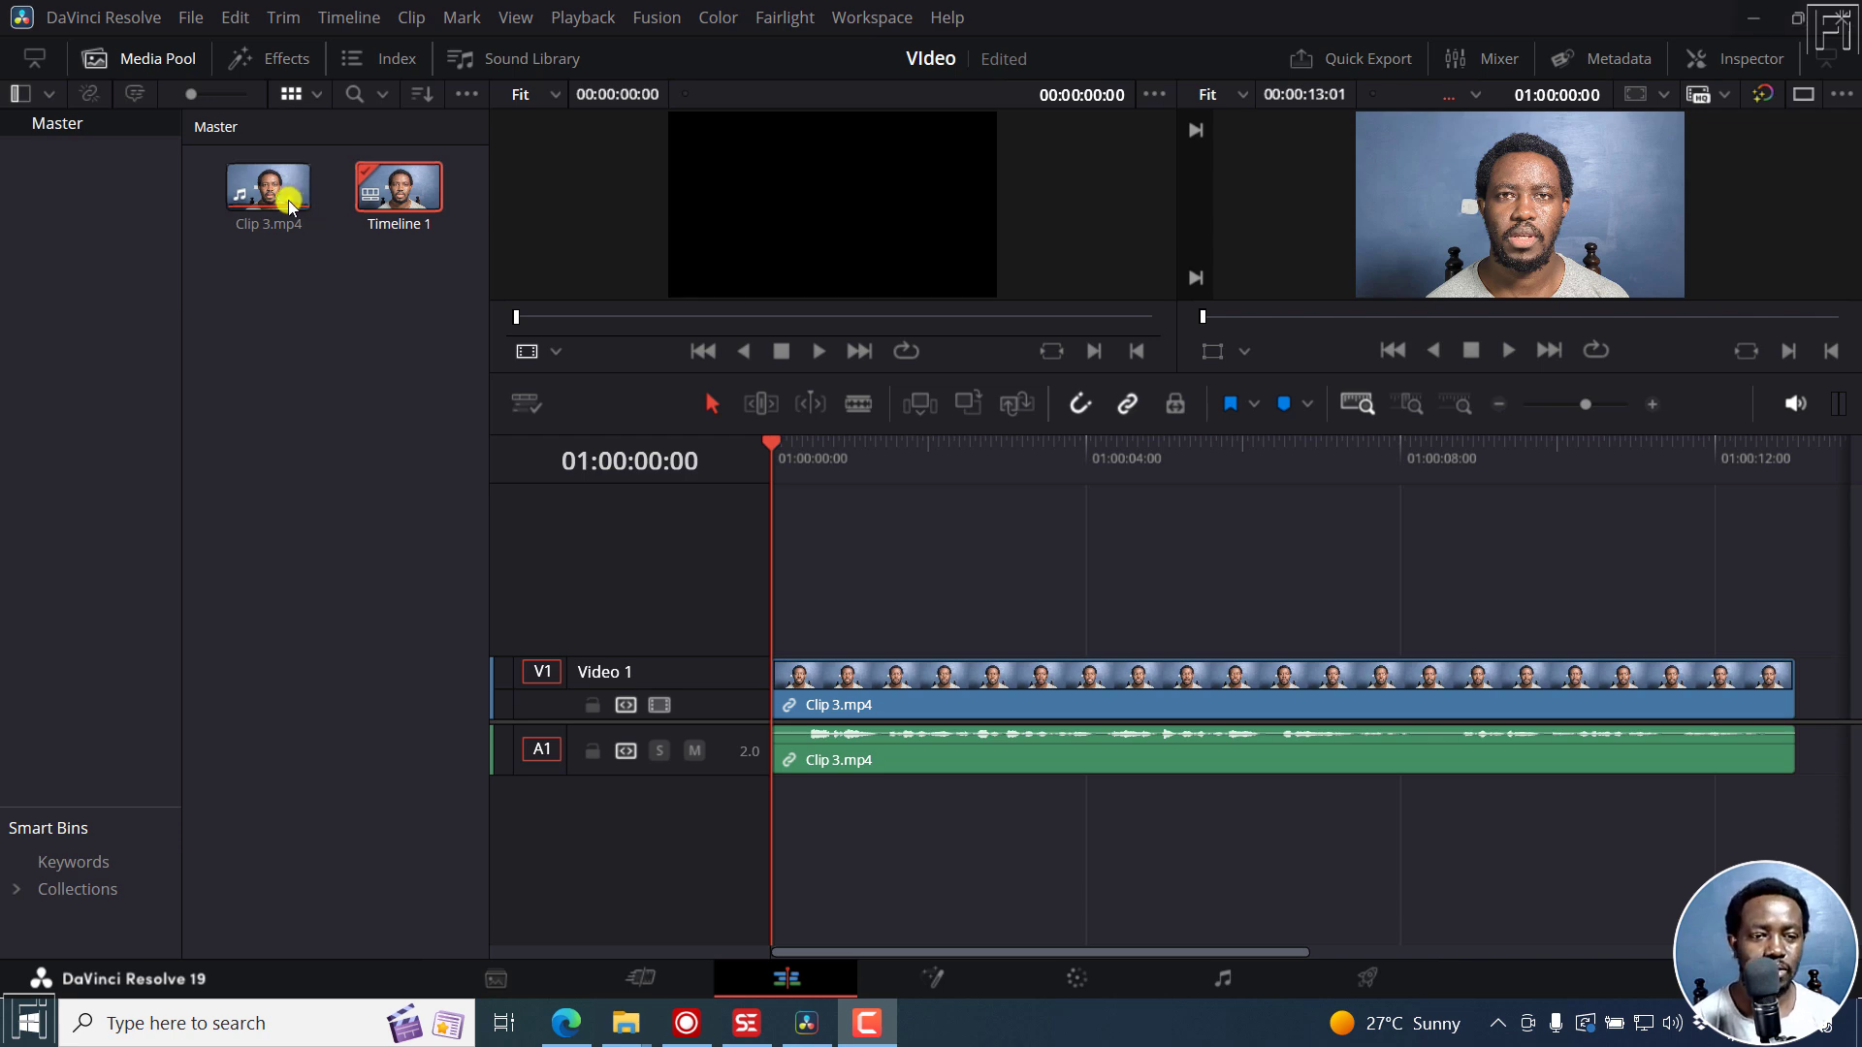
Try Audio Transcription > Transcribe on Clip 3.mp4 and dismiss the Studio-only notice with Not Yet
right_click(289, 204)
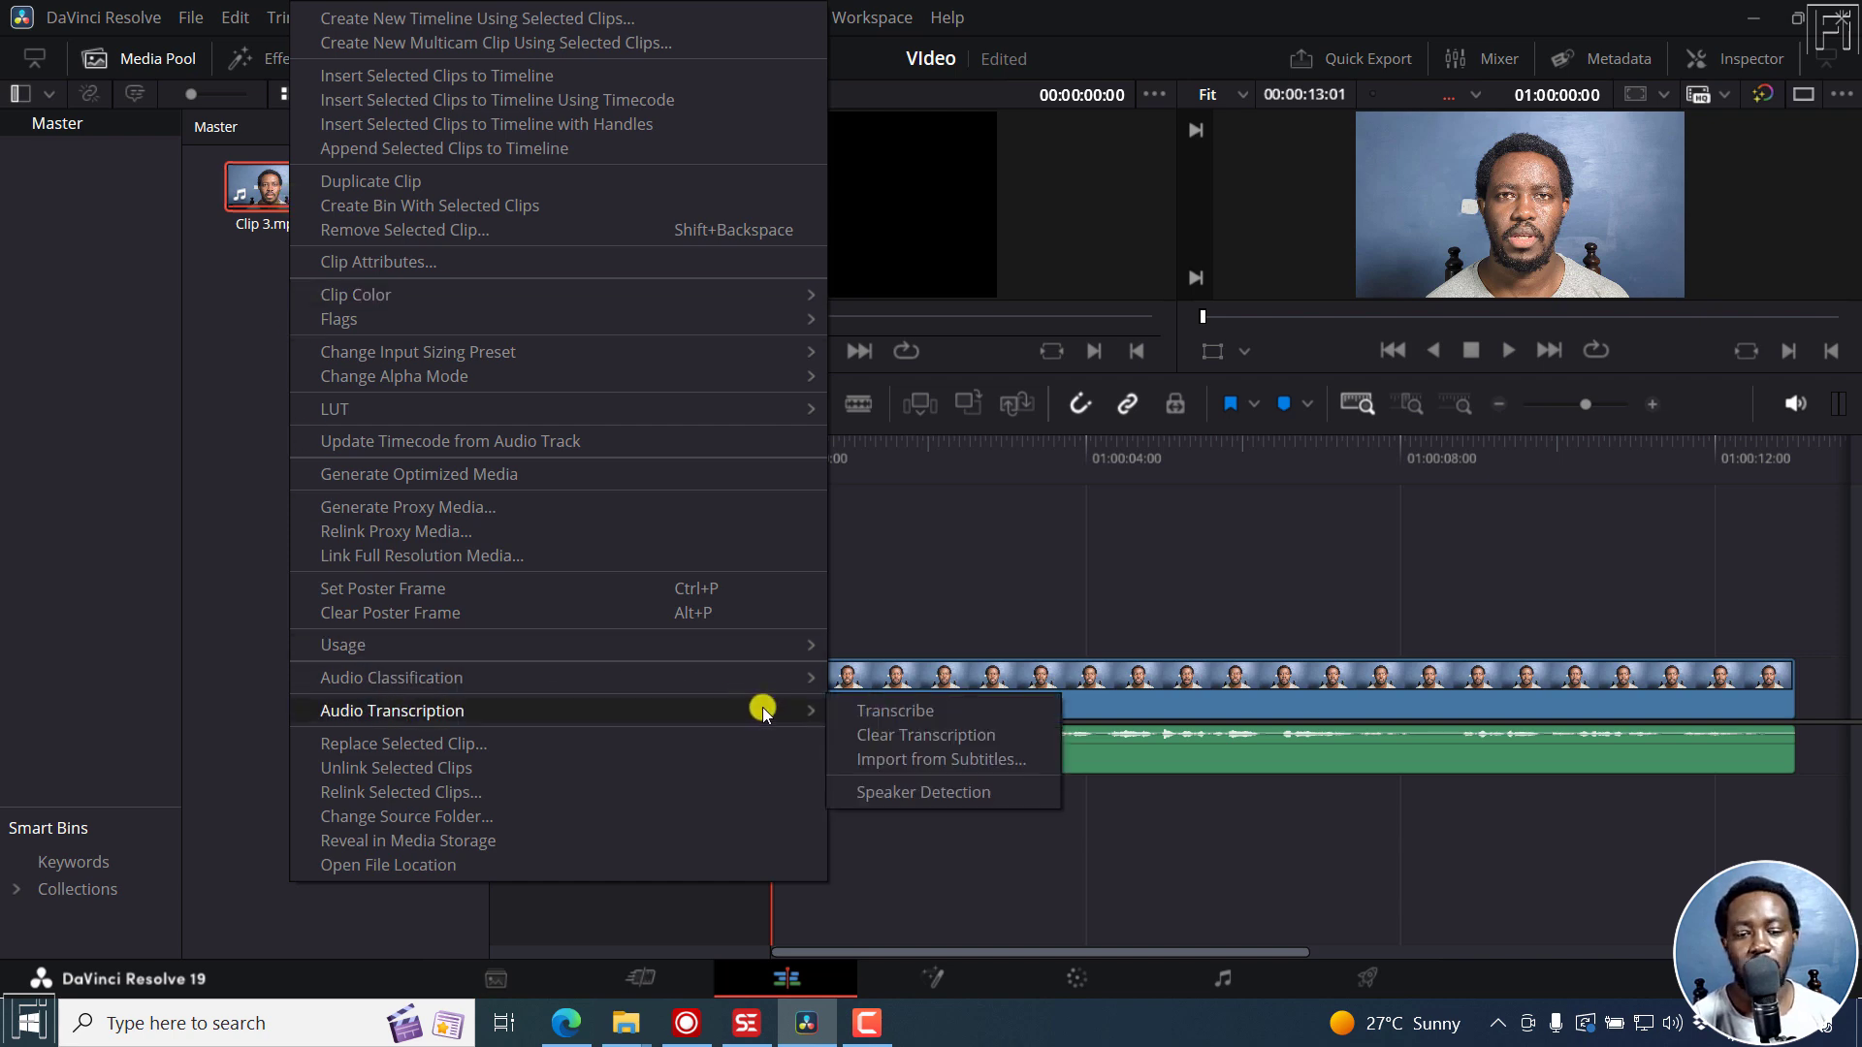
click(931, 711)
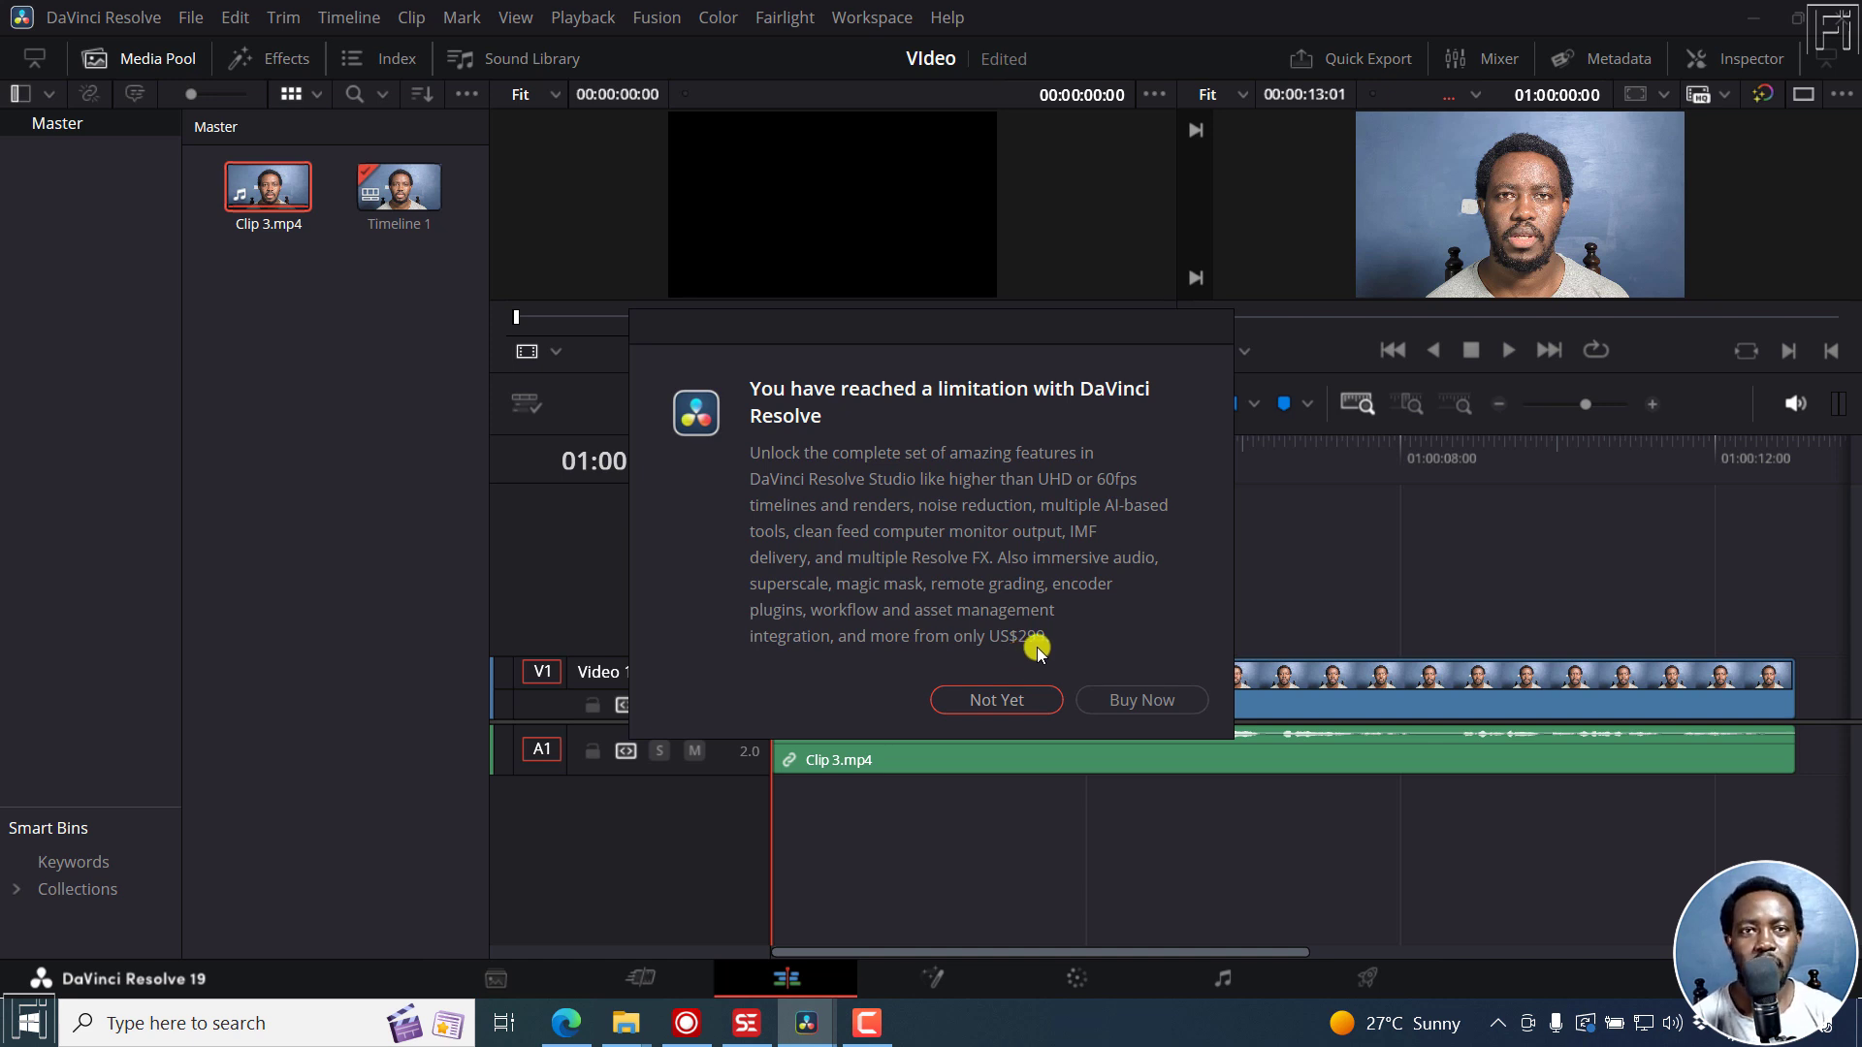
click(997, 701)
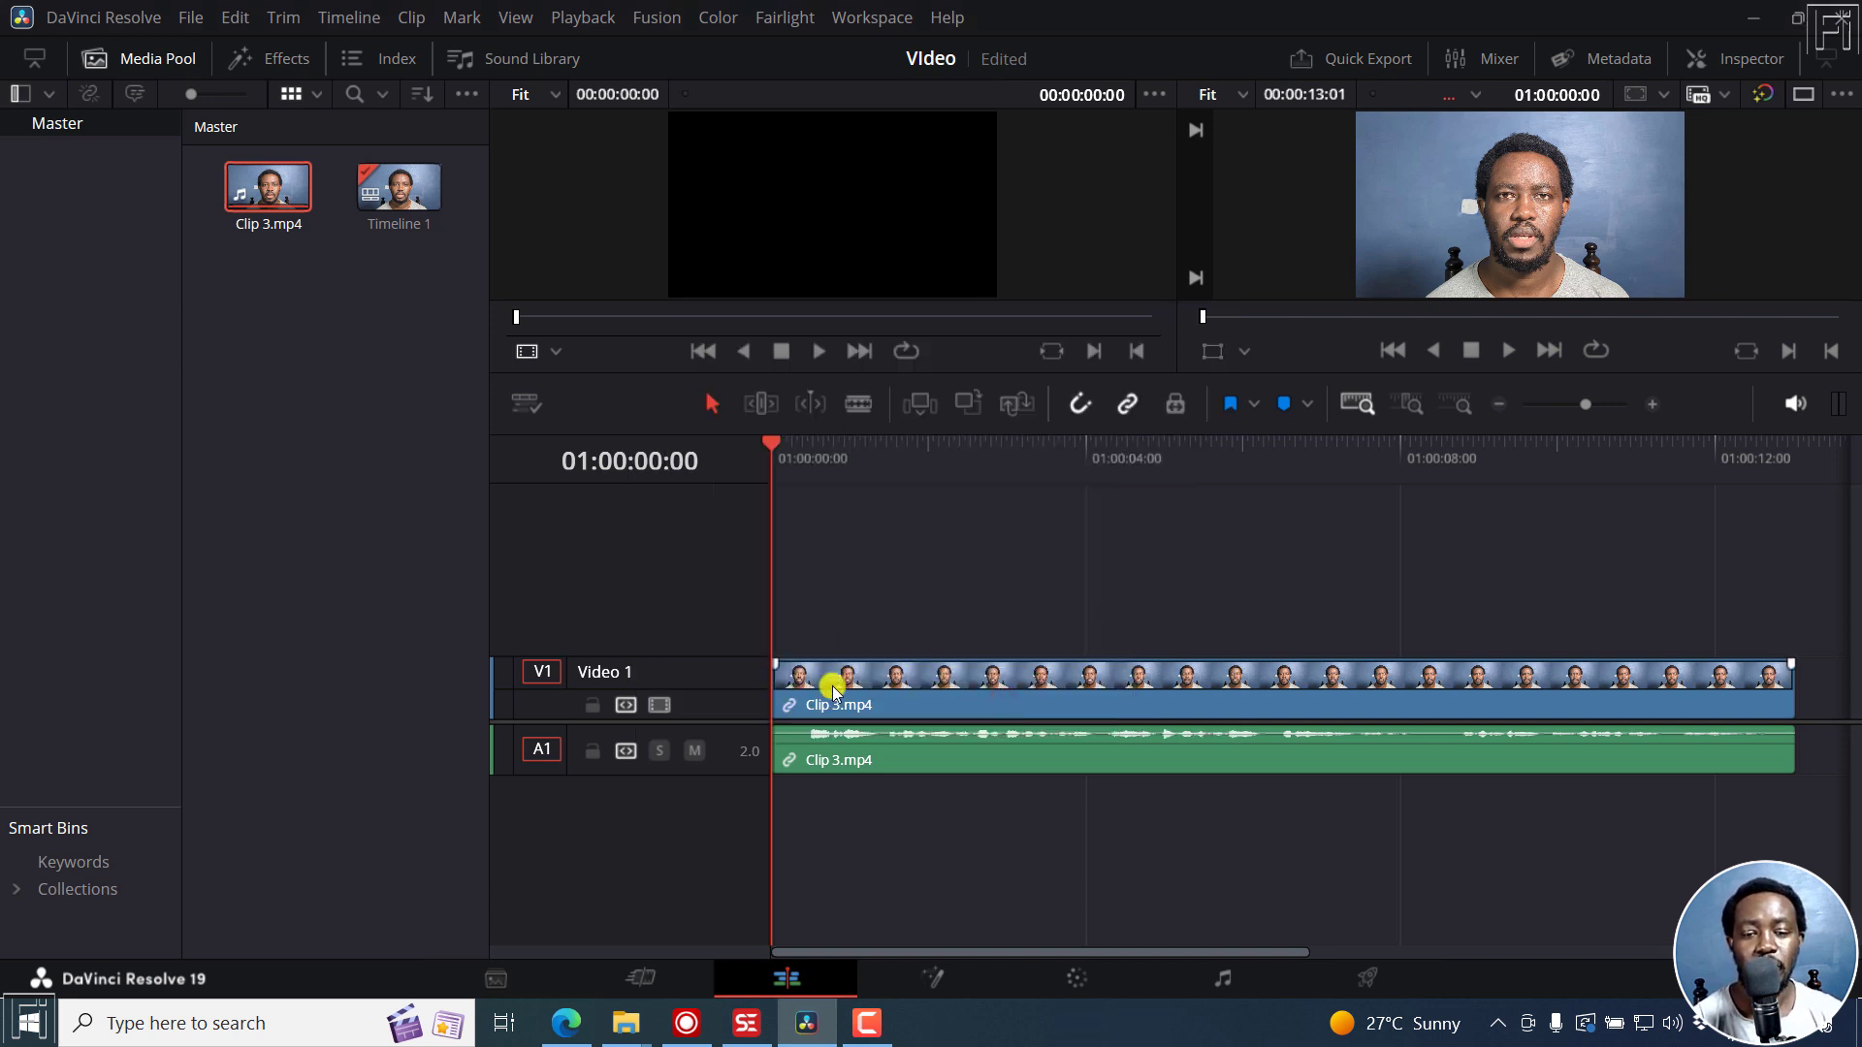
Try Timeline > Create Subtitles from Audio on Clip 3.mp4, dismiss the Studio notice, then switch to Edge
click(877, 689)
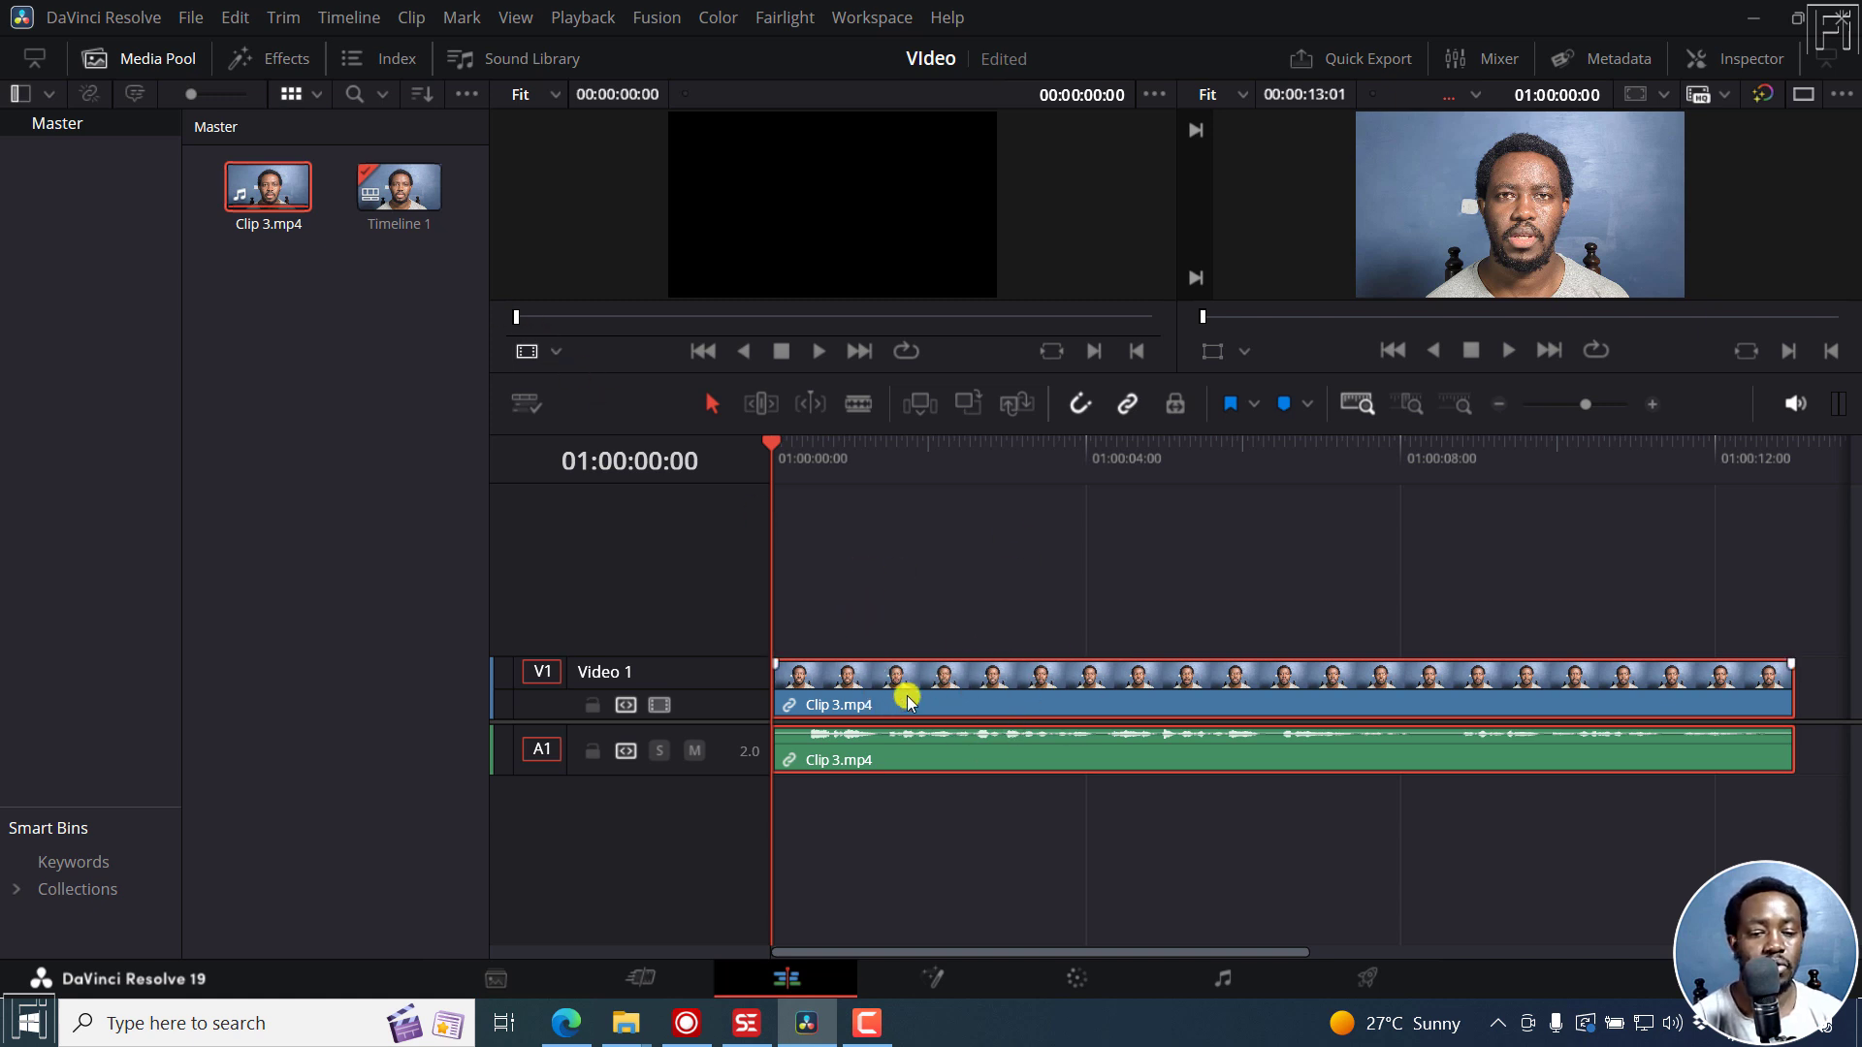
click(349, 18)
click(524, 392)
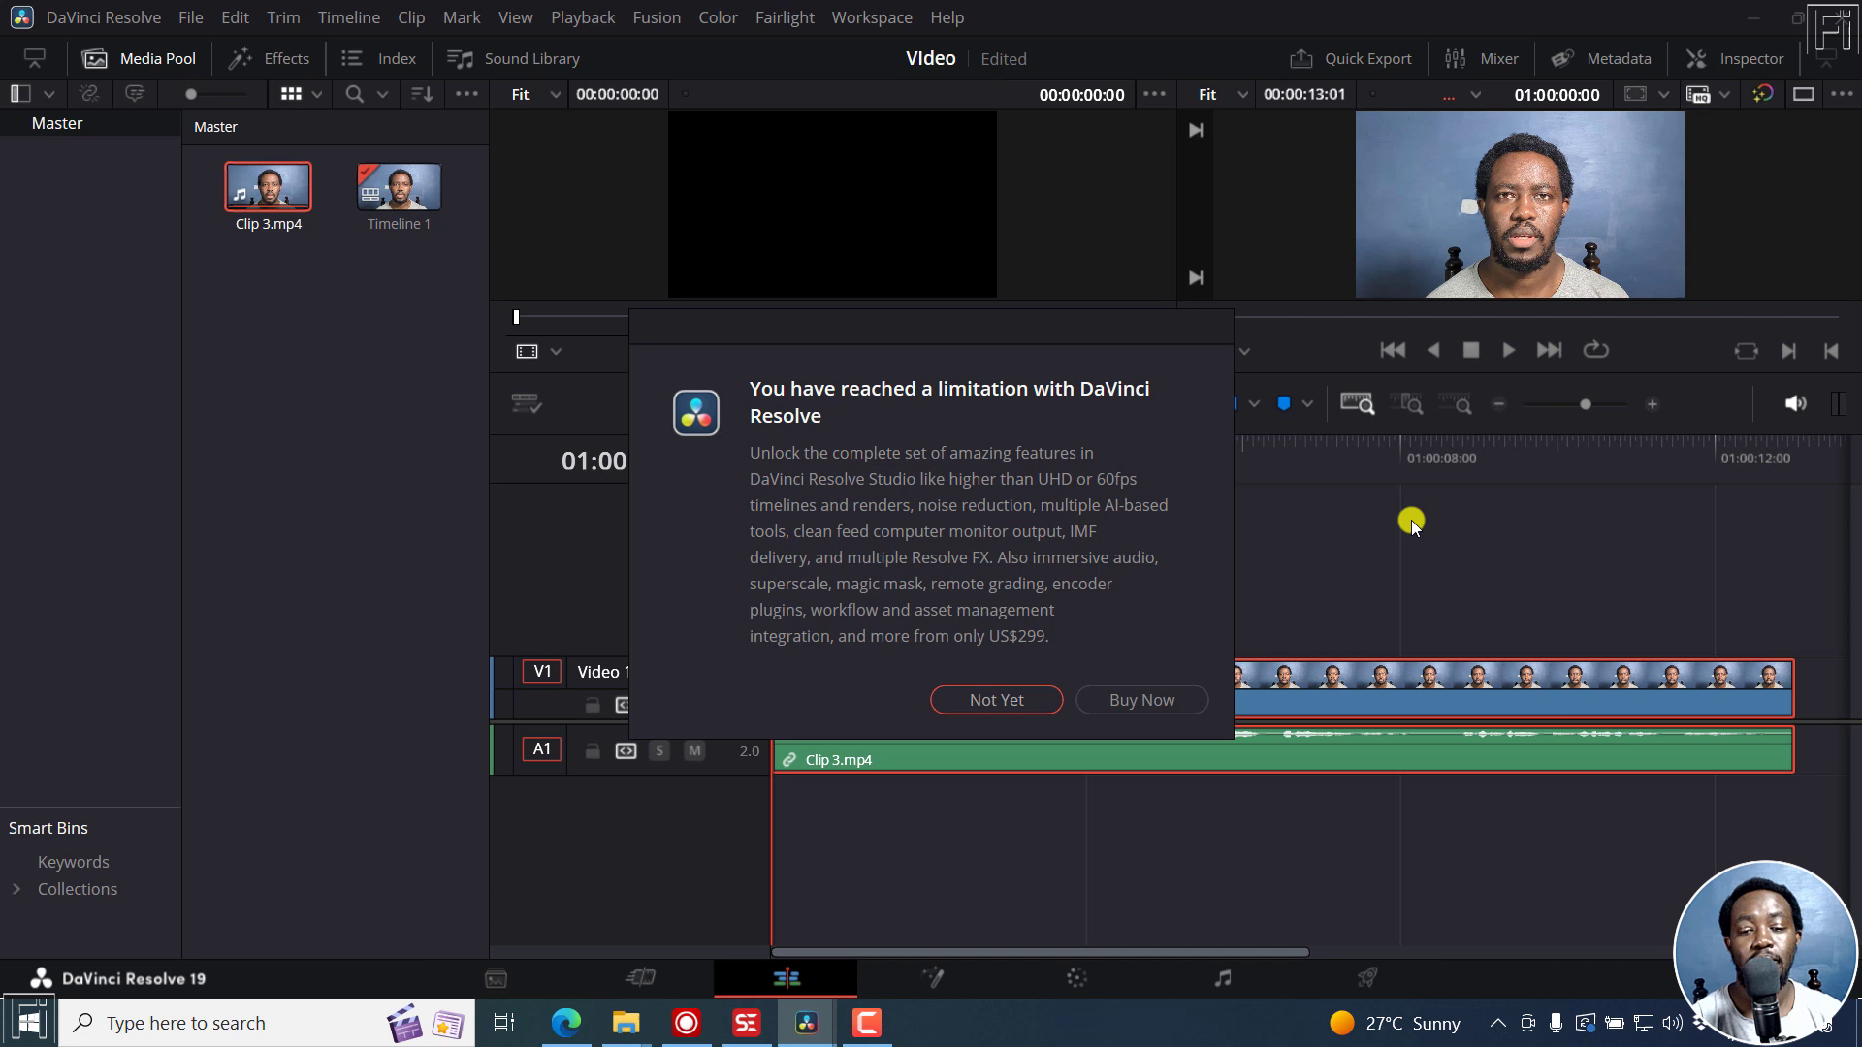
click(1015, 704)
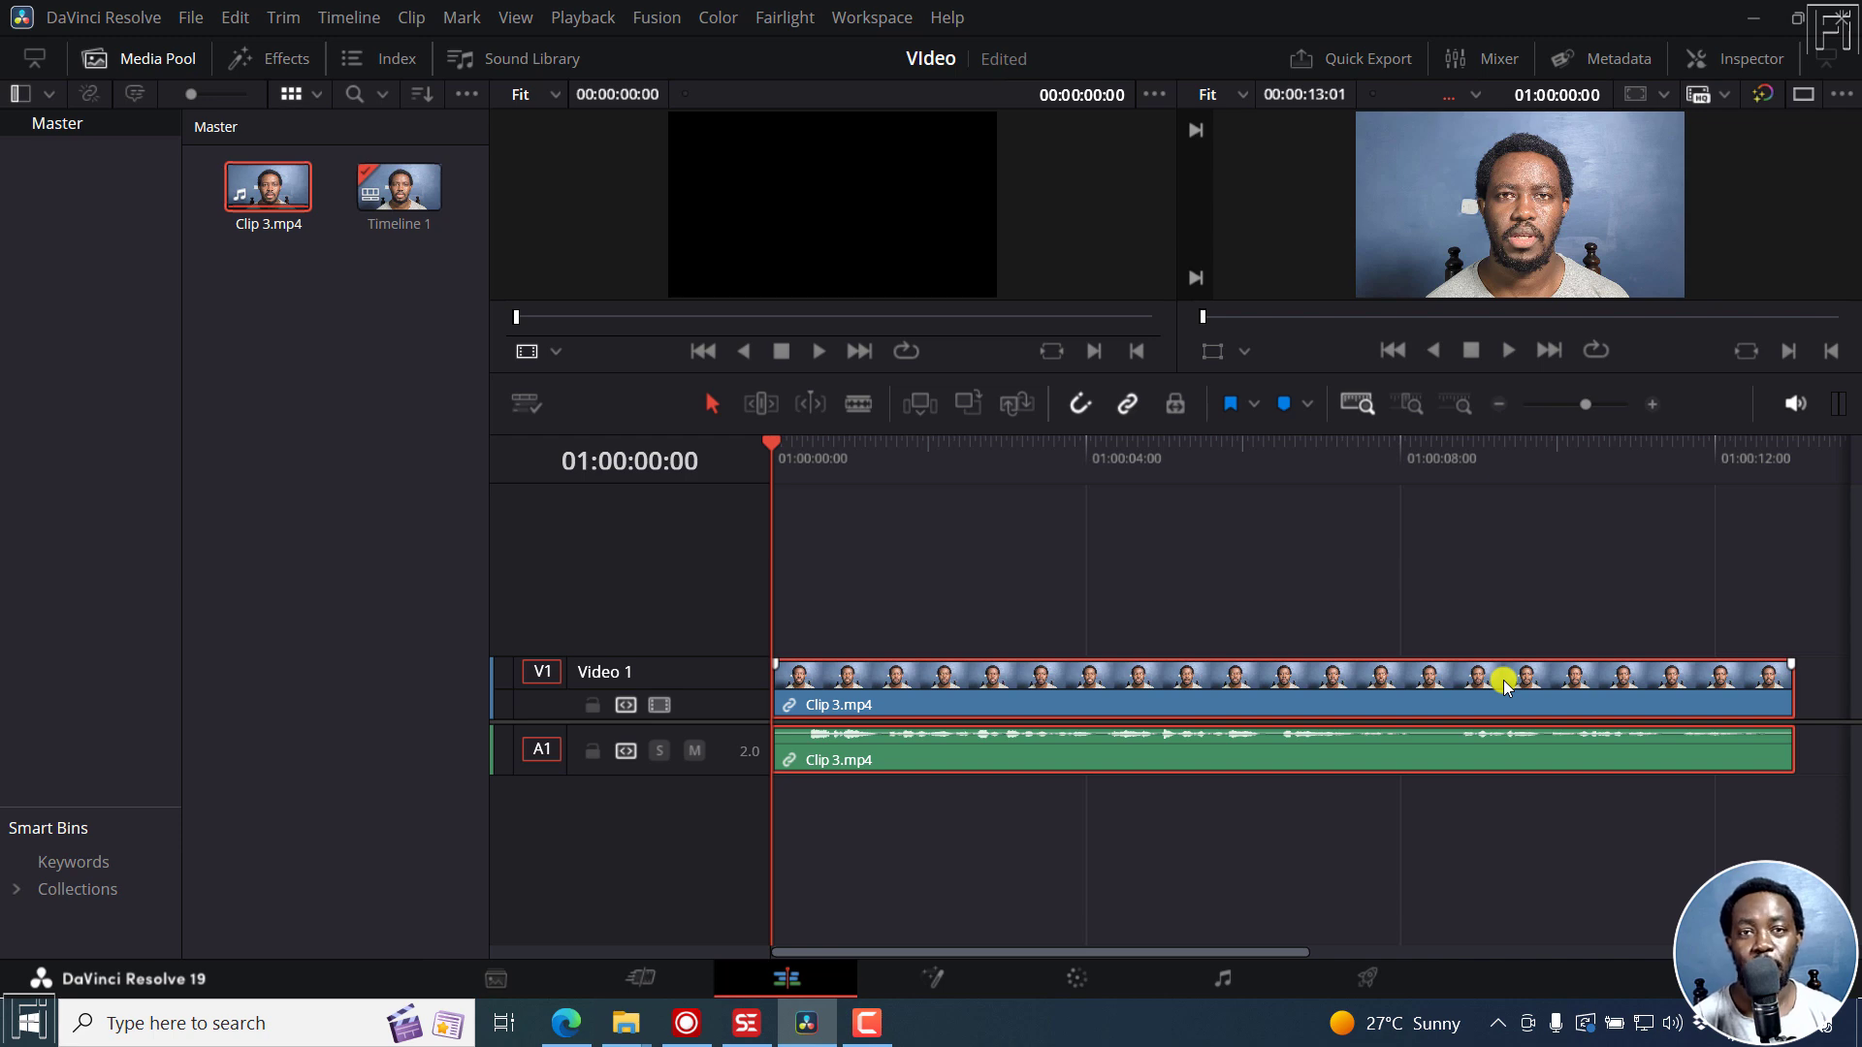
click(566, 1024)
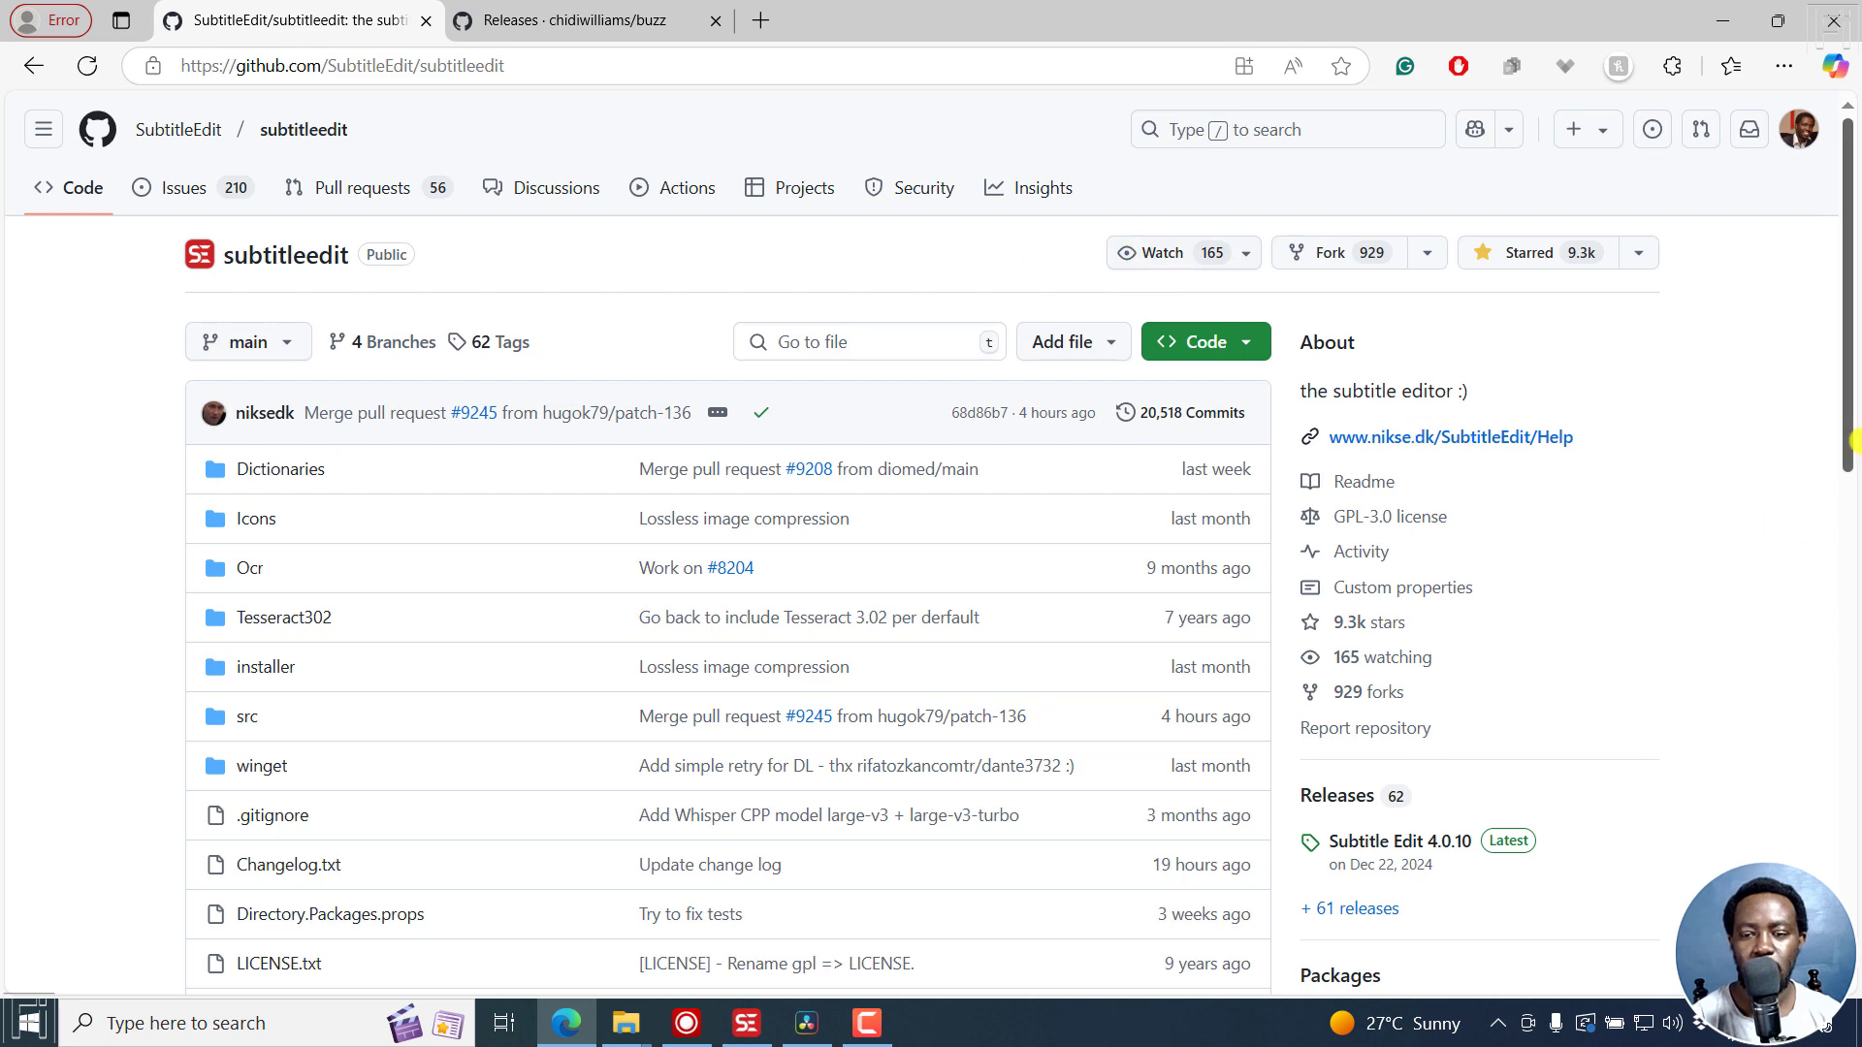
Browse the Buzz releases and main page with its Whisper description, then return to DaVinci Resolve
drag(1846, 304, 1852, 223)
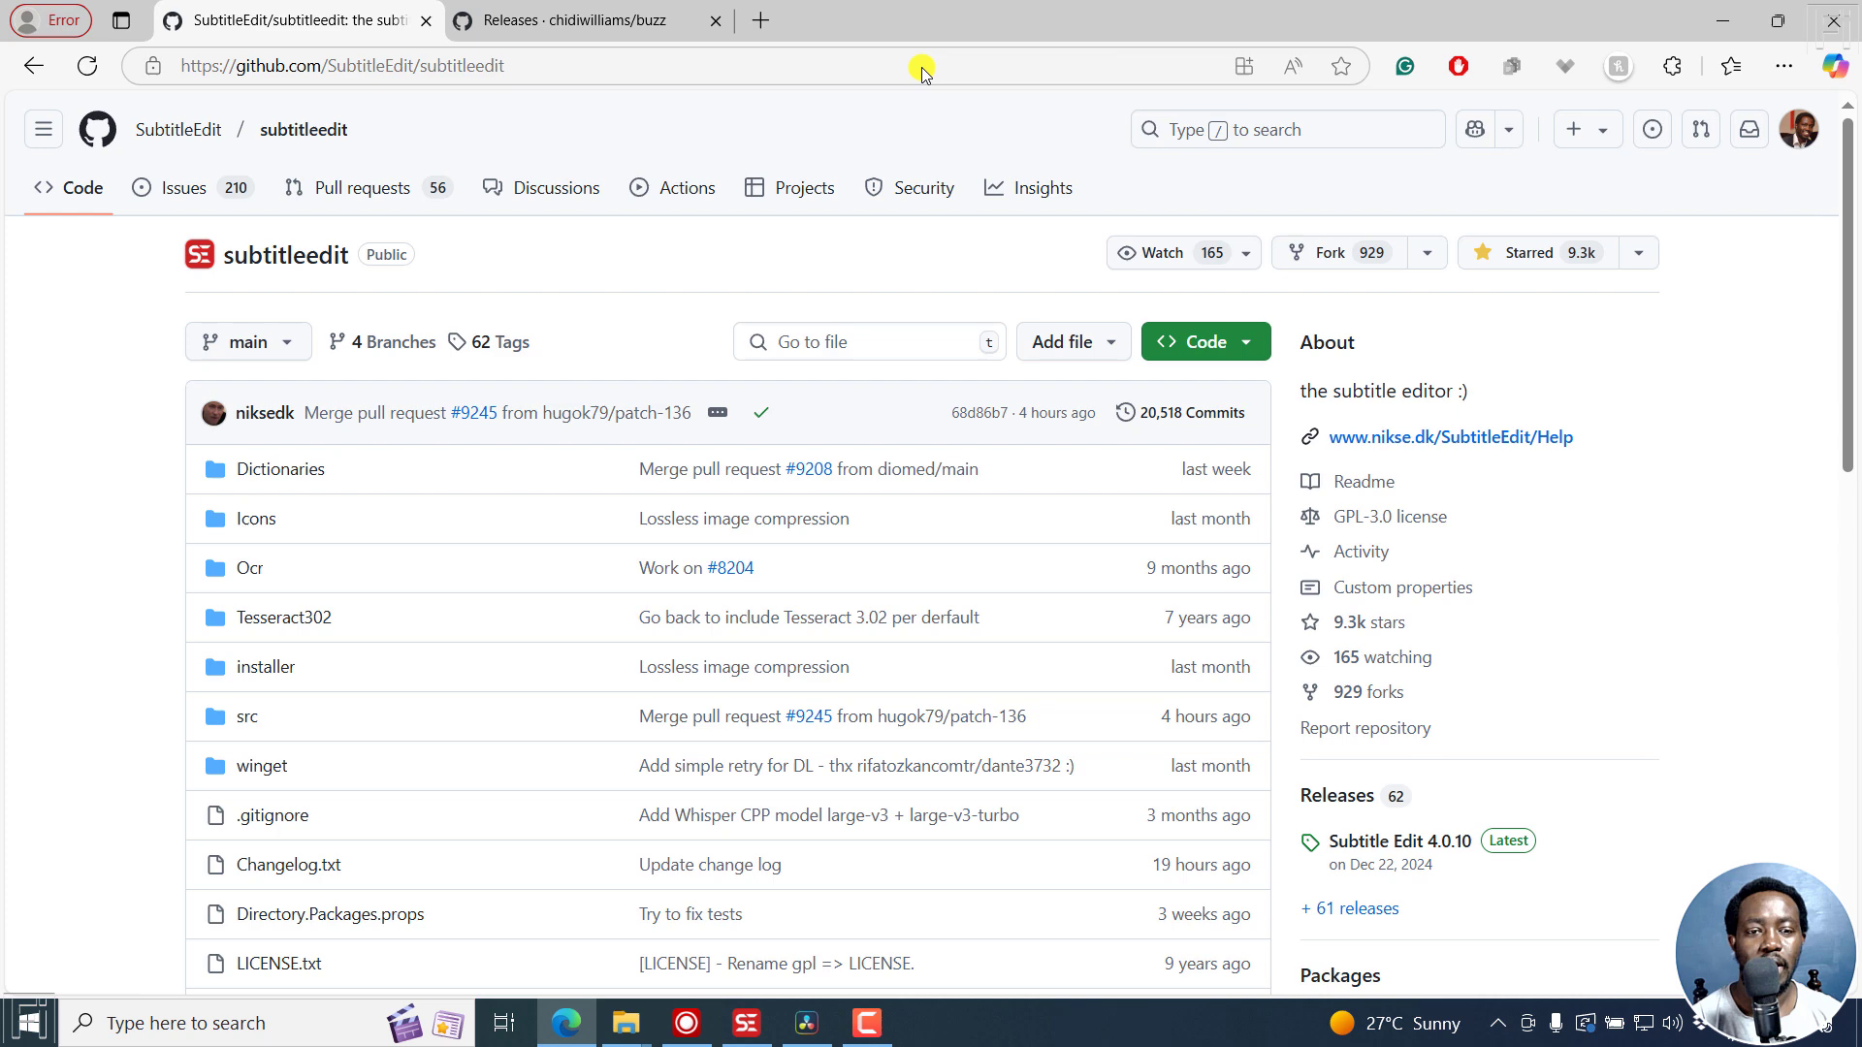
click(531, 13)
drag(1848, 260, 1847, 136)
click(83, 189)
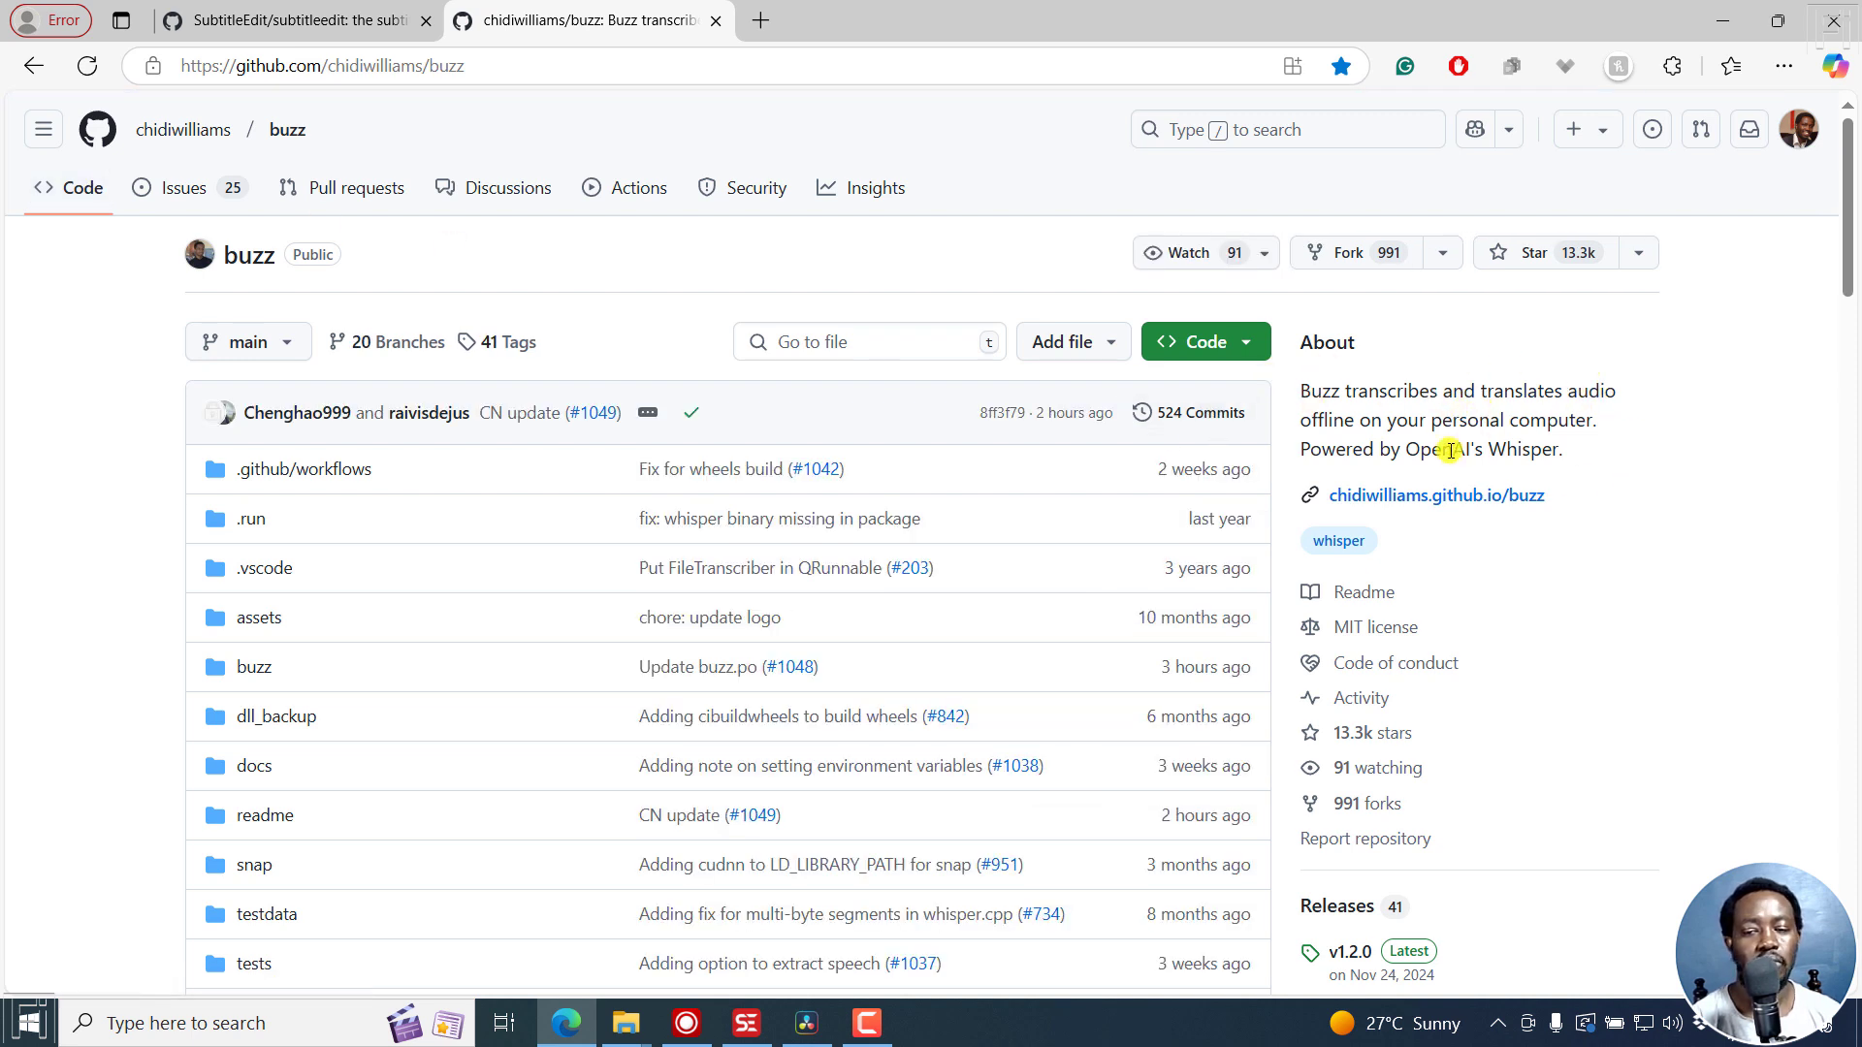
drag(1378, 449, 1552, 449)
click(1361, 392)
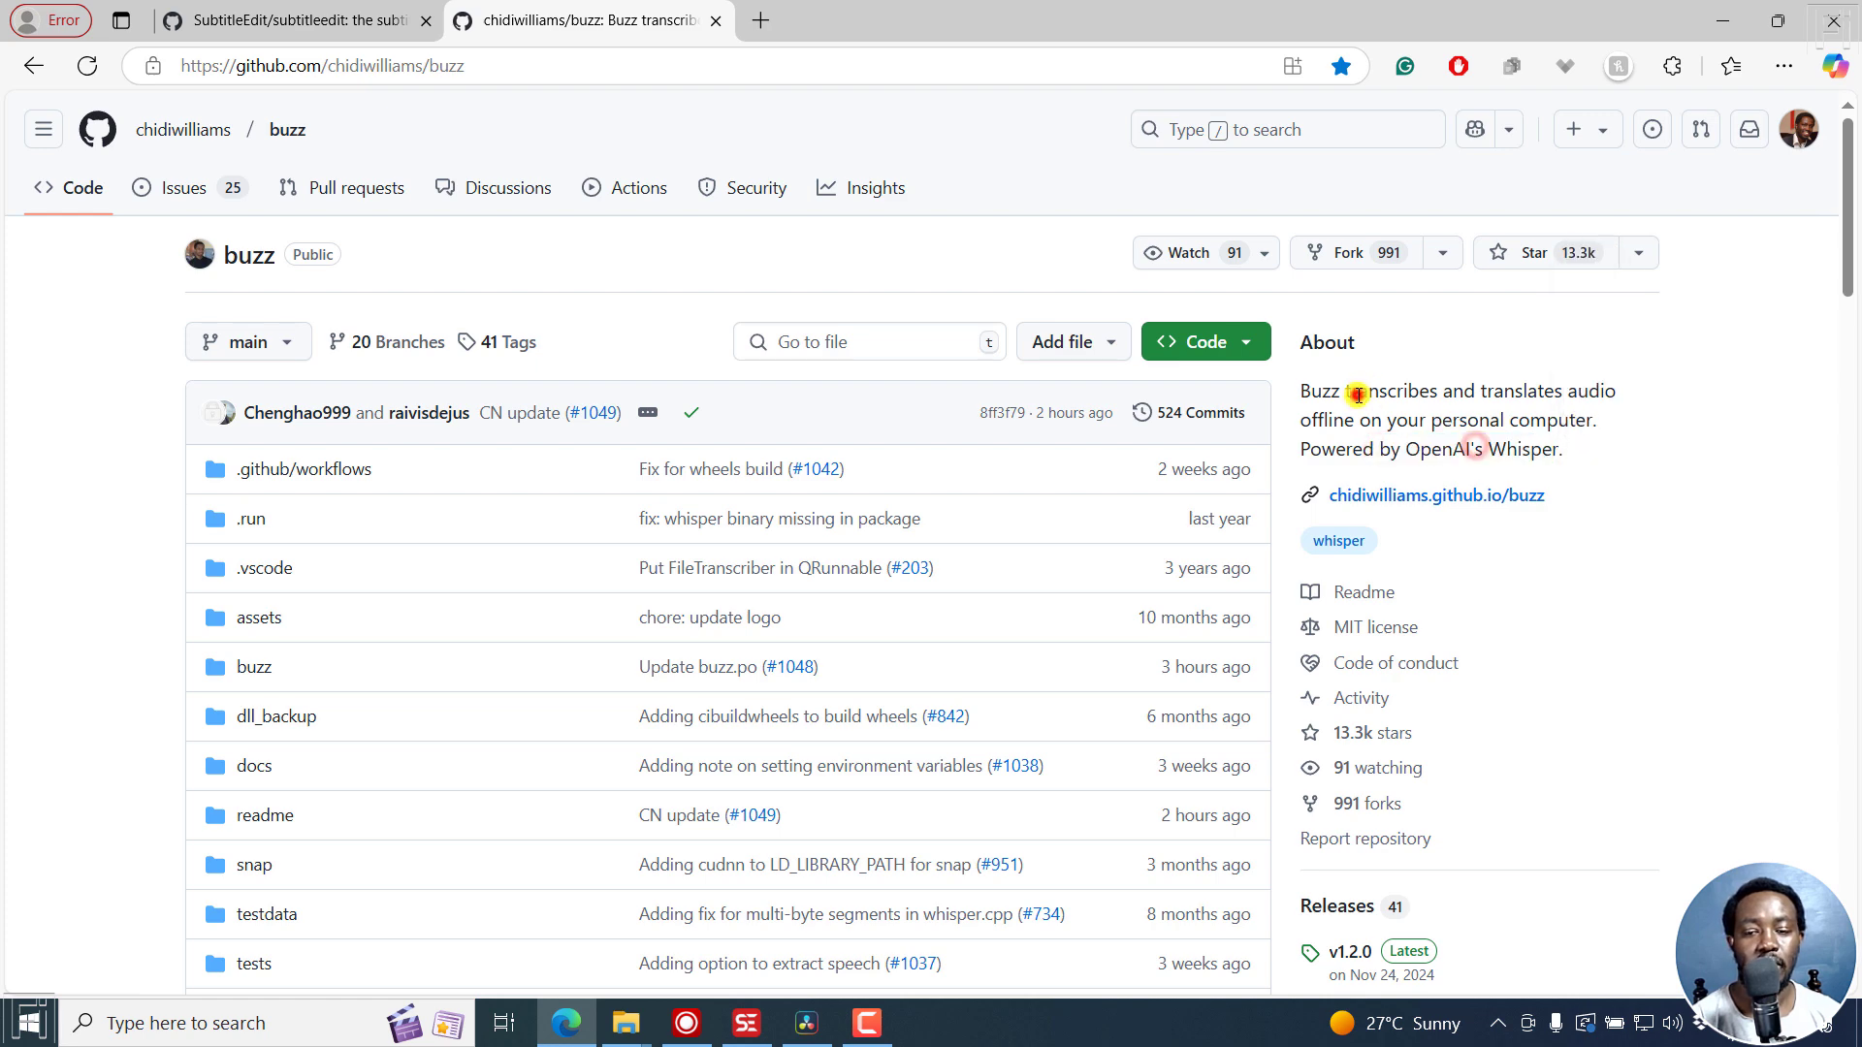
click(289, 18)
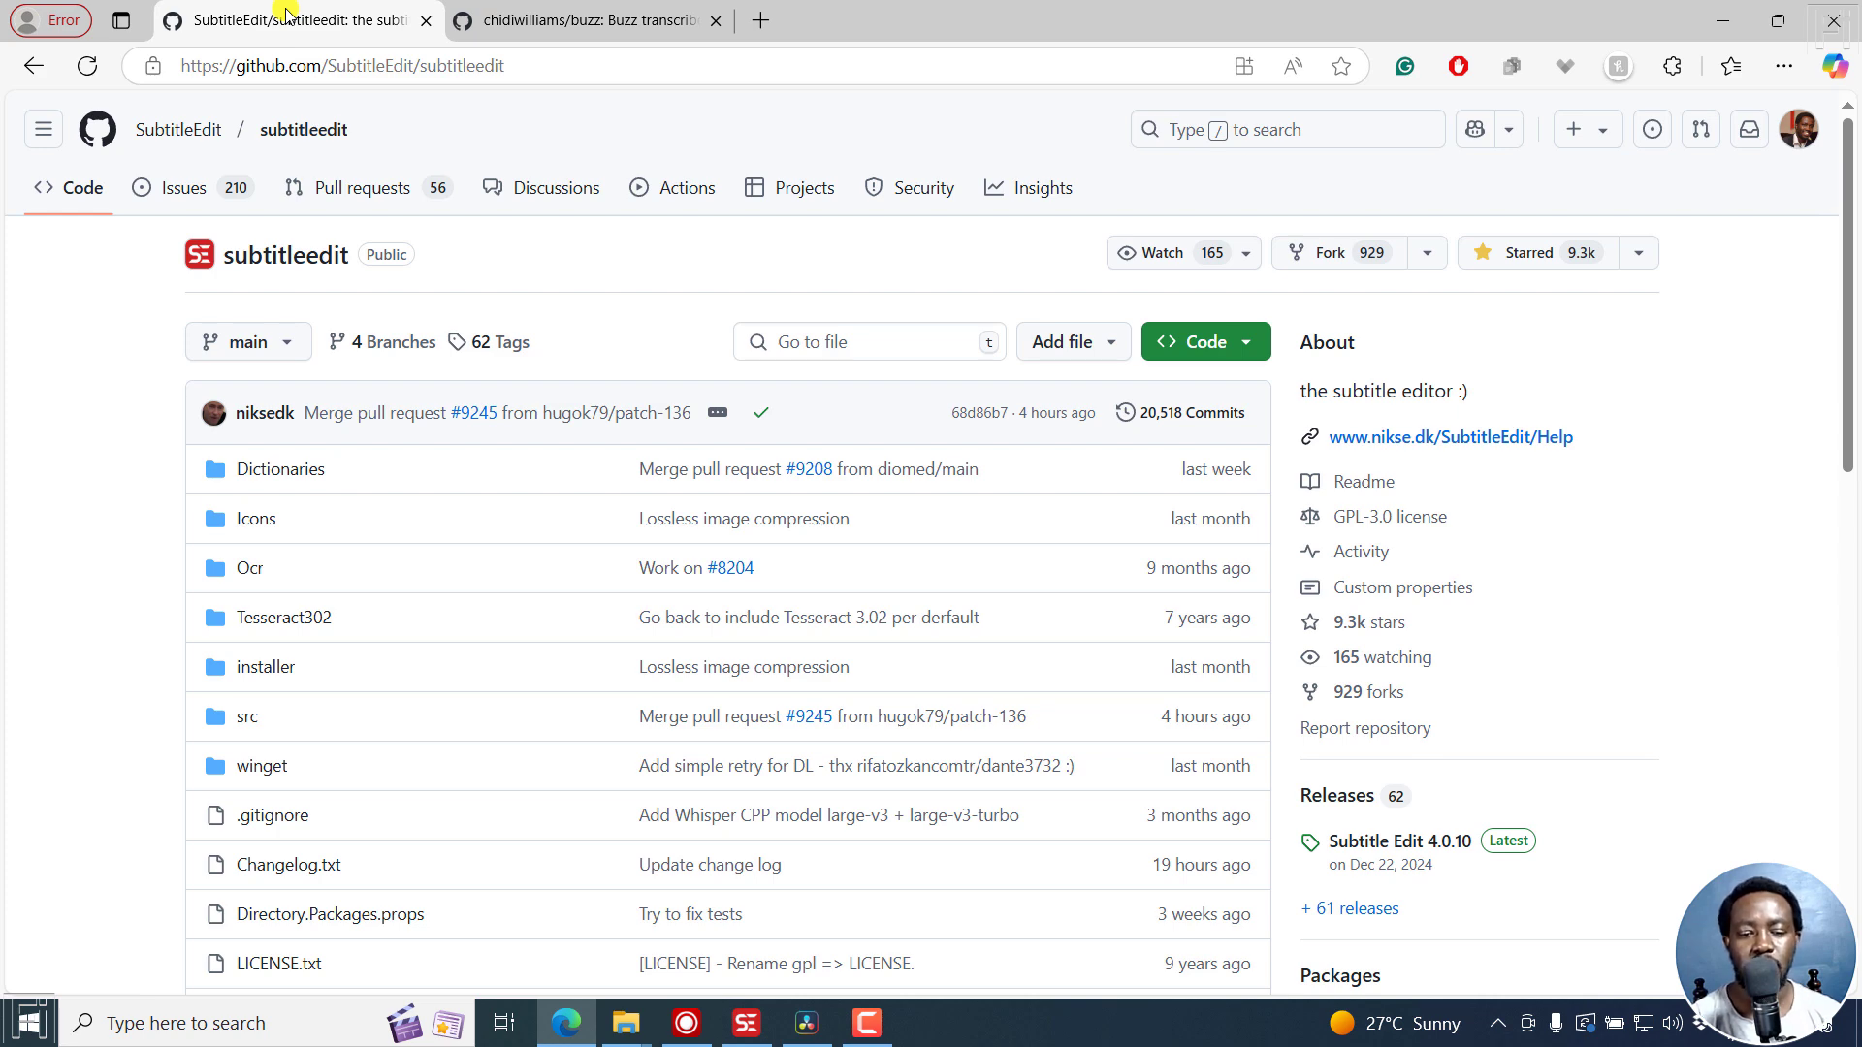
click(806, 1030)
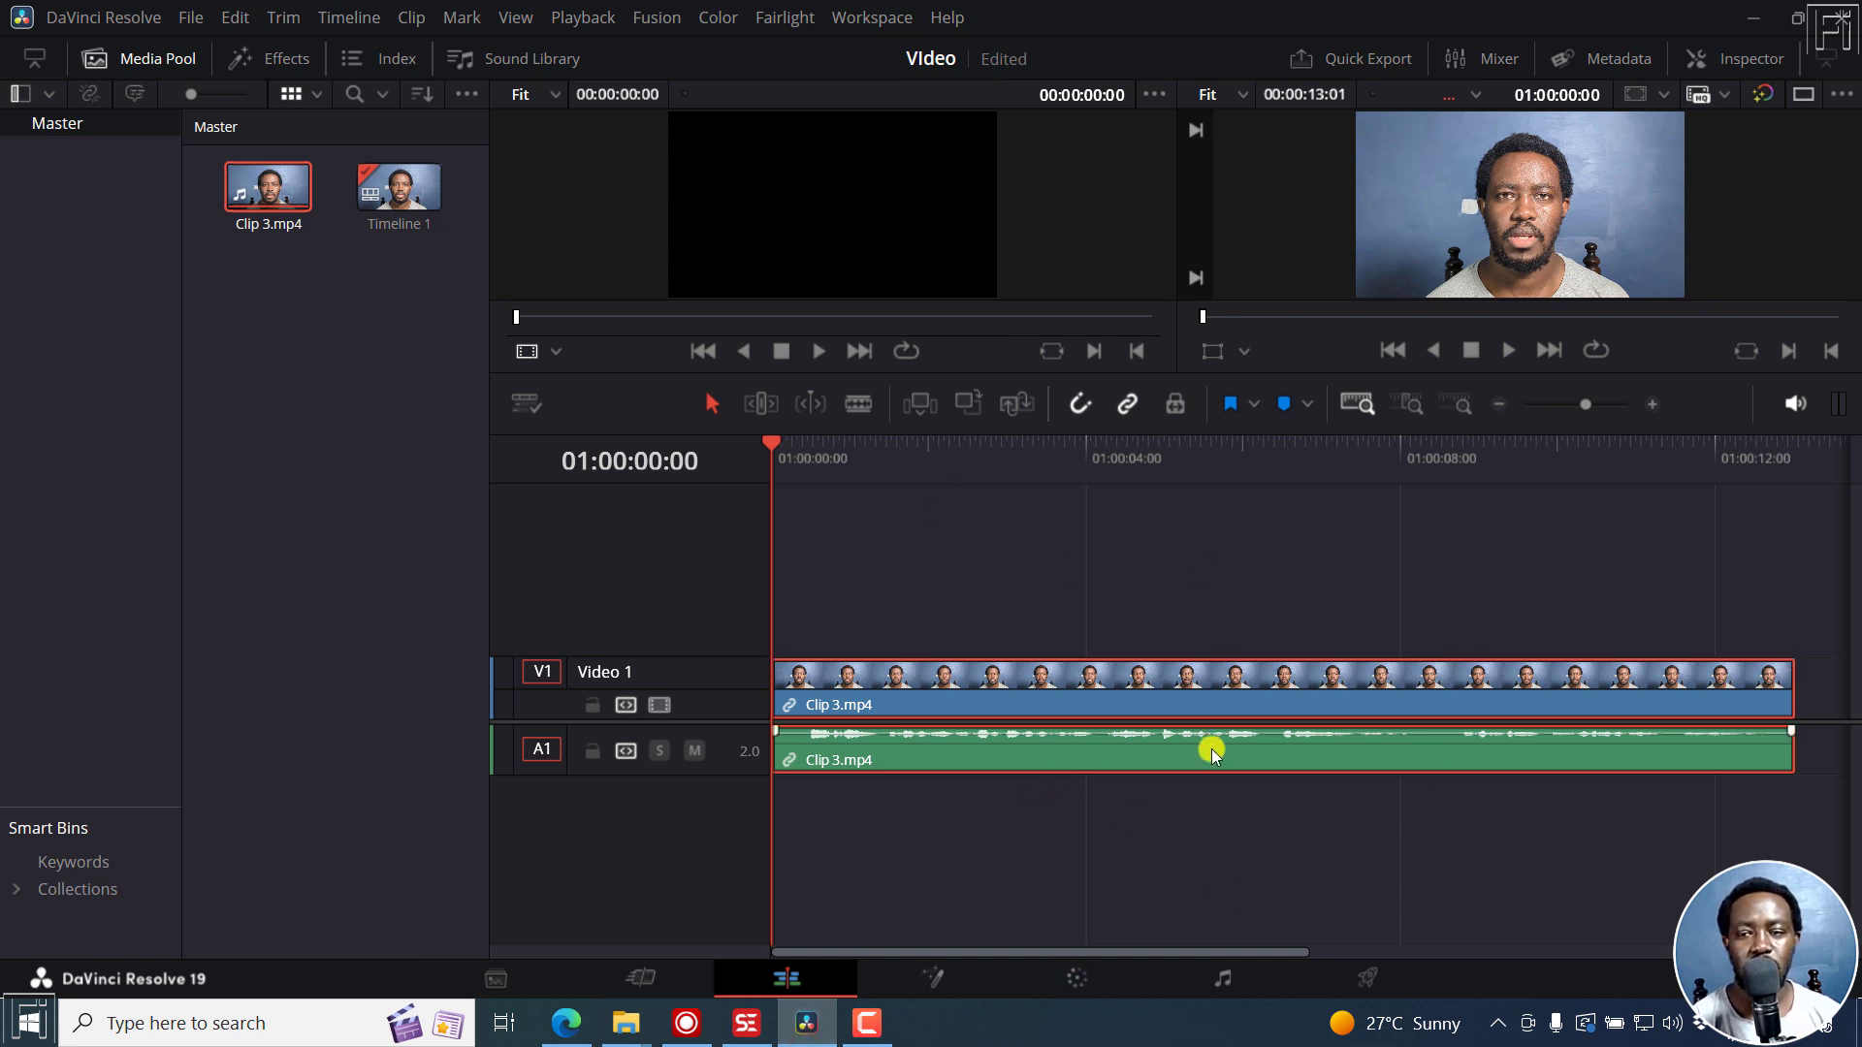
click(1381, 971)
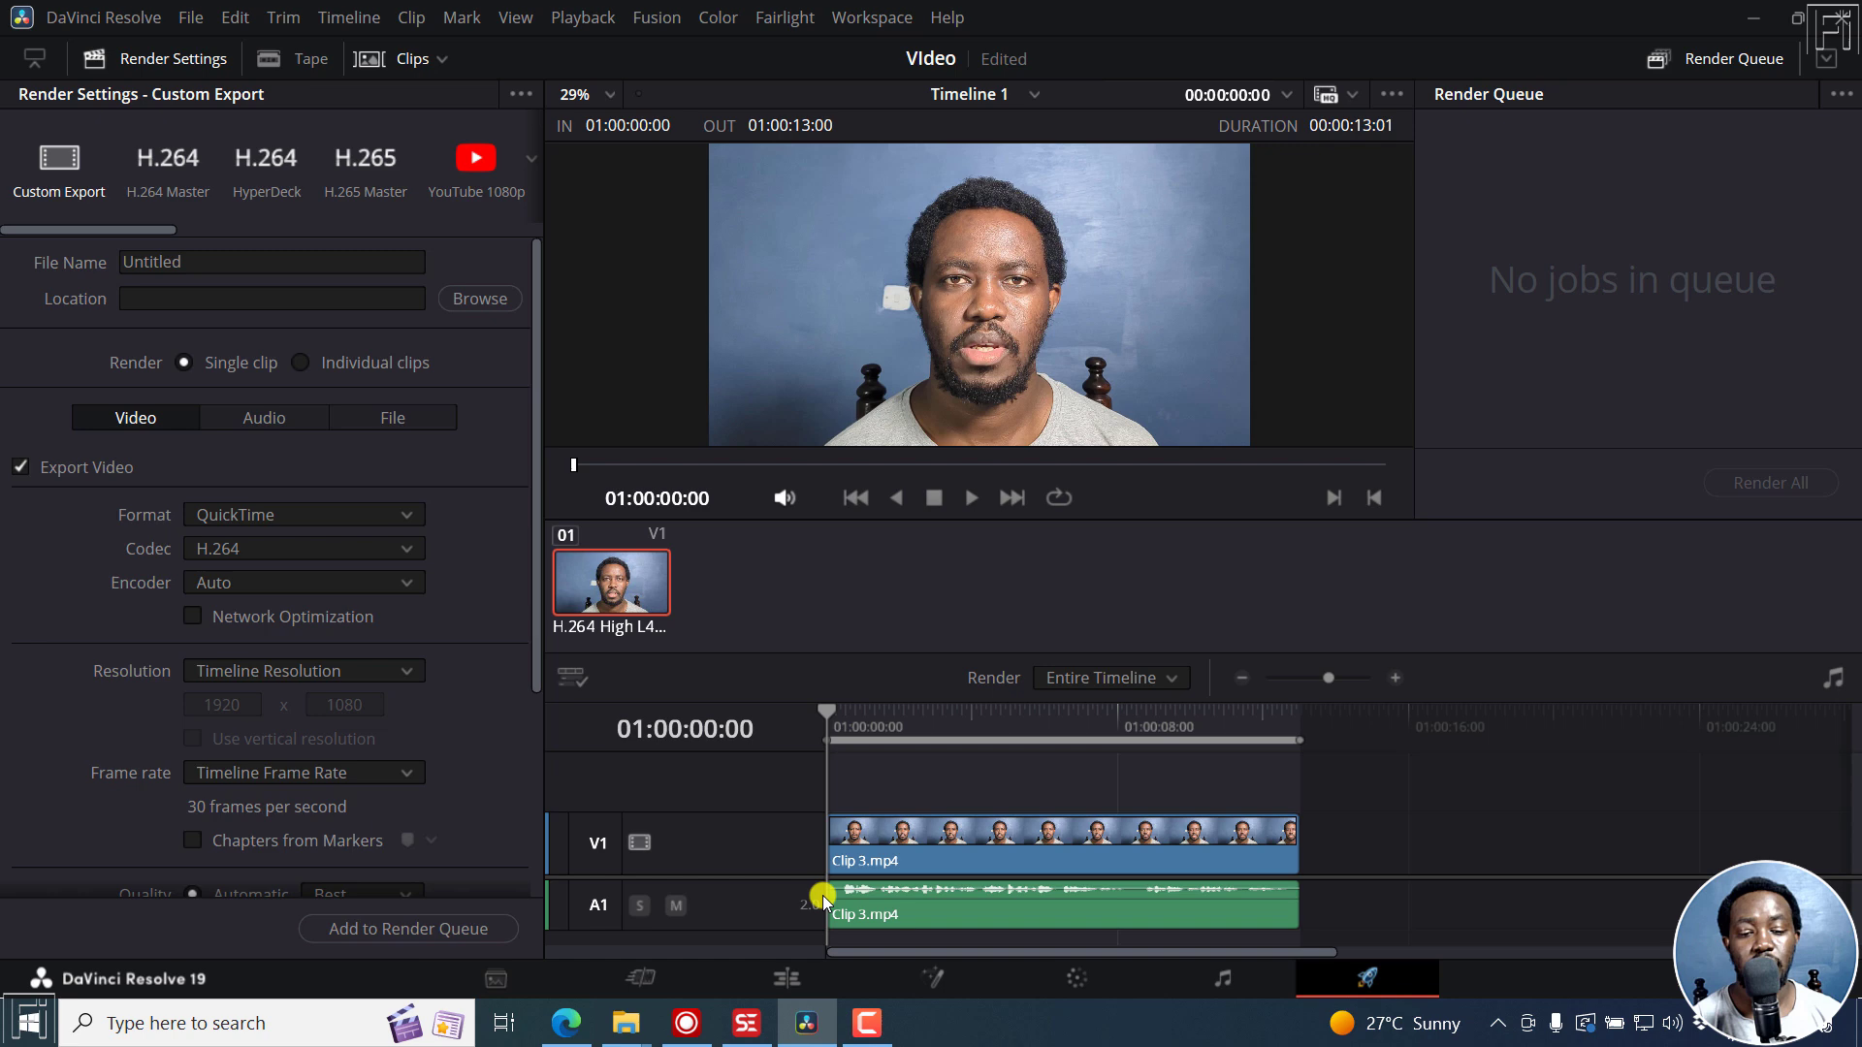
click(781, 979)
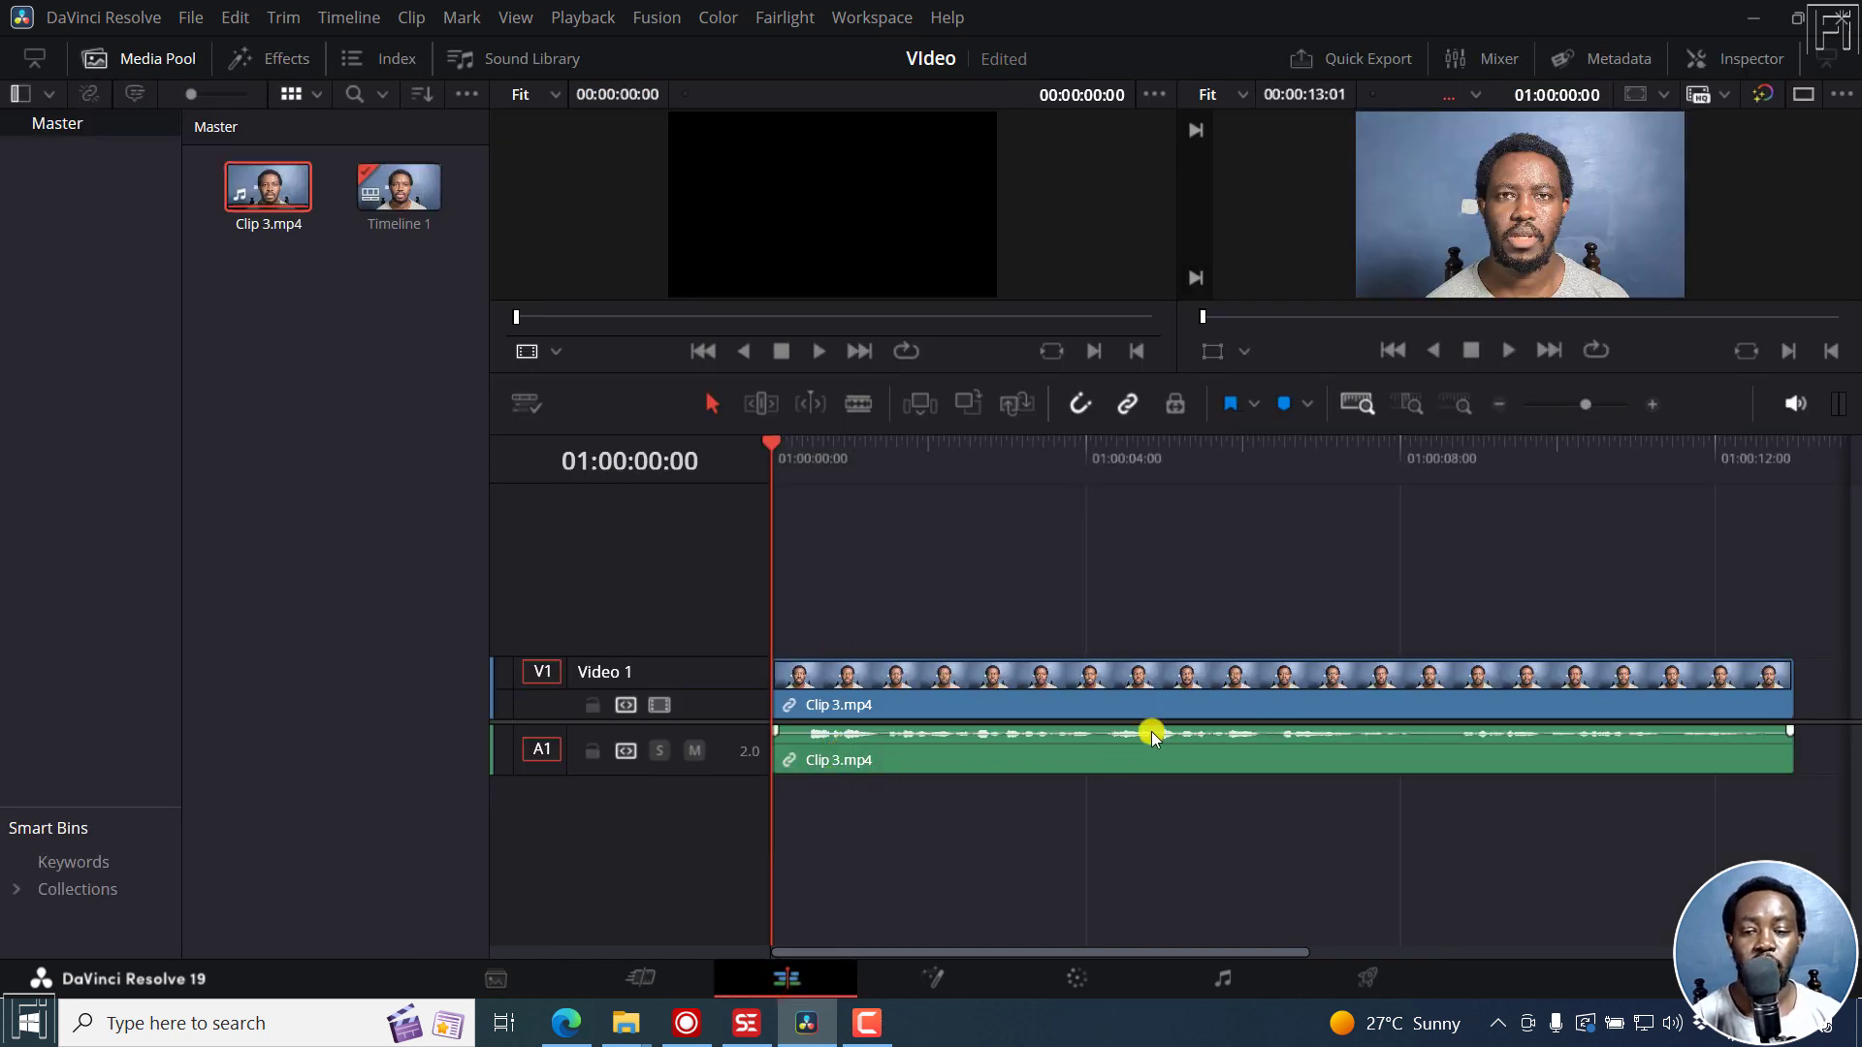
mouse_move(631, 1026)
click(533, 922)
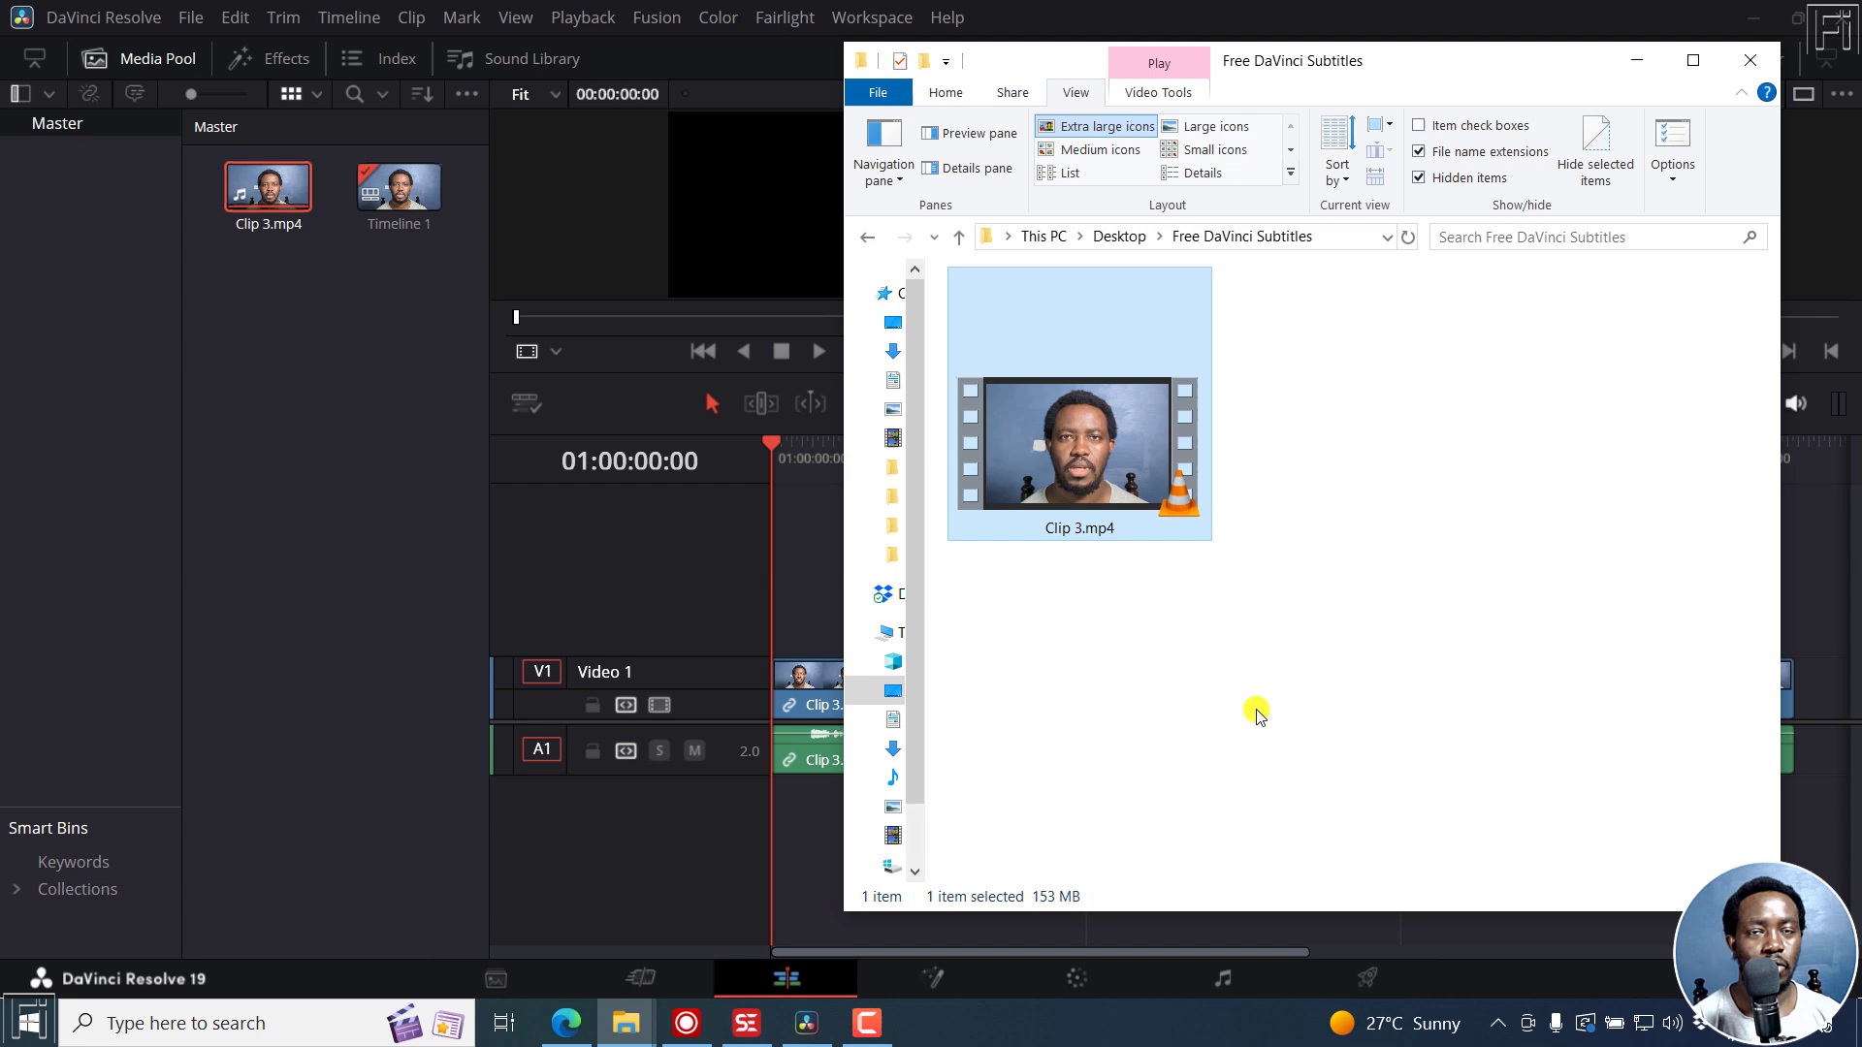
click(797, 398)
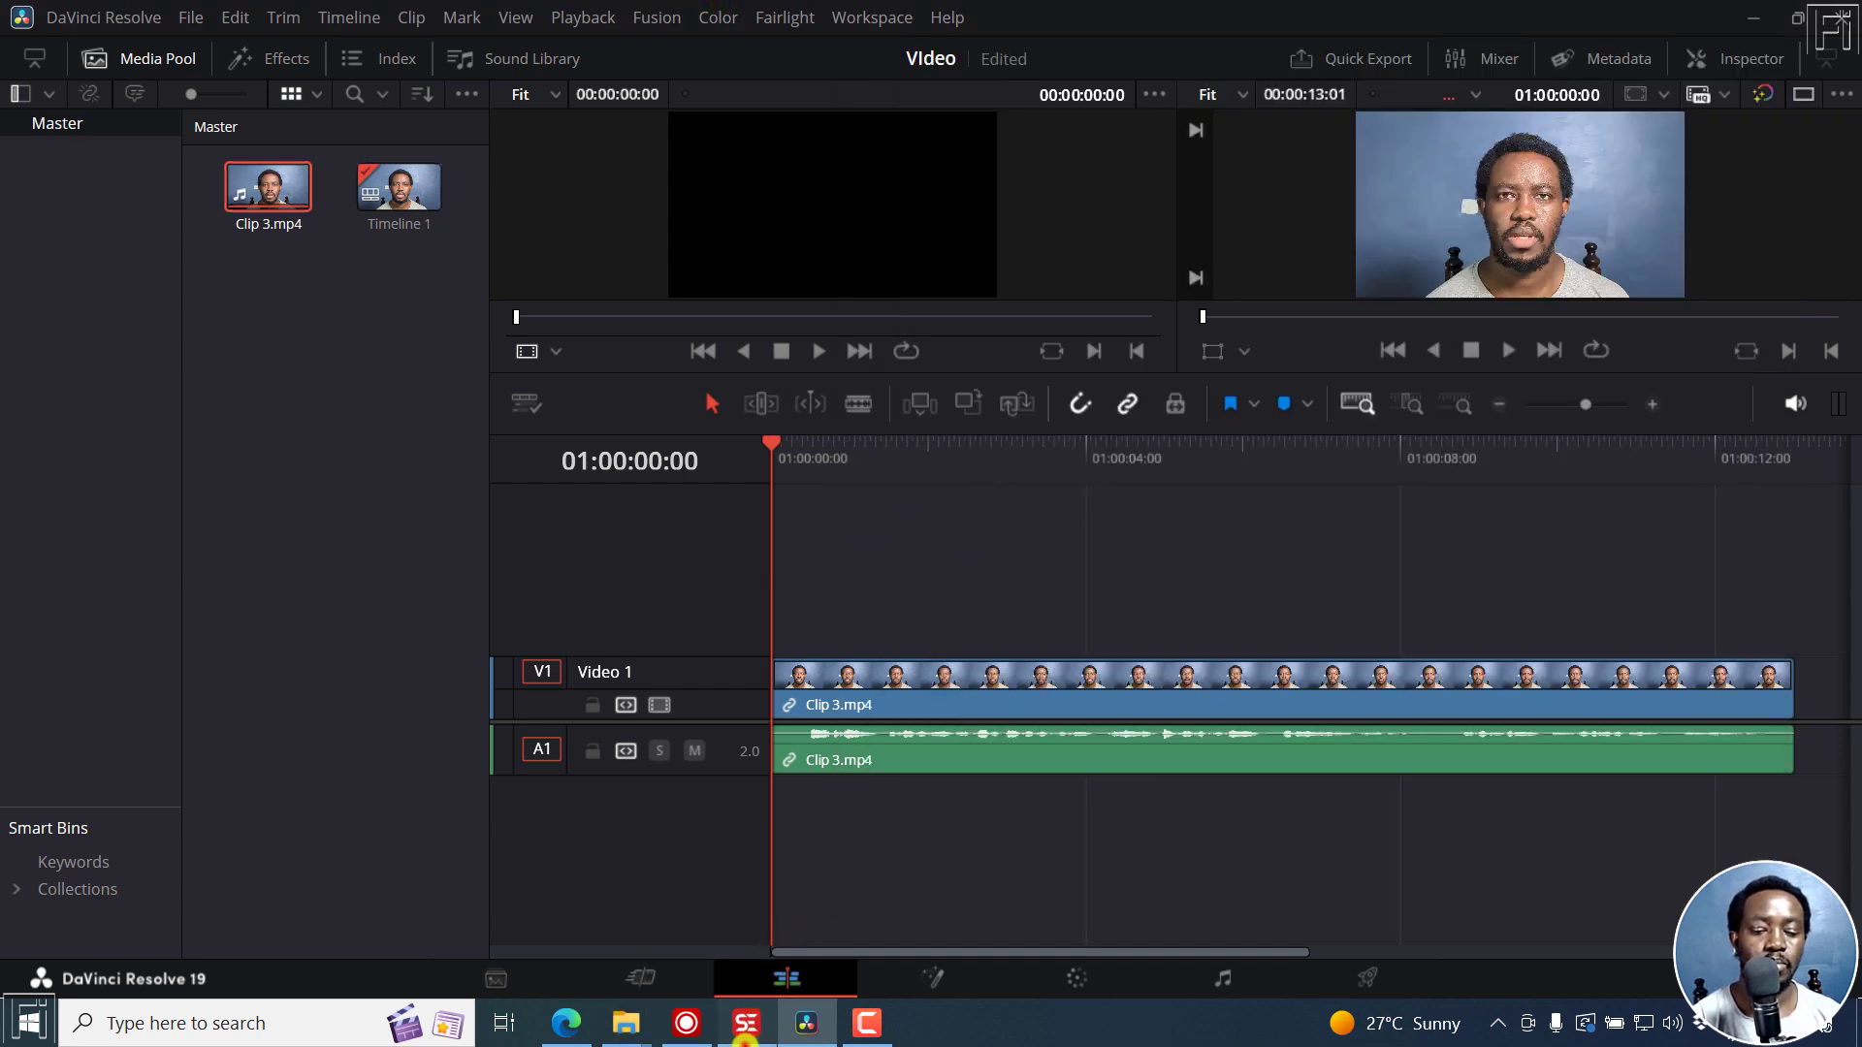
Load Clip 3.mp4 from the Free DaVinci Subtitles folder as Subtitle Edit's video
click(746, 1023)
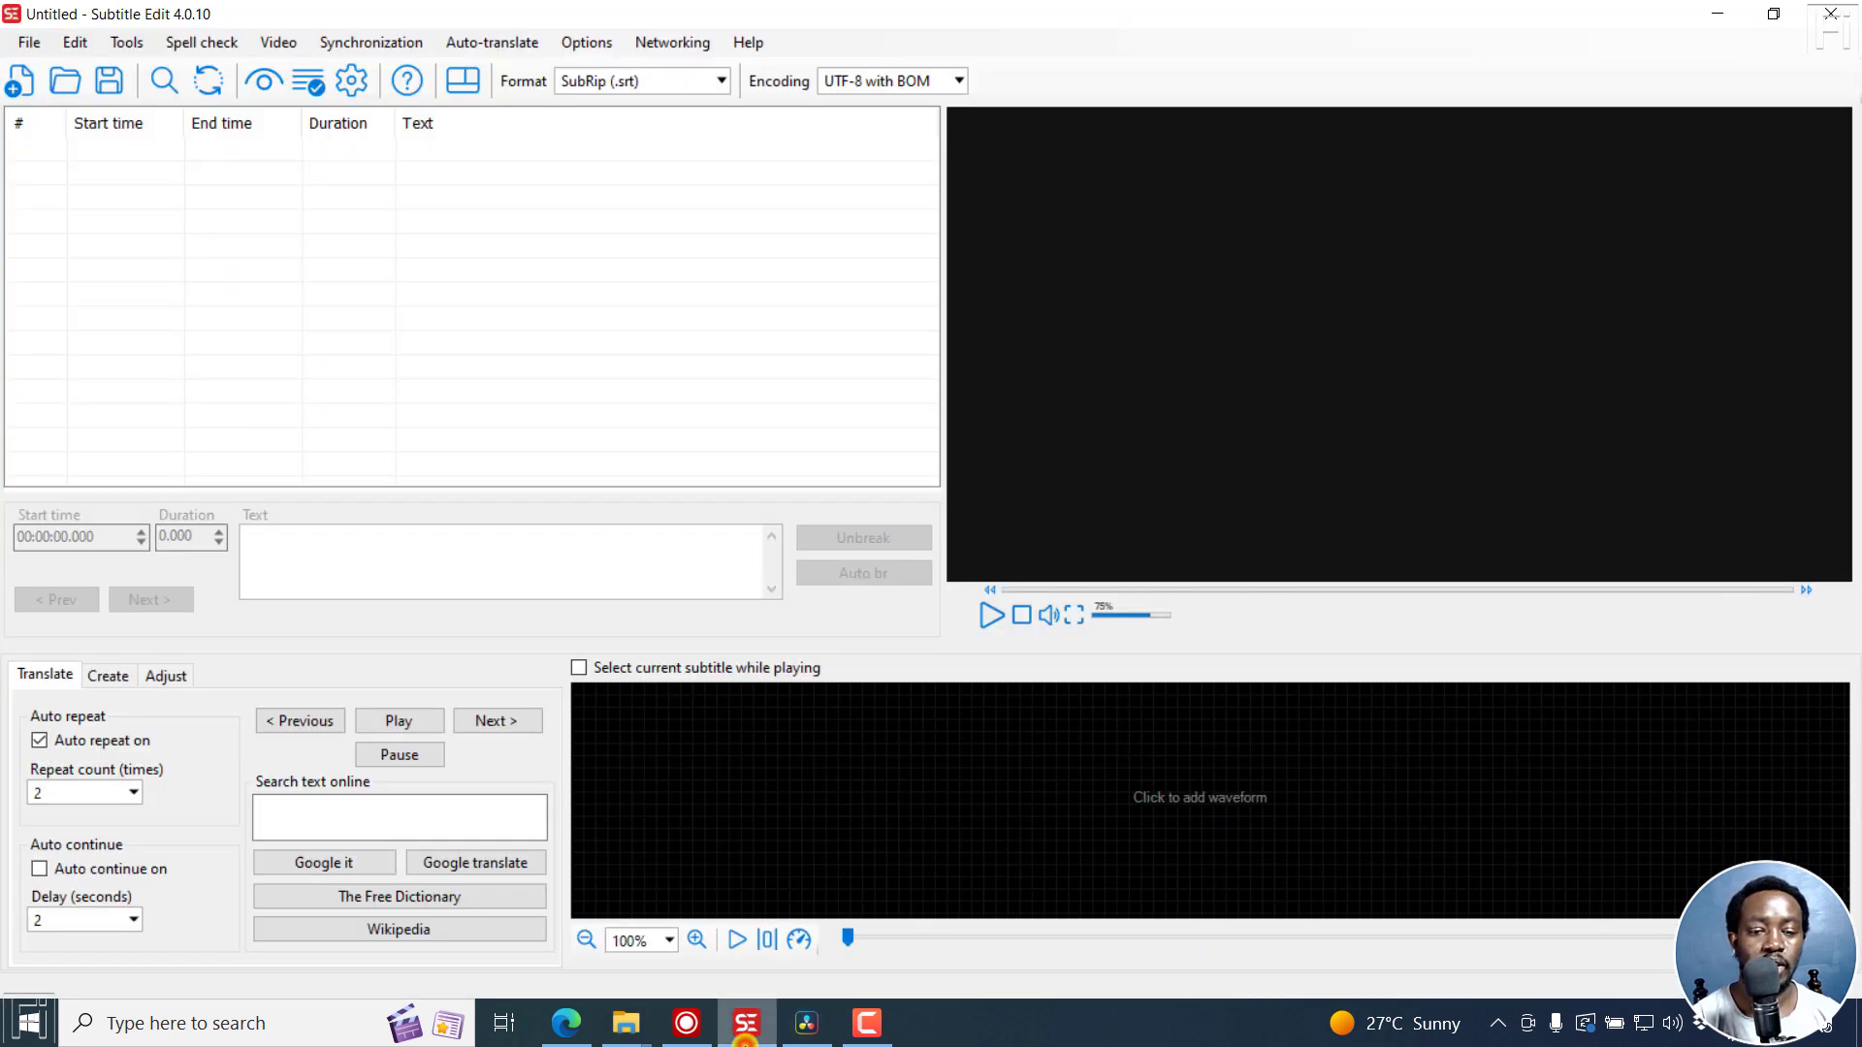
click(279, 43)
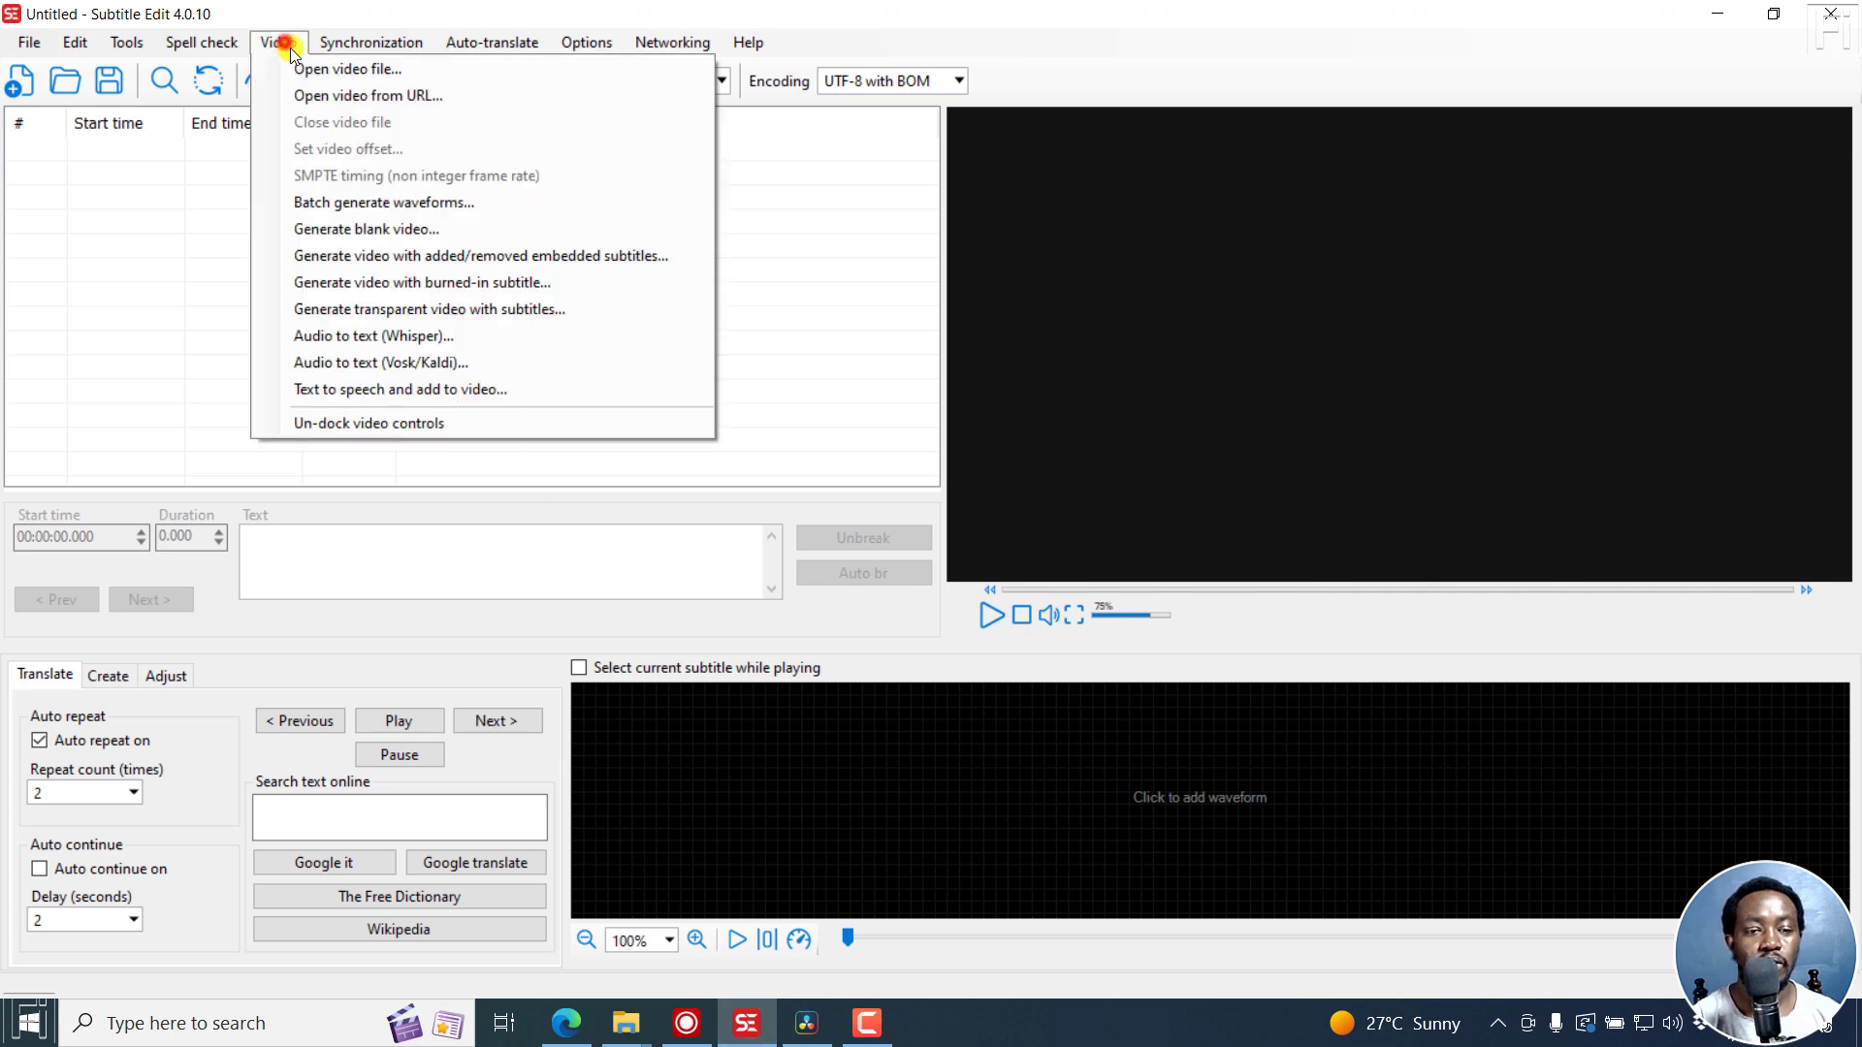
click(341, 77)
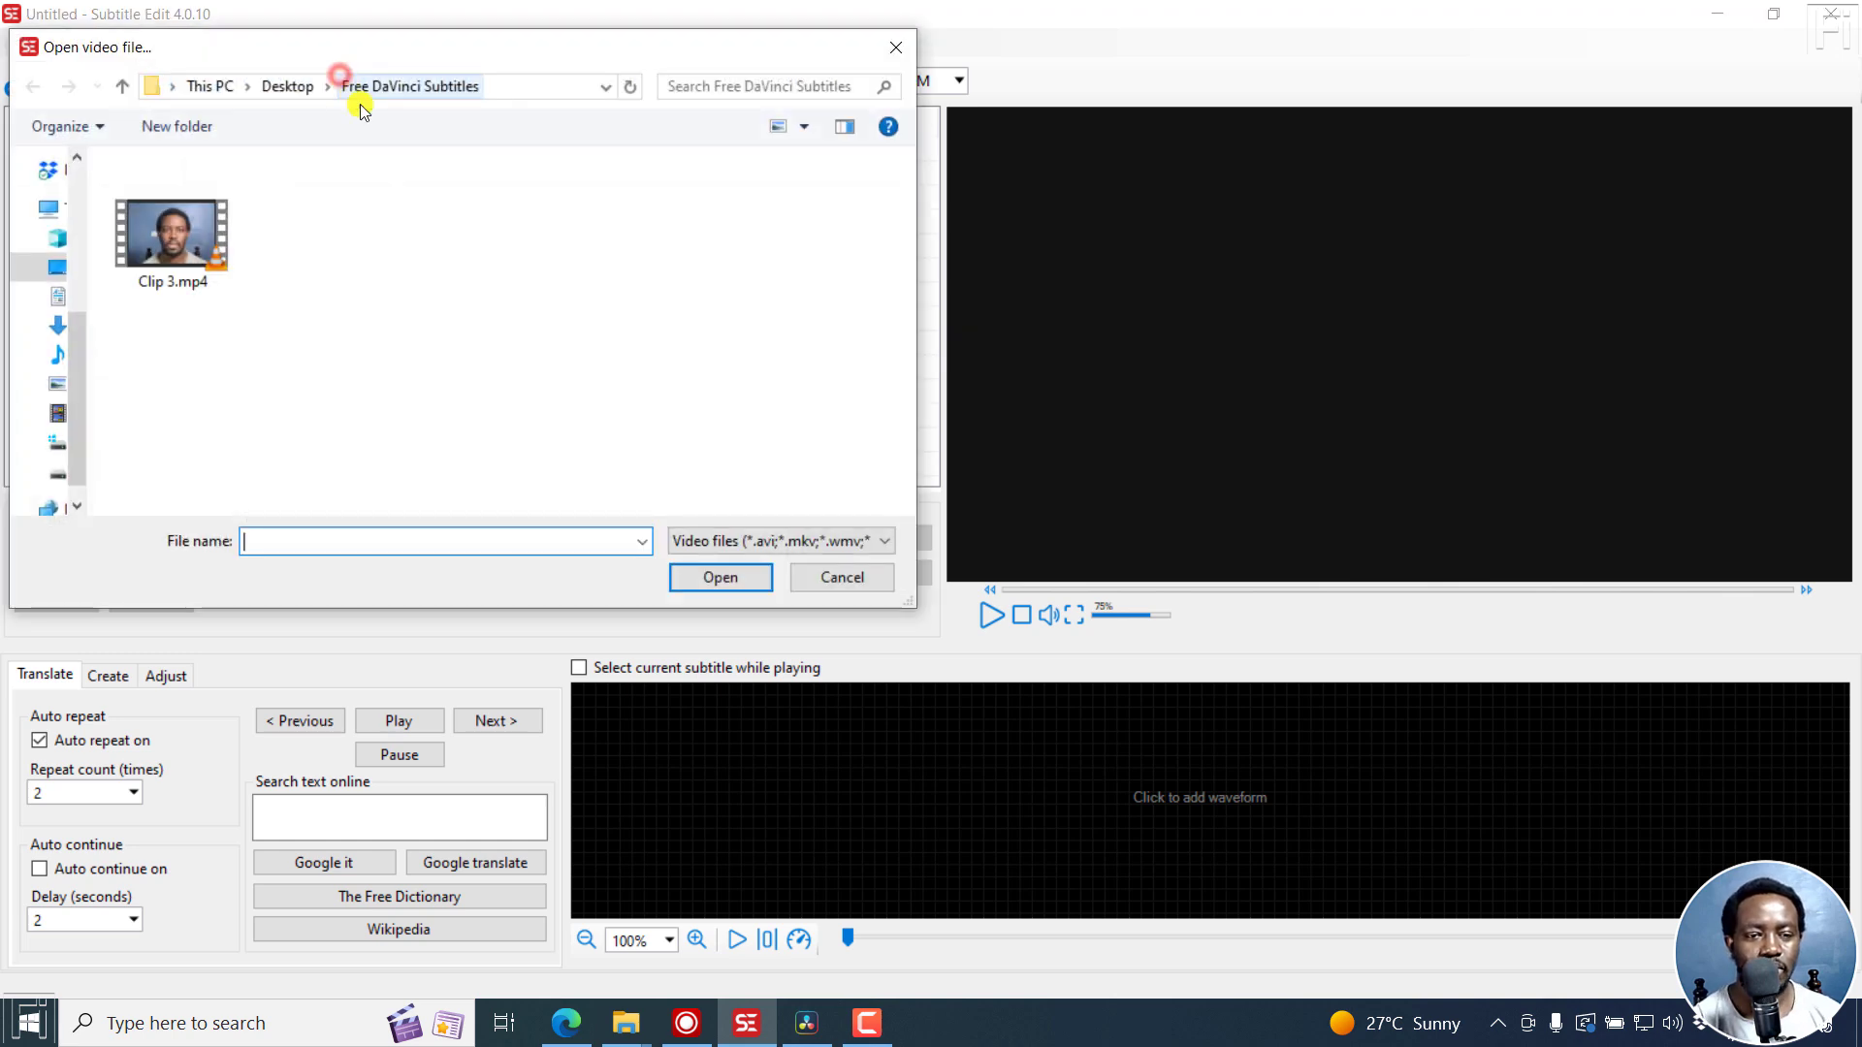
click(197, 260)
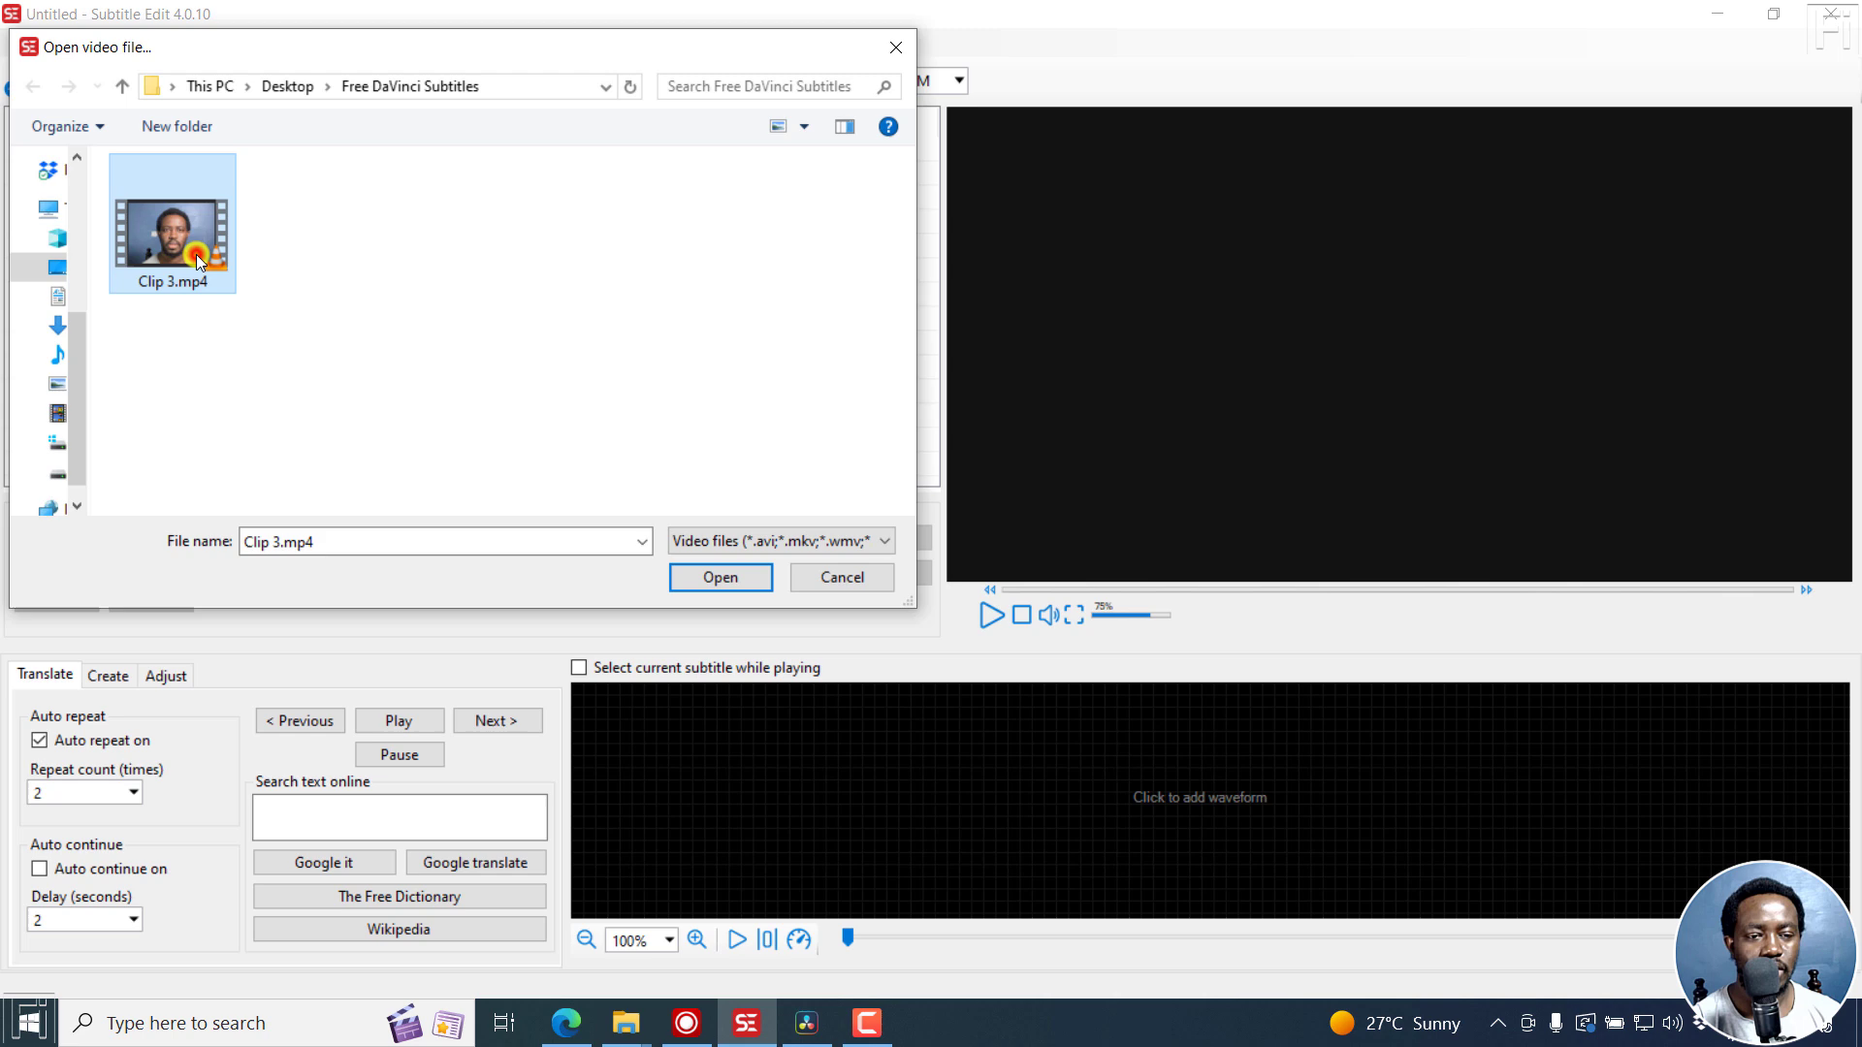
click(722, 576)
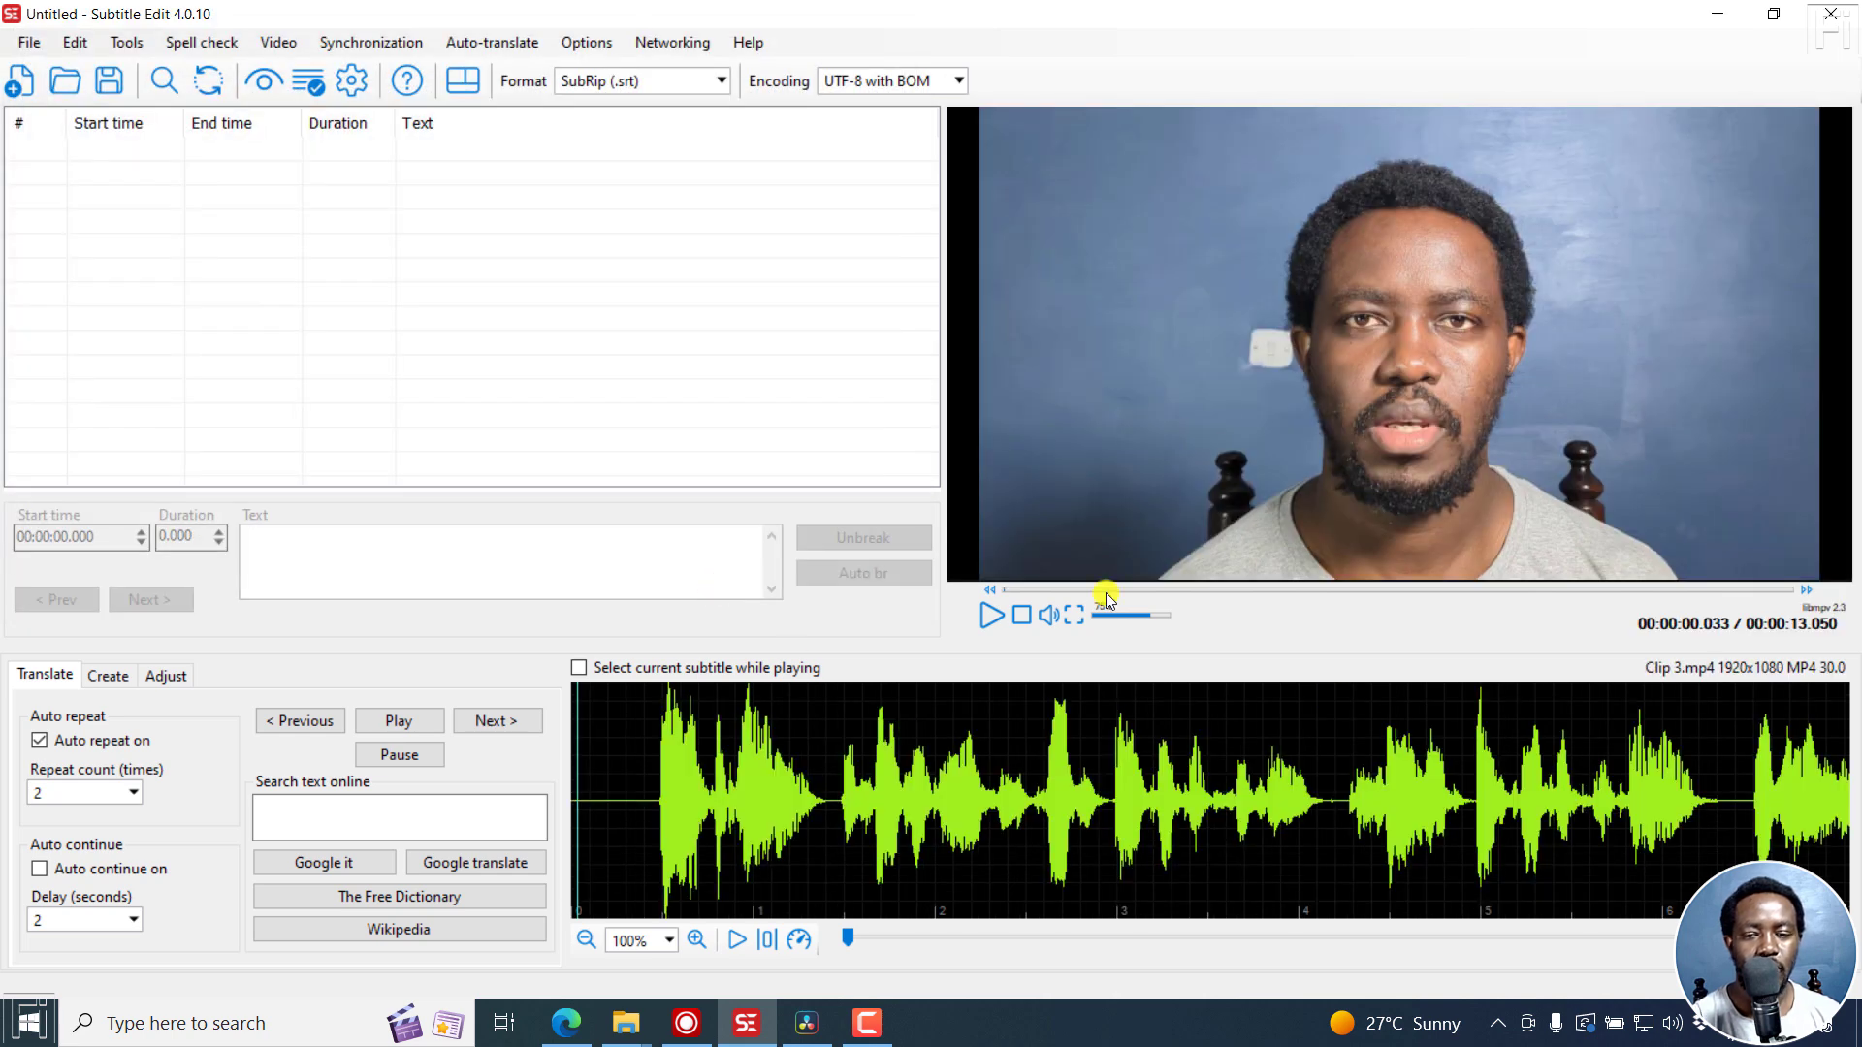
click(275, 43)
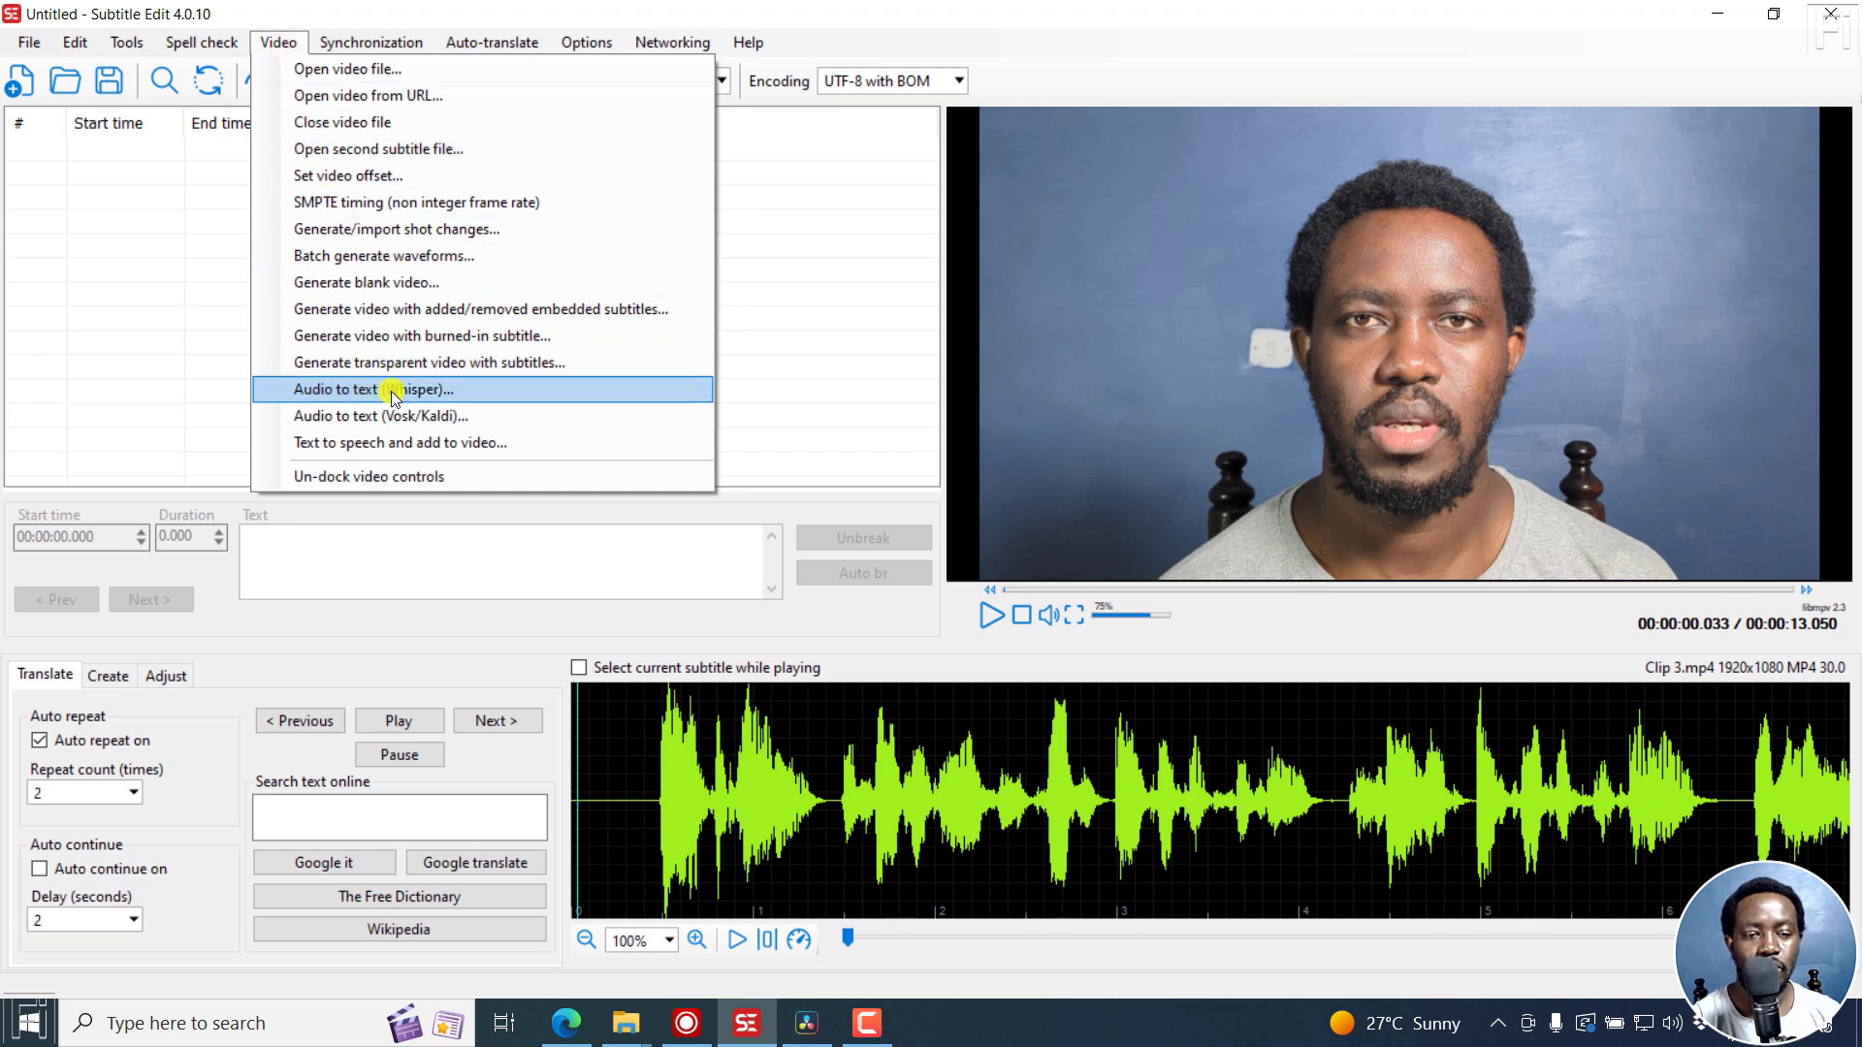
Run Whisper audio-to-text with the Const-me engine and small (465 MB) model
click(446, 389)
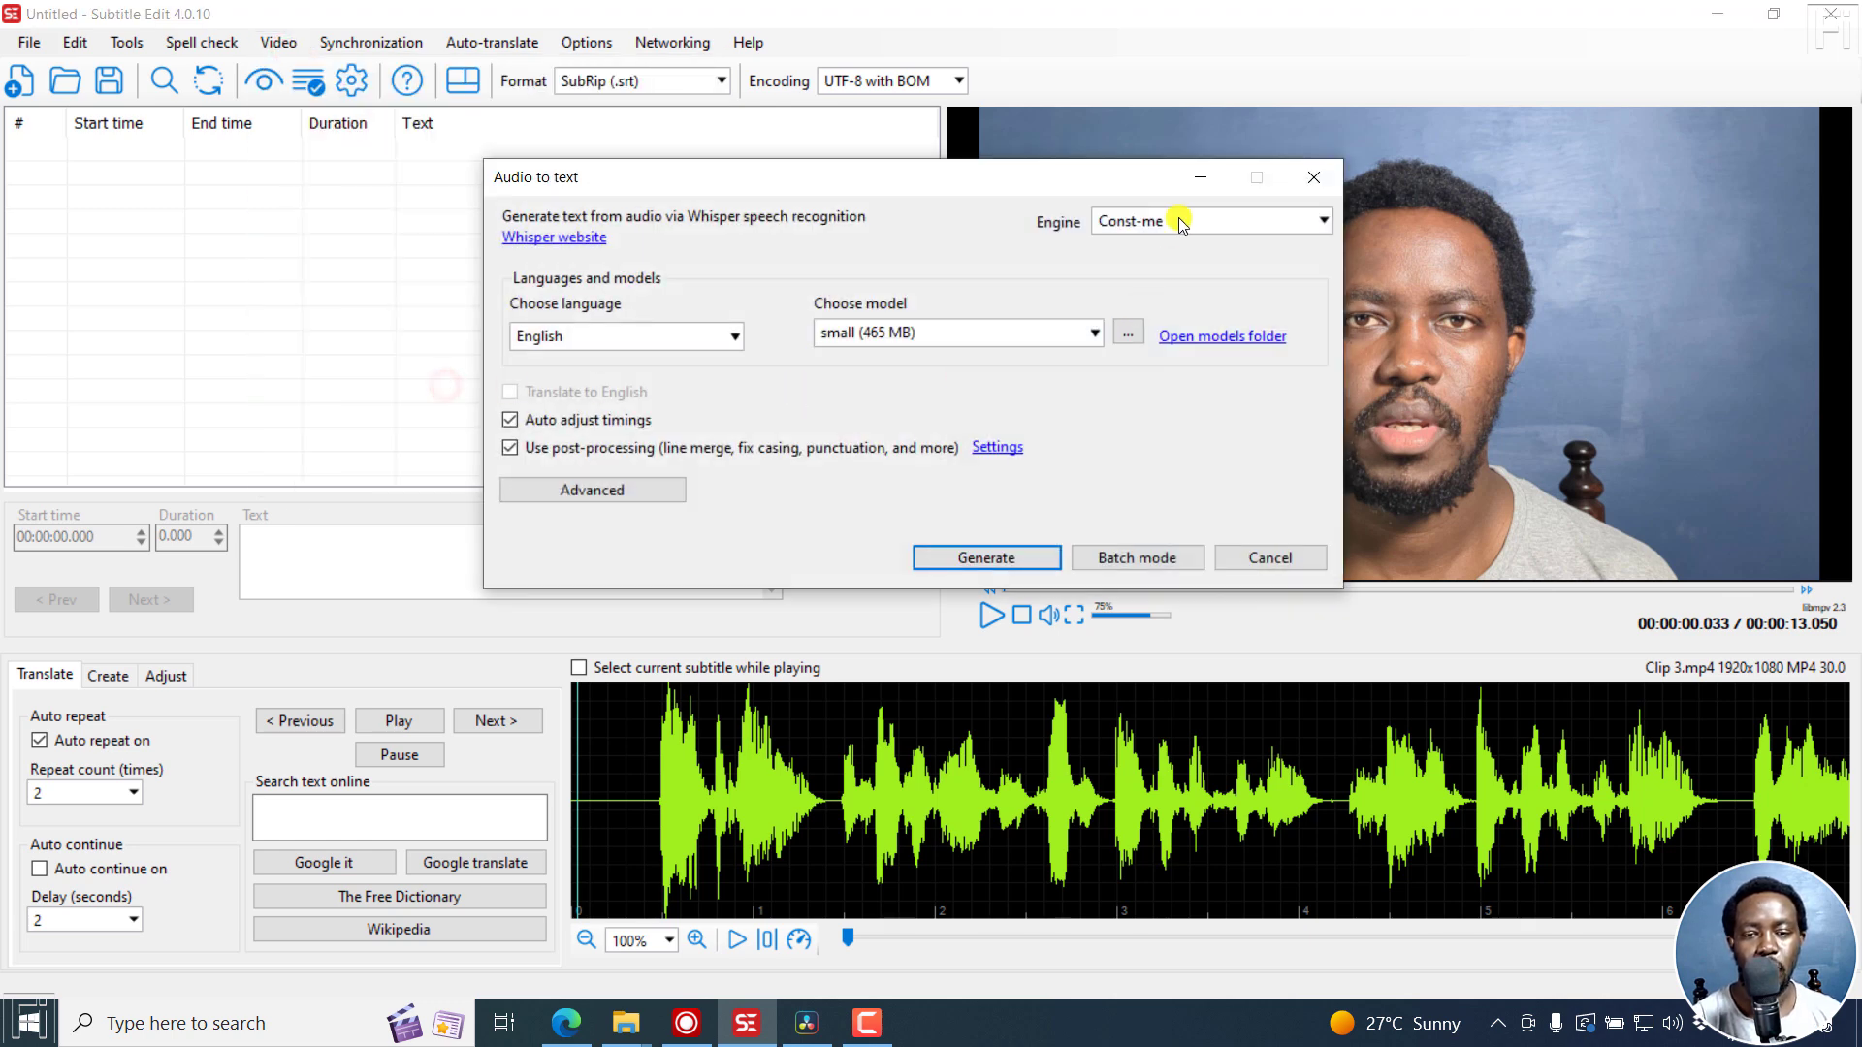
click(1251, 223)
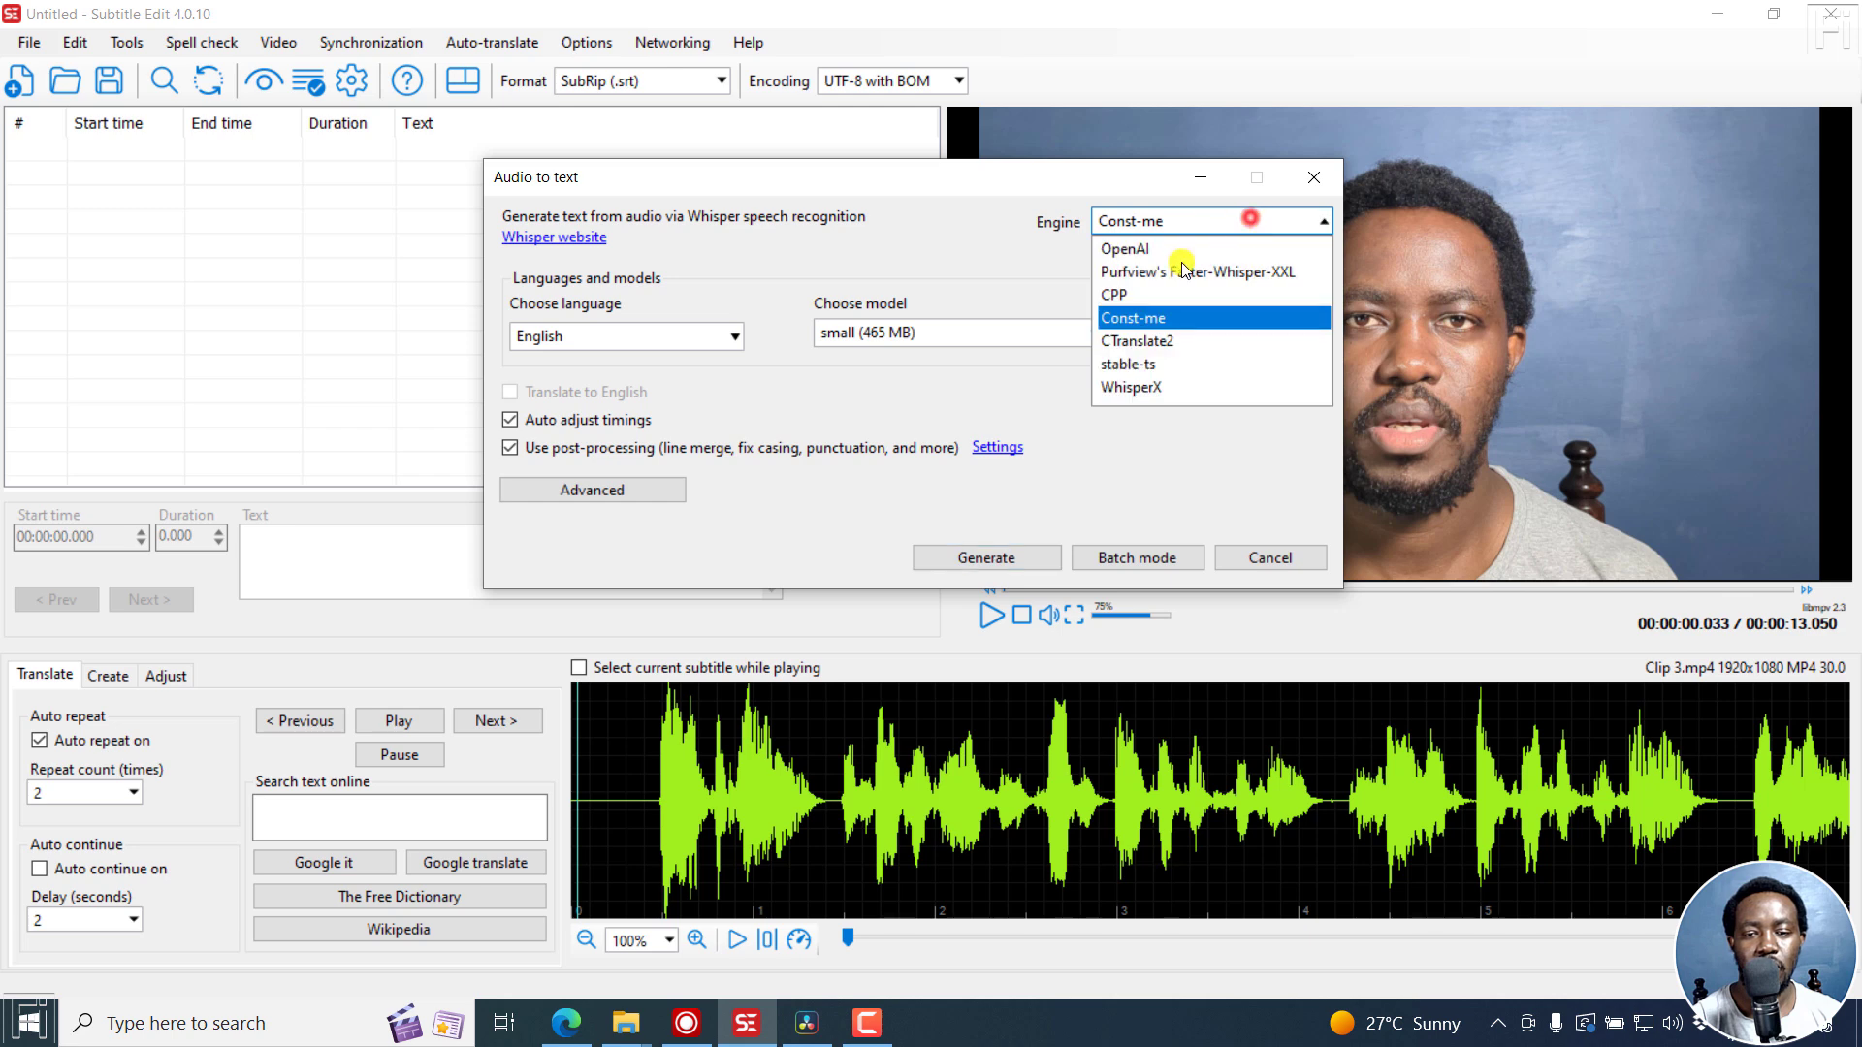
click(1145, 311)
click(1092, 327)
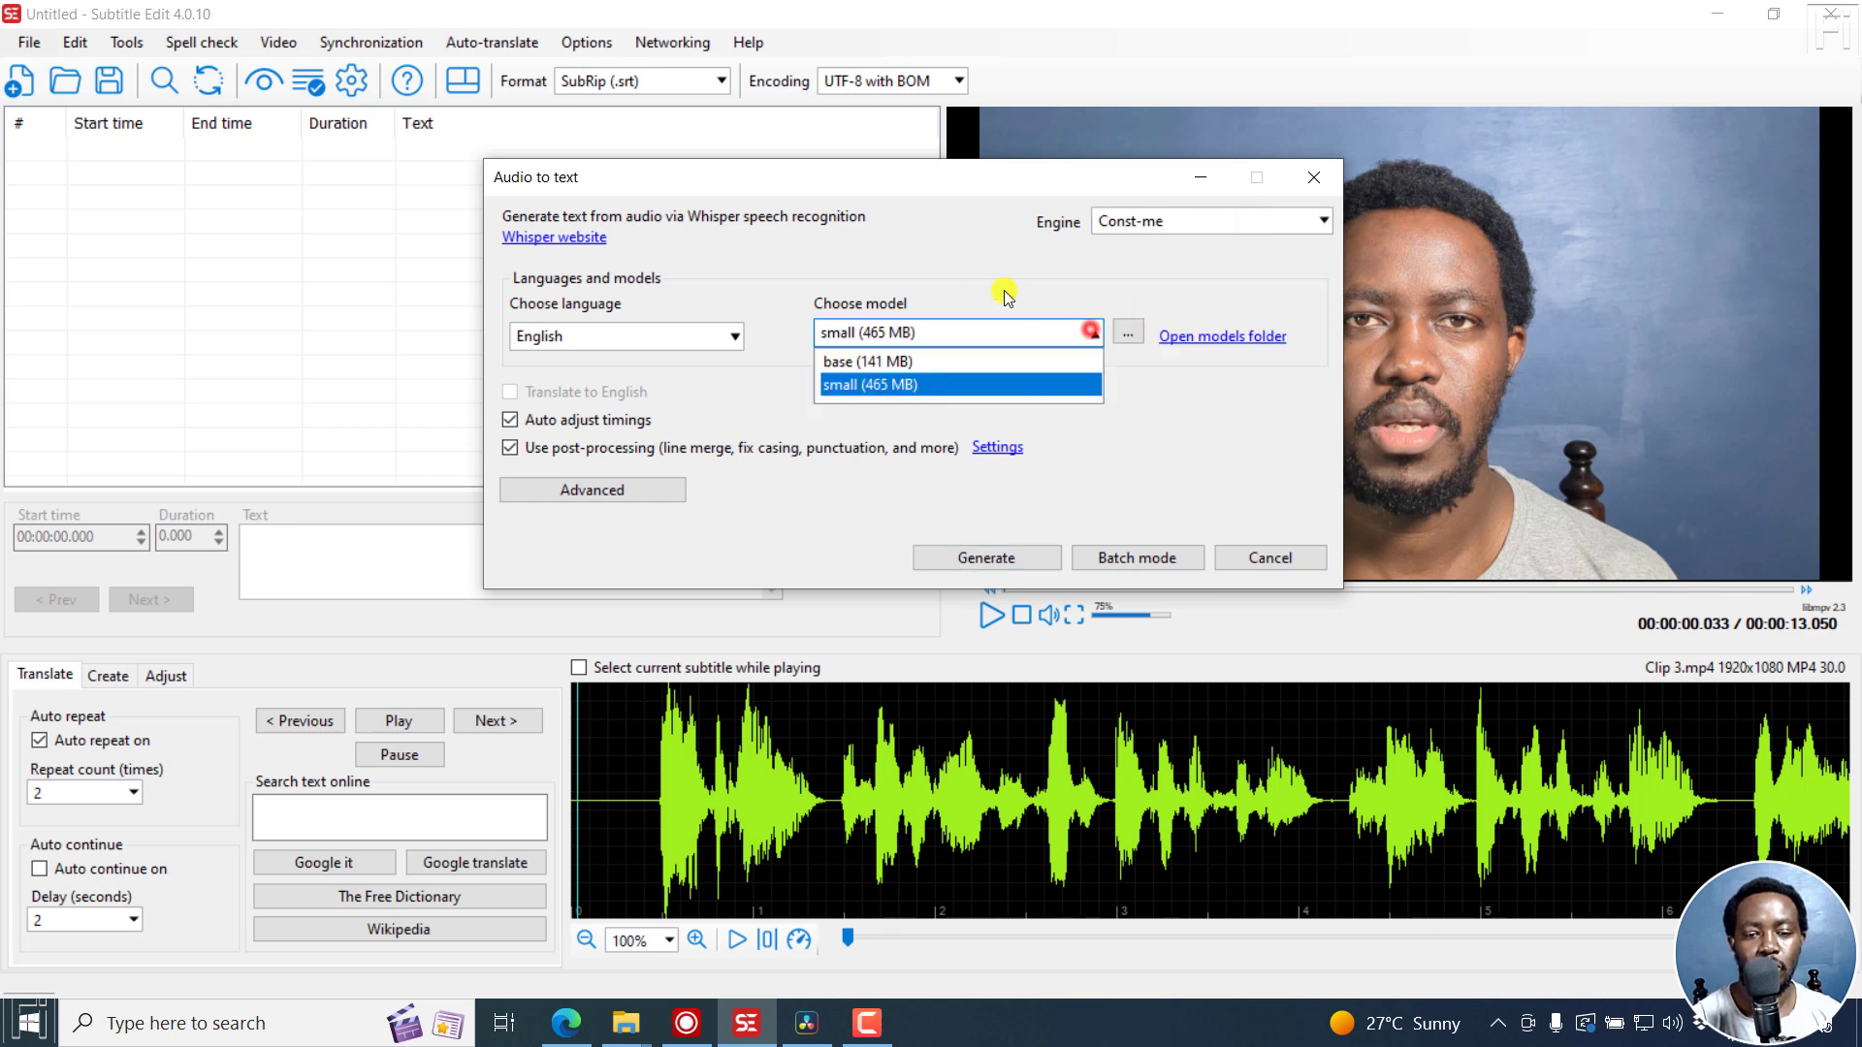
click(939, 248)
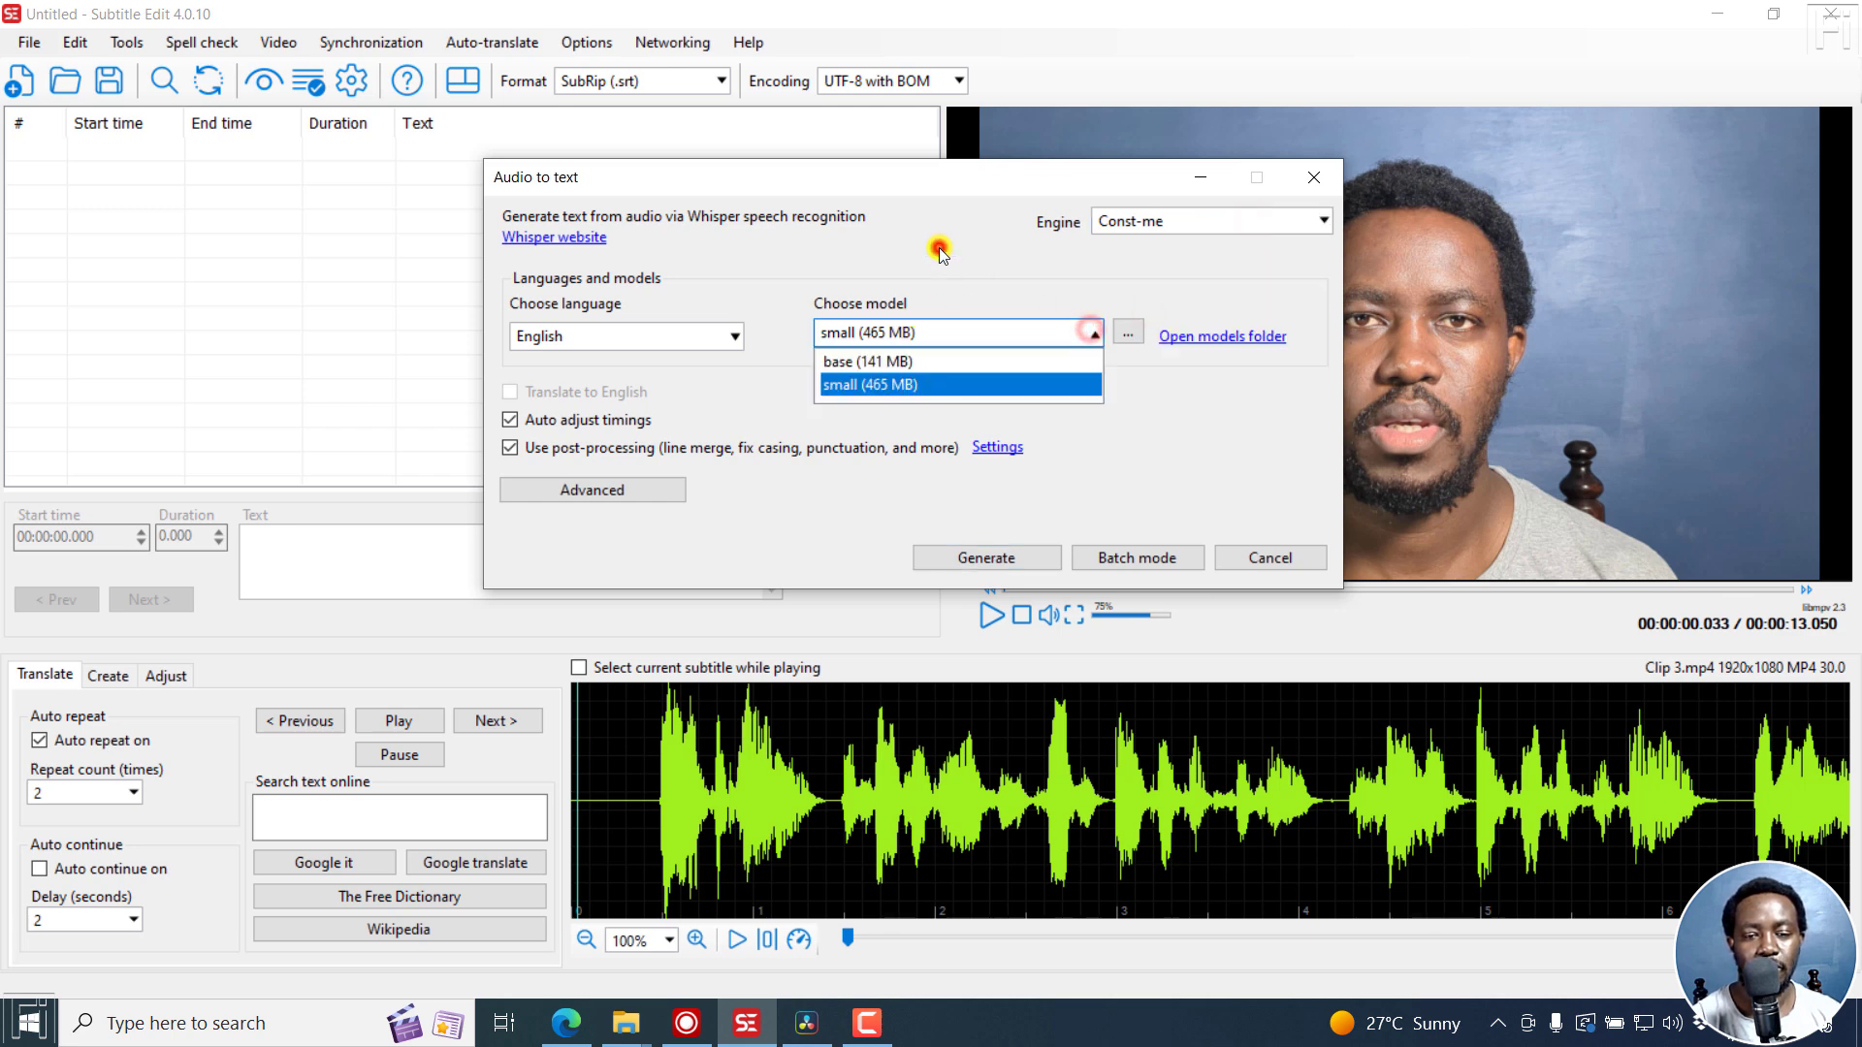
click(999, 559)
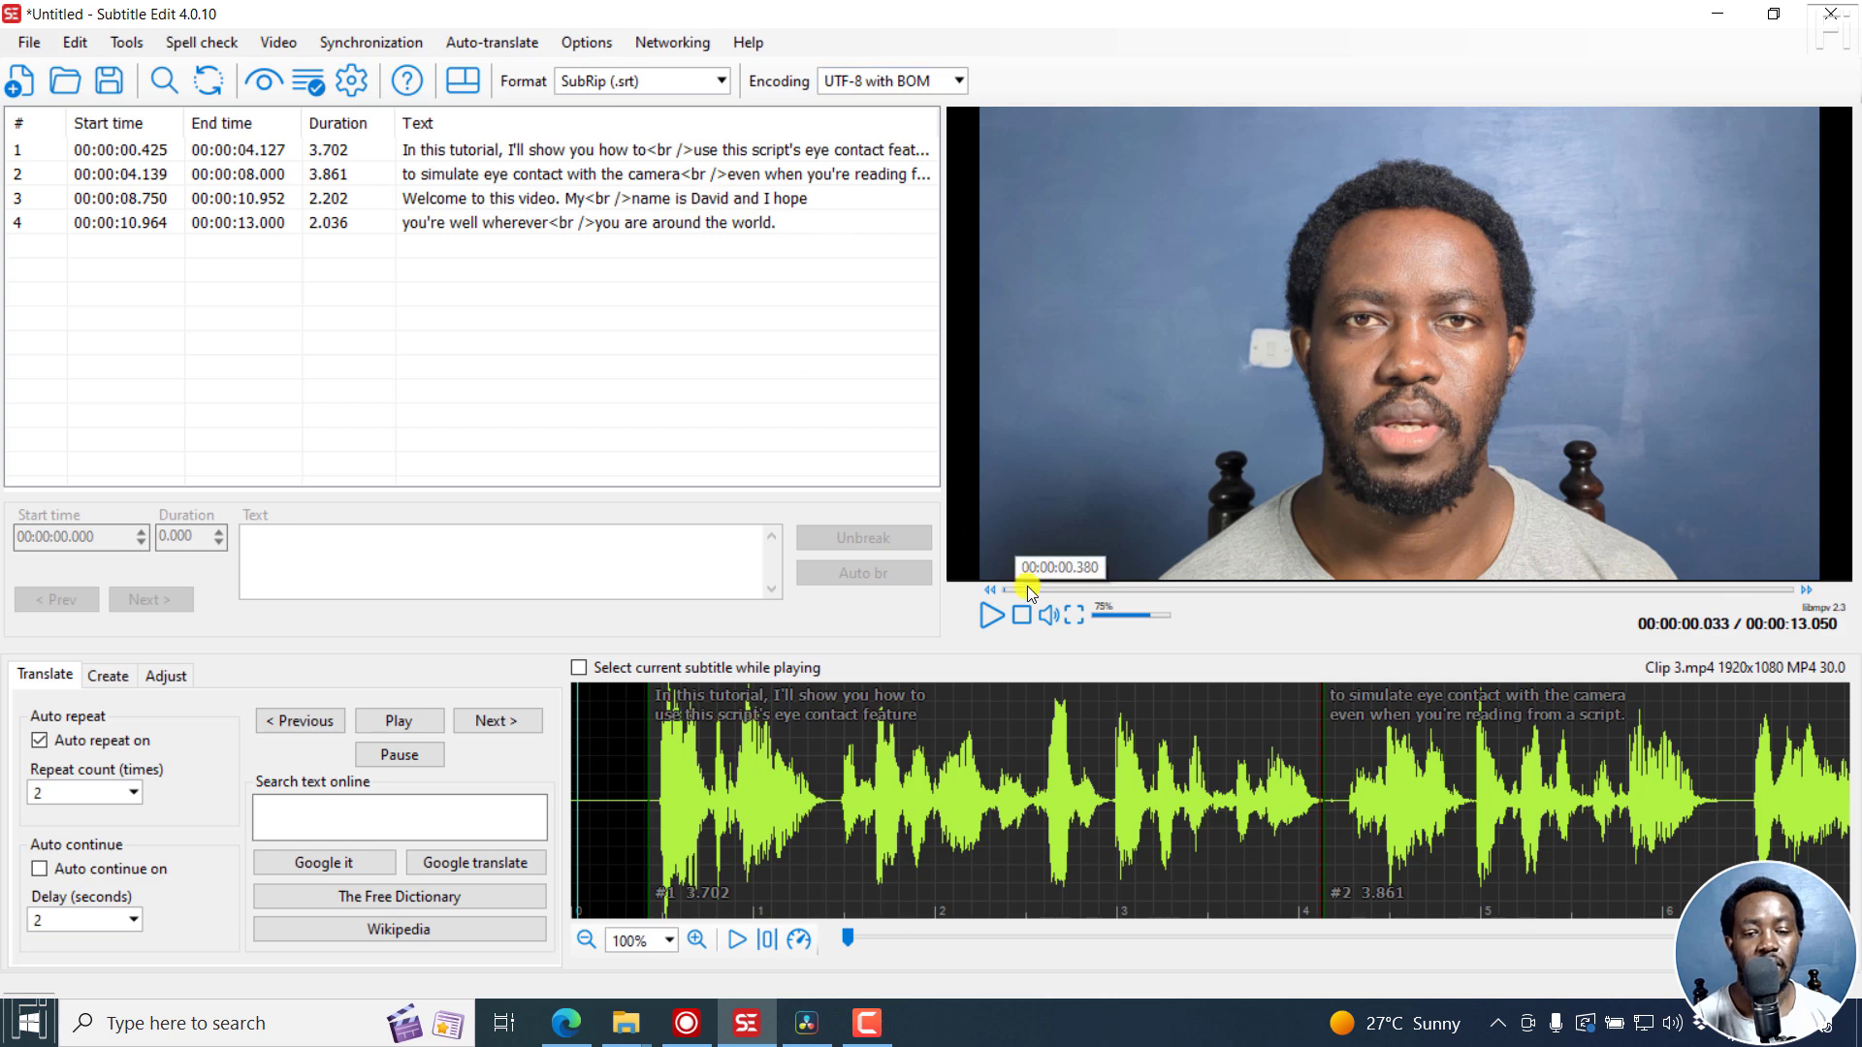
Play and pause the video to preview the subtitles, then select subtitle line 1
click(993, 621)
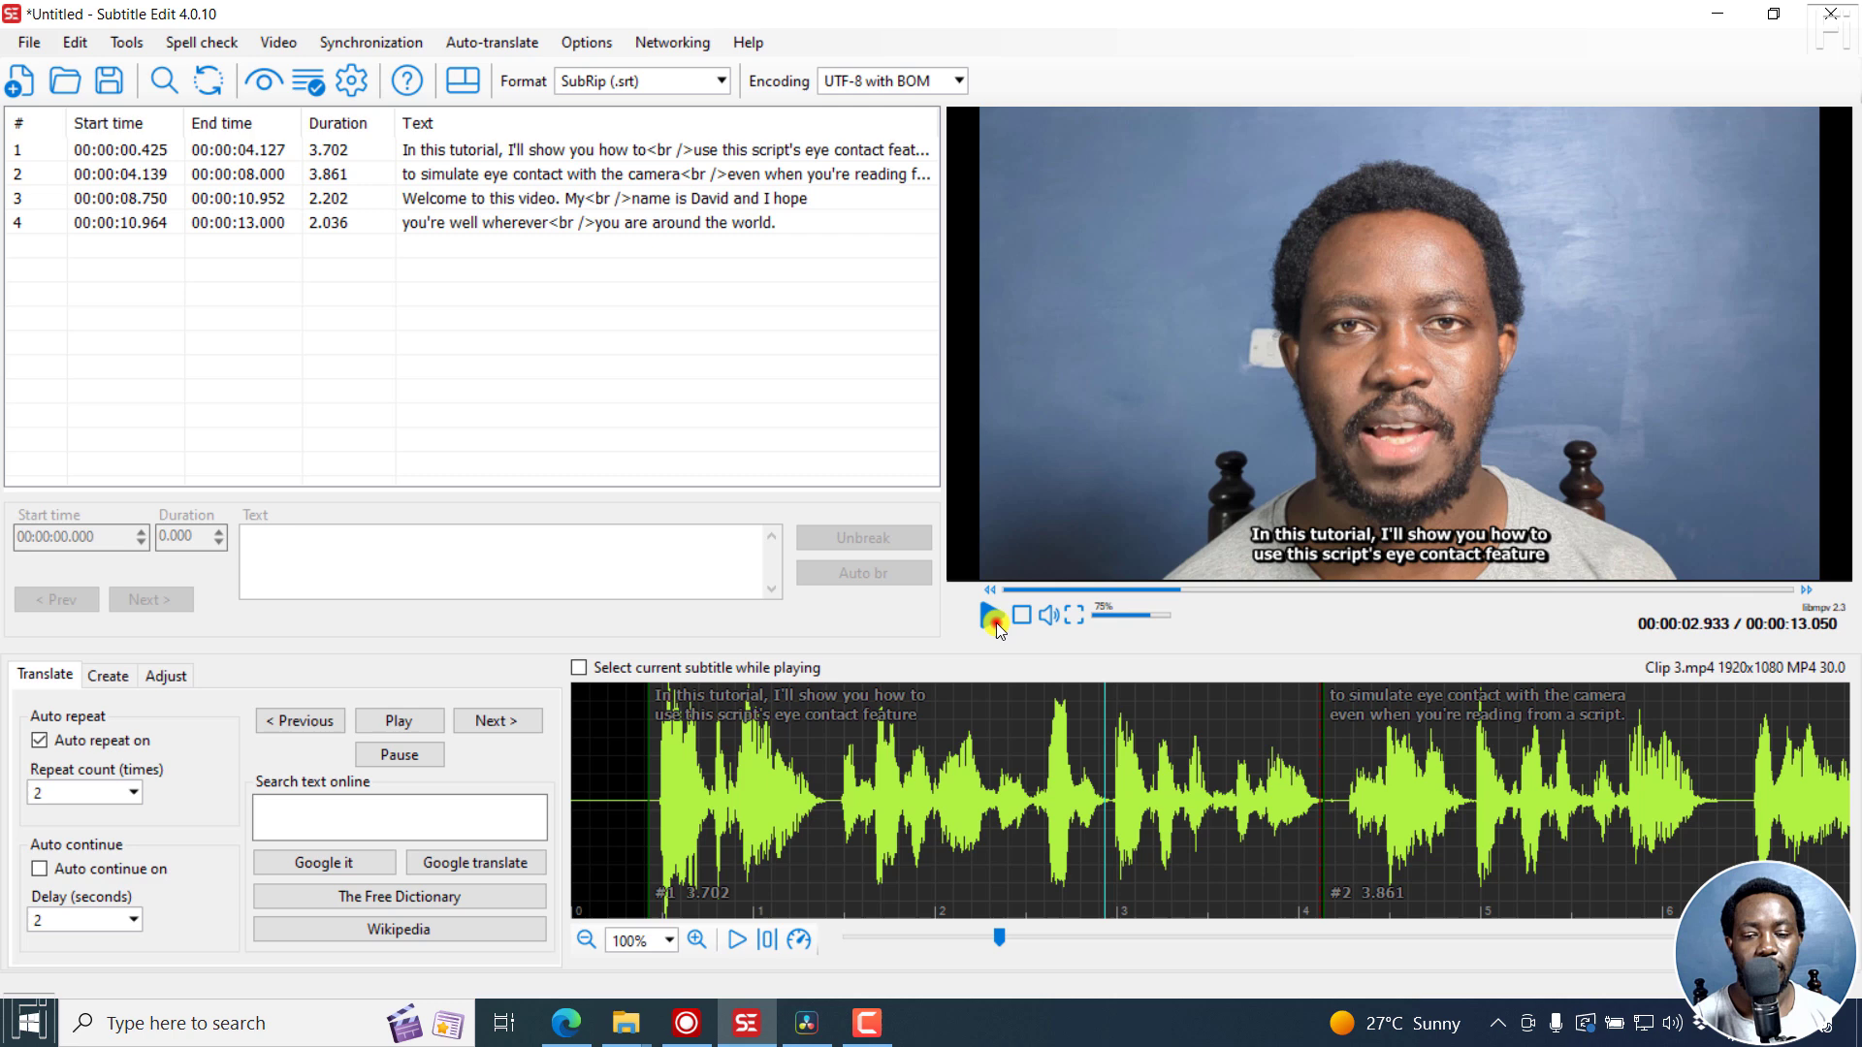
click(993, 618)
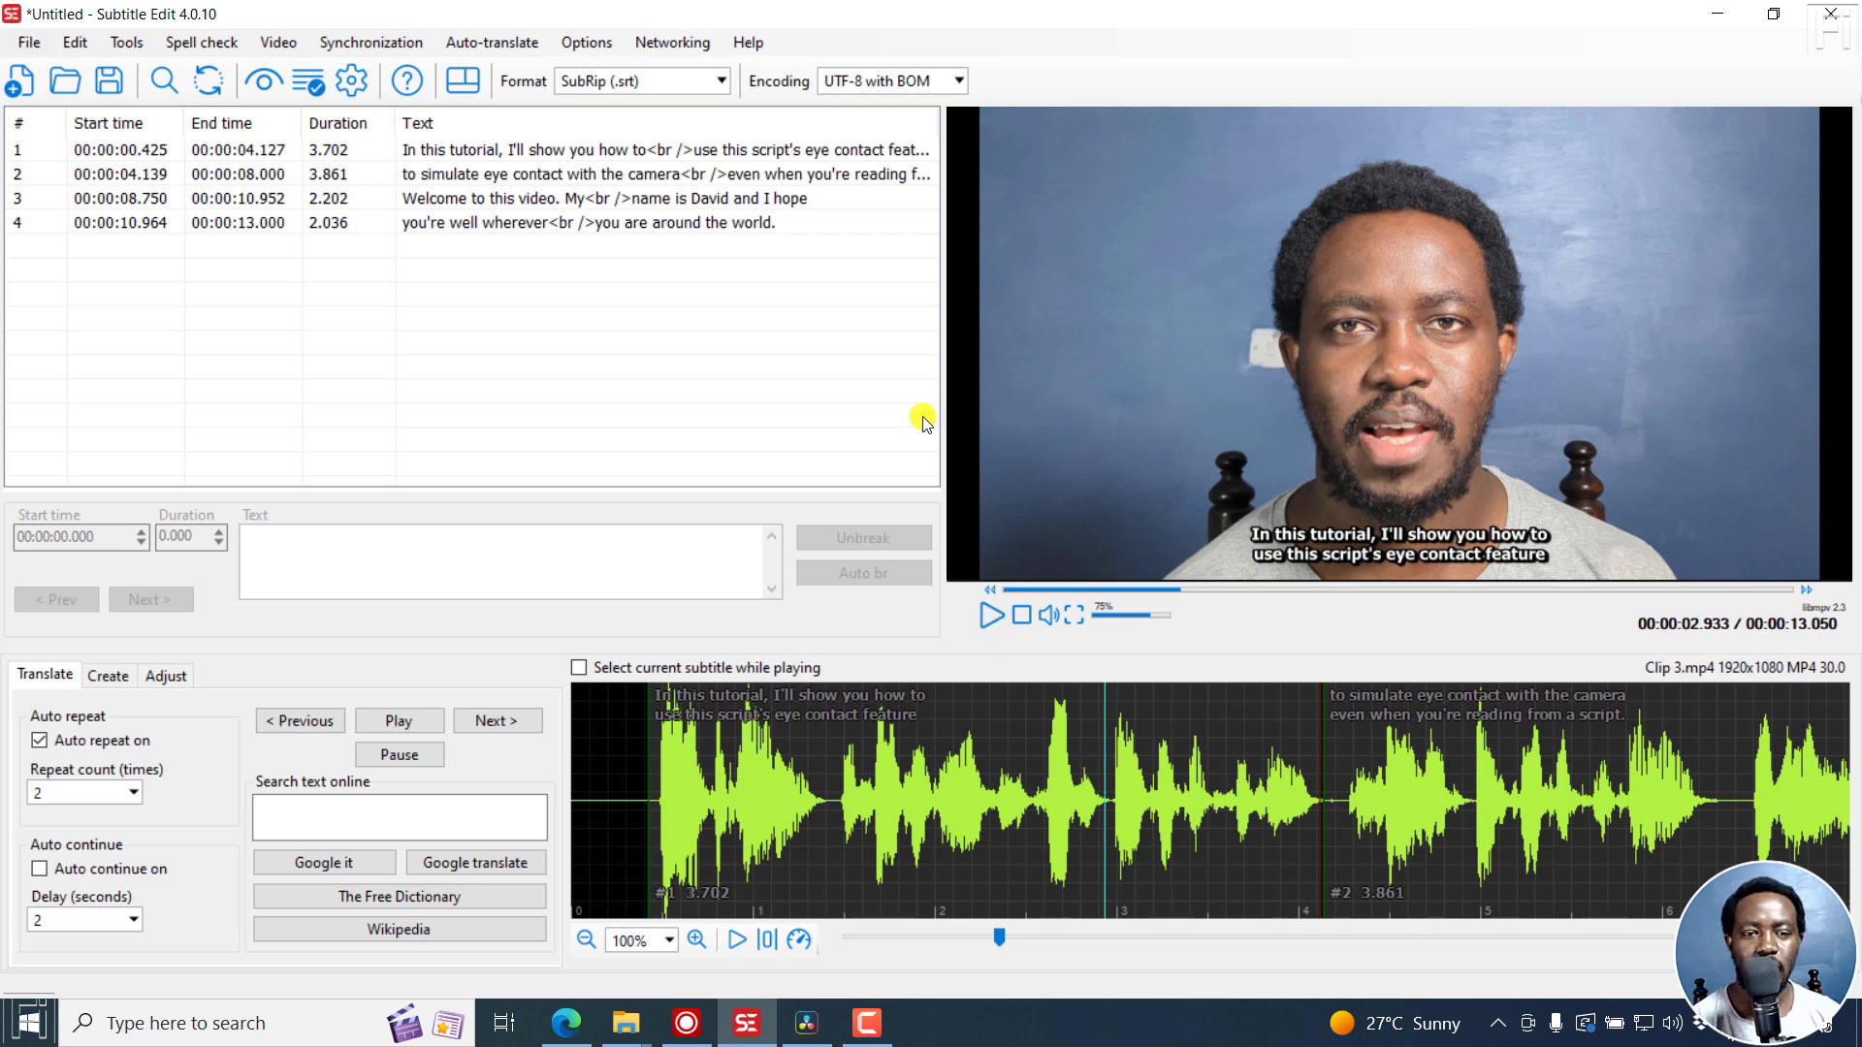
click(715, 148)
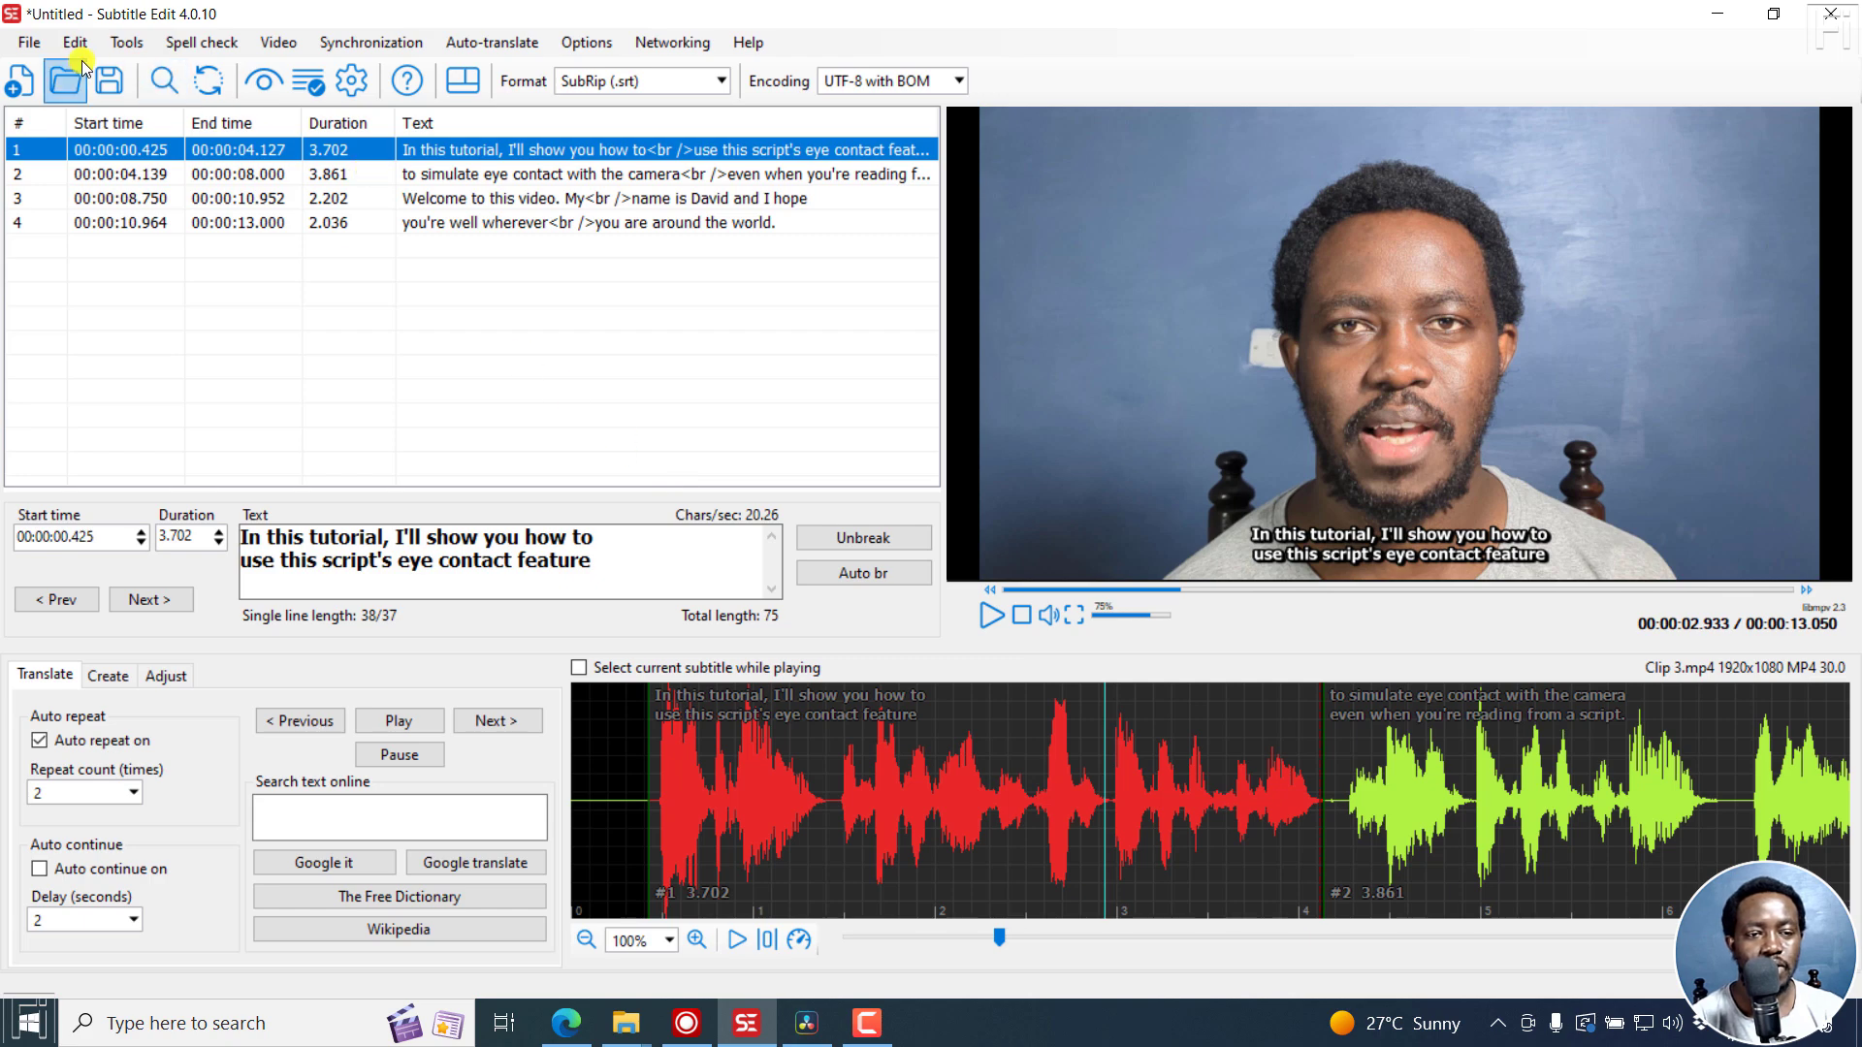
Save the subtitles as 'Clip 3 - Subtitle Edit.srt' via File > Save as
click(30, 44)
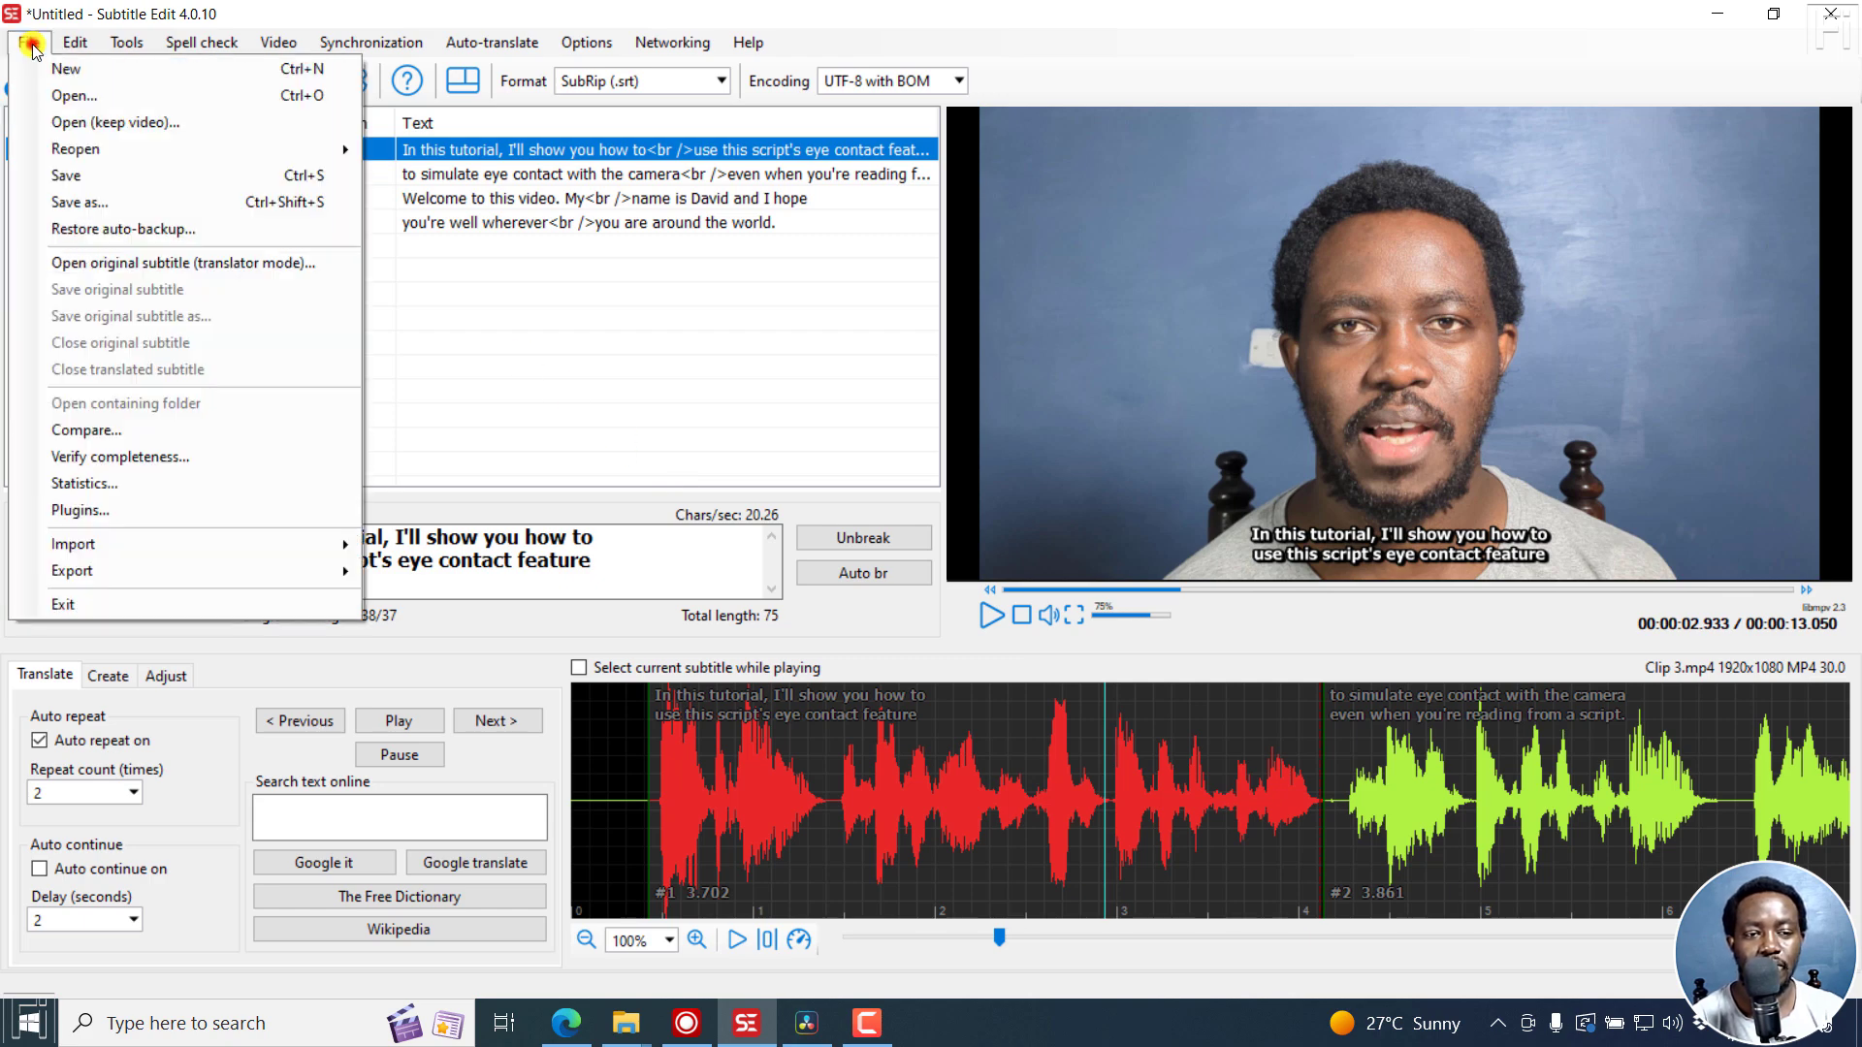
click(137, 206)
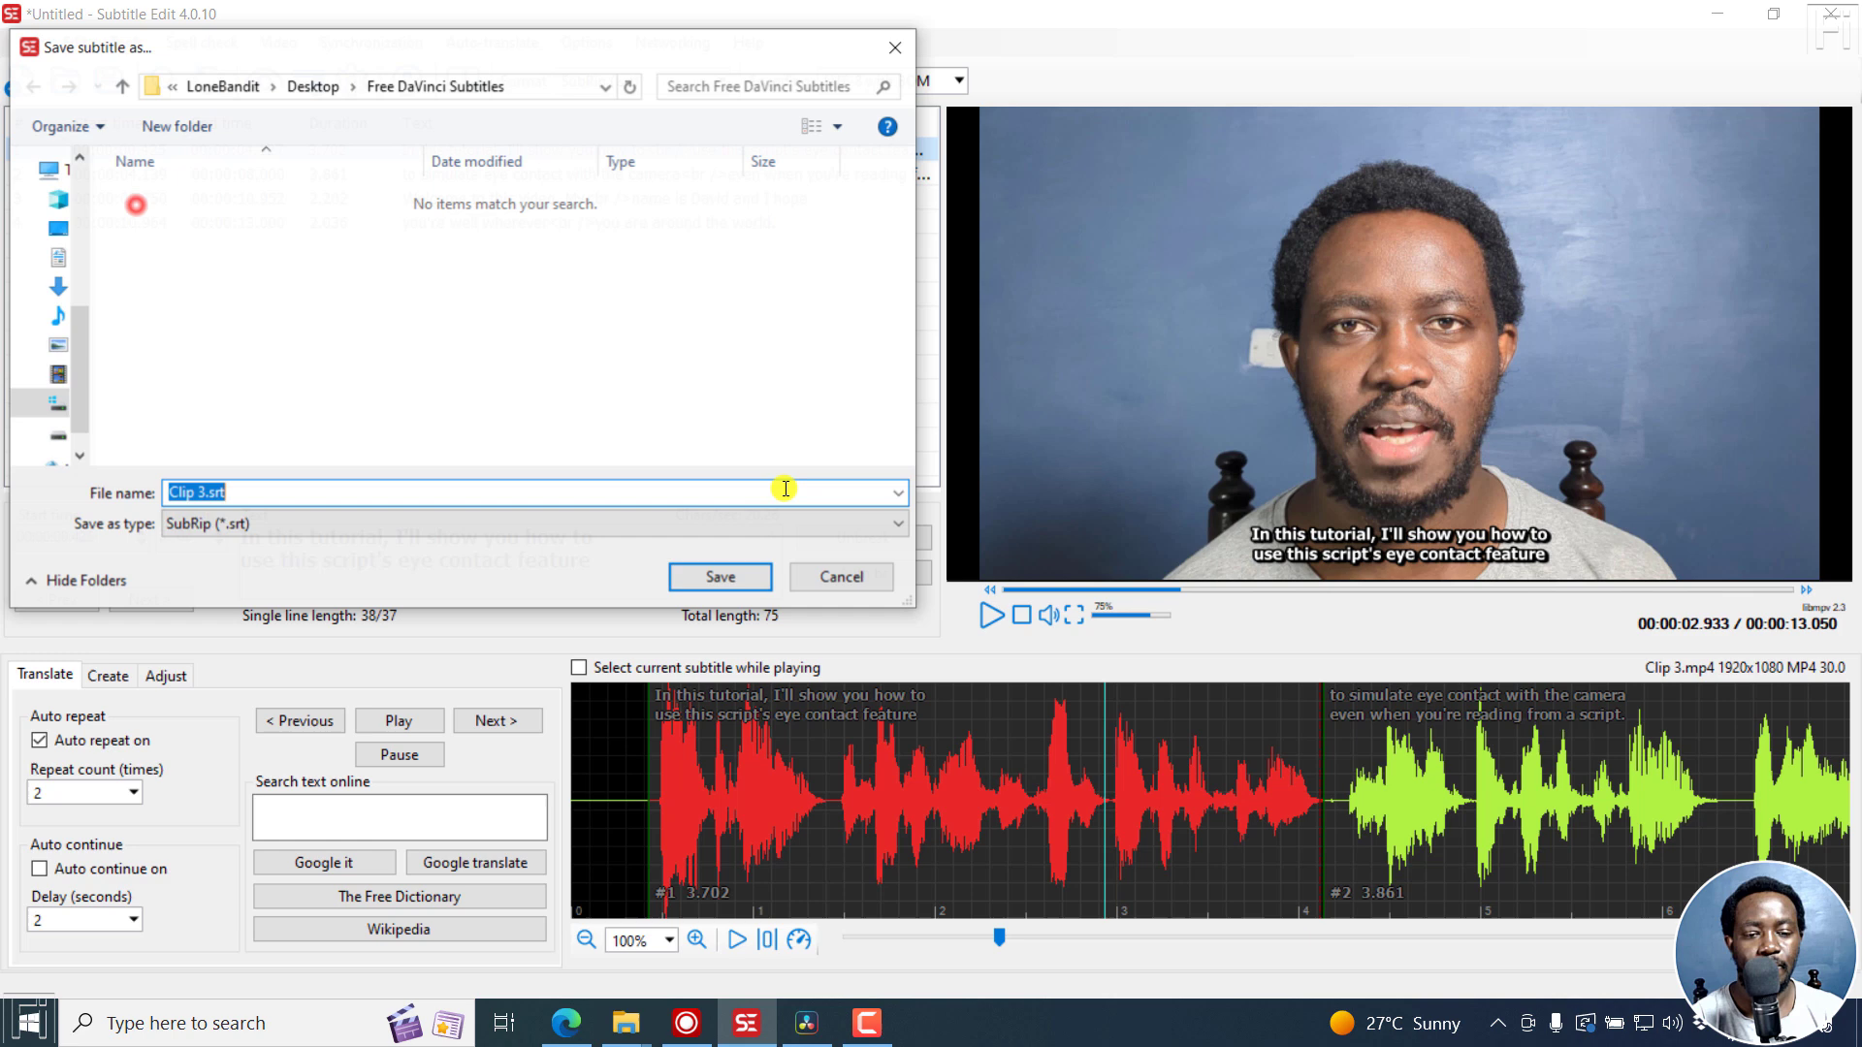
click(429, 495)
key(BackSpace)
key(BackSpace)
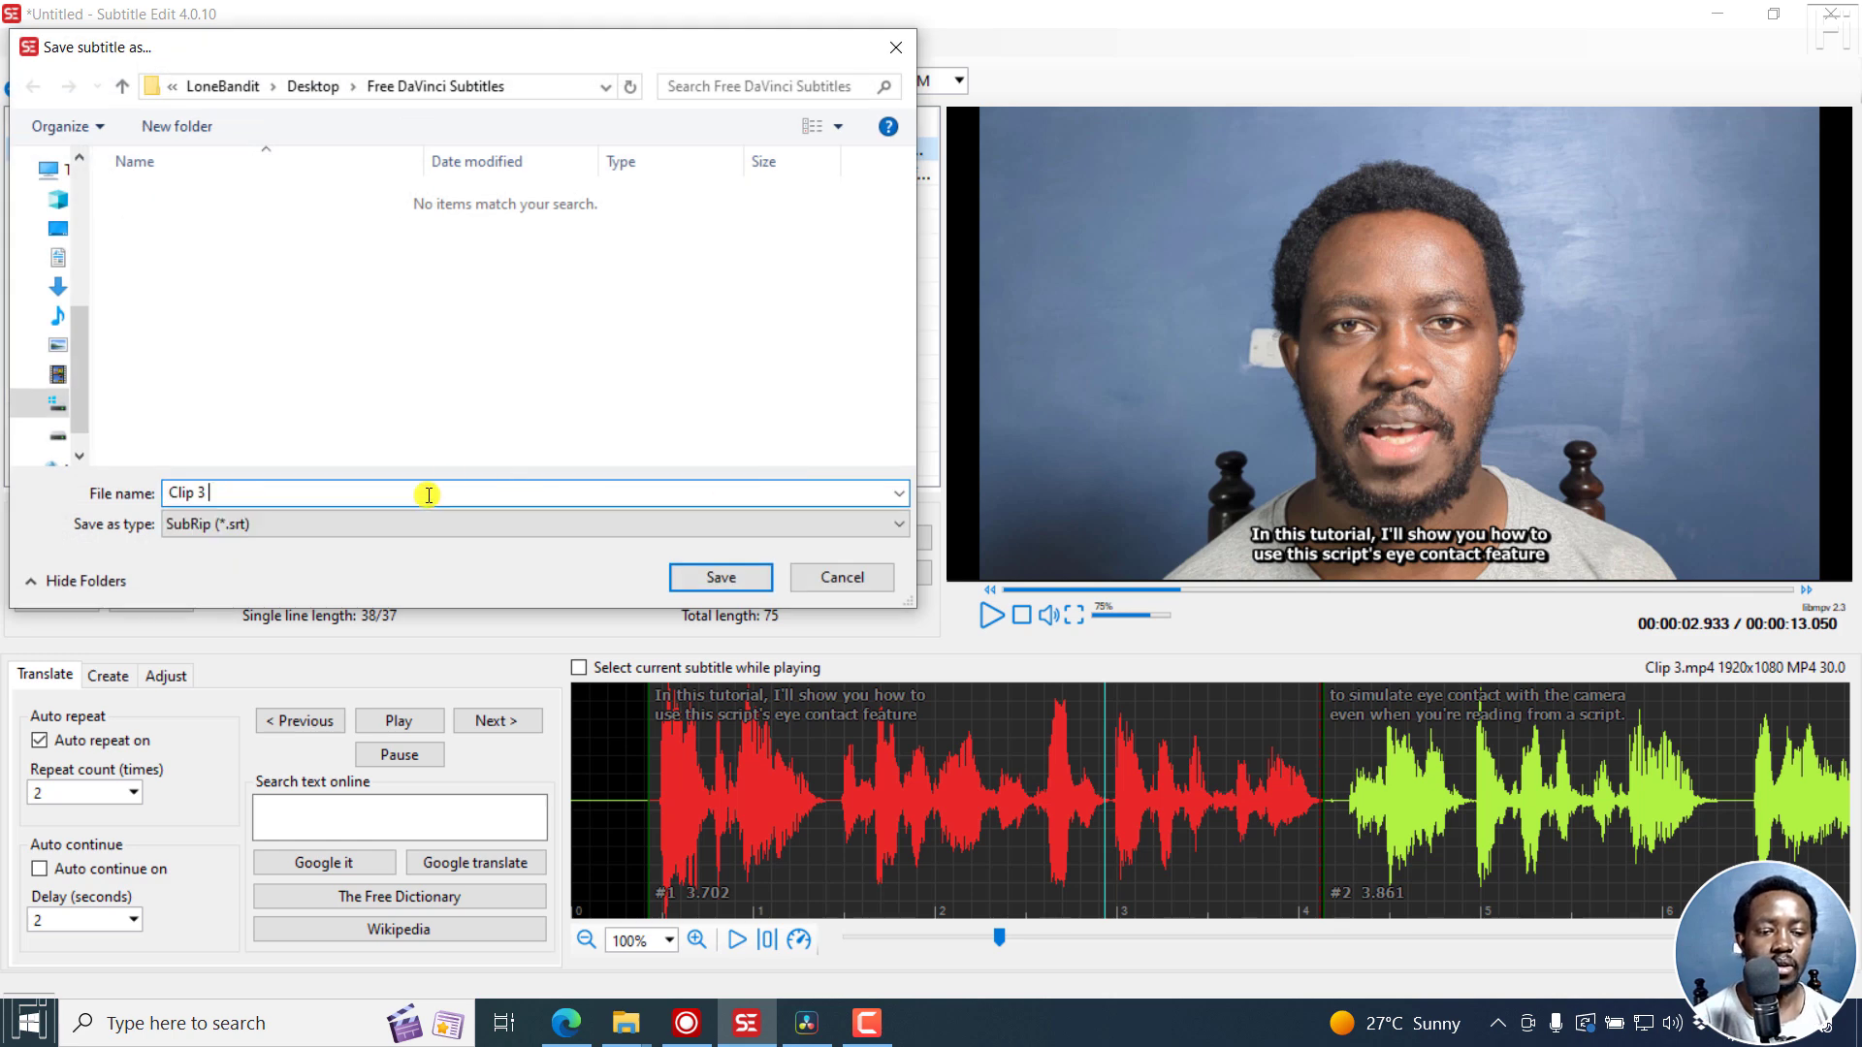
text(- Subtitle E)
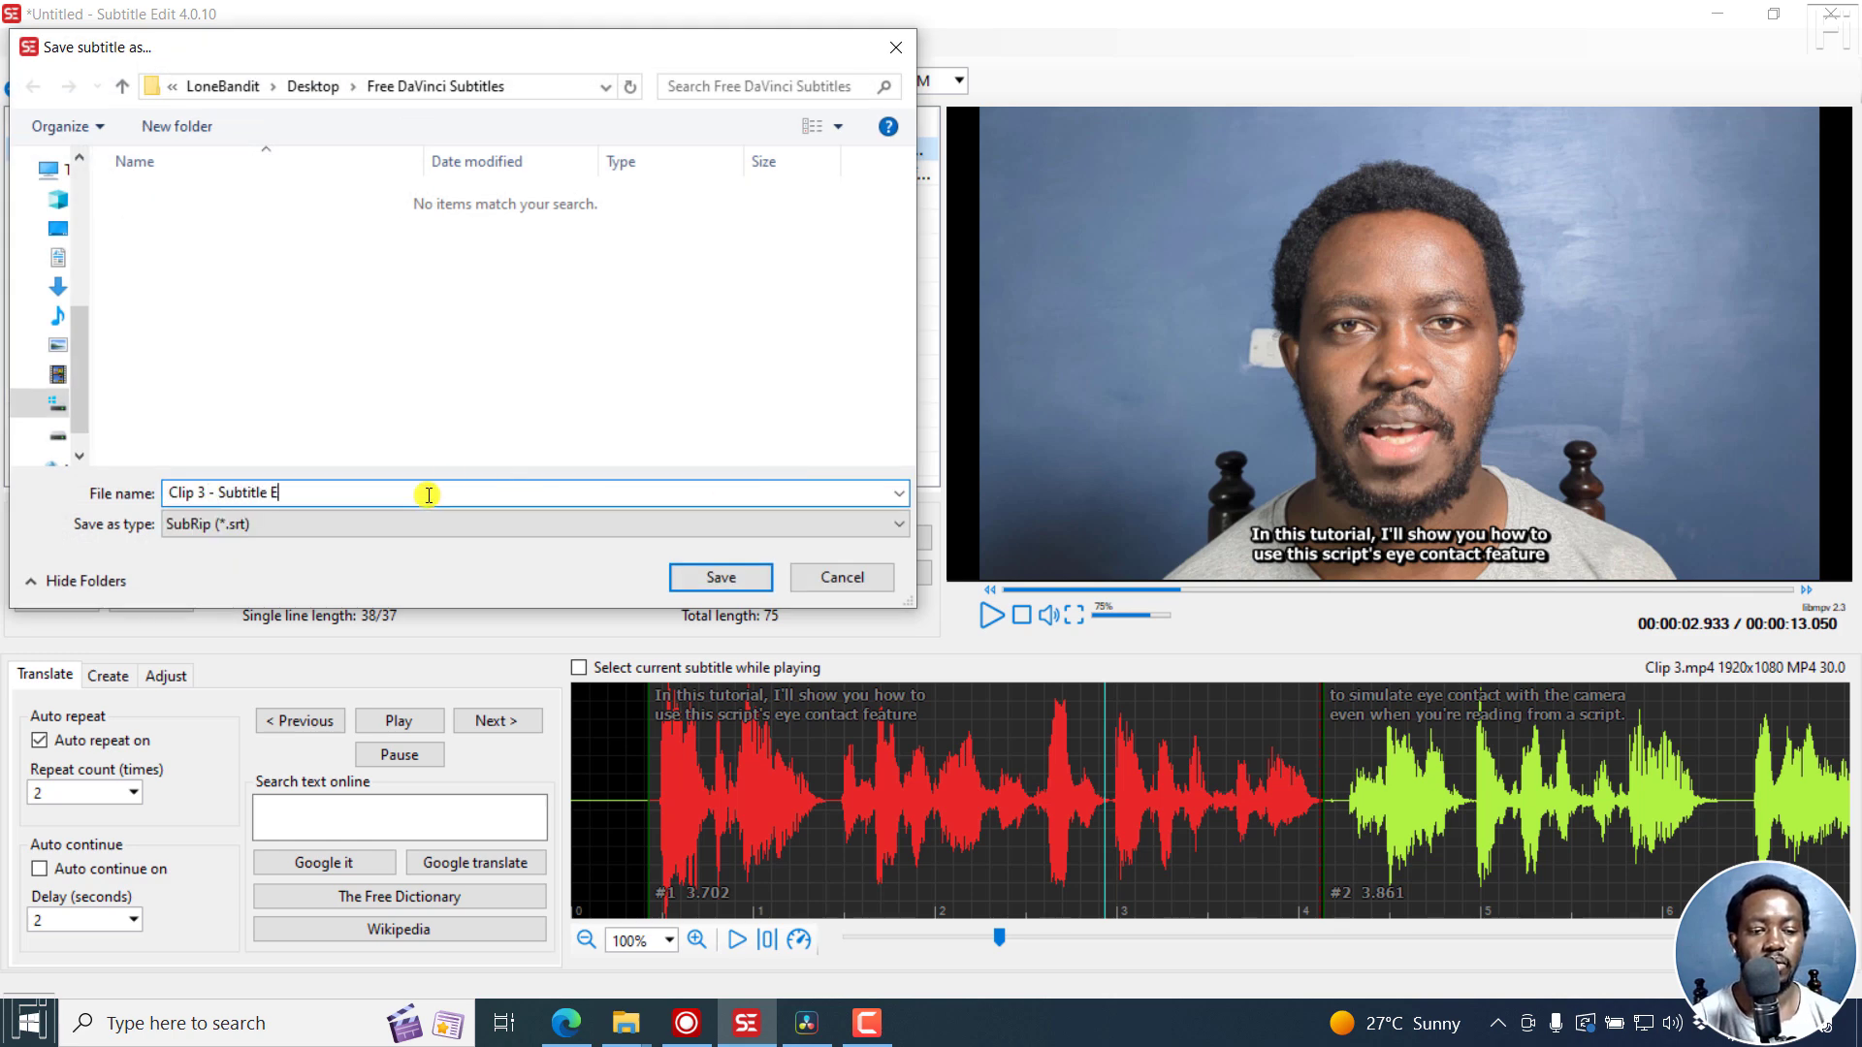
text(dit)
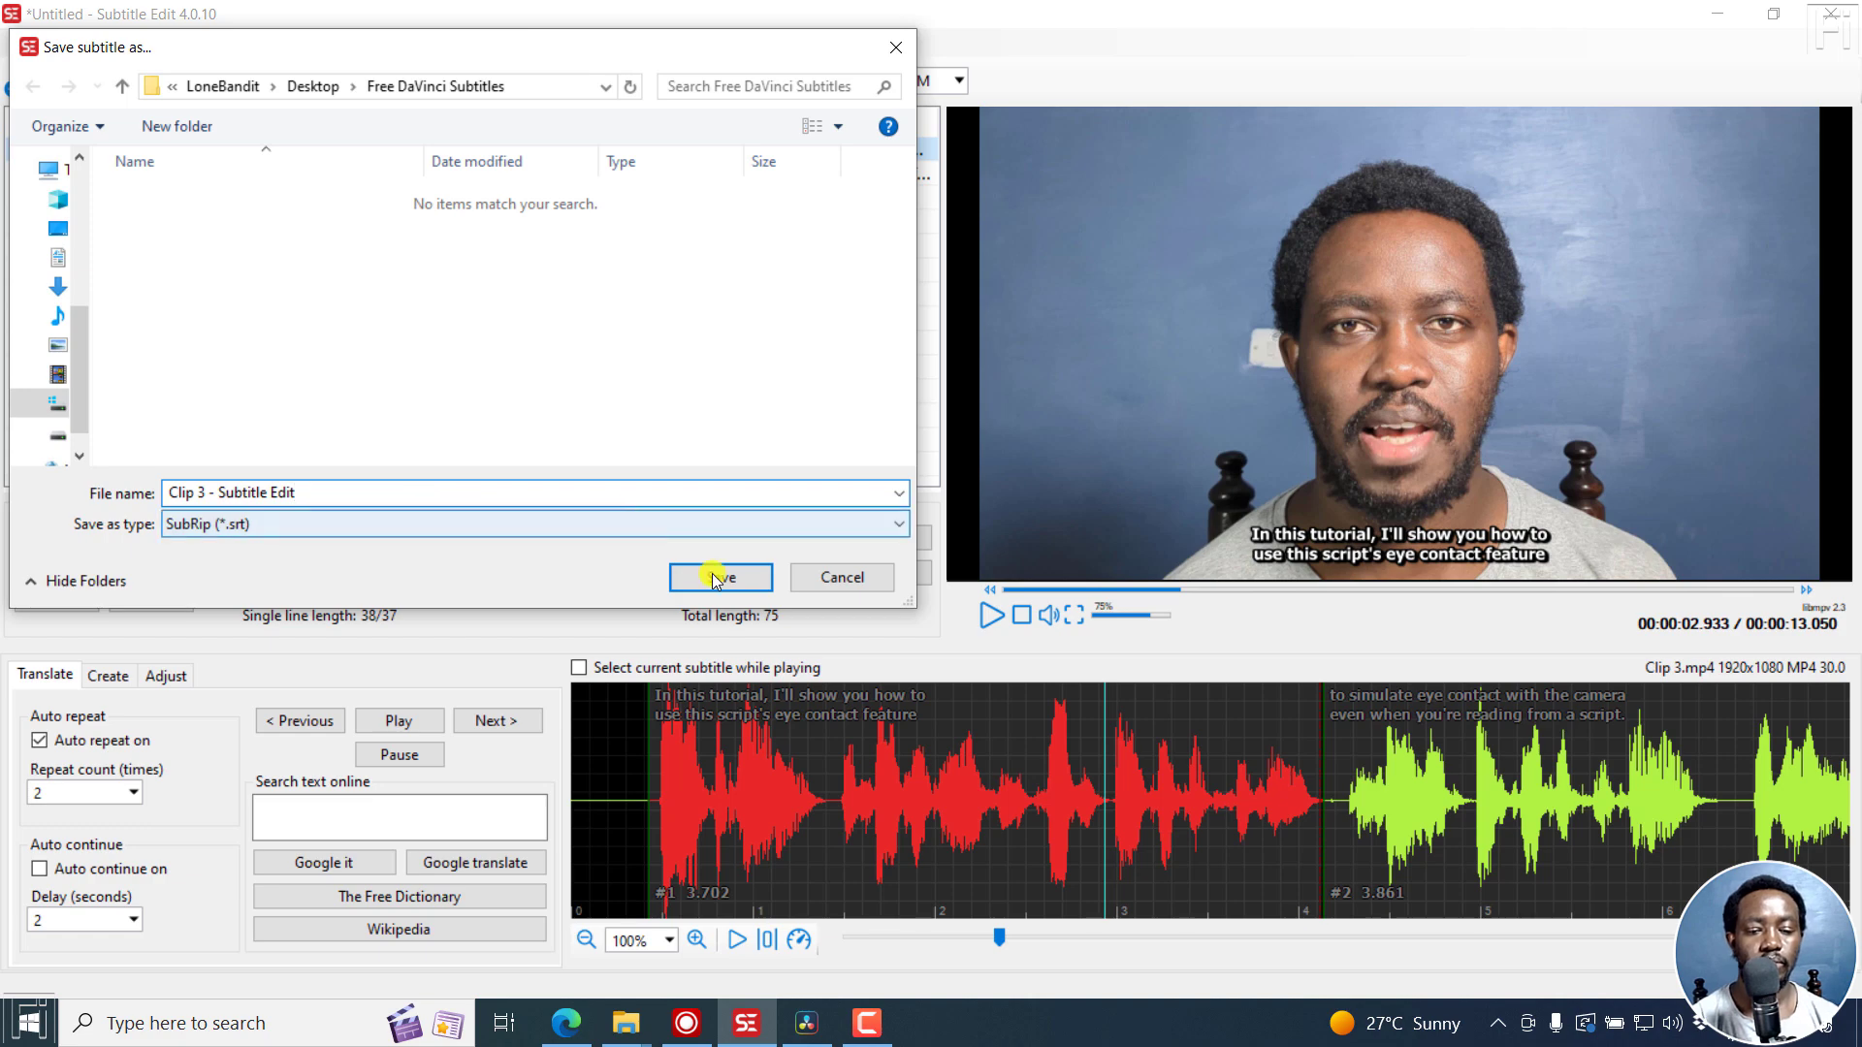
click(718, 579)
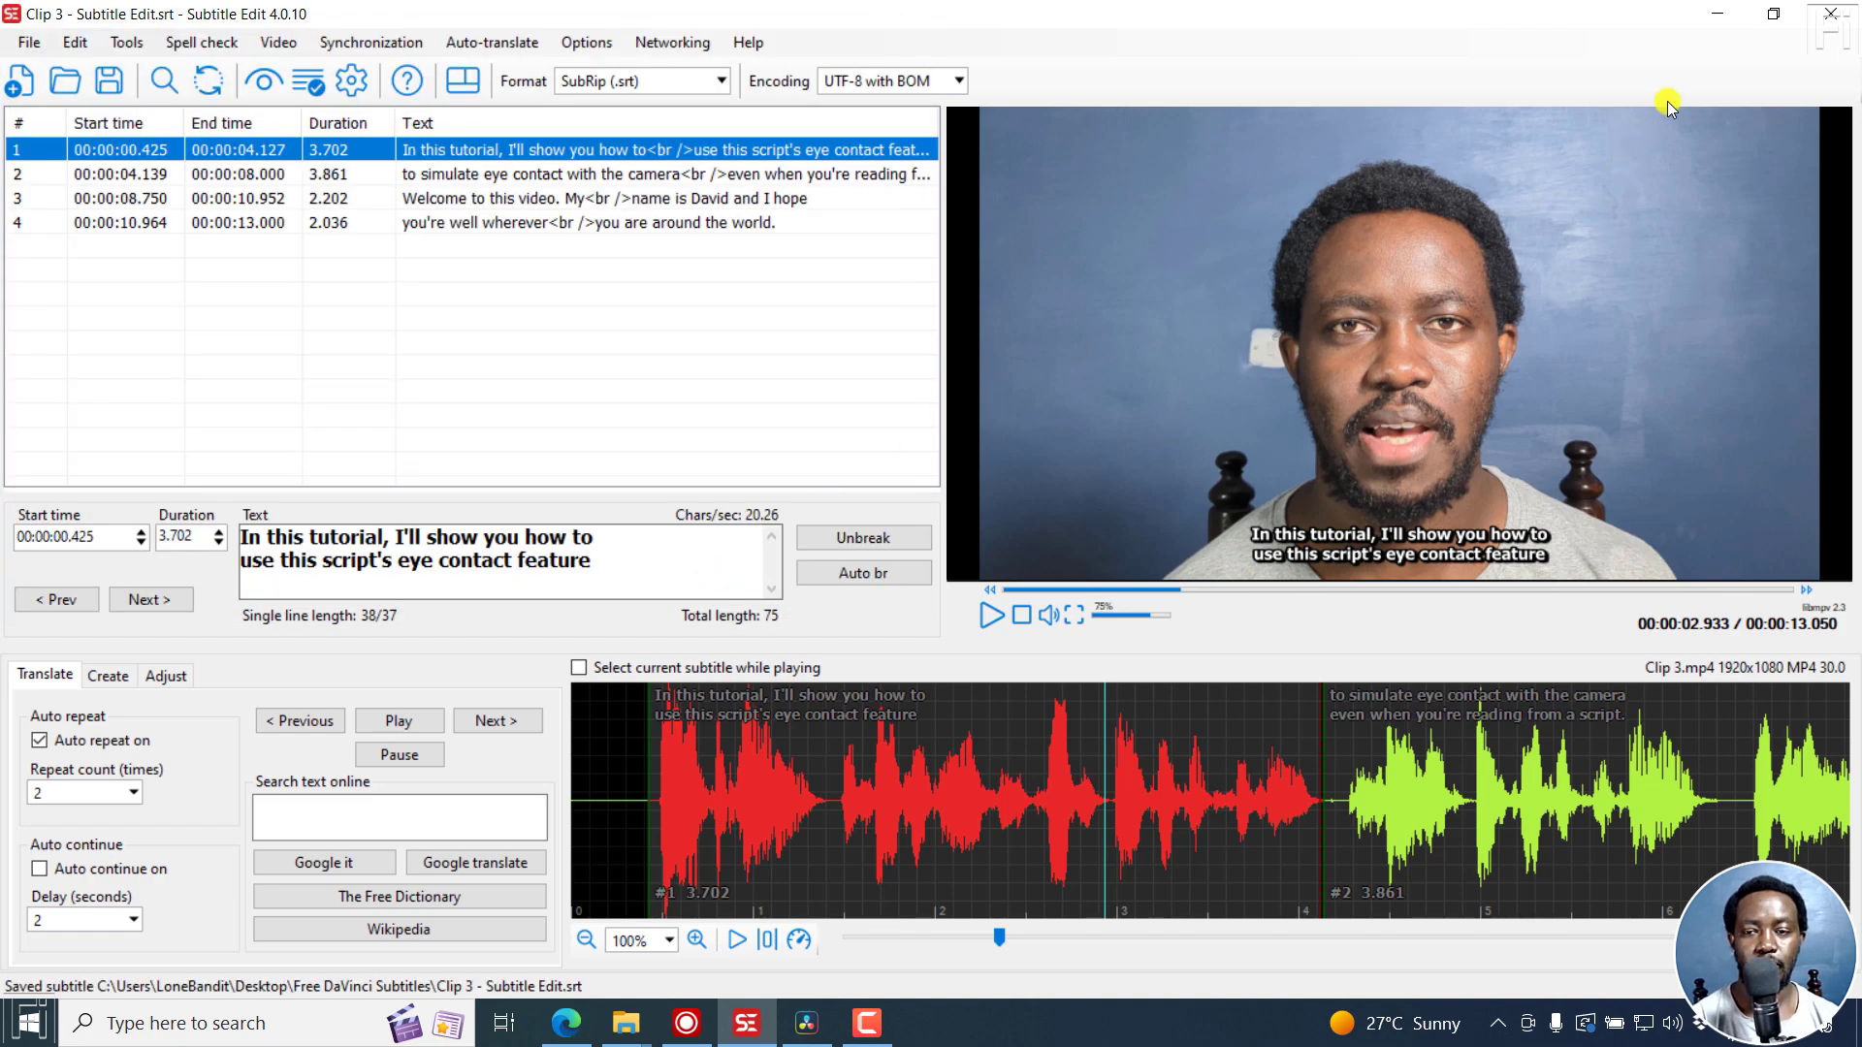
Import 'Clip 3 - Subtitle Edit.srt' into the Media Pool and drop it onto a Subtitle 1 track
click(1716, 13)
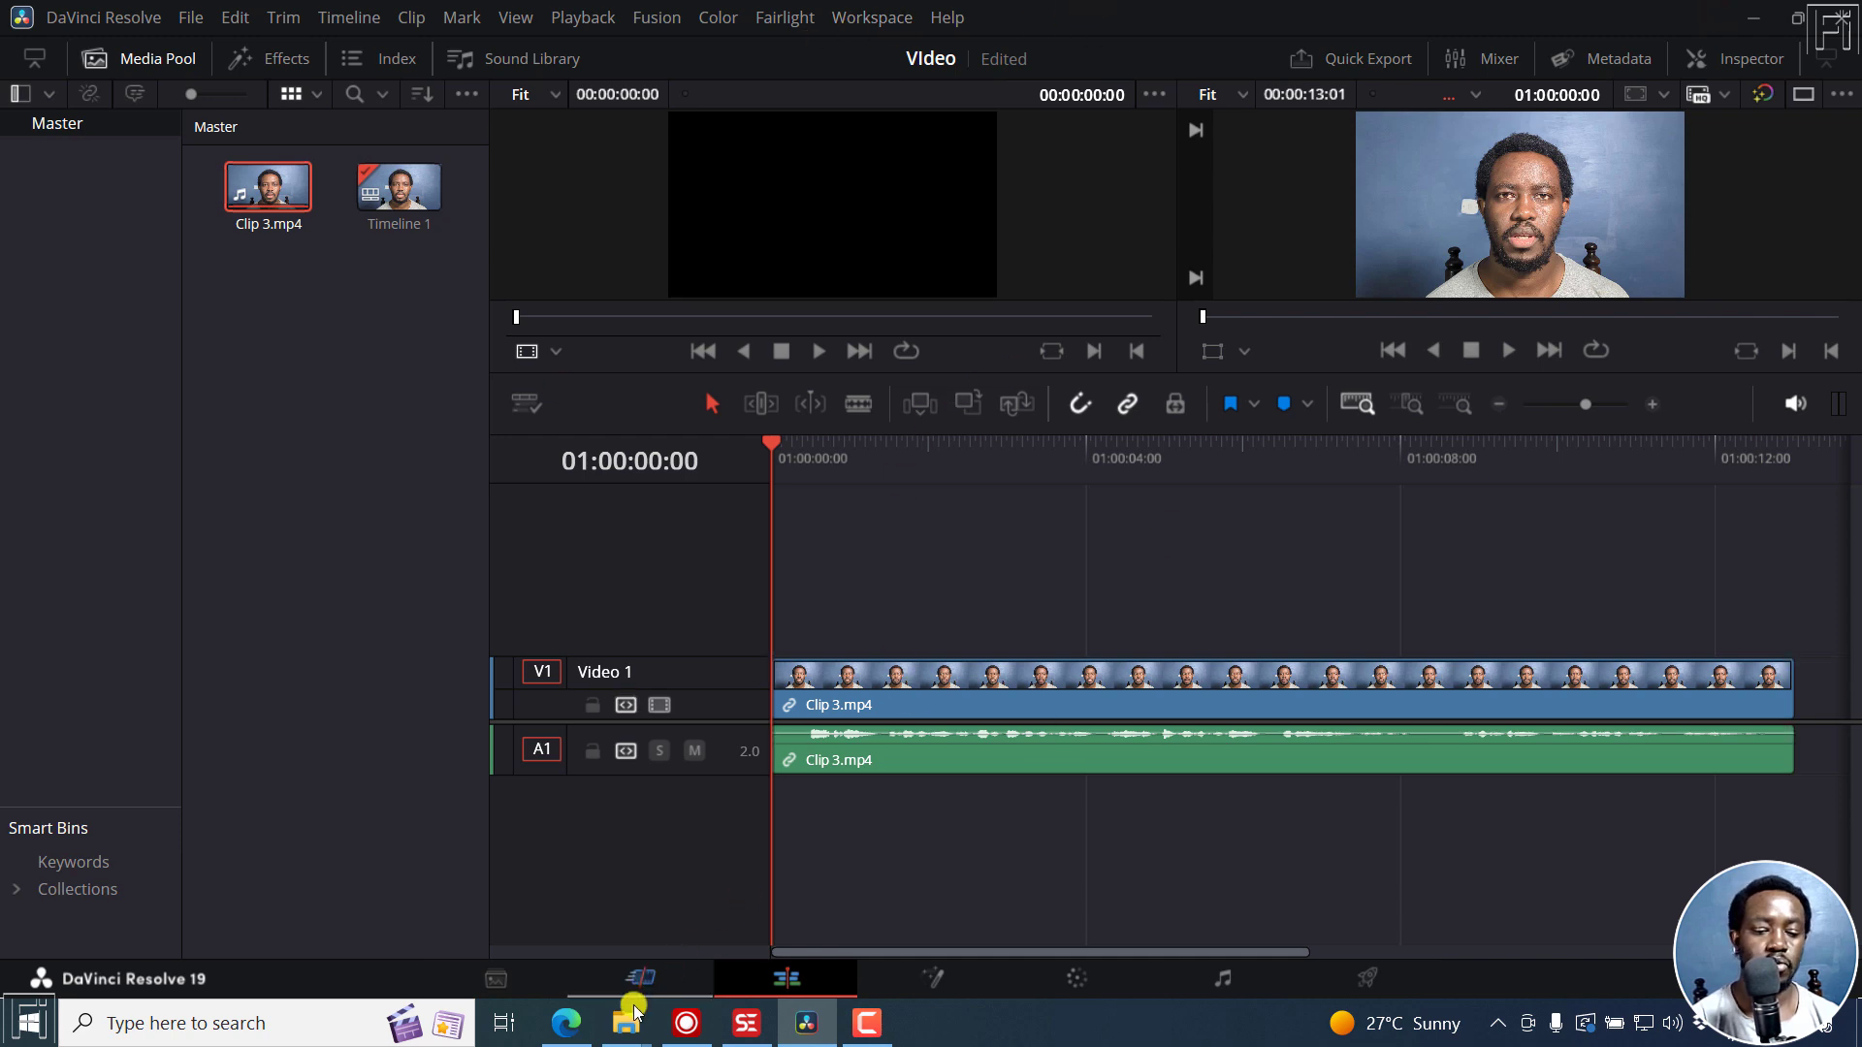
mouse_move(626, 1040)
click(543, 917)
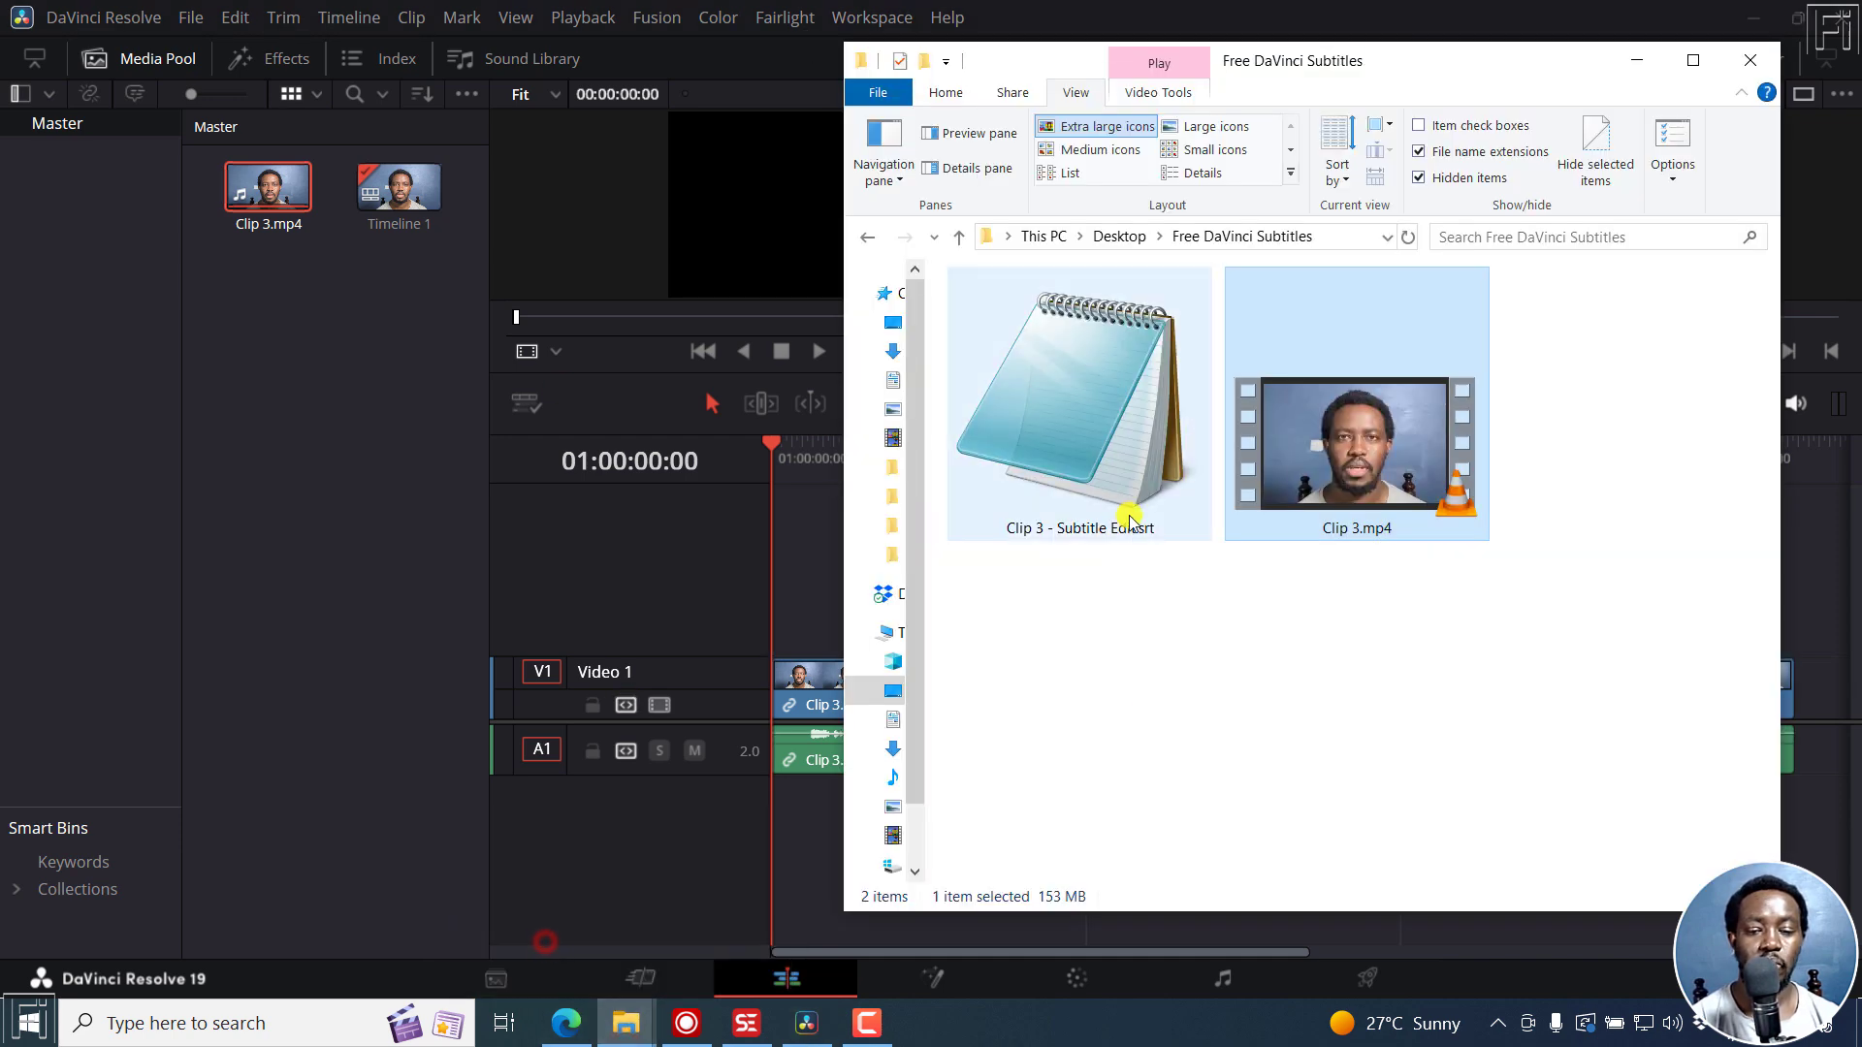
drag(1077, 461, 298, 411)
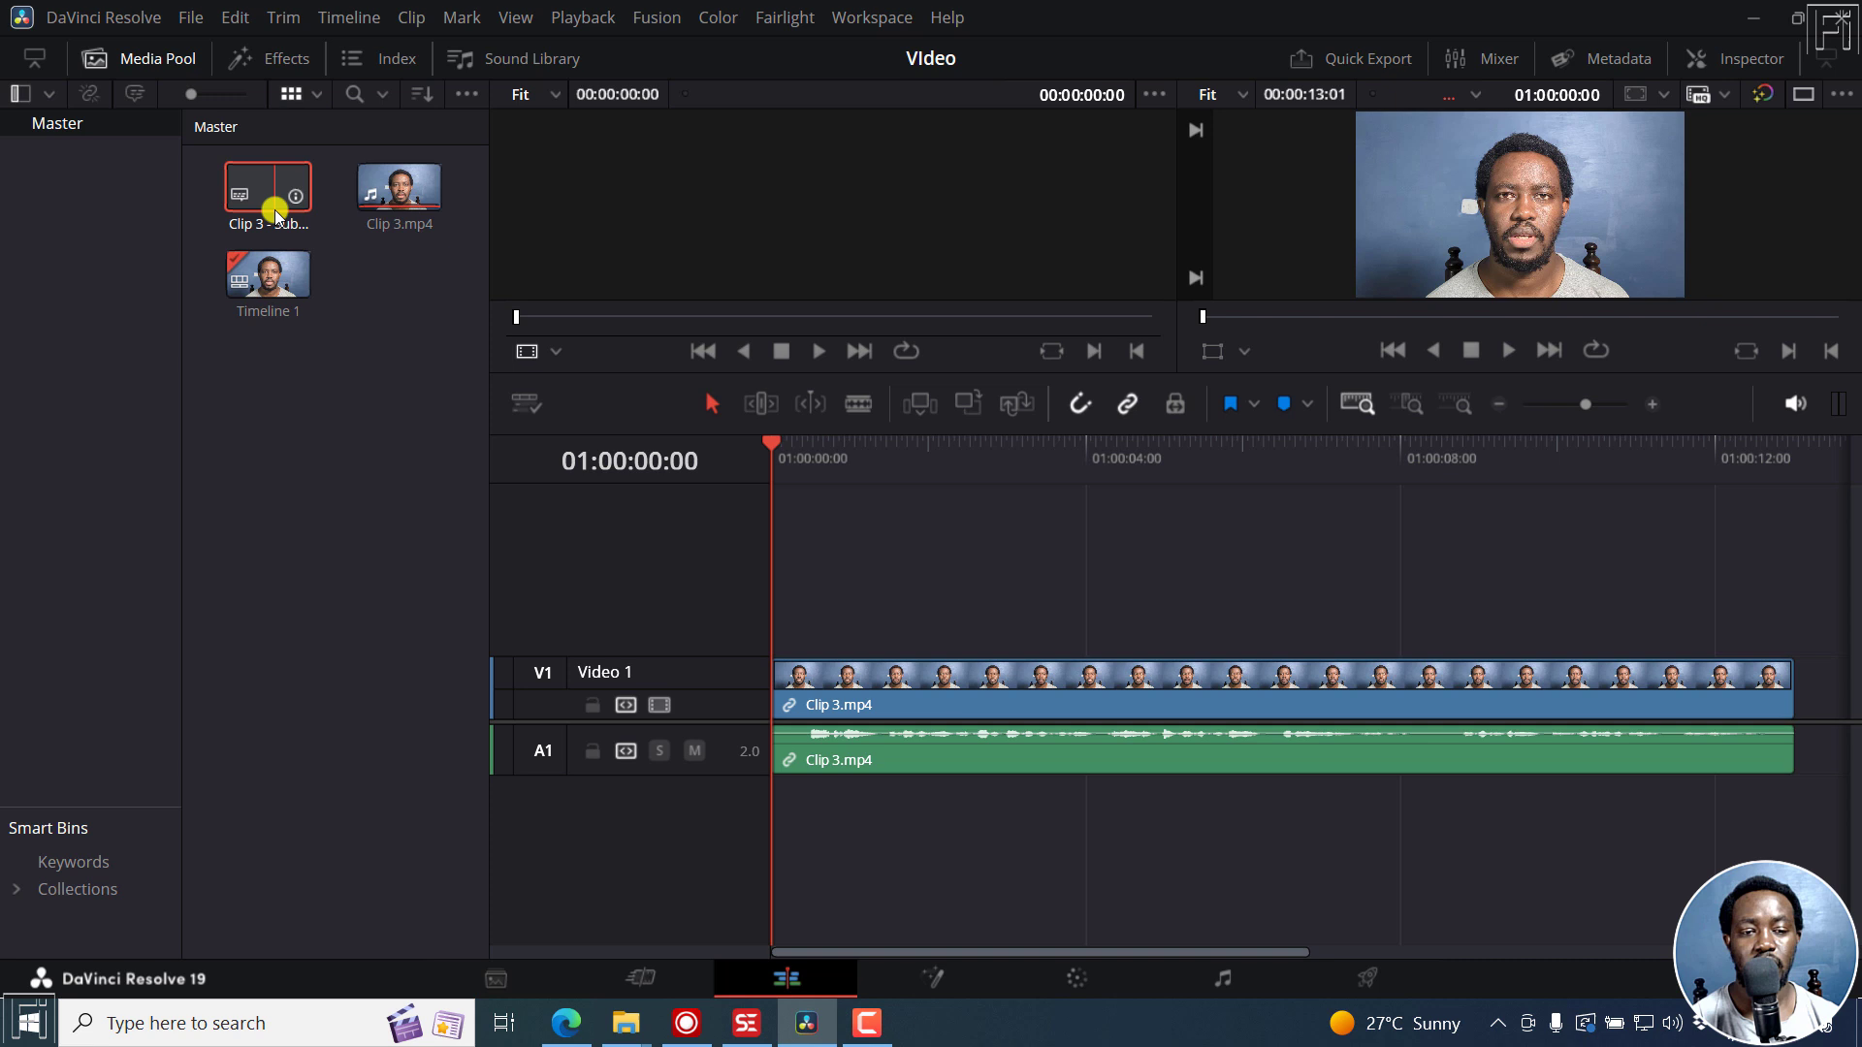
drag(276, 213, 811, 606)
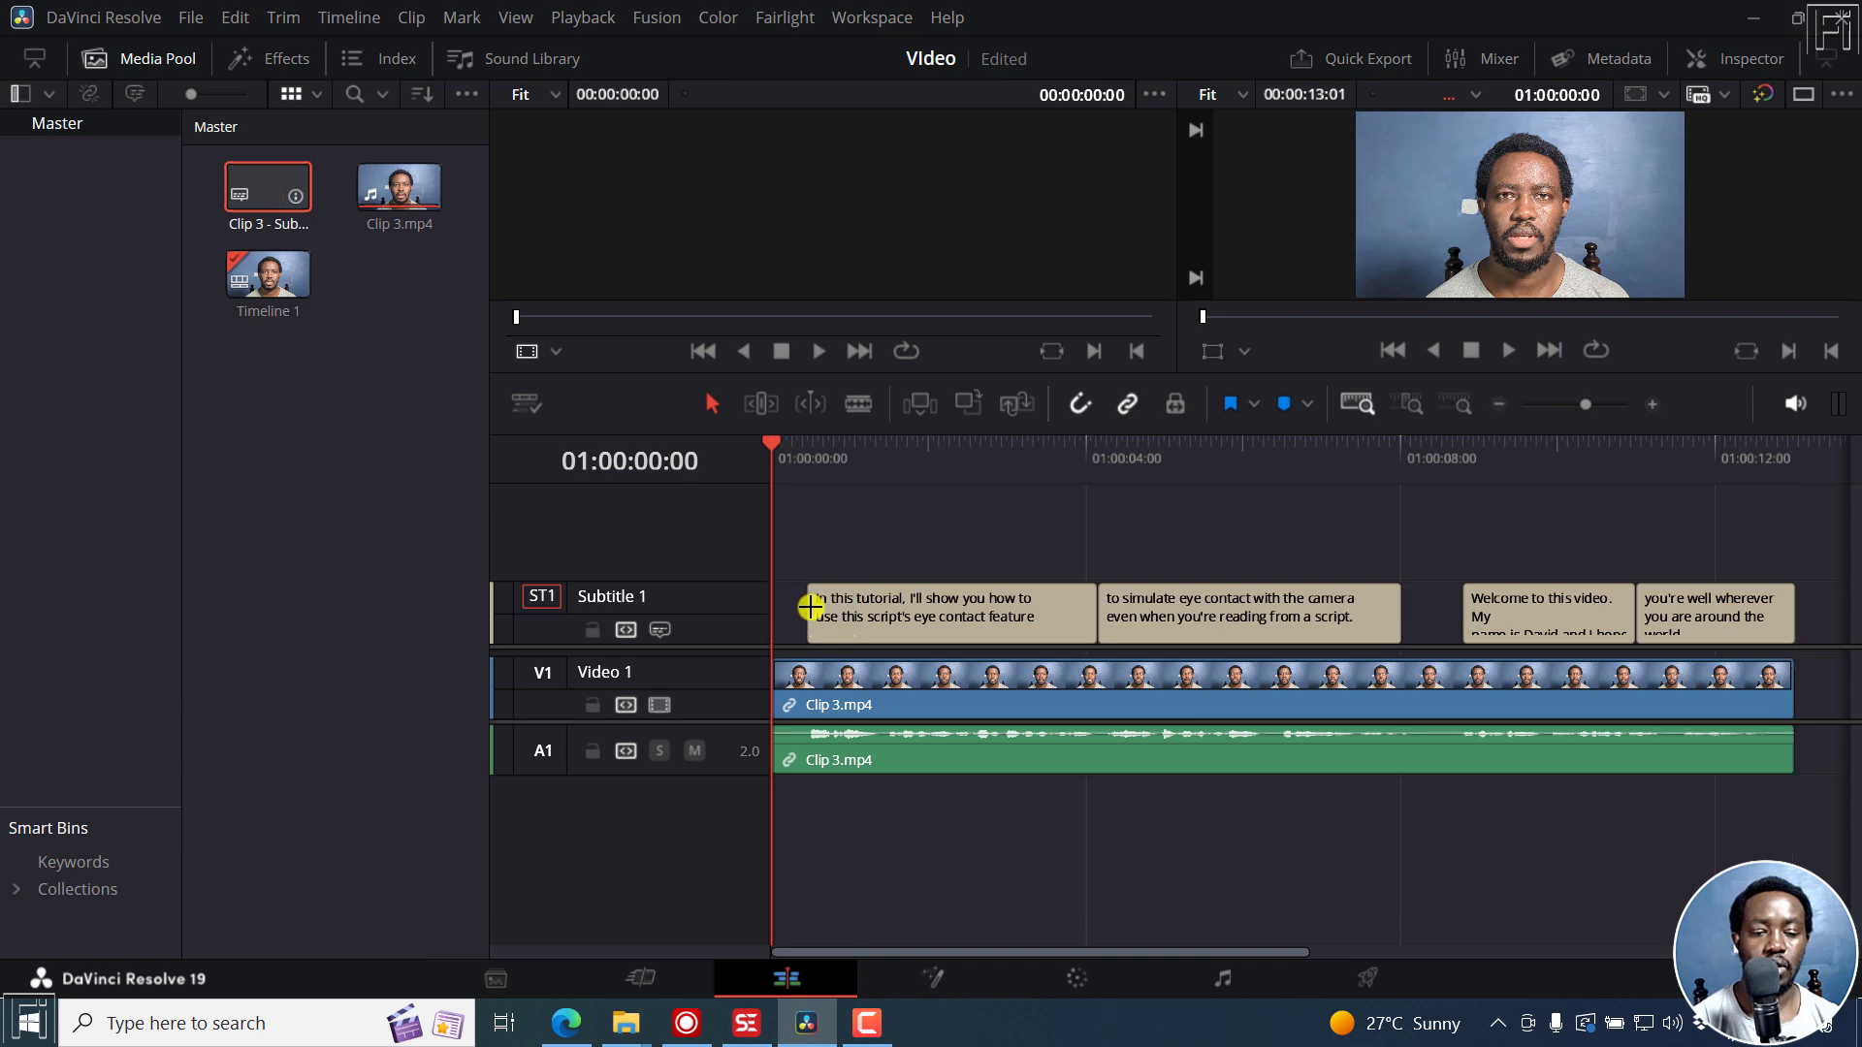
Zoom in to put the playhead on the first caption, then zoom to fit and select all four captions
click(1655, 405)
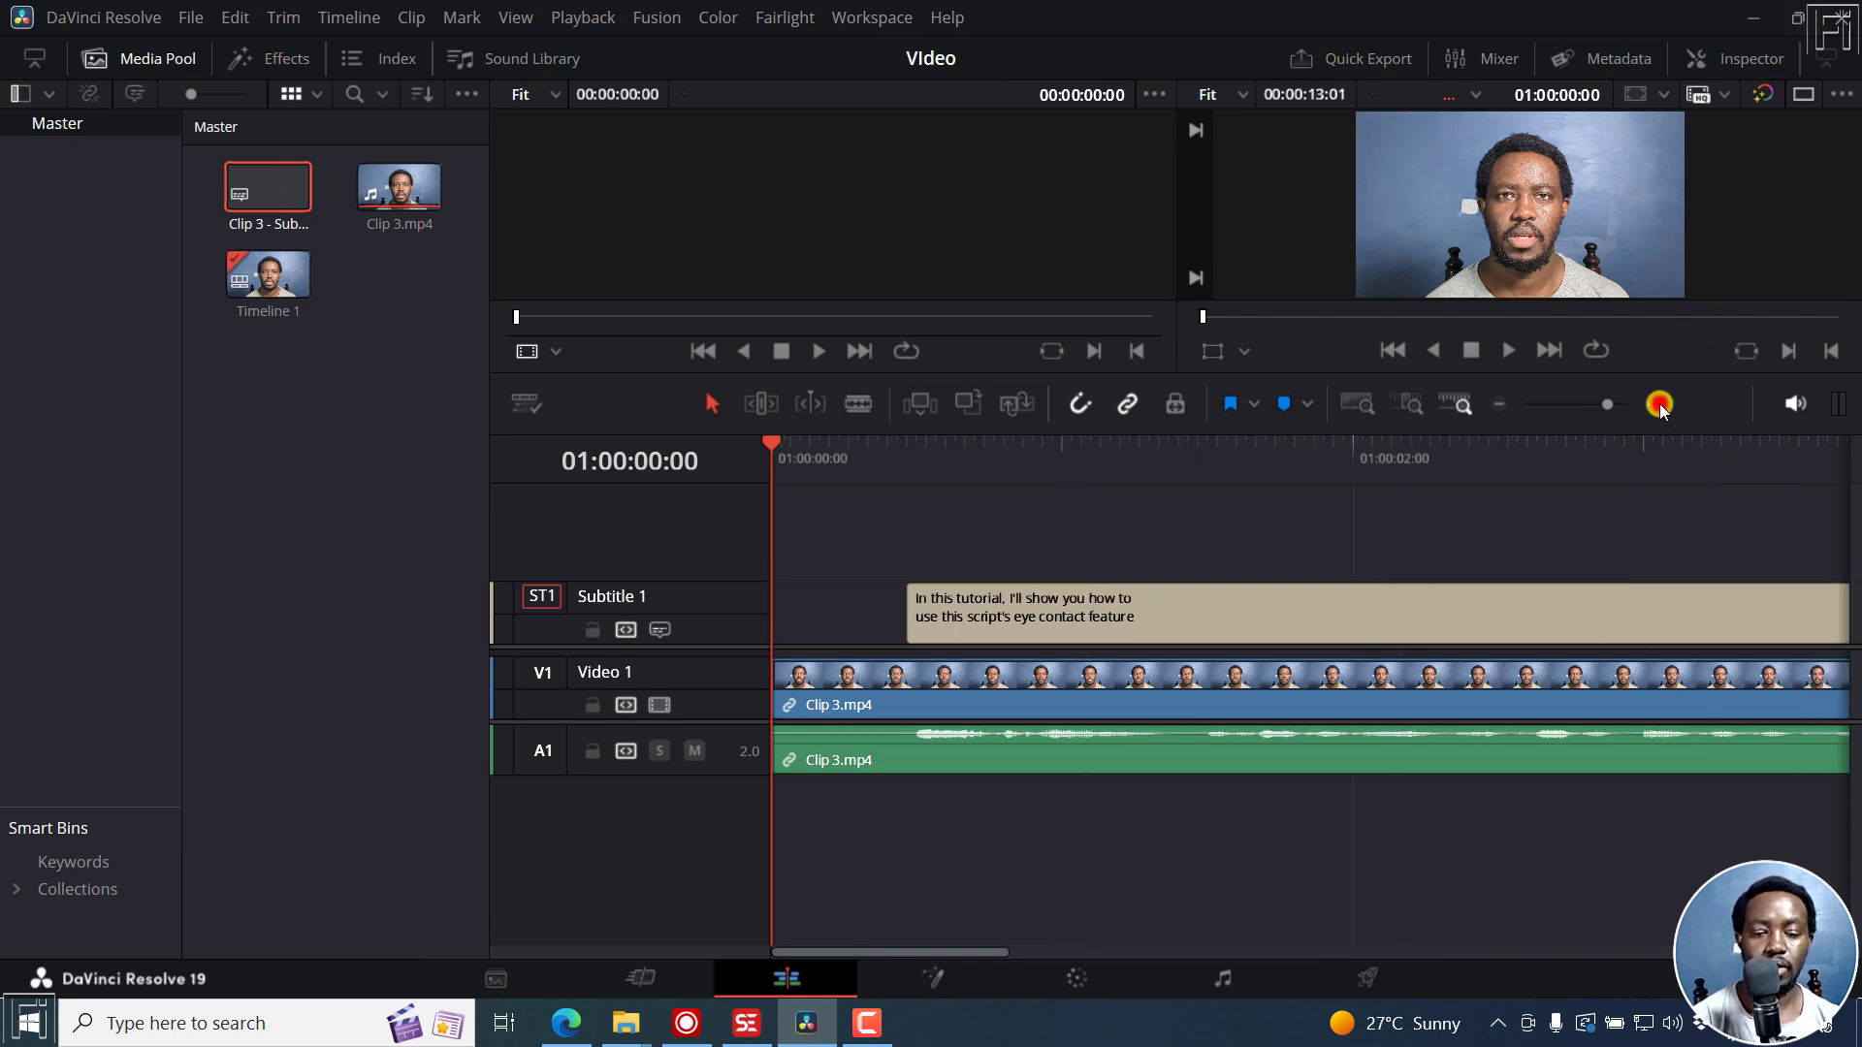
click(1660, 404)
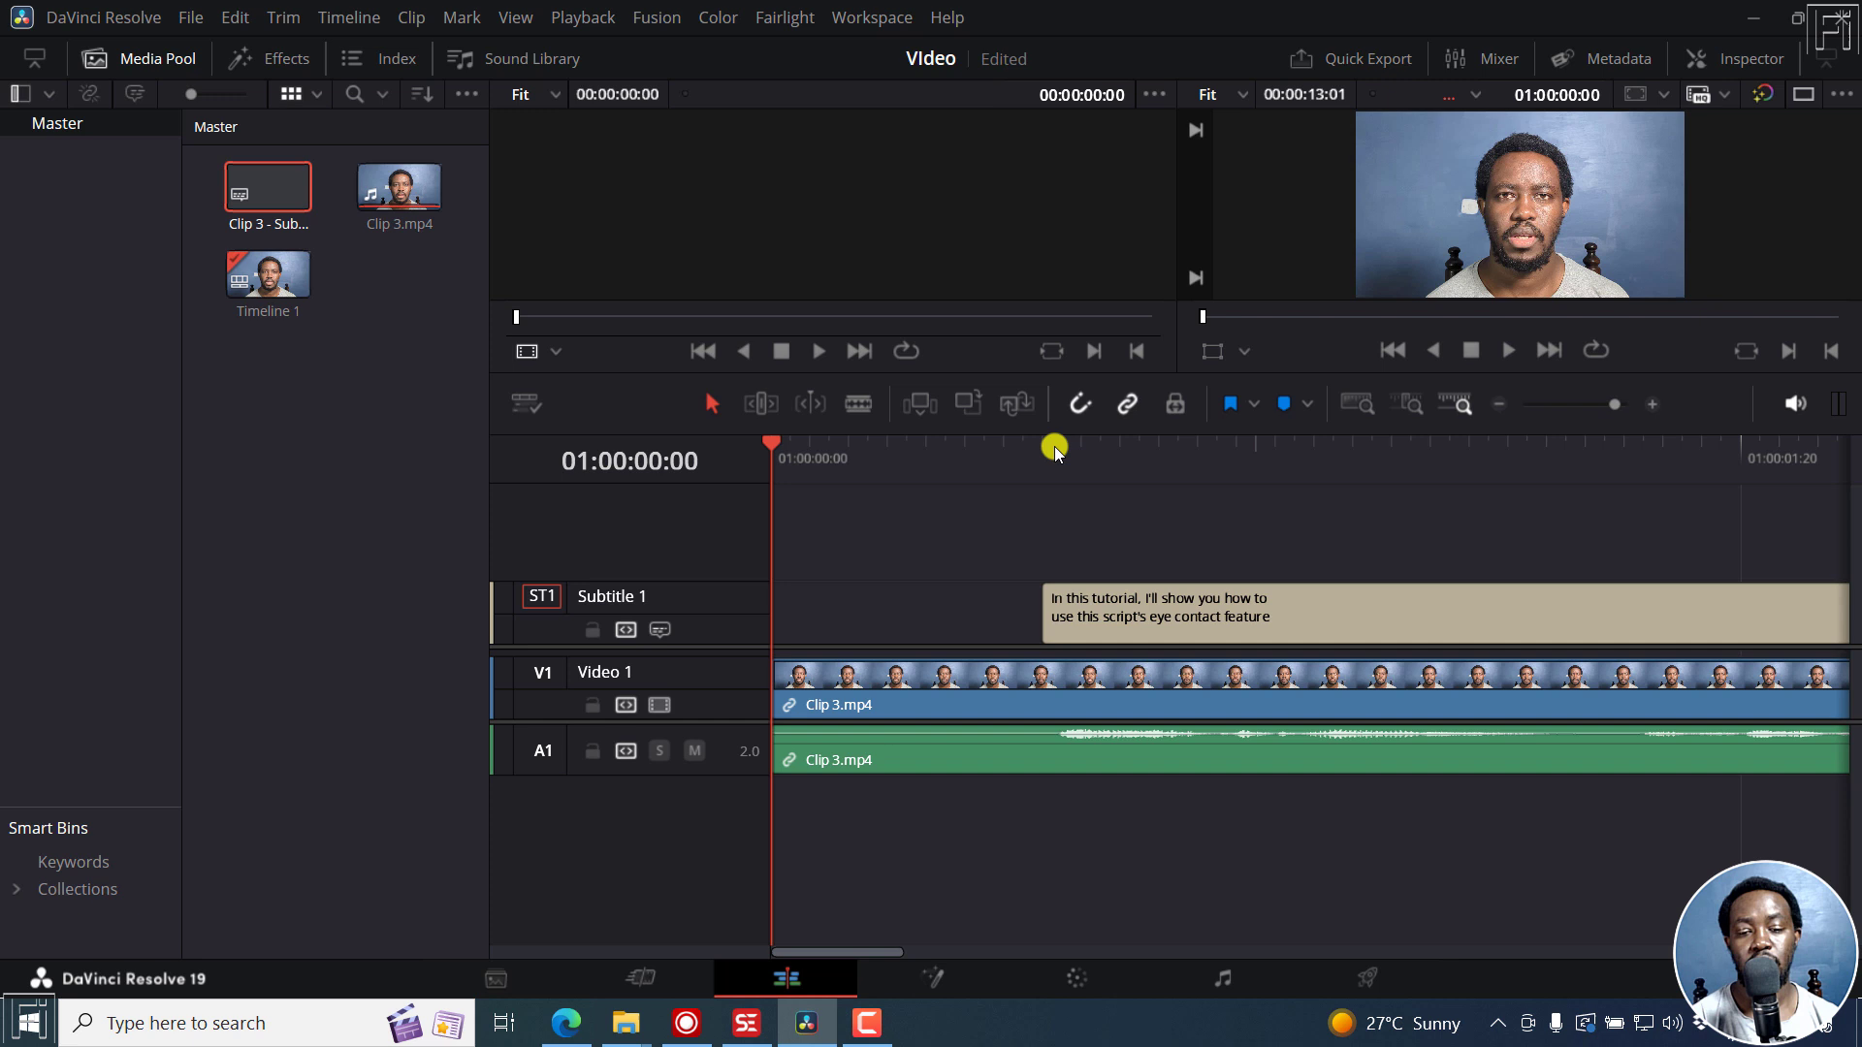
mouse_move(1055, 451)
mouse_down()
mouse_move(1039, 444)
mouse_move(1060, 445)
mouse_up()
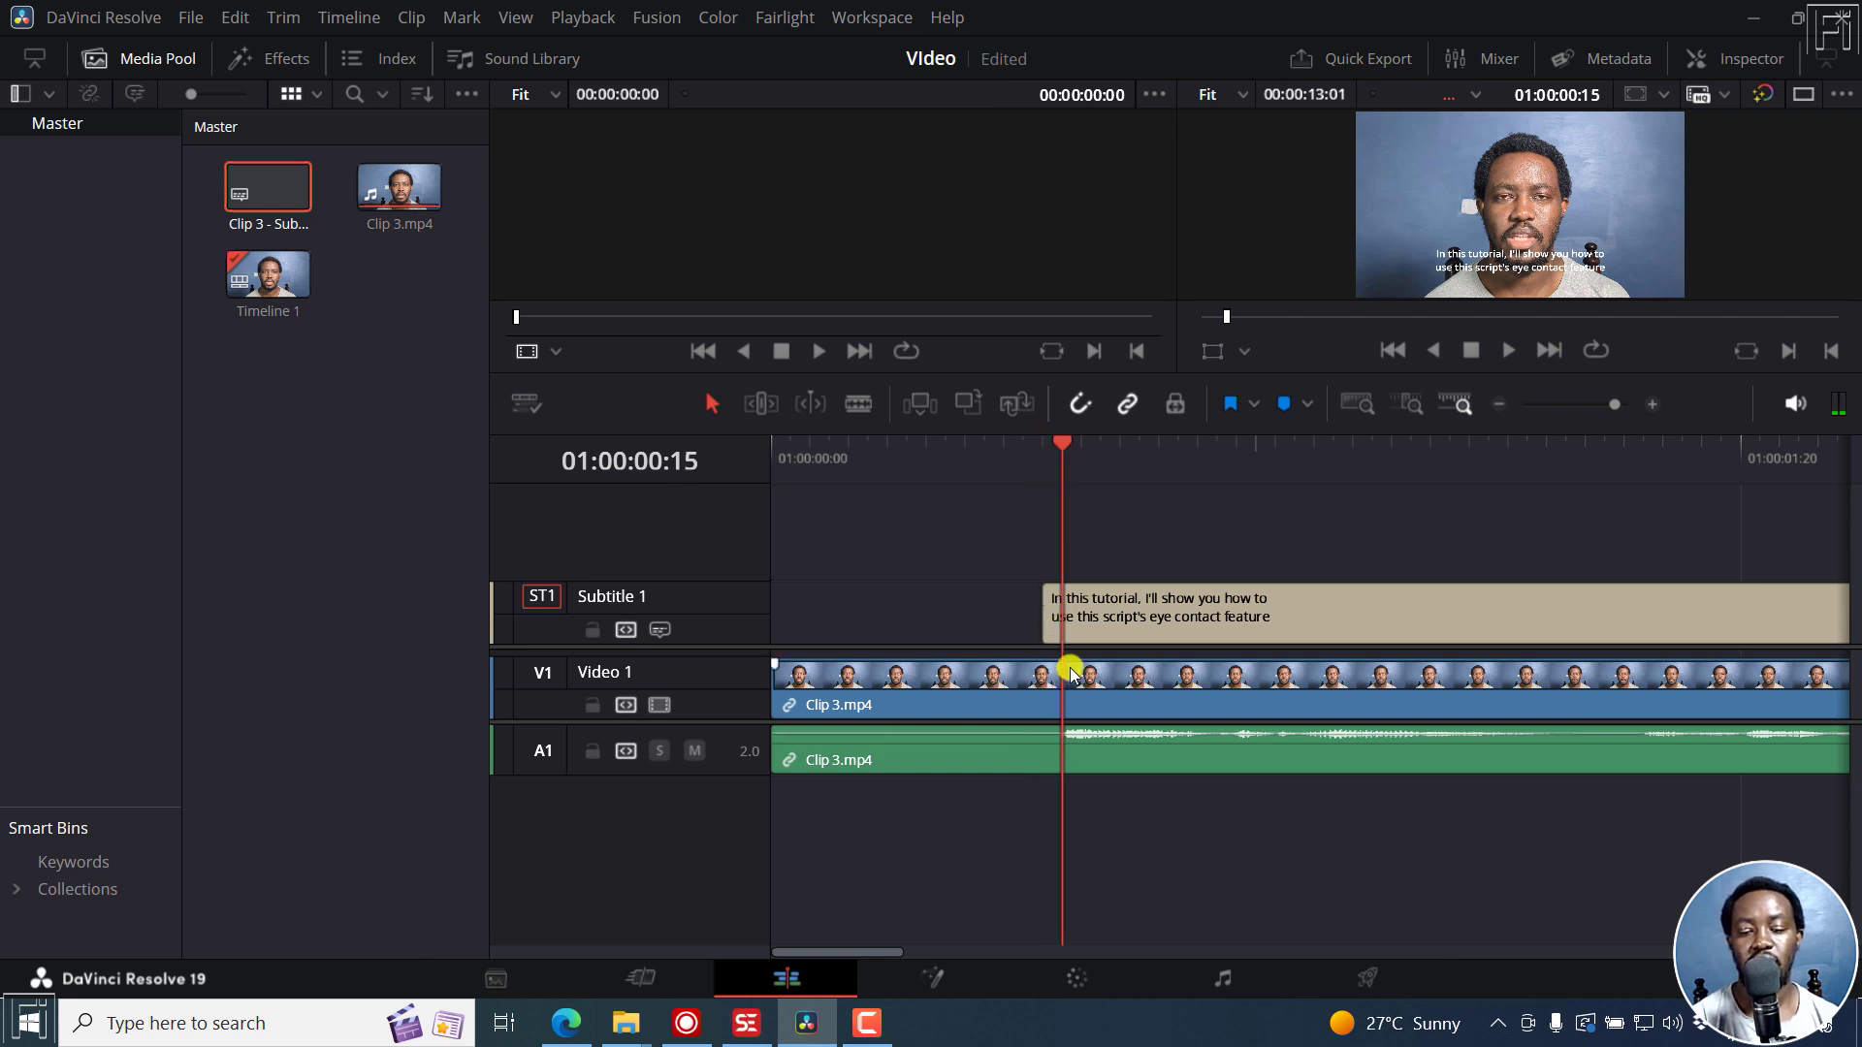
click(1370, 403)
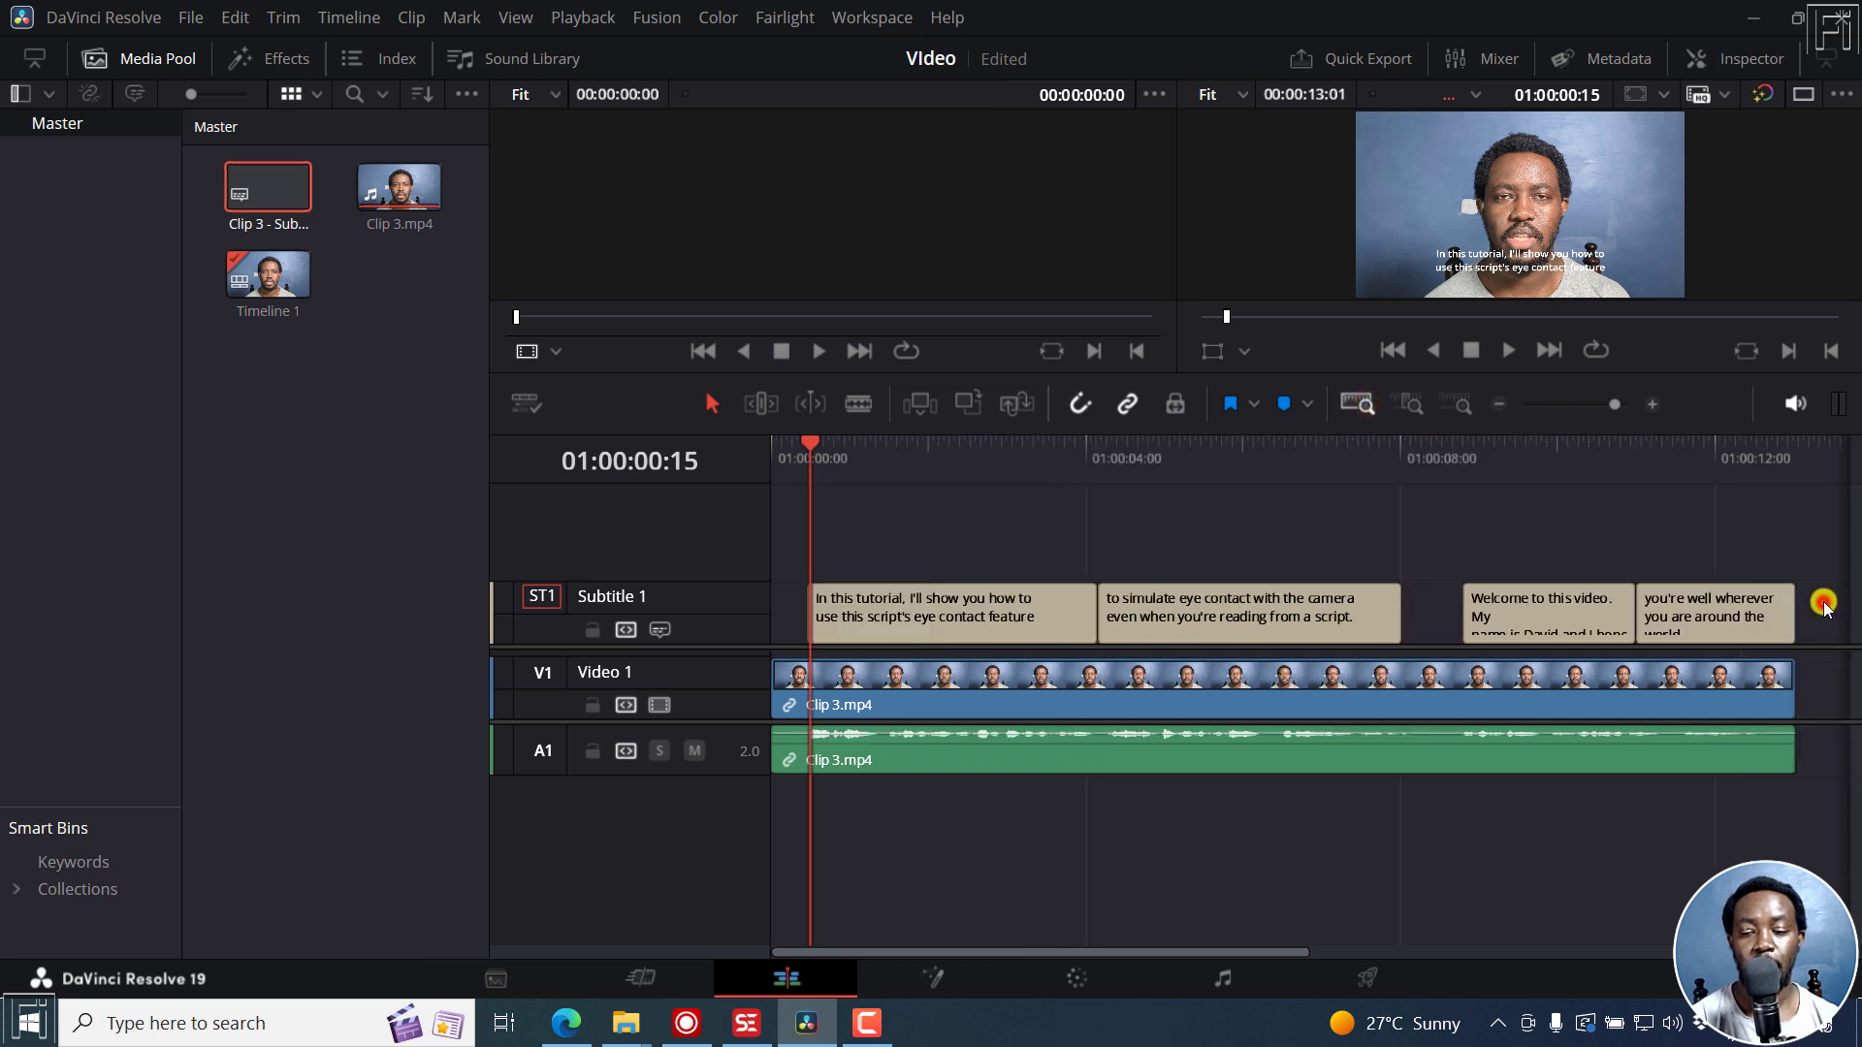
drag(1823, 606, 876, 617)
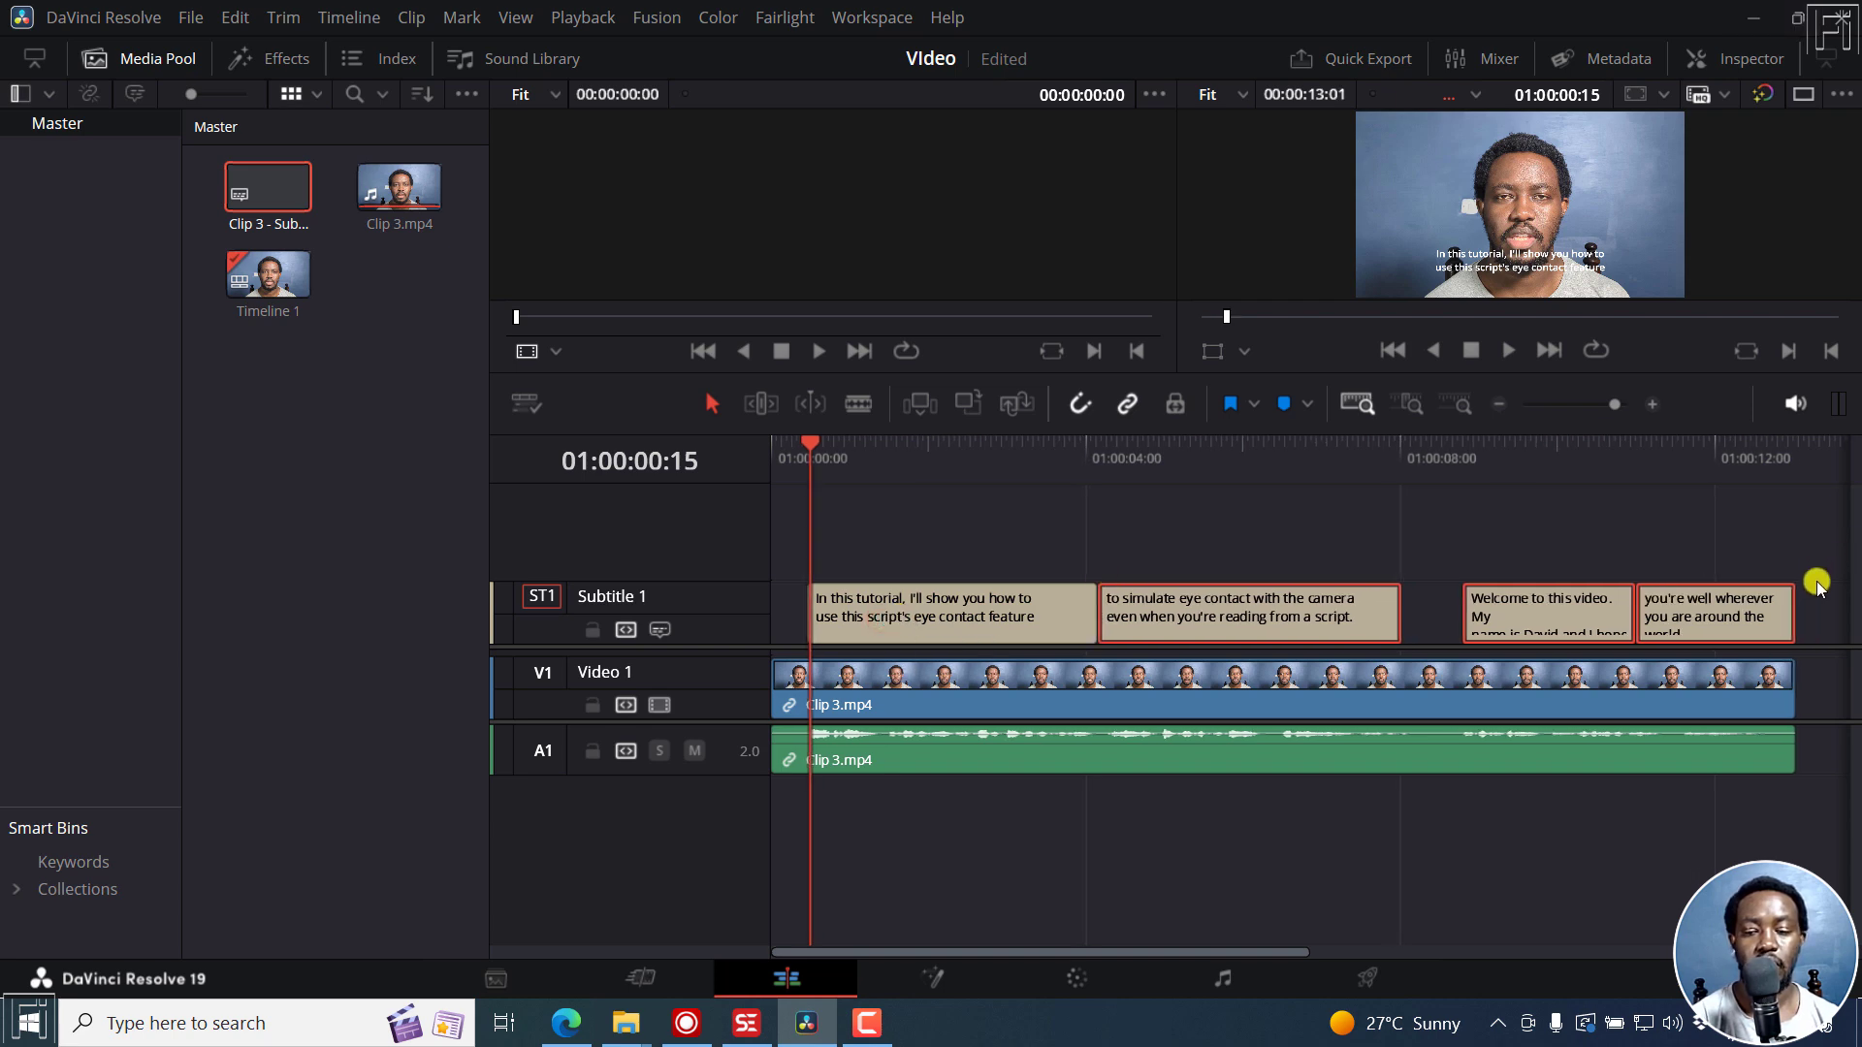
drag(1819, 585, 853, 619)
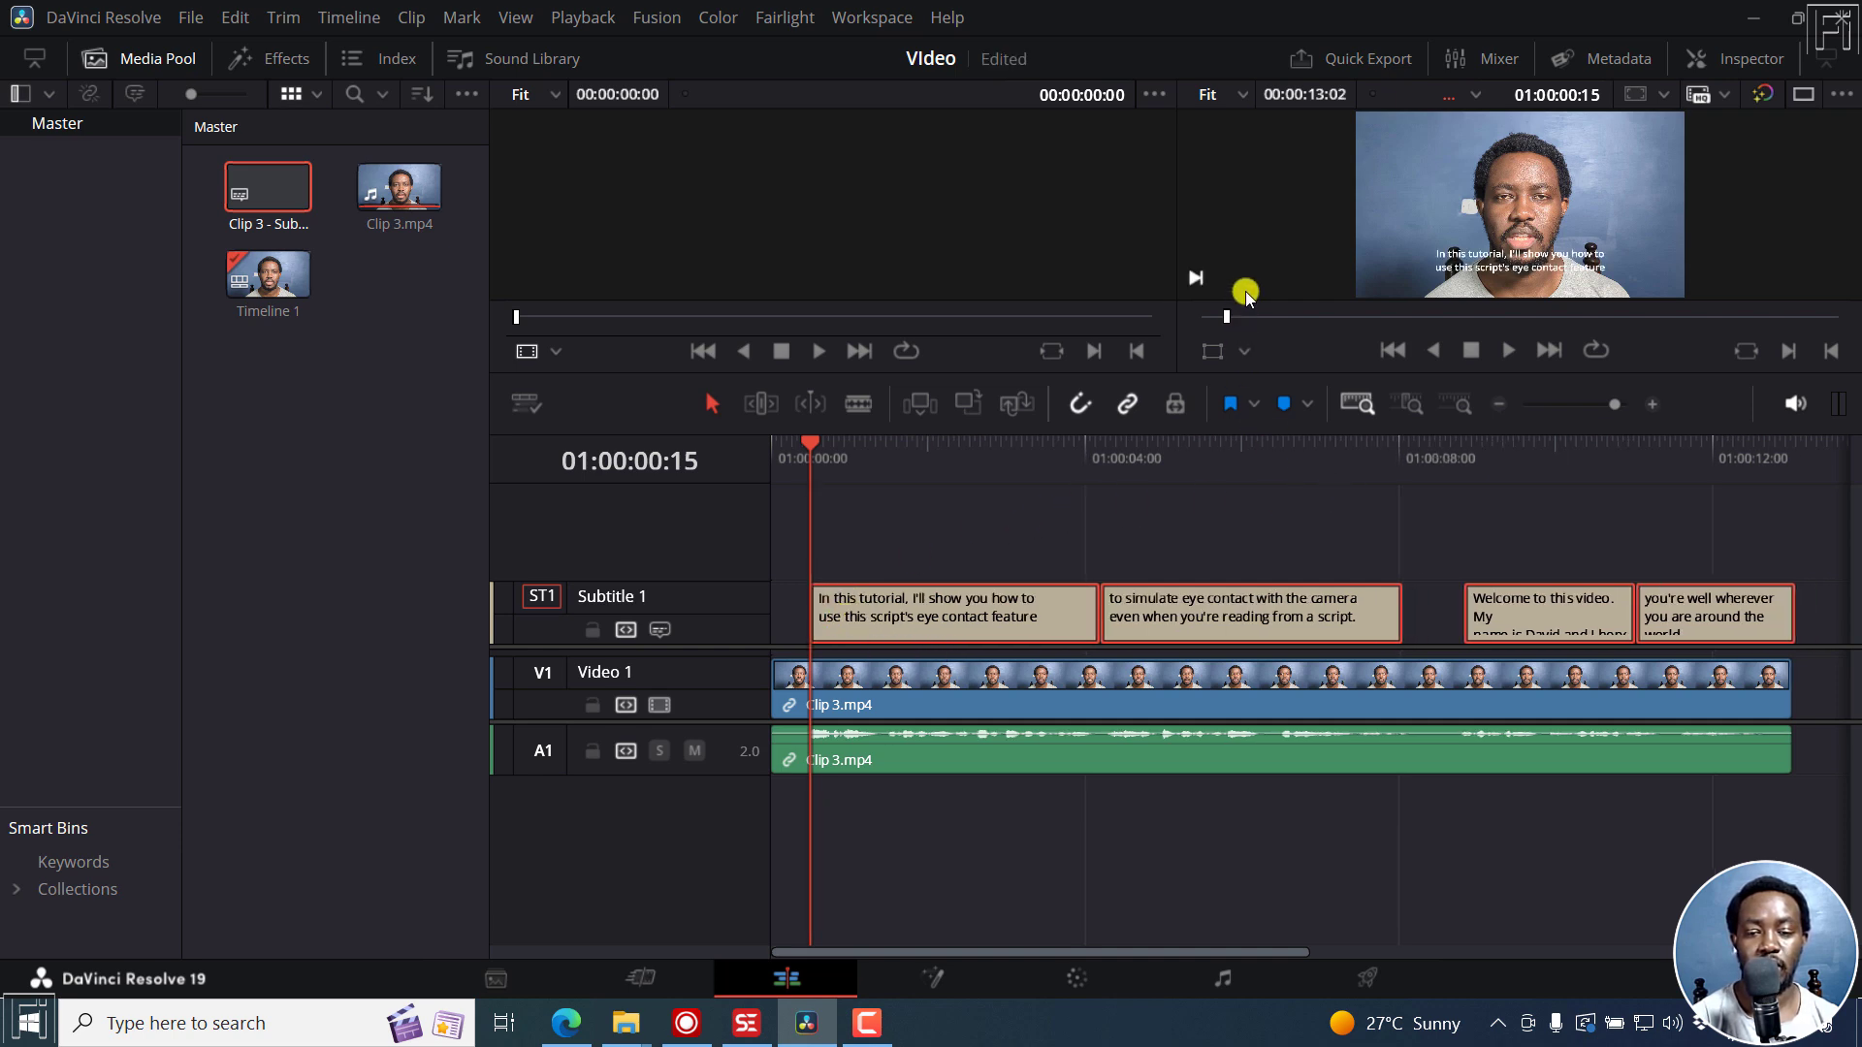
Enlarge the viewers, play the clip to watch the captions appear, then restore the timeline size
drag(1260, 375, 1244, 698)
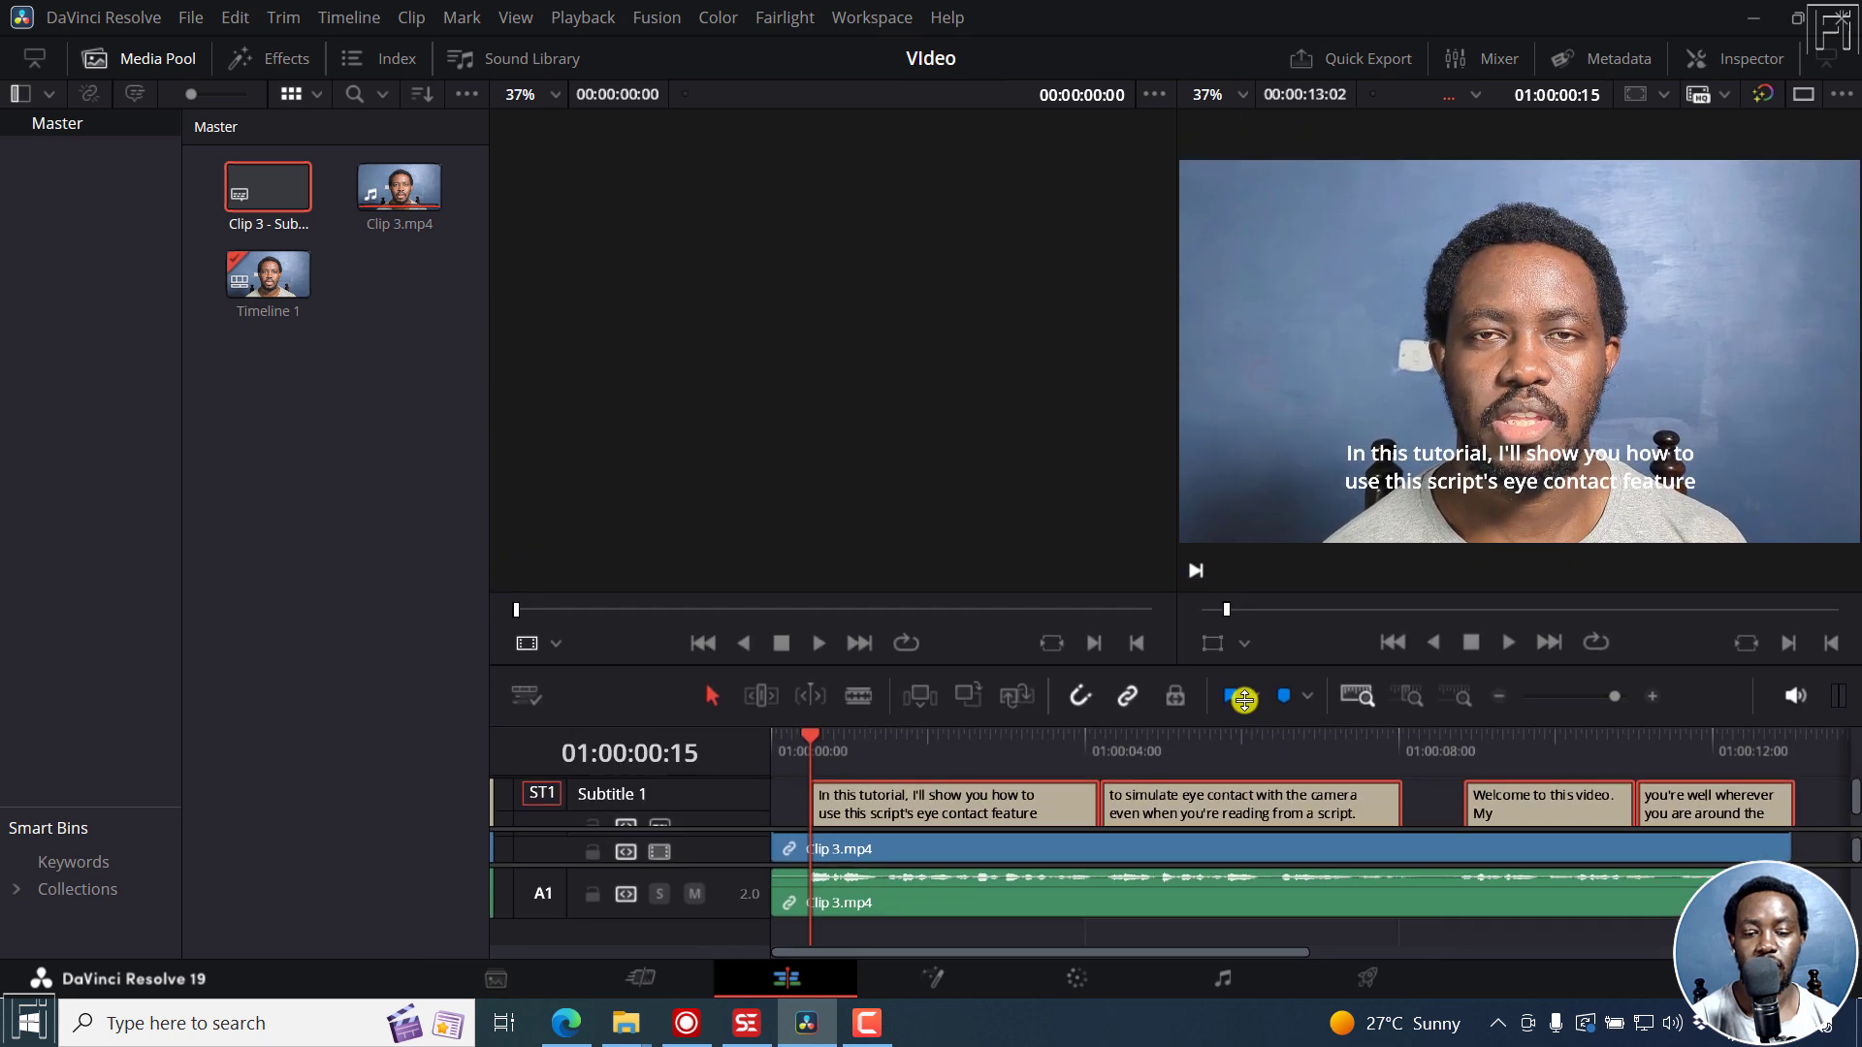
key(space)
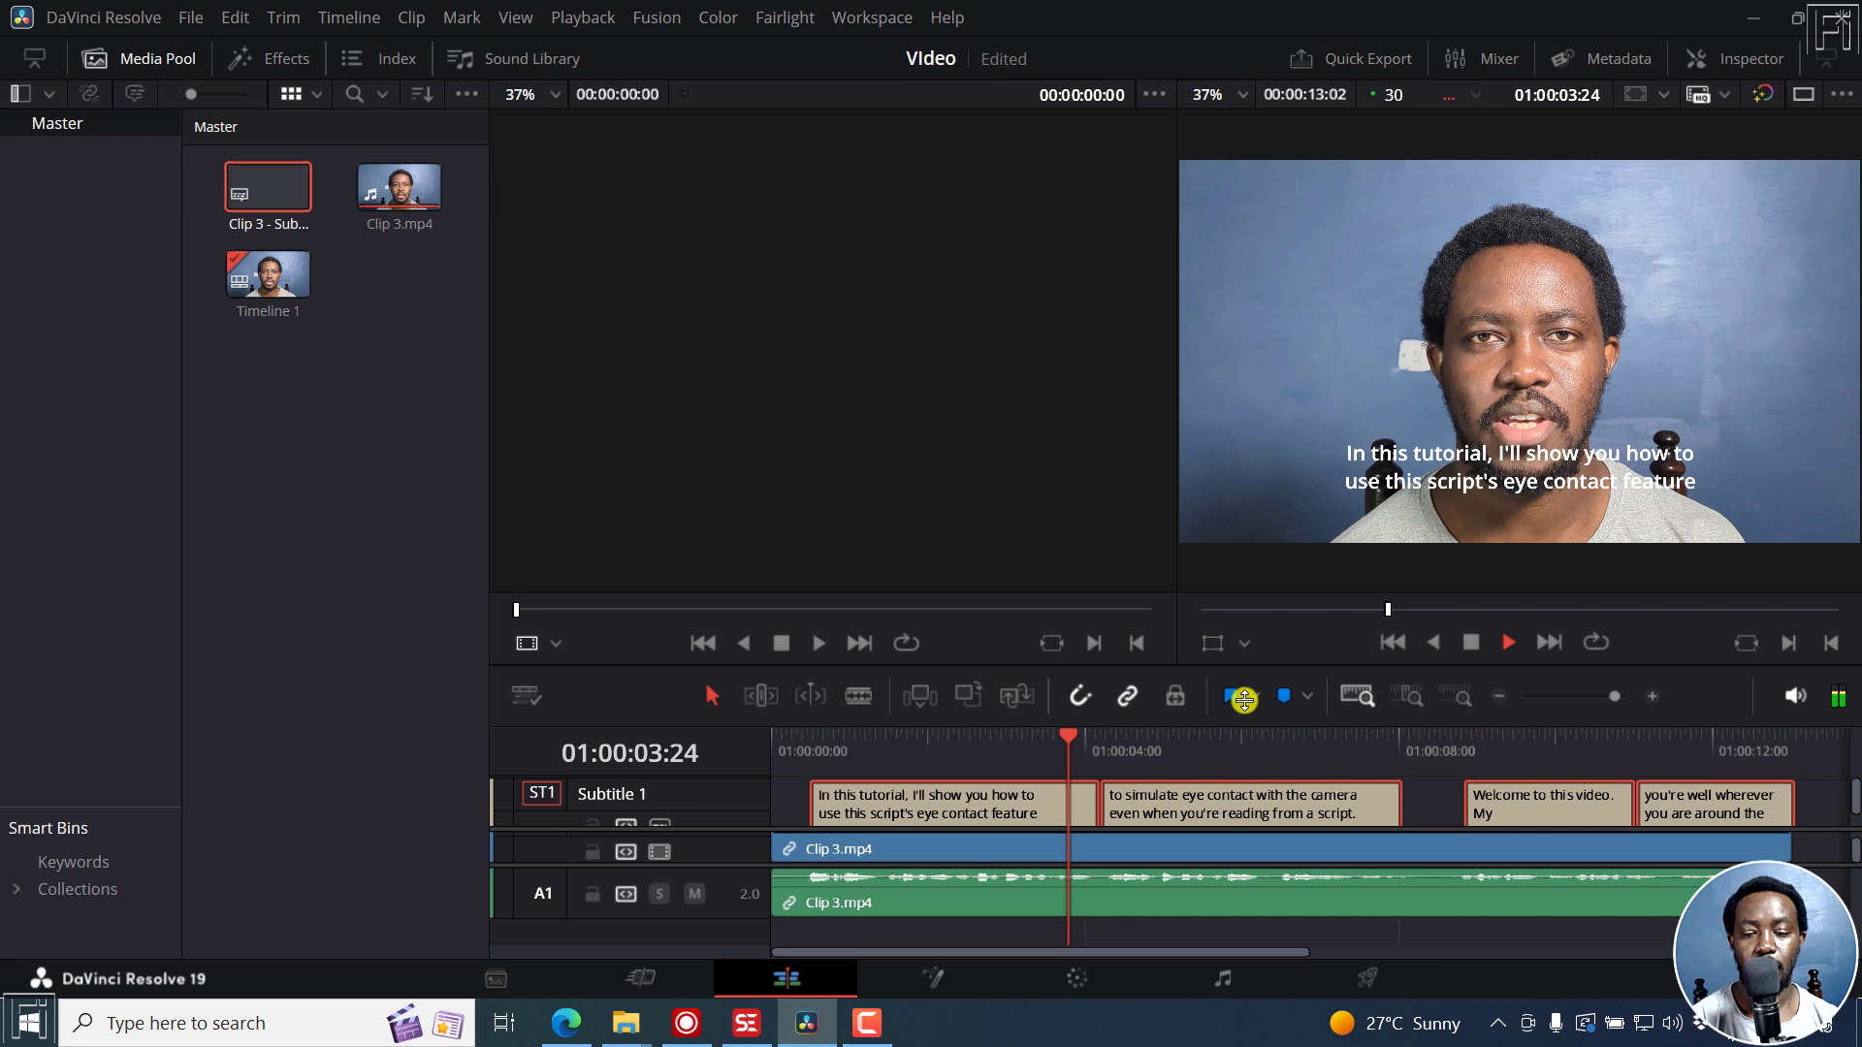
key(space)
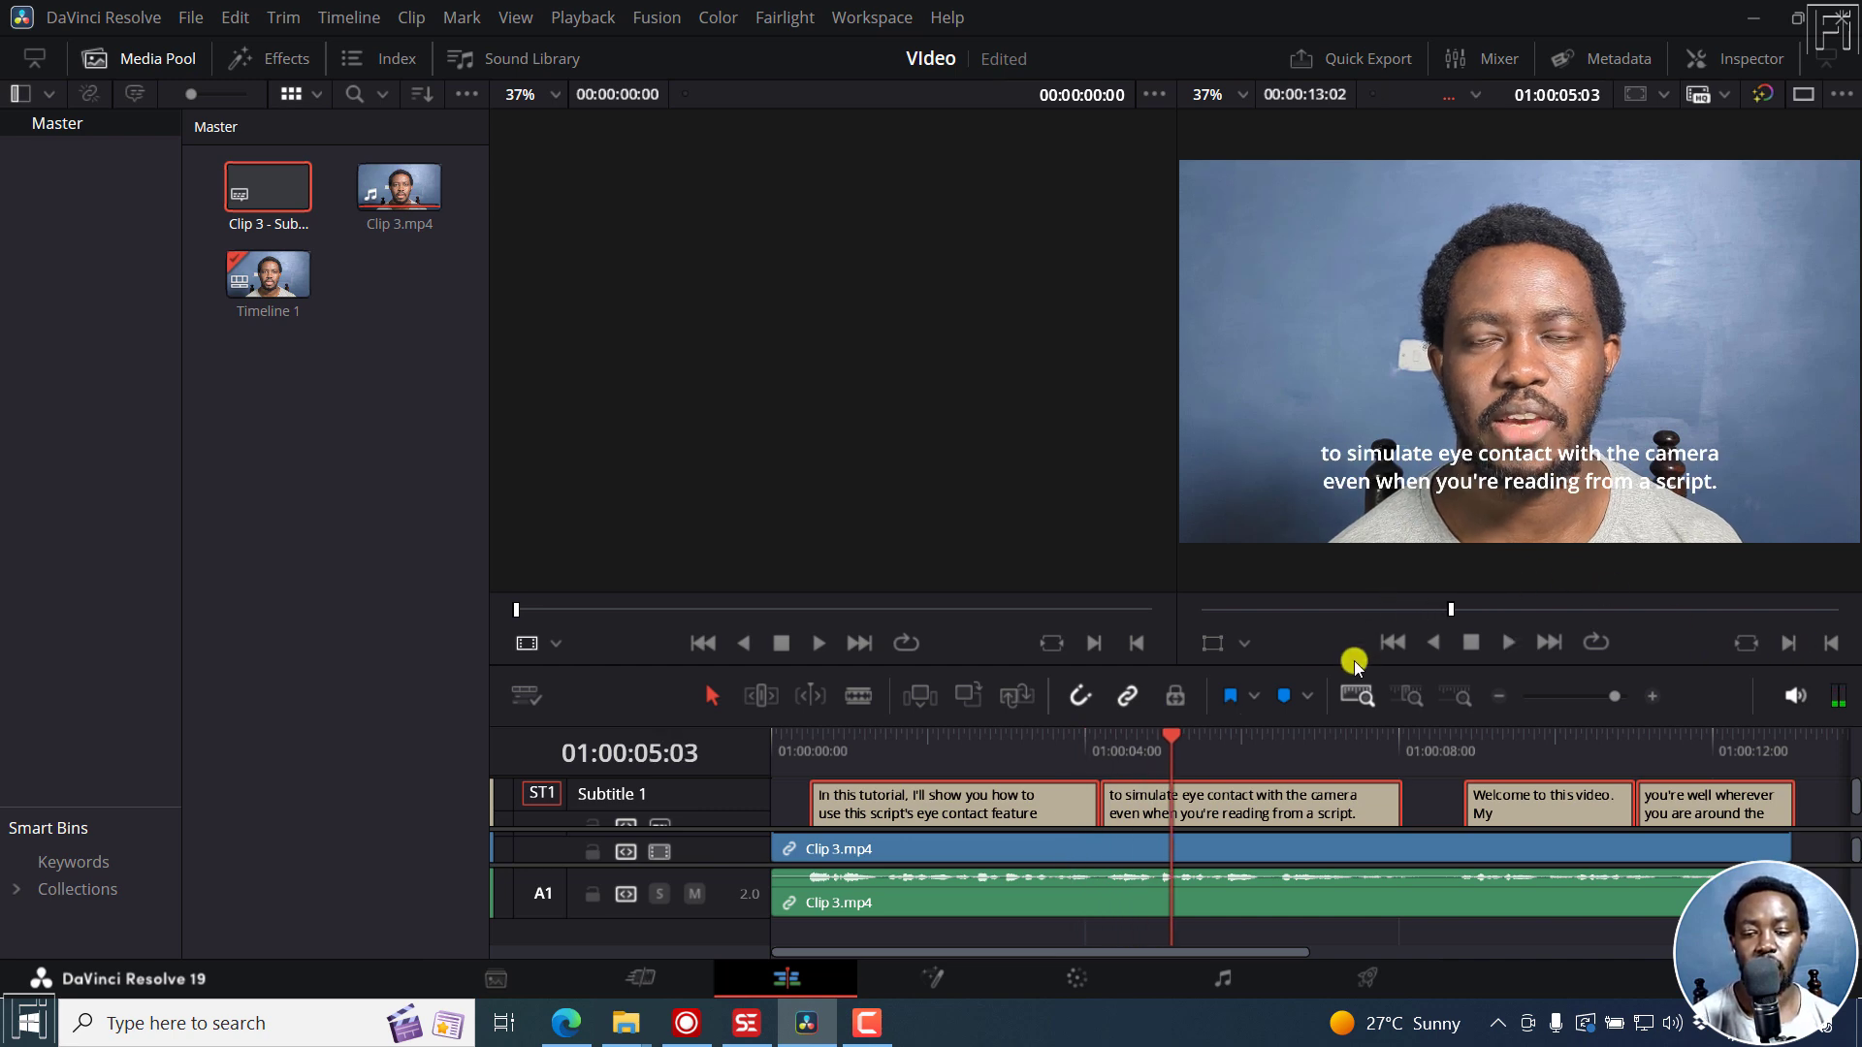
drag(1342, 668, 1285, 507)
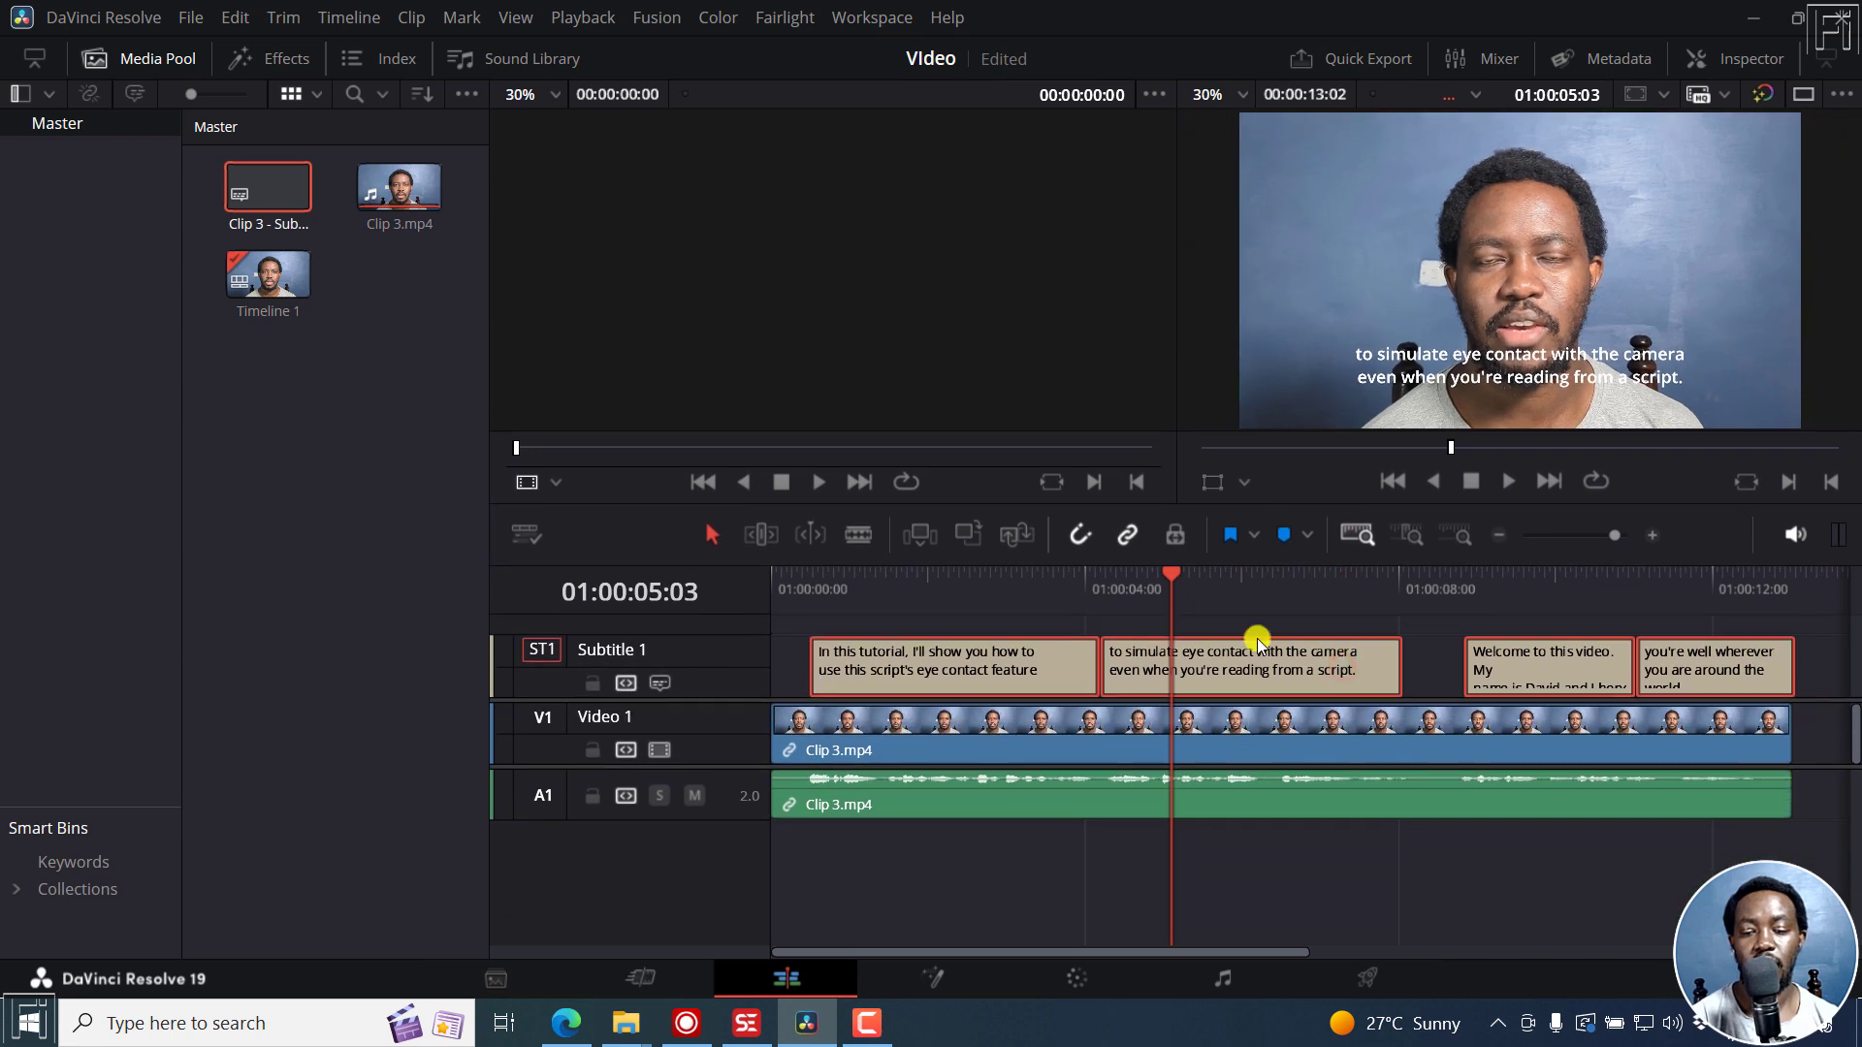
Review the captions' text and timings in the Inspector, starting with the first caption, then close it
double_click(939, 652)
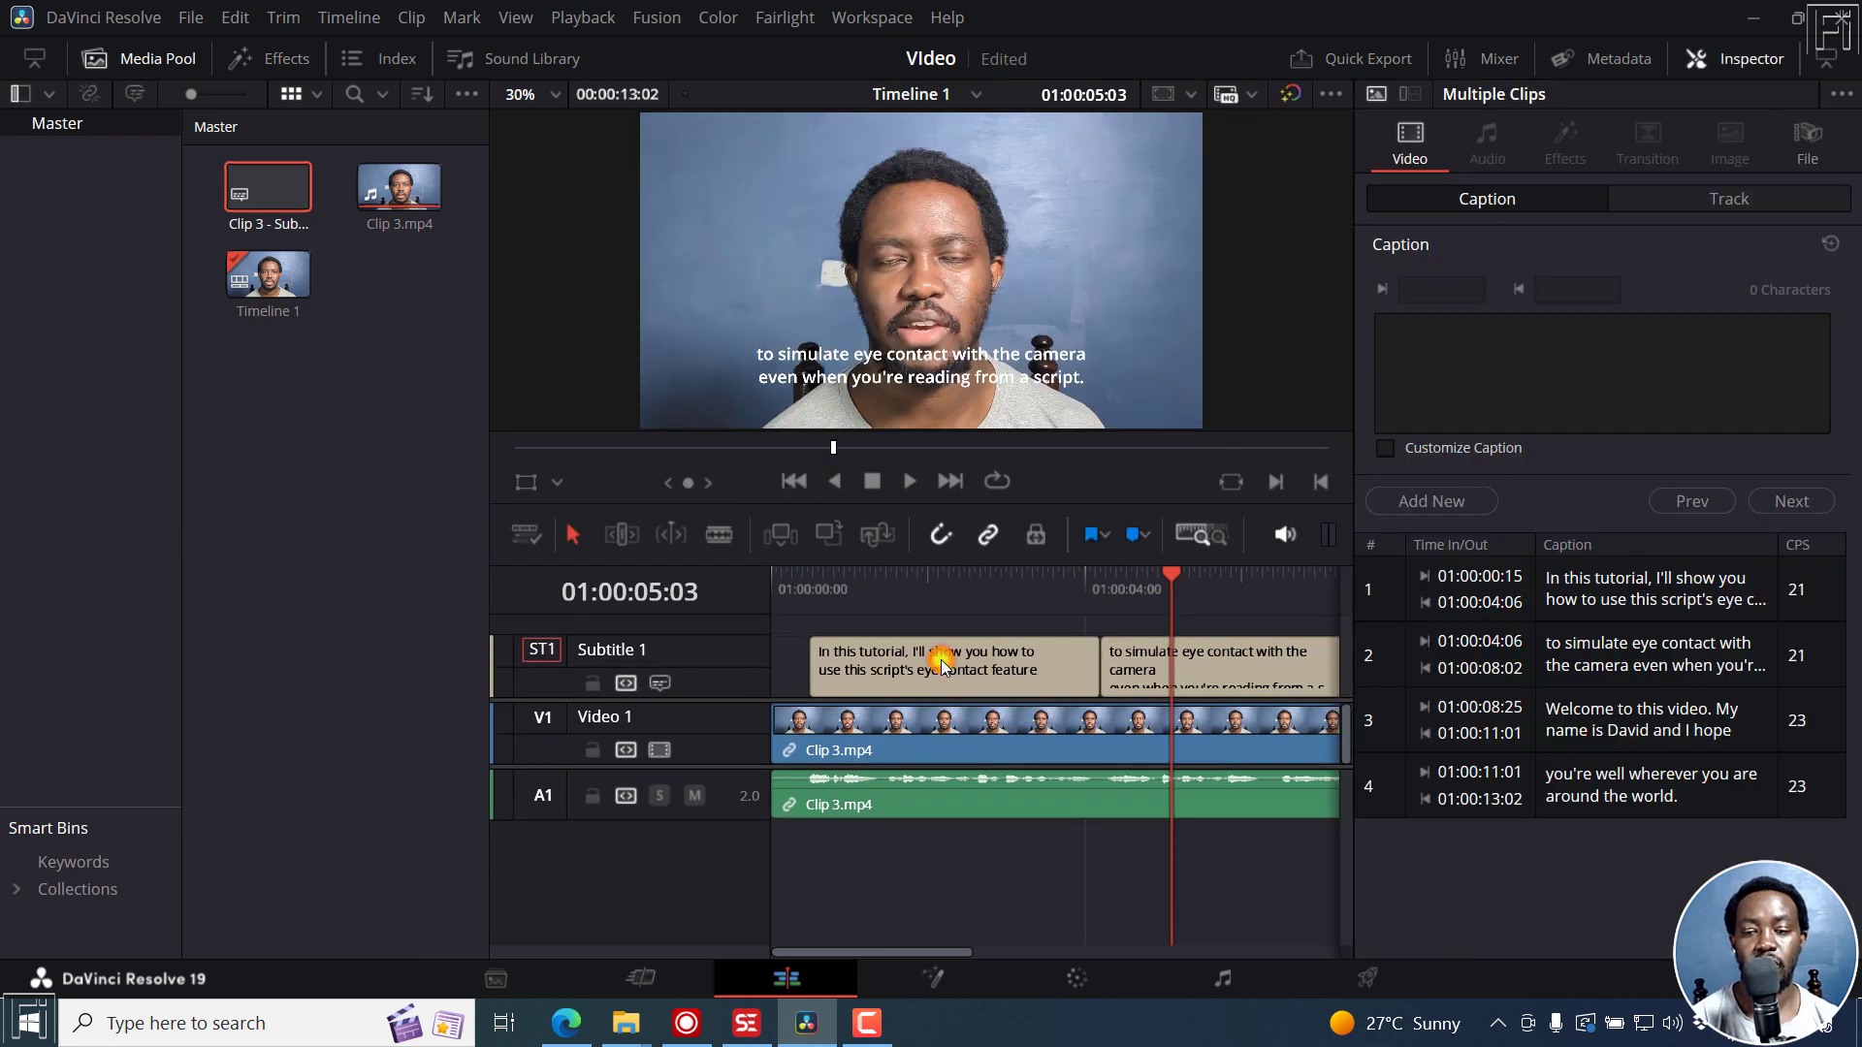
click(1749, 58)
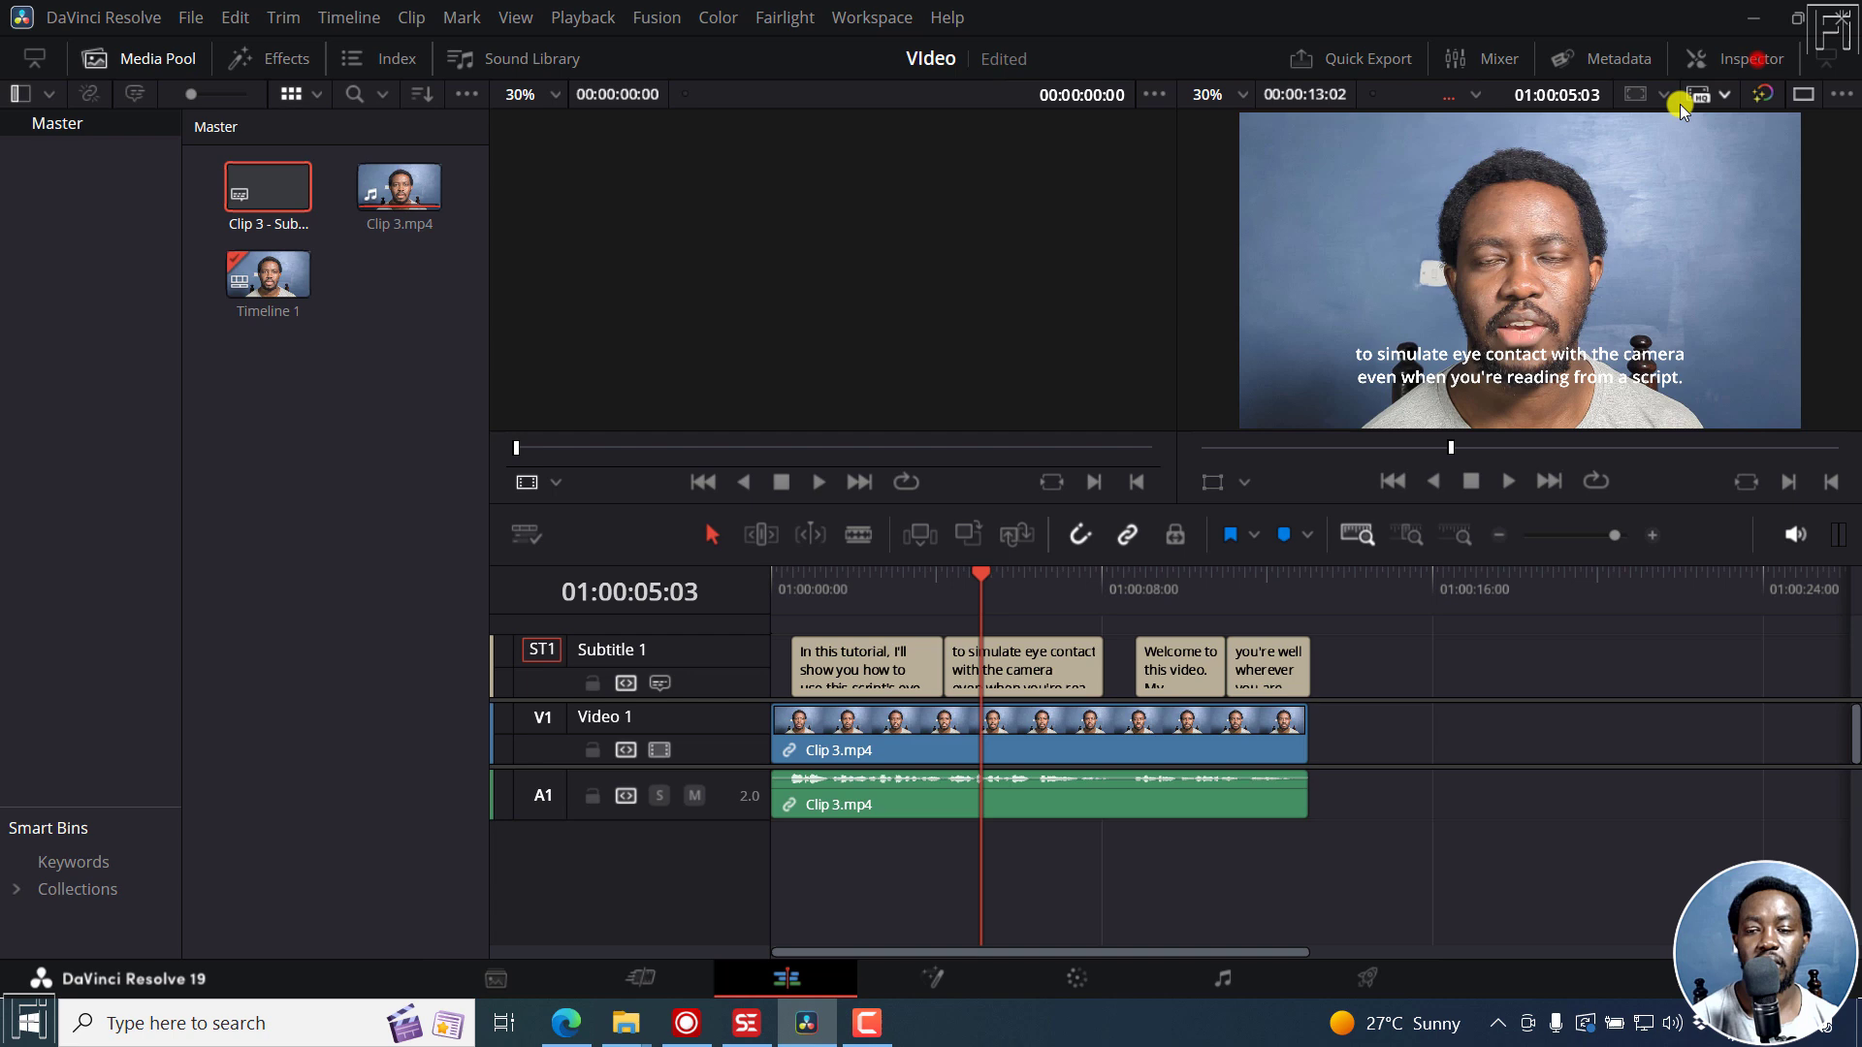
click(1736, 60)
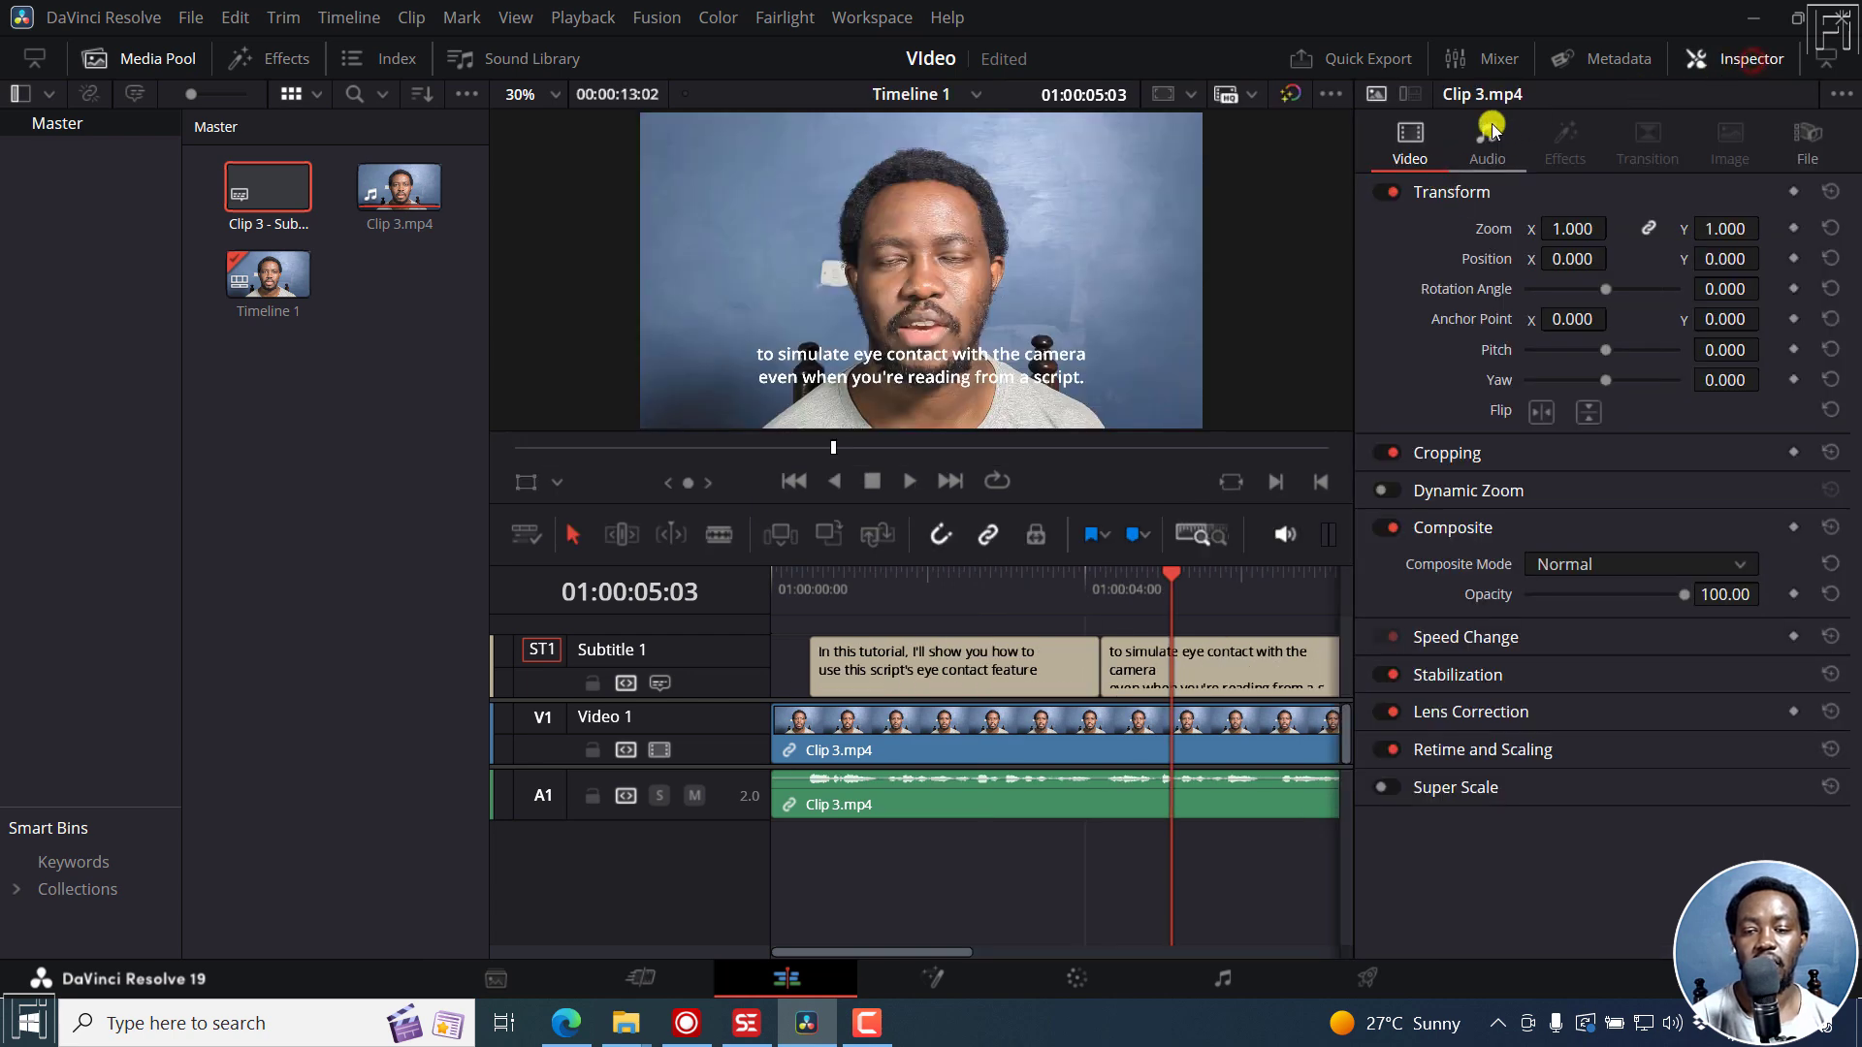
click(1749, 57)
click(1750, 58)
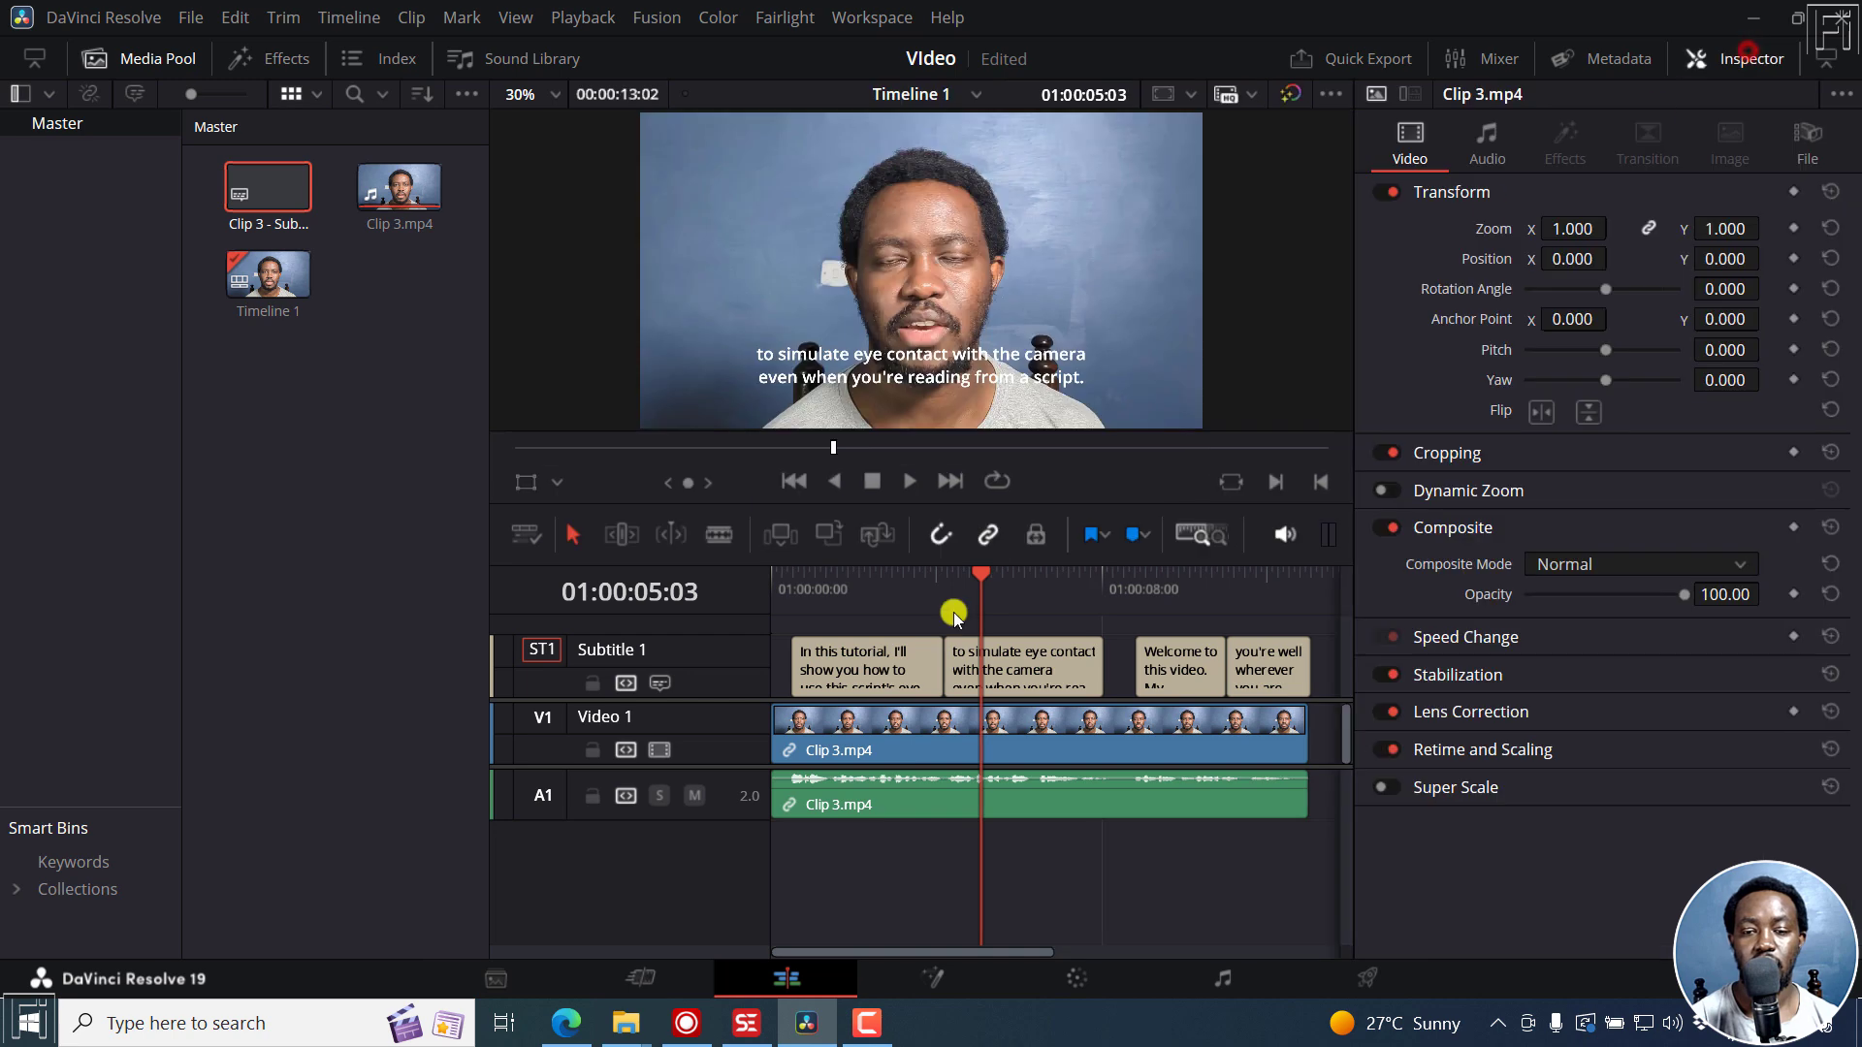
click(825, 671)
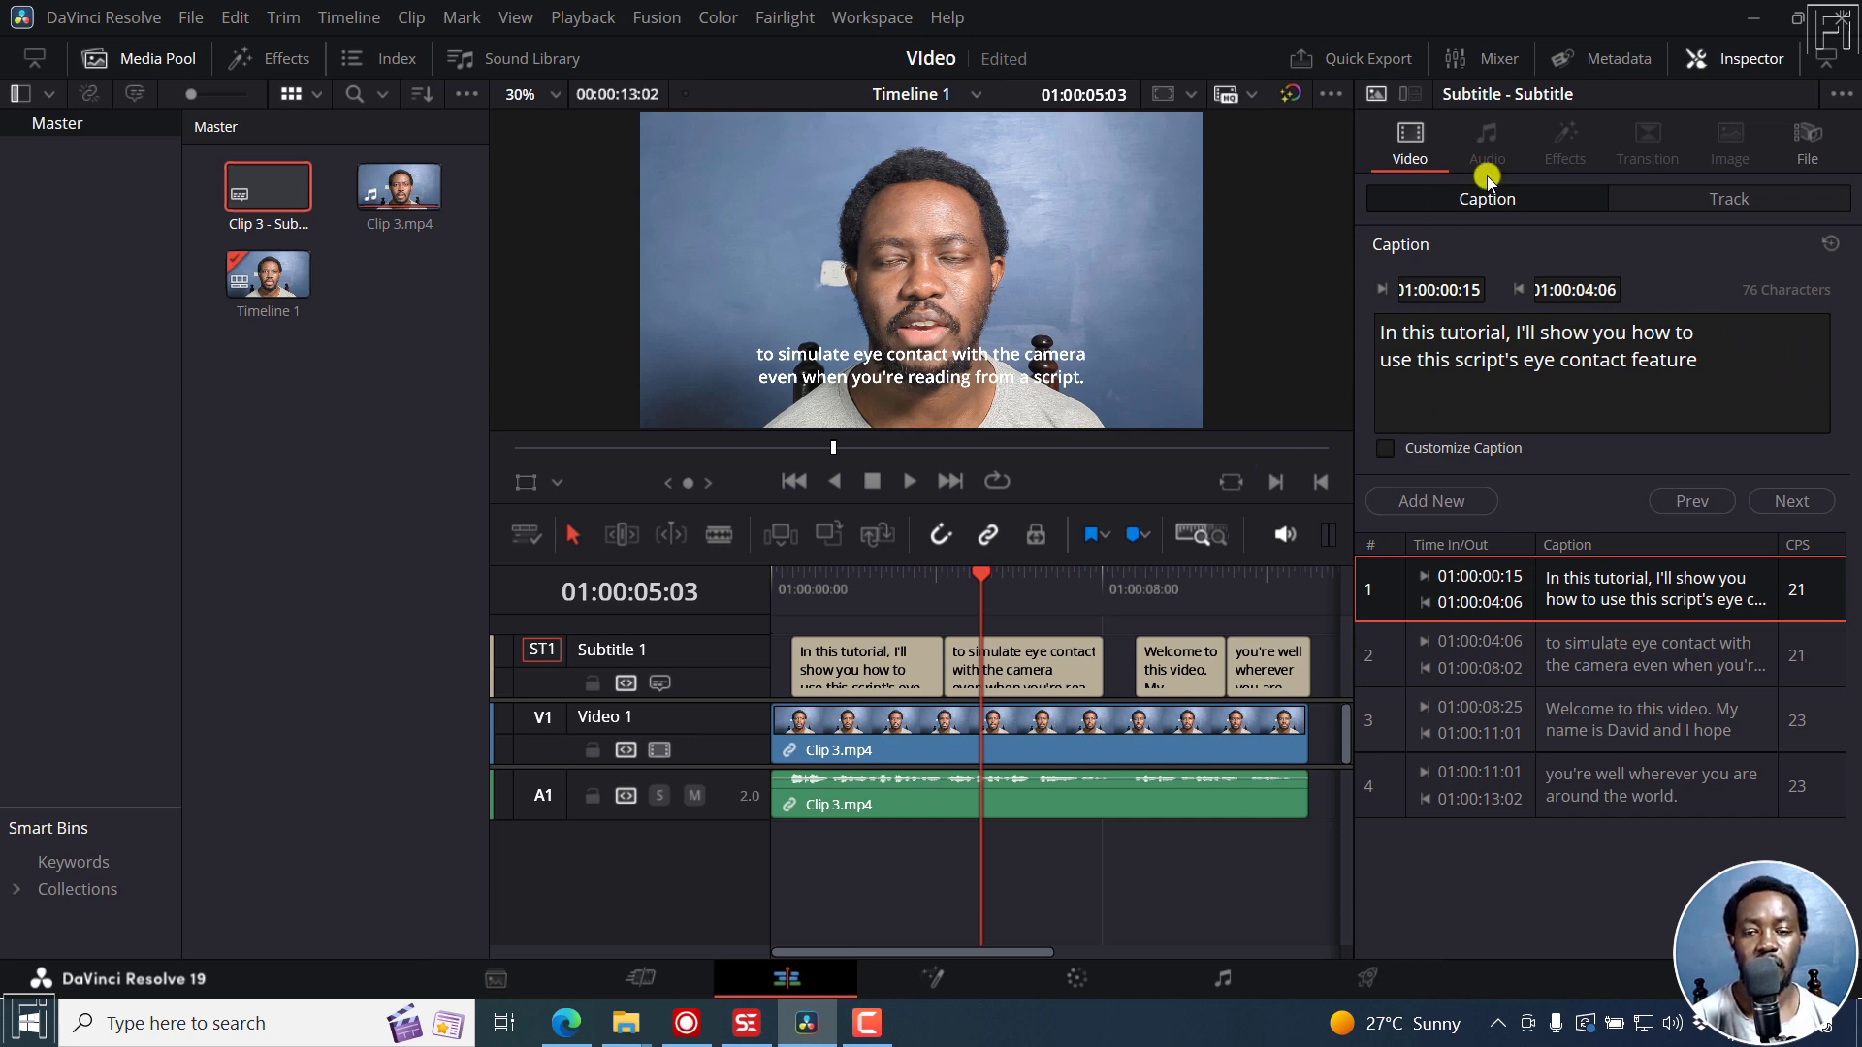
click(1724, 70)
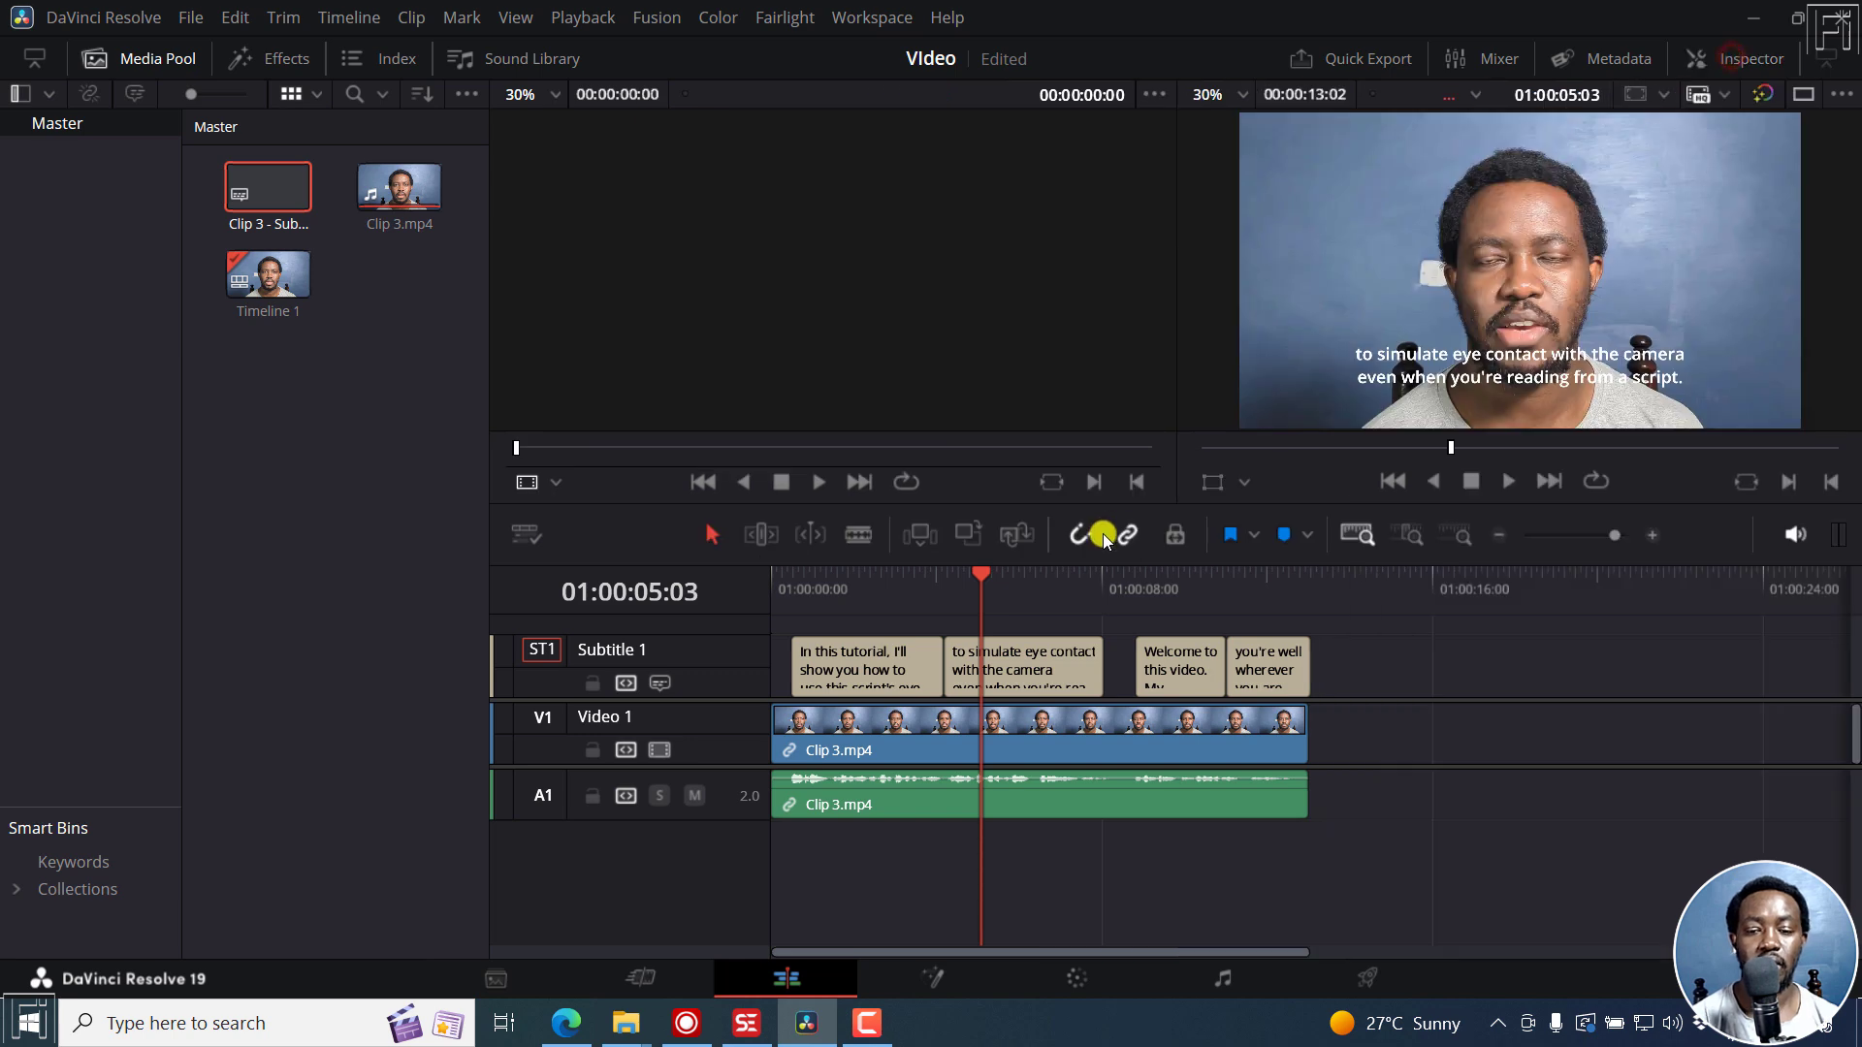
Delete all four captions from Subtitle 1, return the playhead to the start, and open Deliver
key(shift+z)
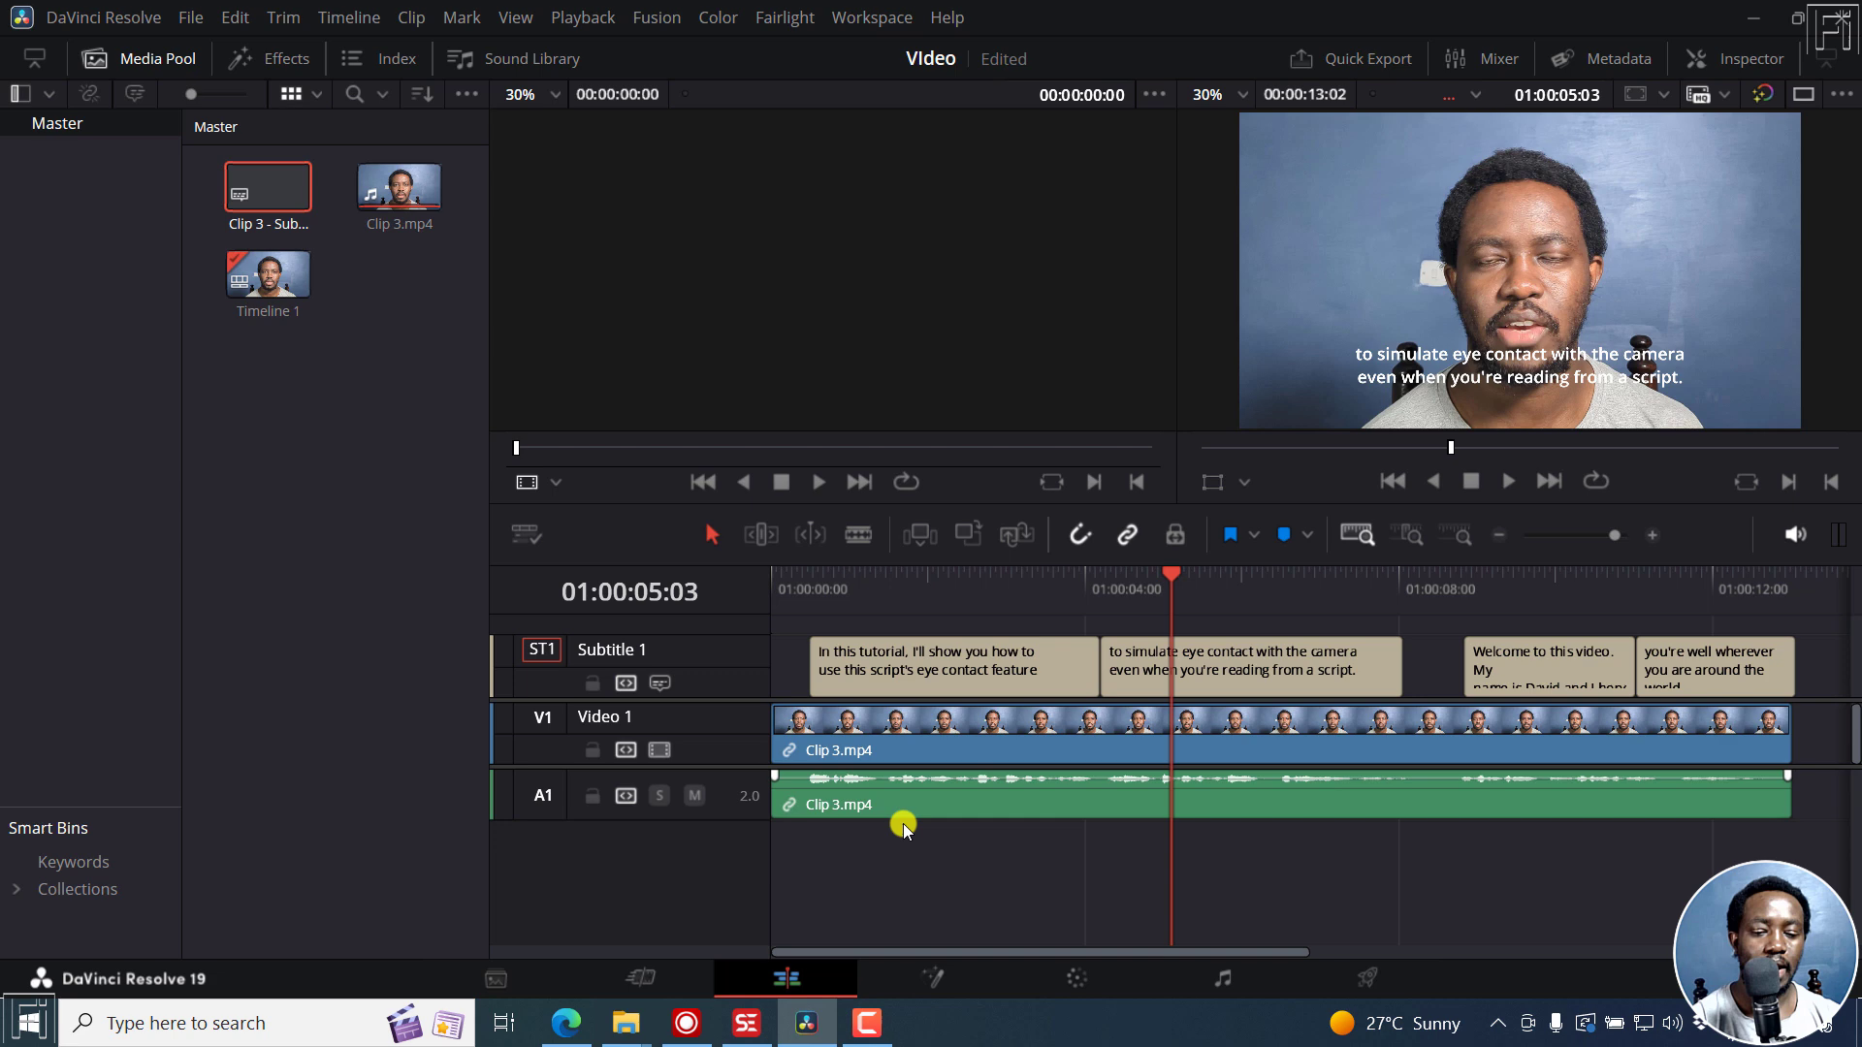
drag(1802, 665, 960, 674)
key(Delete)
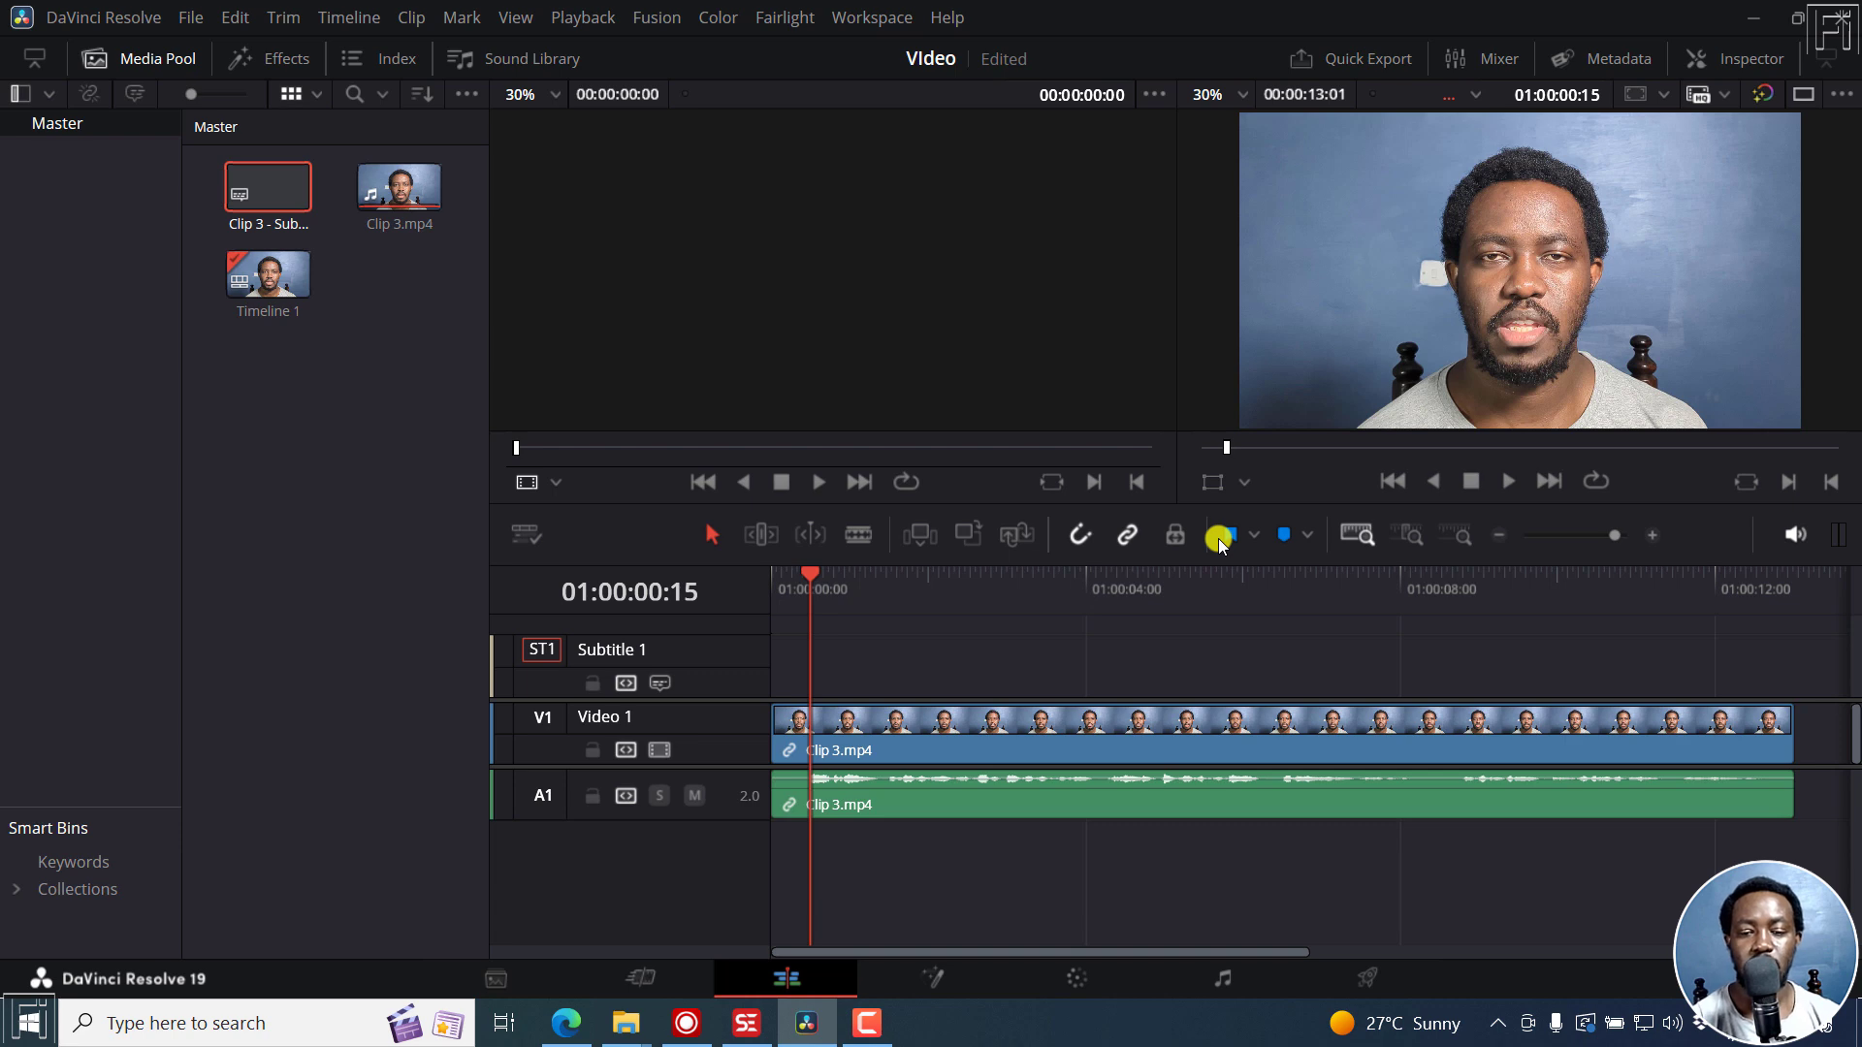
click(1393, 482)
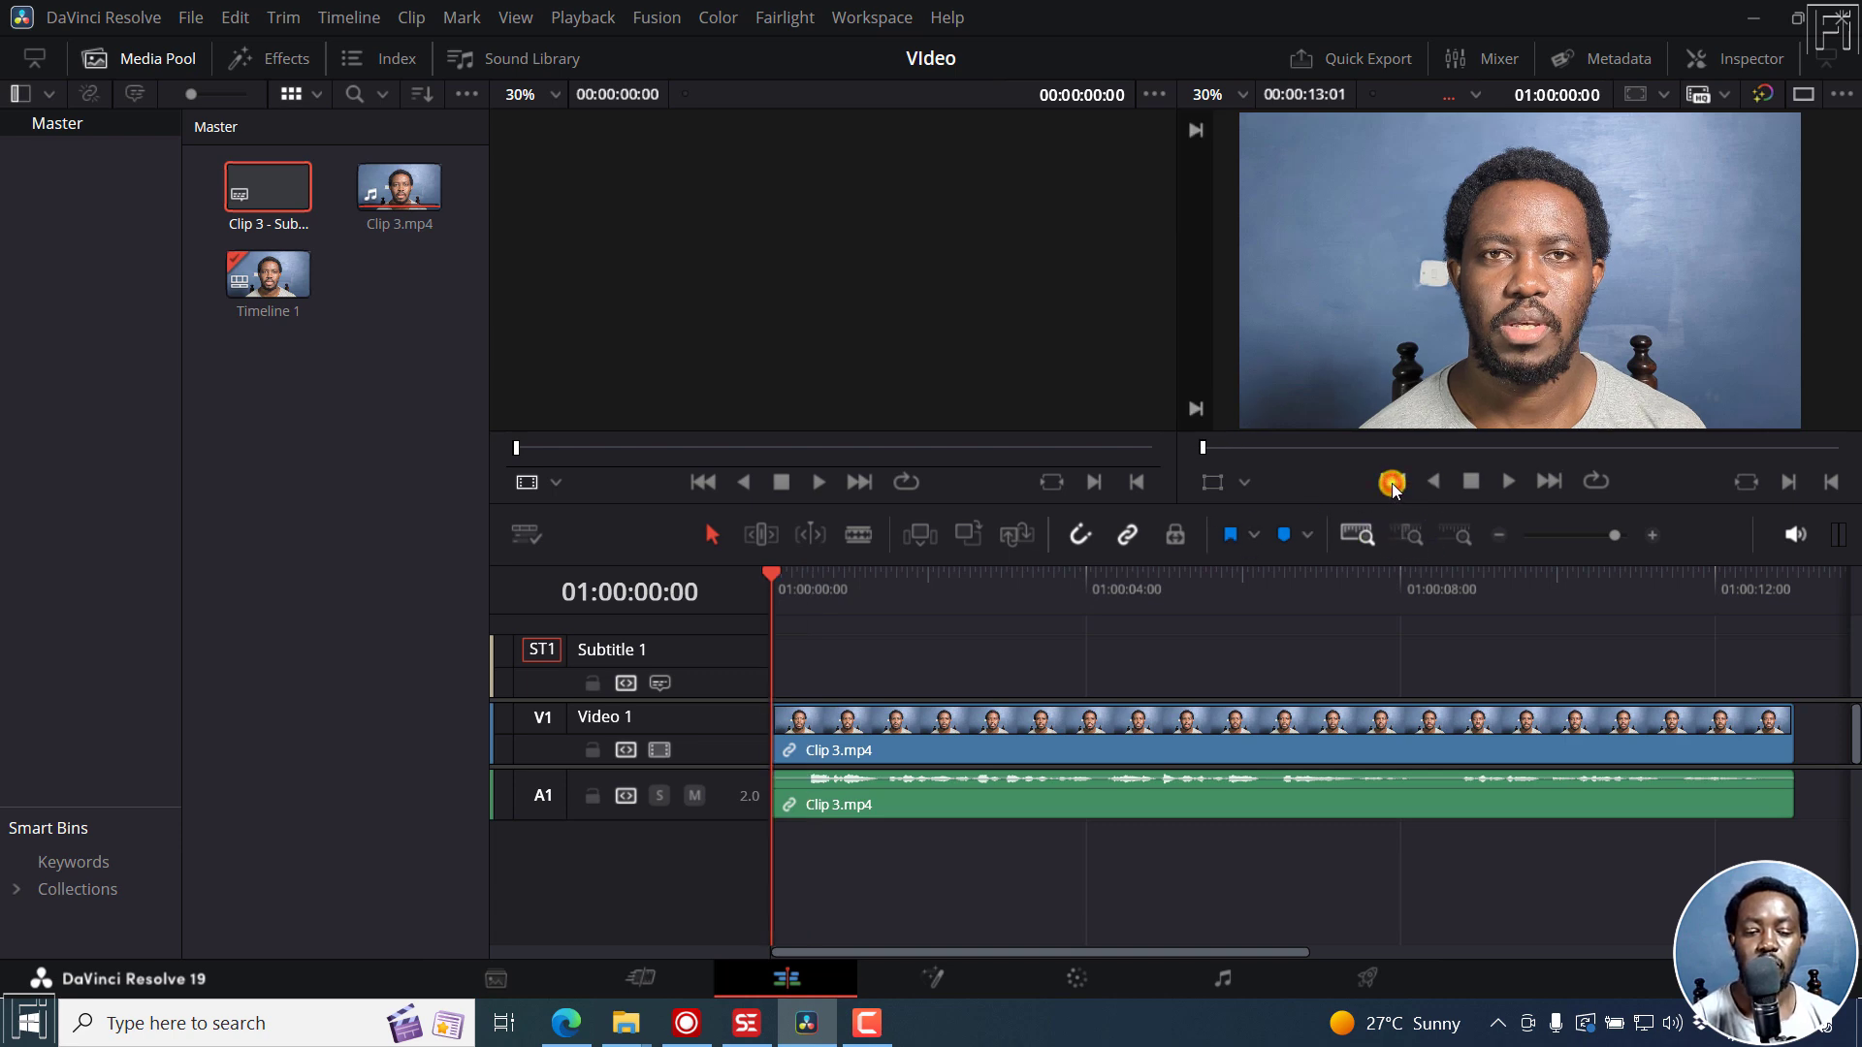
click(1363, 977)
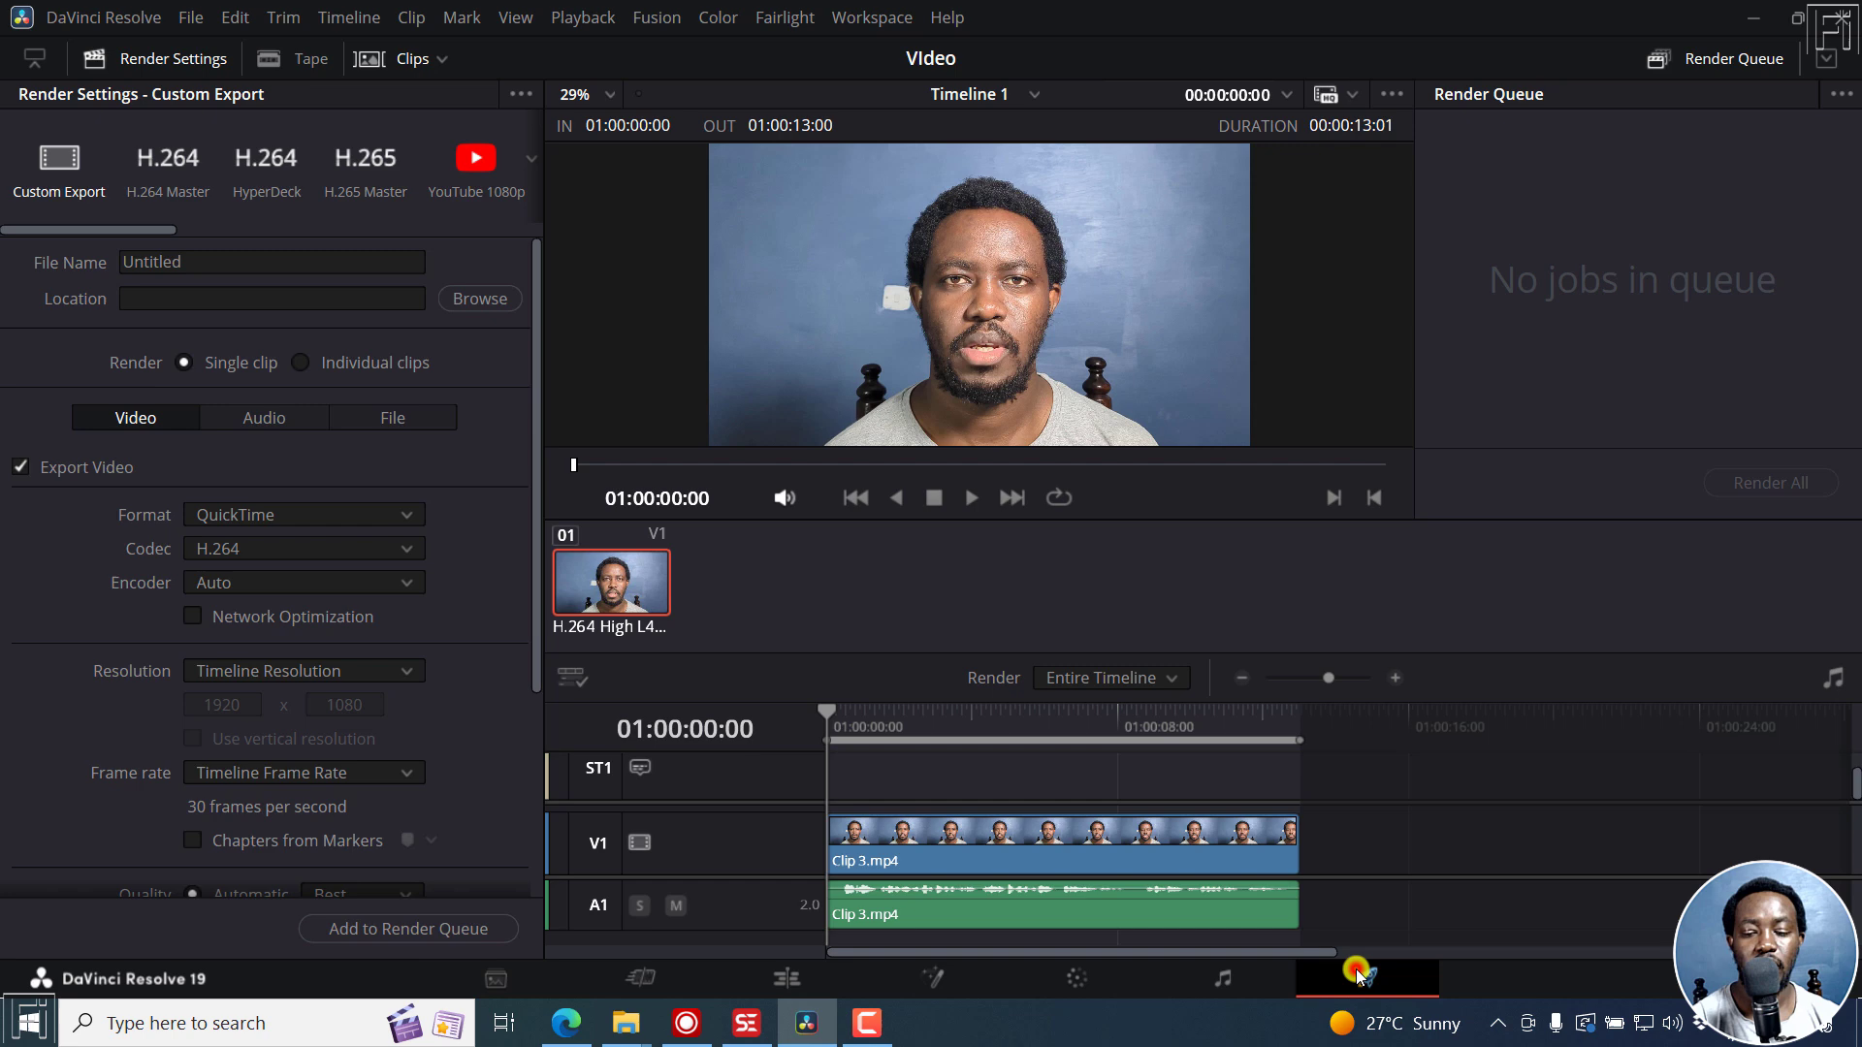
Open Buzz to its empty transcription list, then show Buzz's GitHub repository page in Edge
click(800, 977)
click(687, 1023)
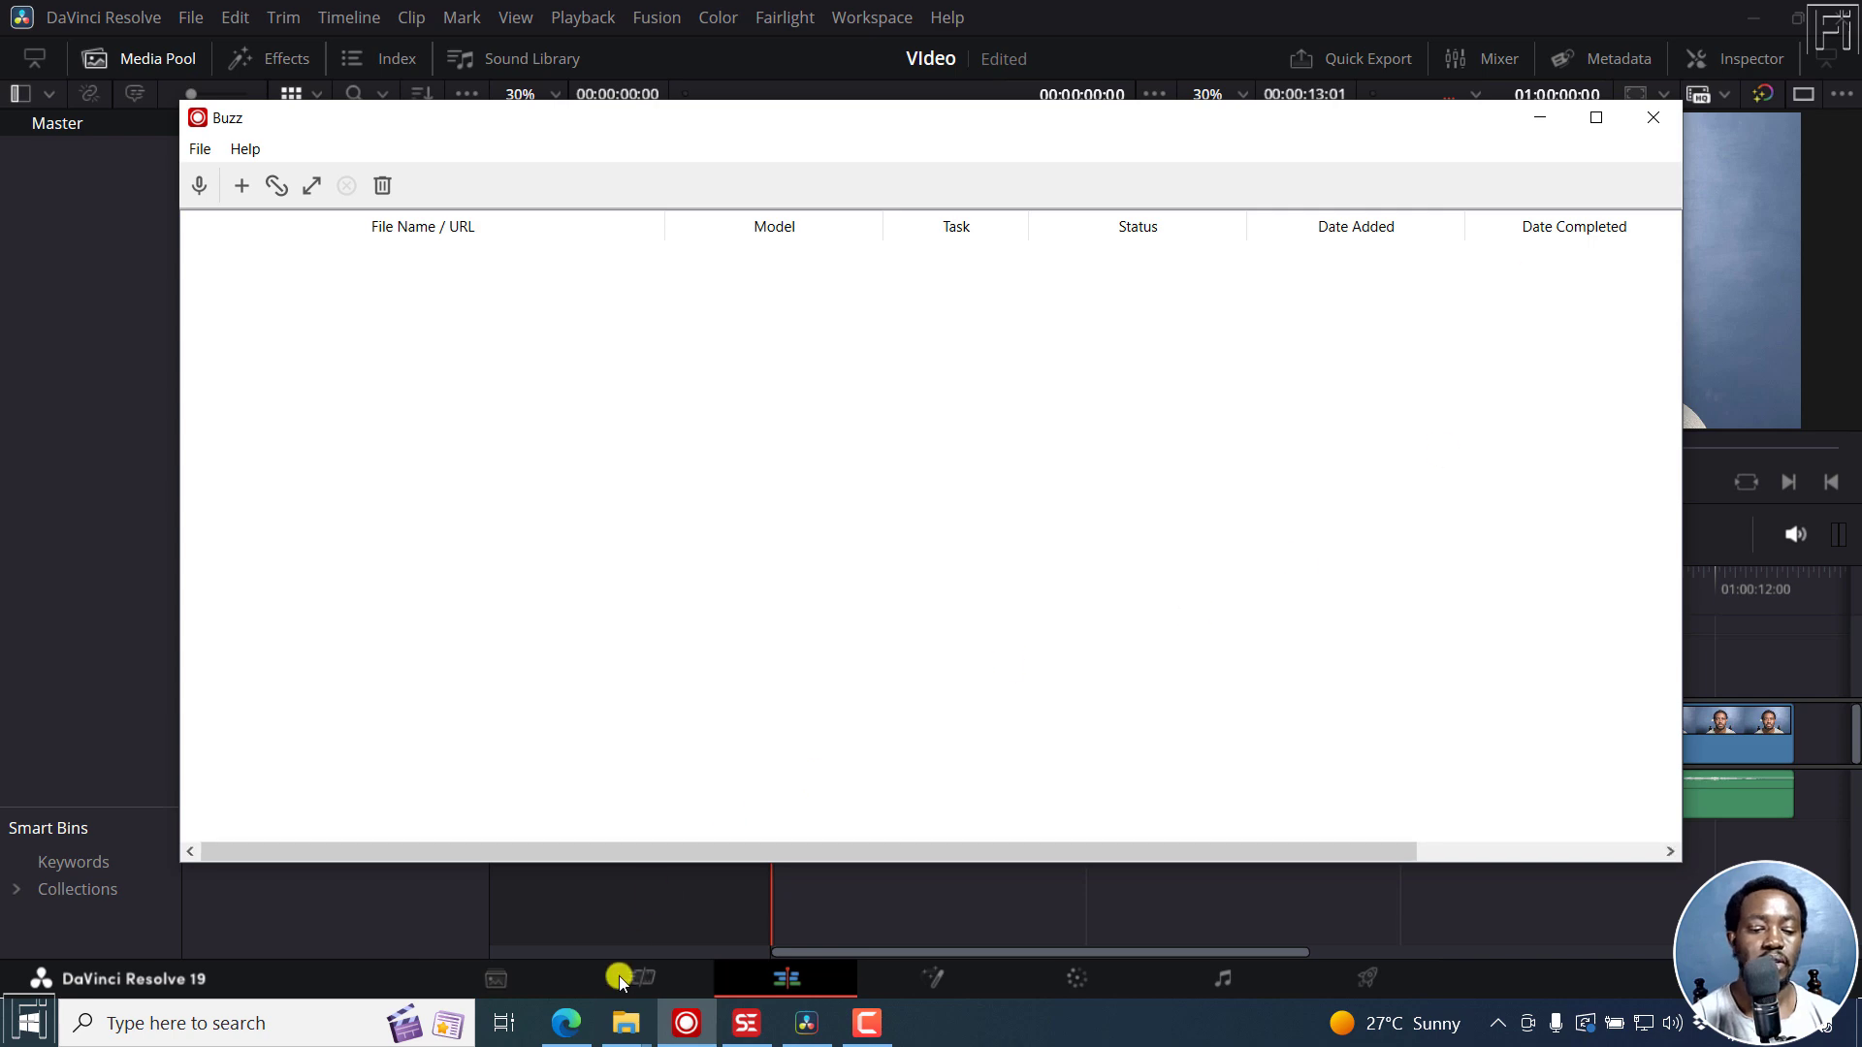
click(567, 1023)
click(548, 18)
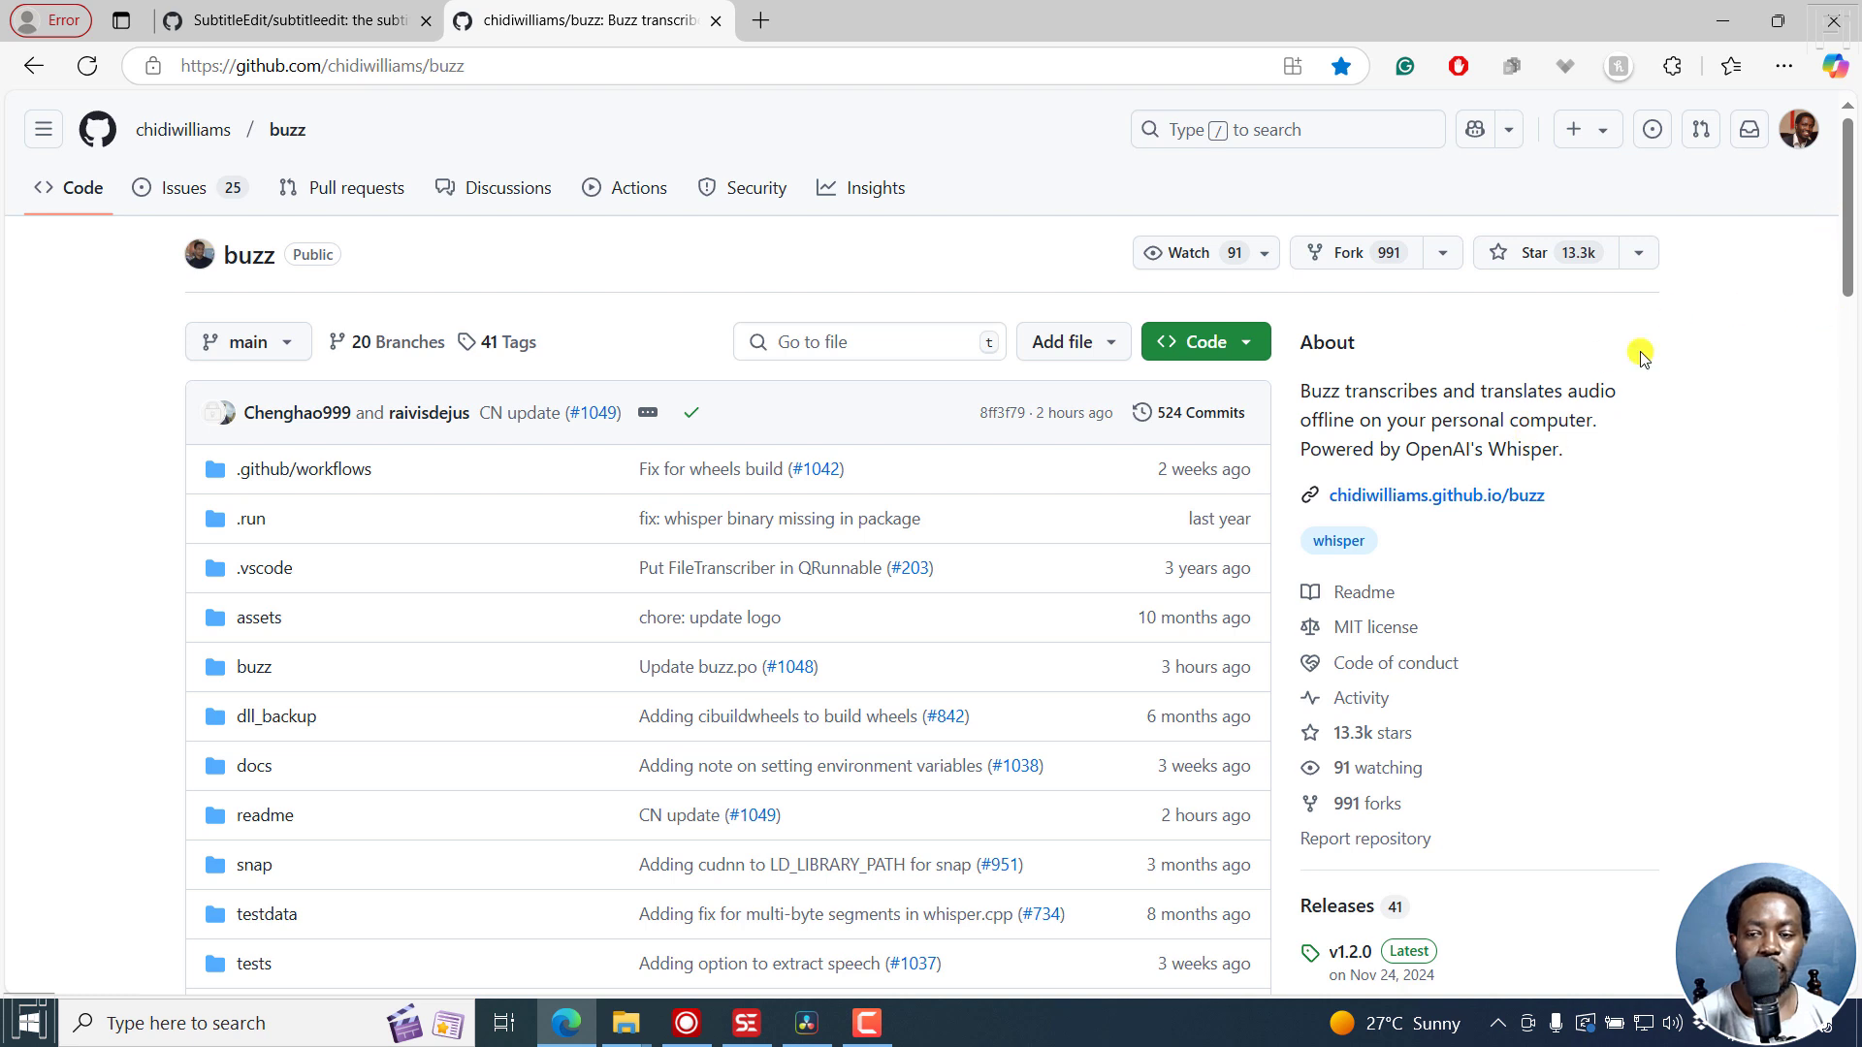
Browse Buzz's GitHub releases to the v1.2.0 Windows installer asset (1.51 GB), then return to Buzz
click(688, 1023)
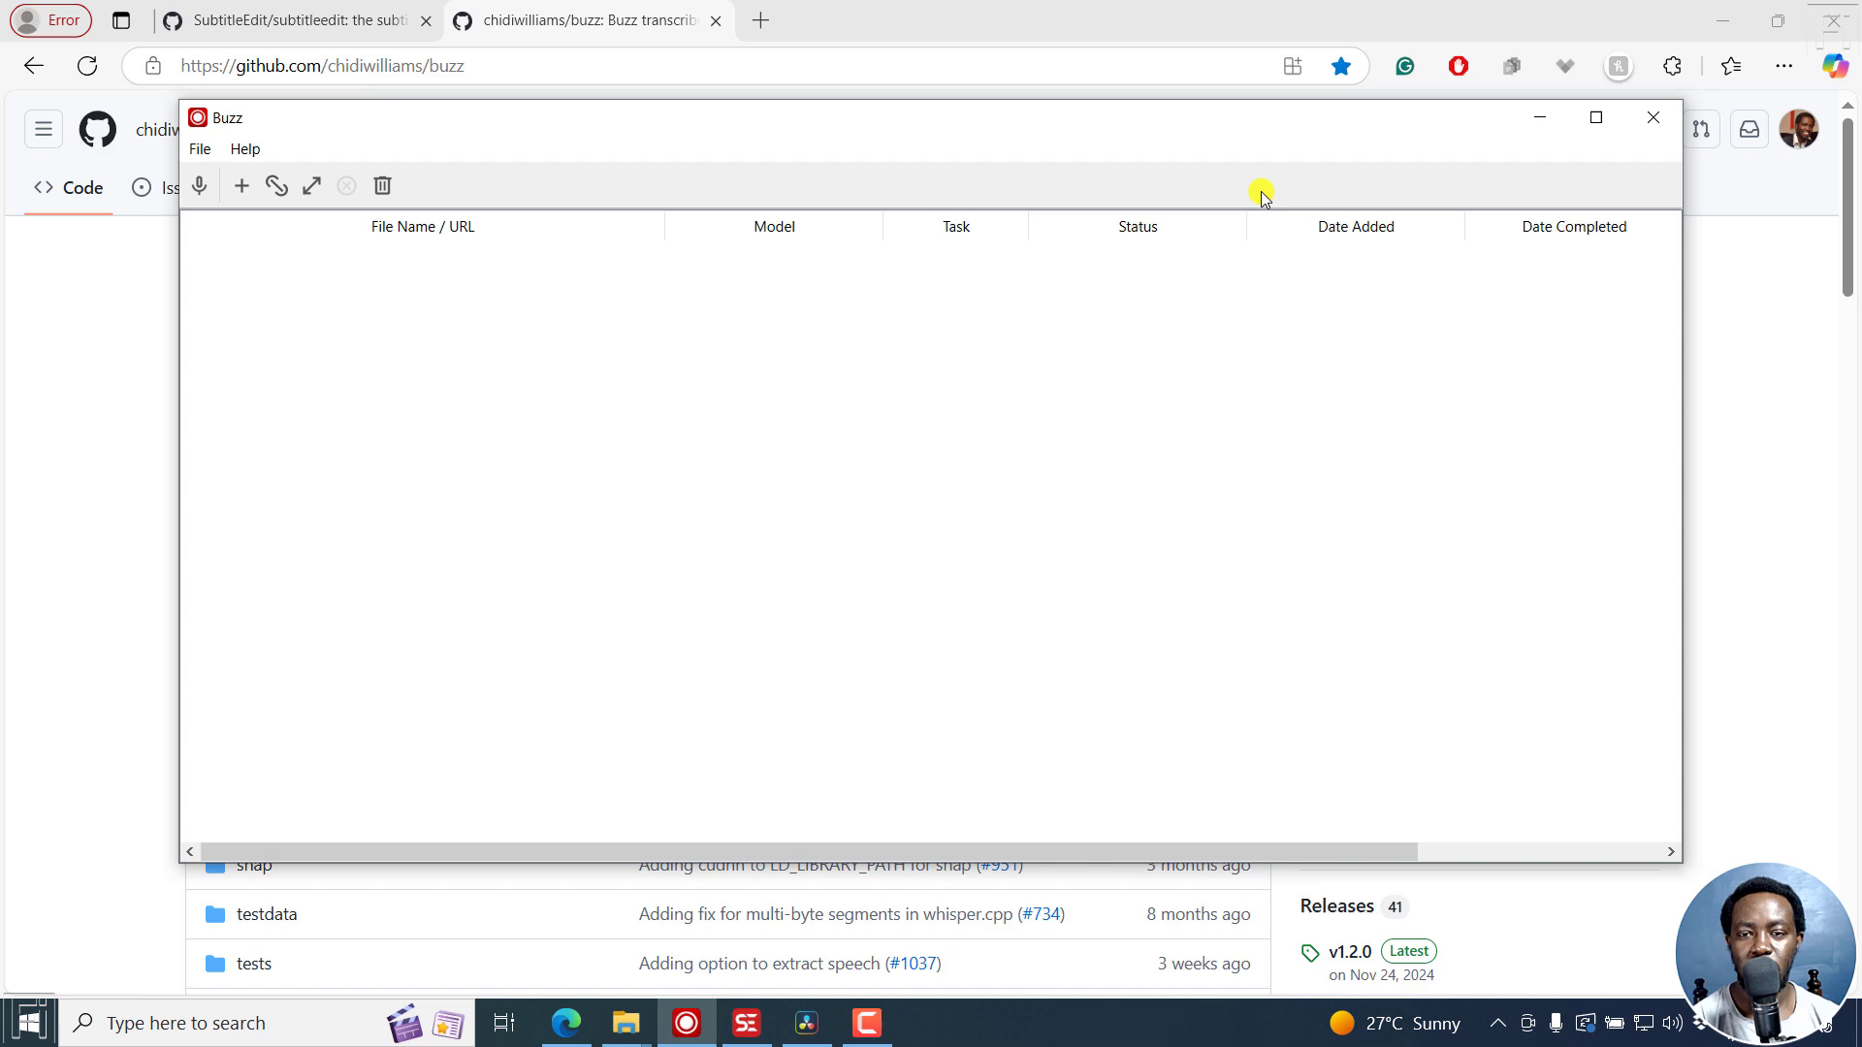
click(1124, 17)
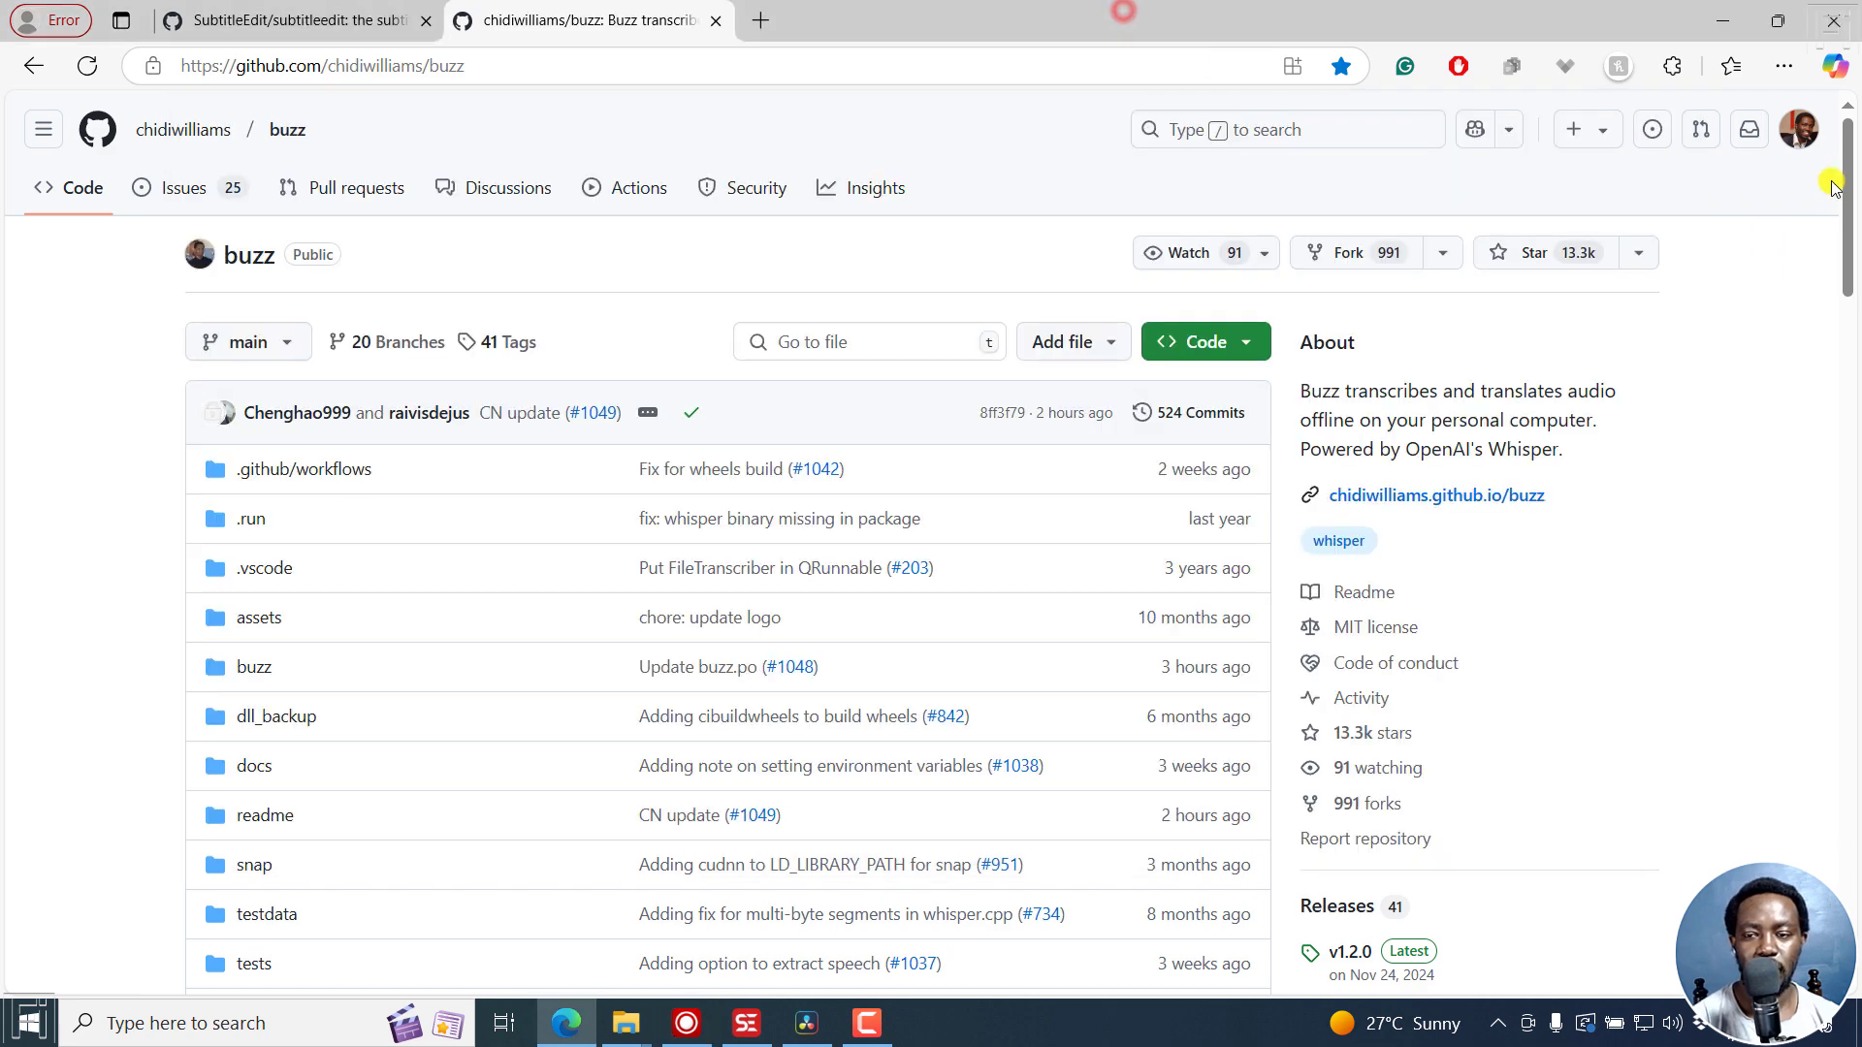
drag(1849, 184, 1853, 305)
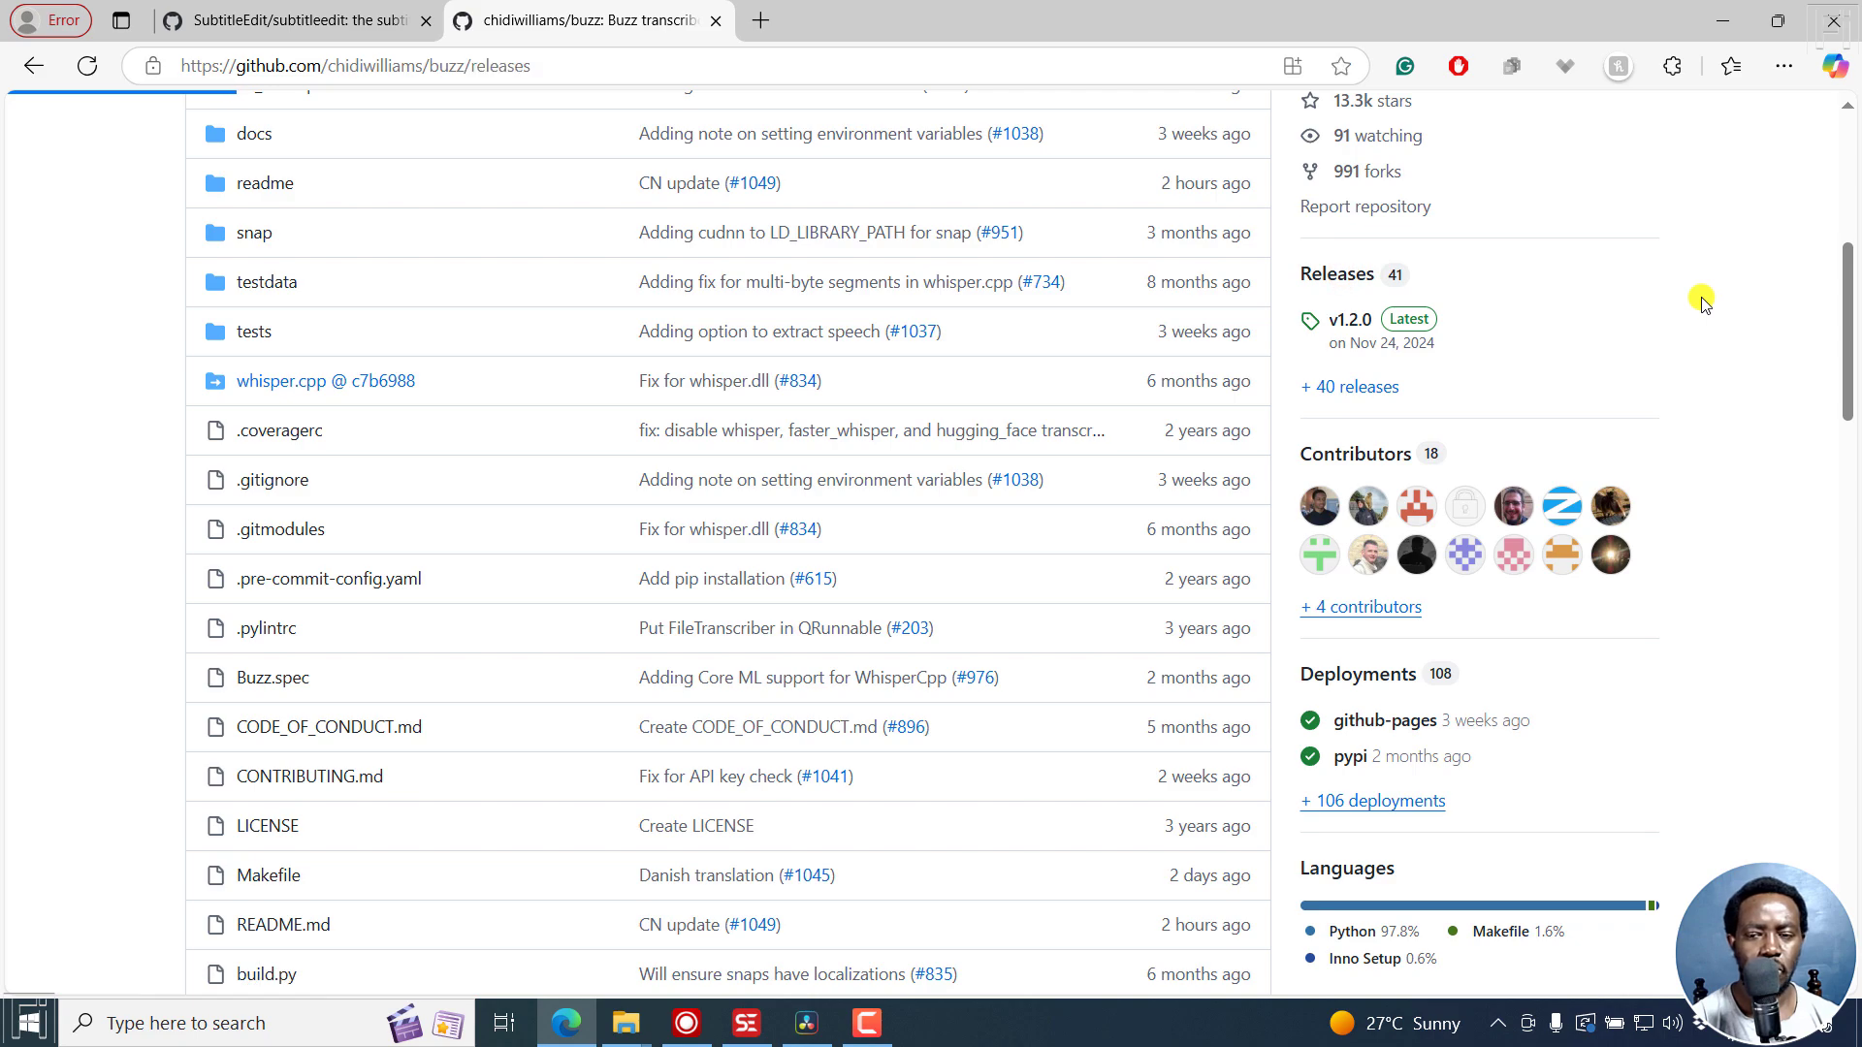
drag(1849, 131, 1810, 285)
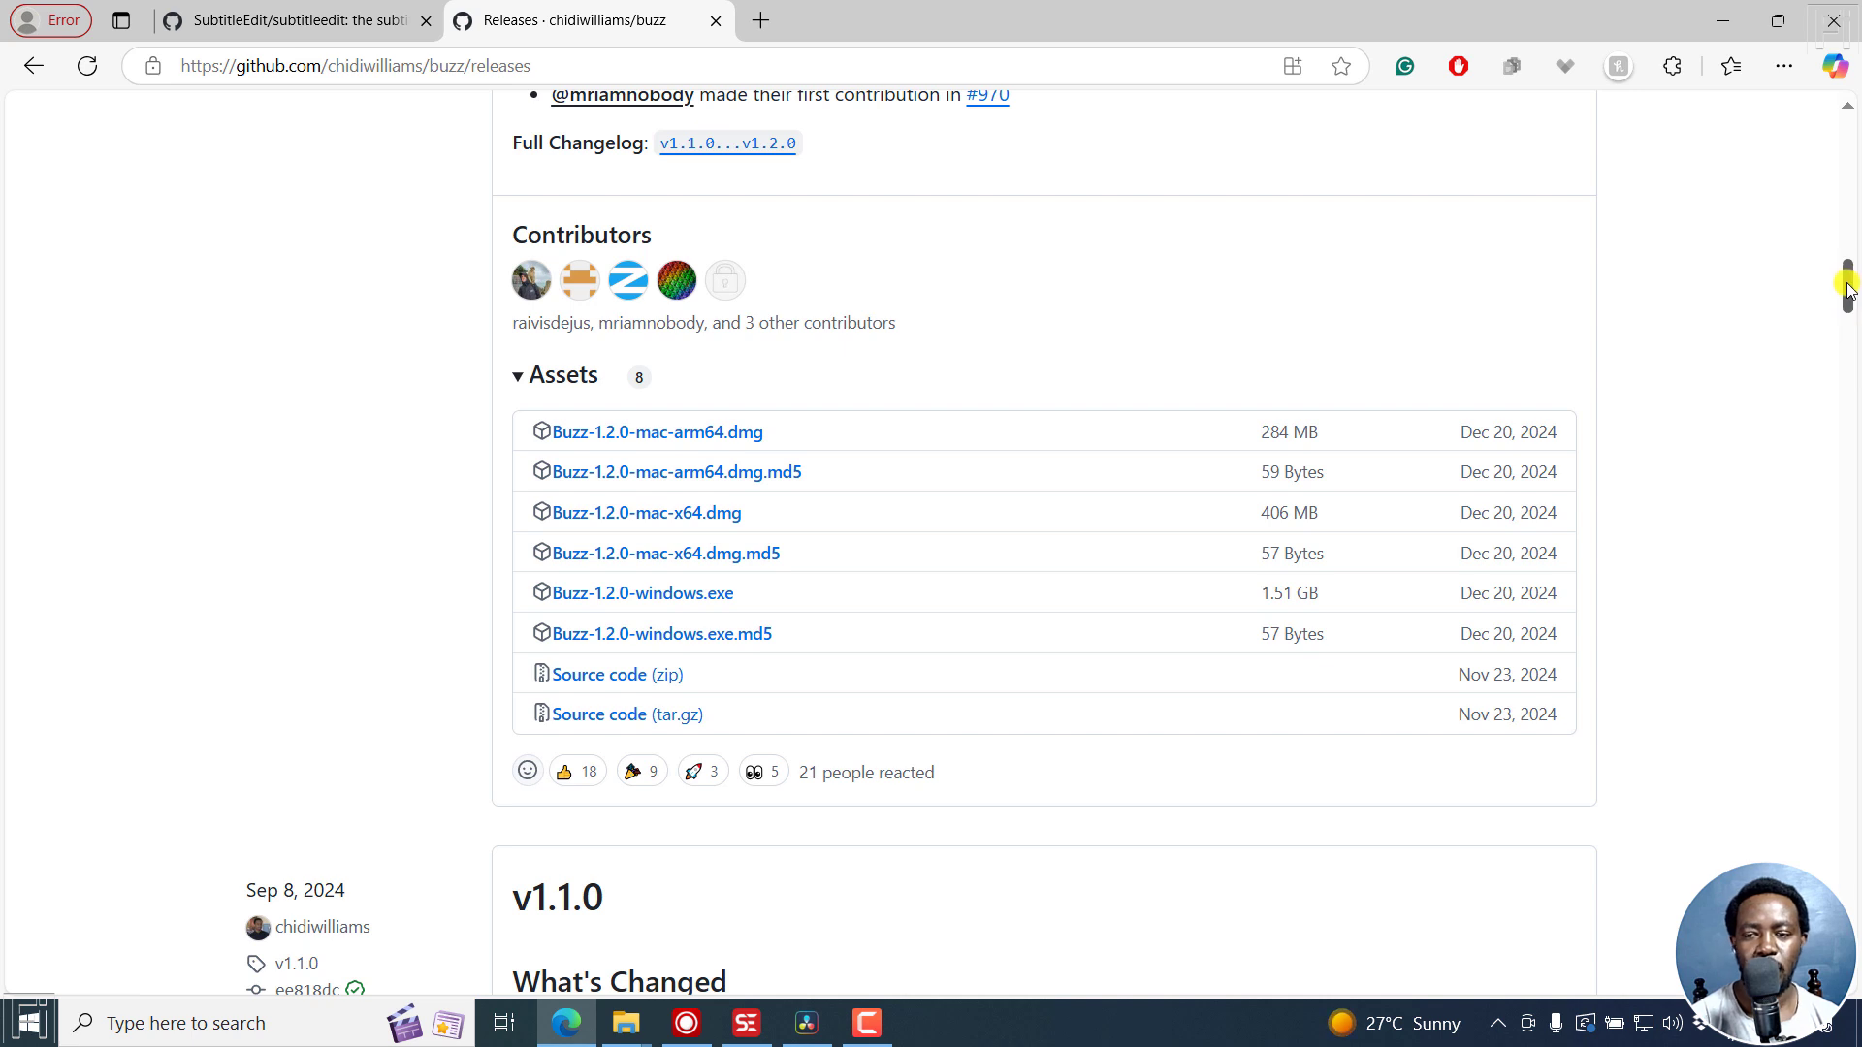
drag(1848, 289, 1847, 286)
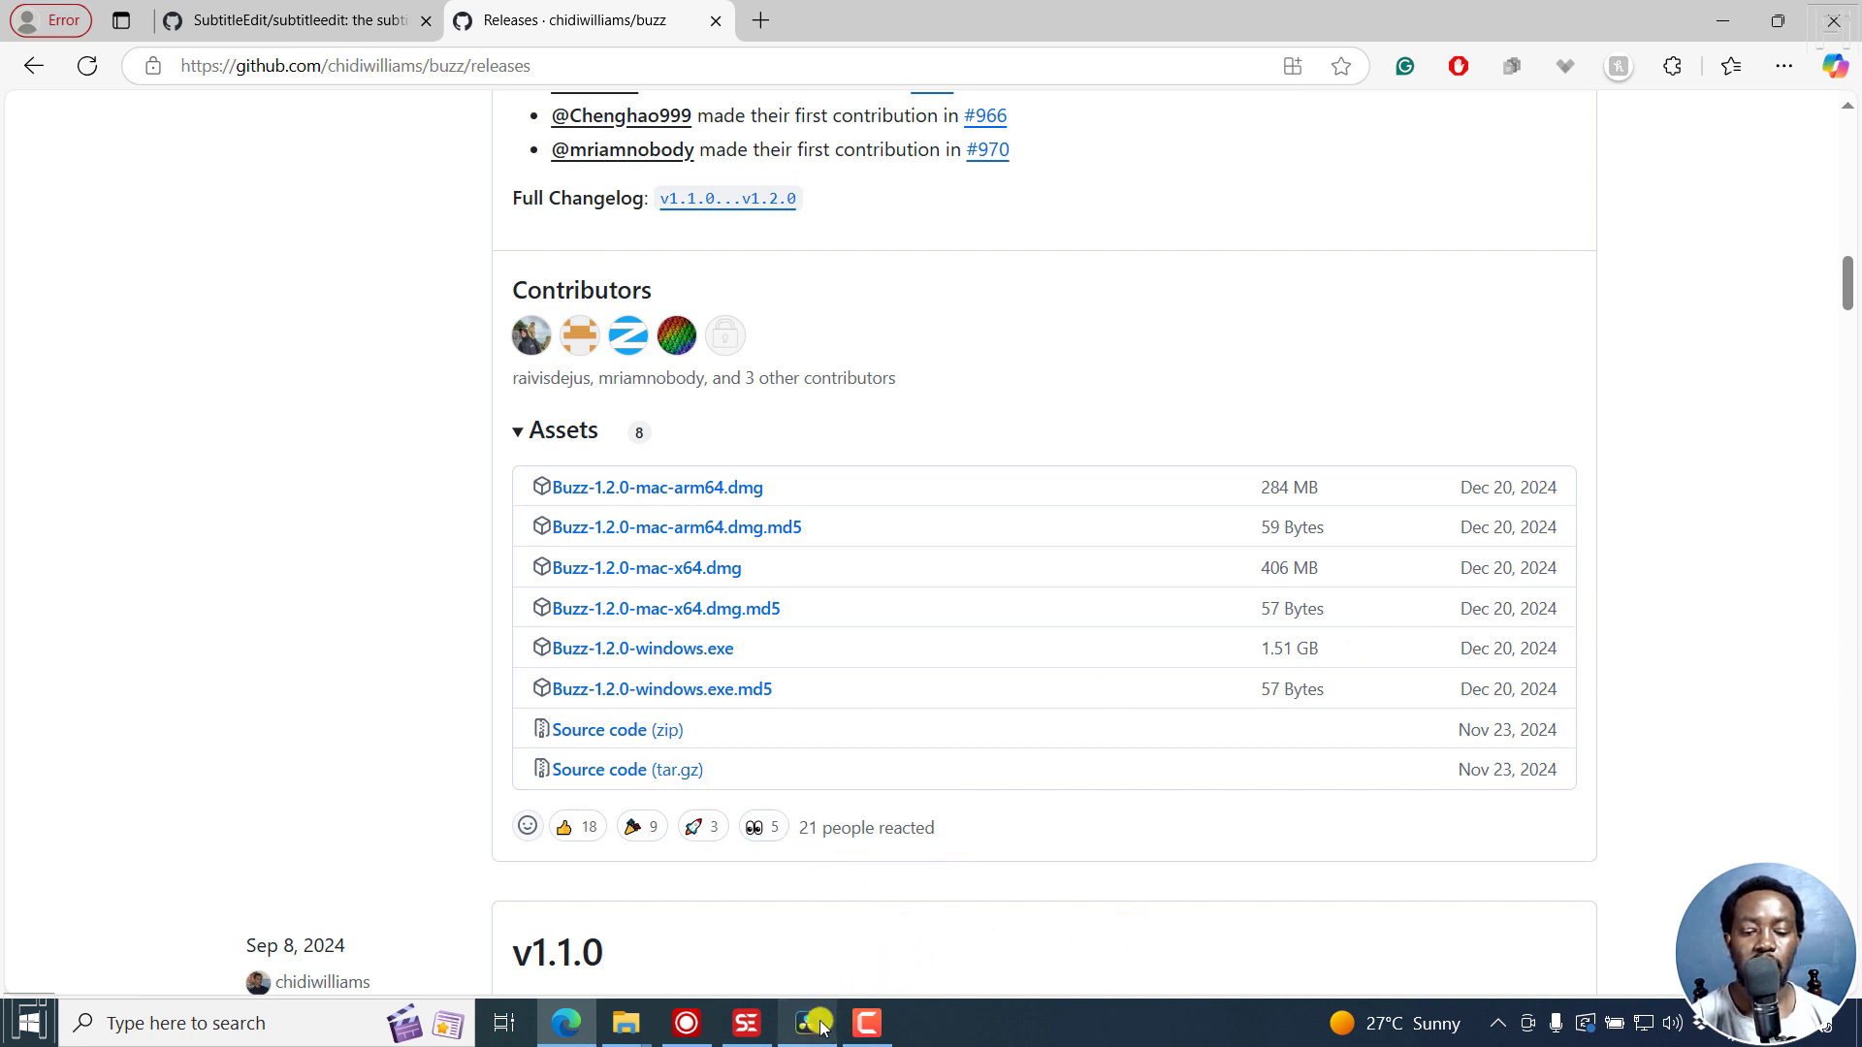
click(690, 1023)
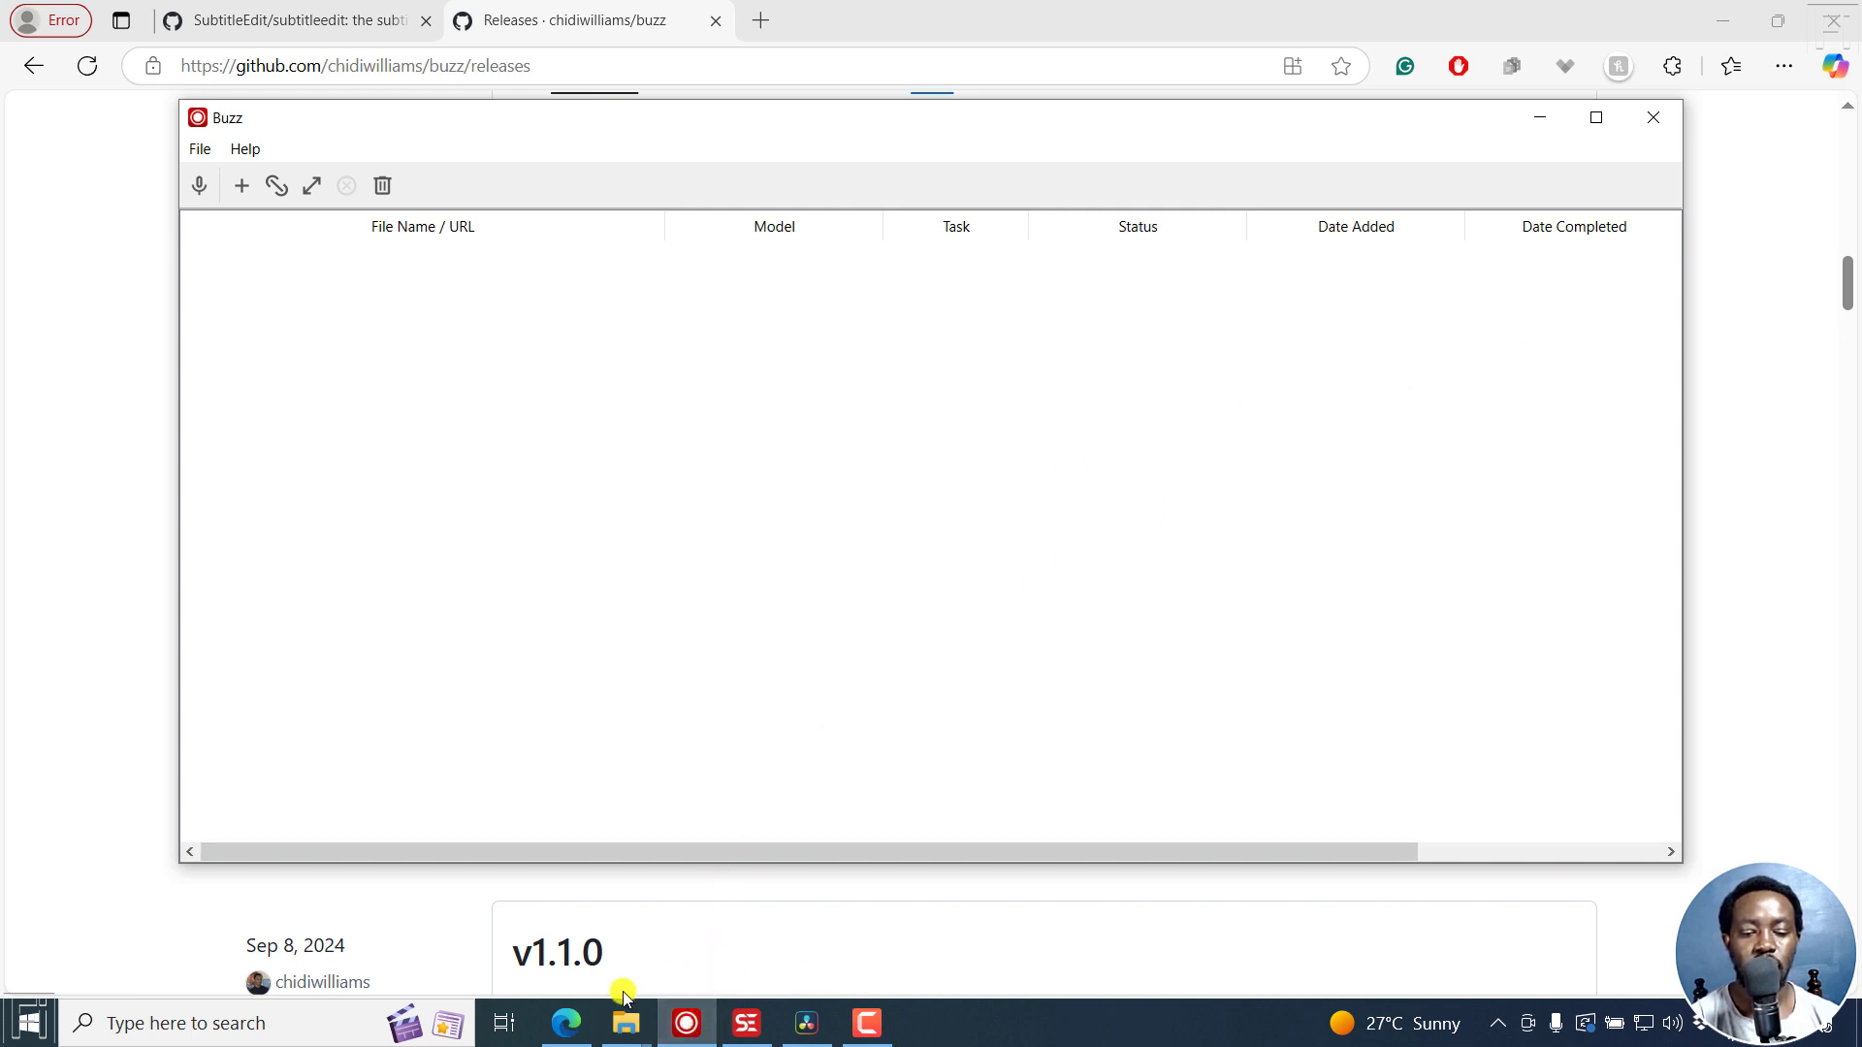
Drag Clip 3.mp4 from the Free DaVinci Subtitles folder into Buzz for transcription
click(626, 1020)
click(528, 931)
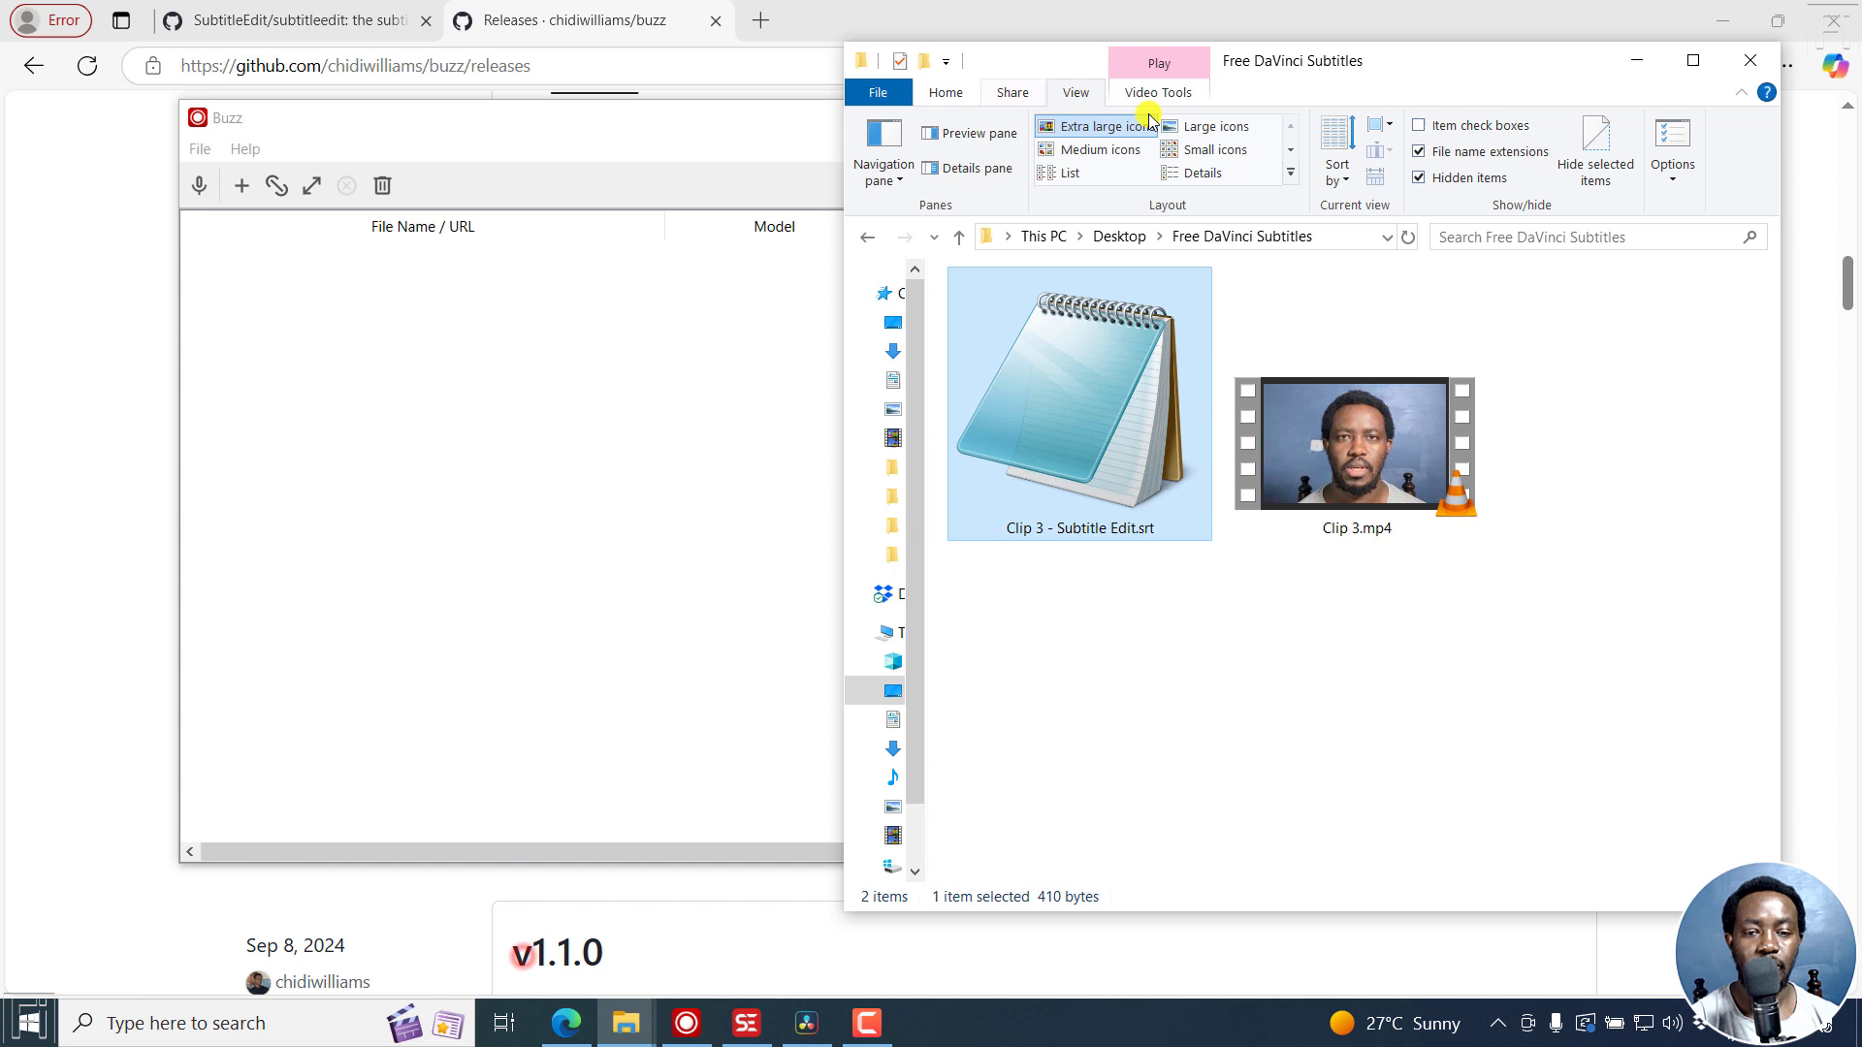
click(1356, 446)
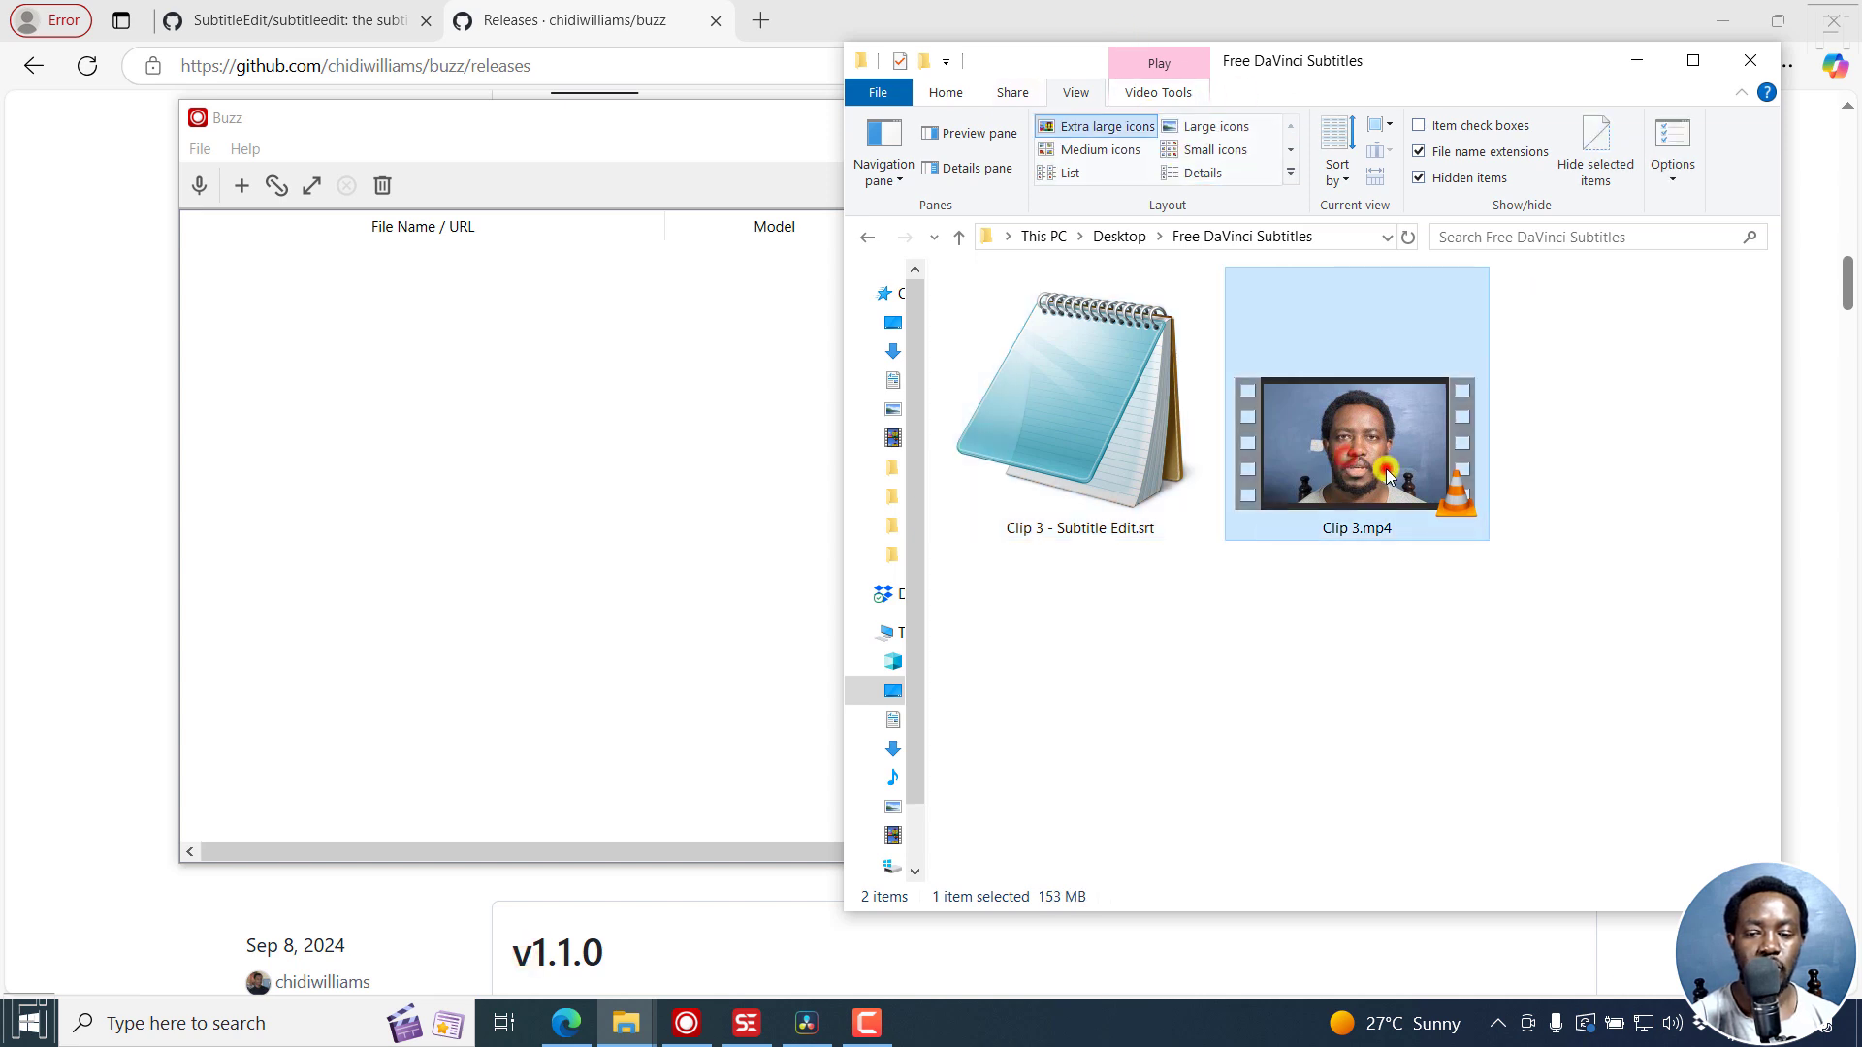
drag(1348, 454, 641, 512)
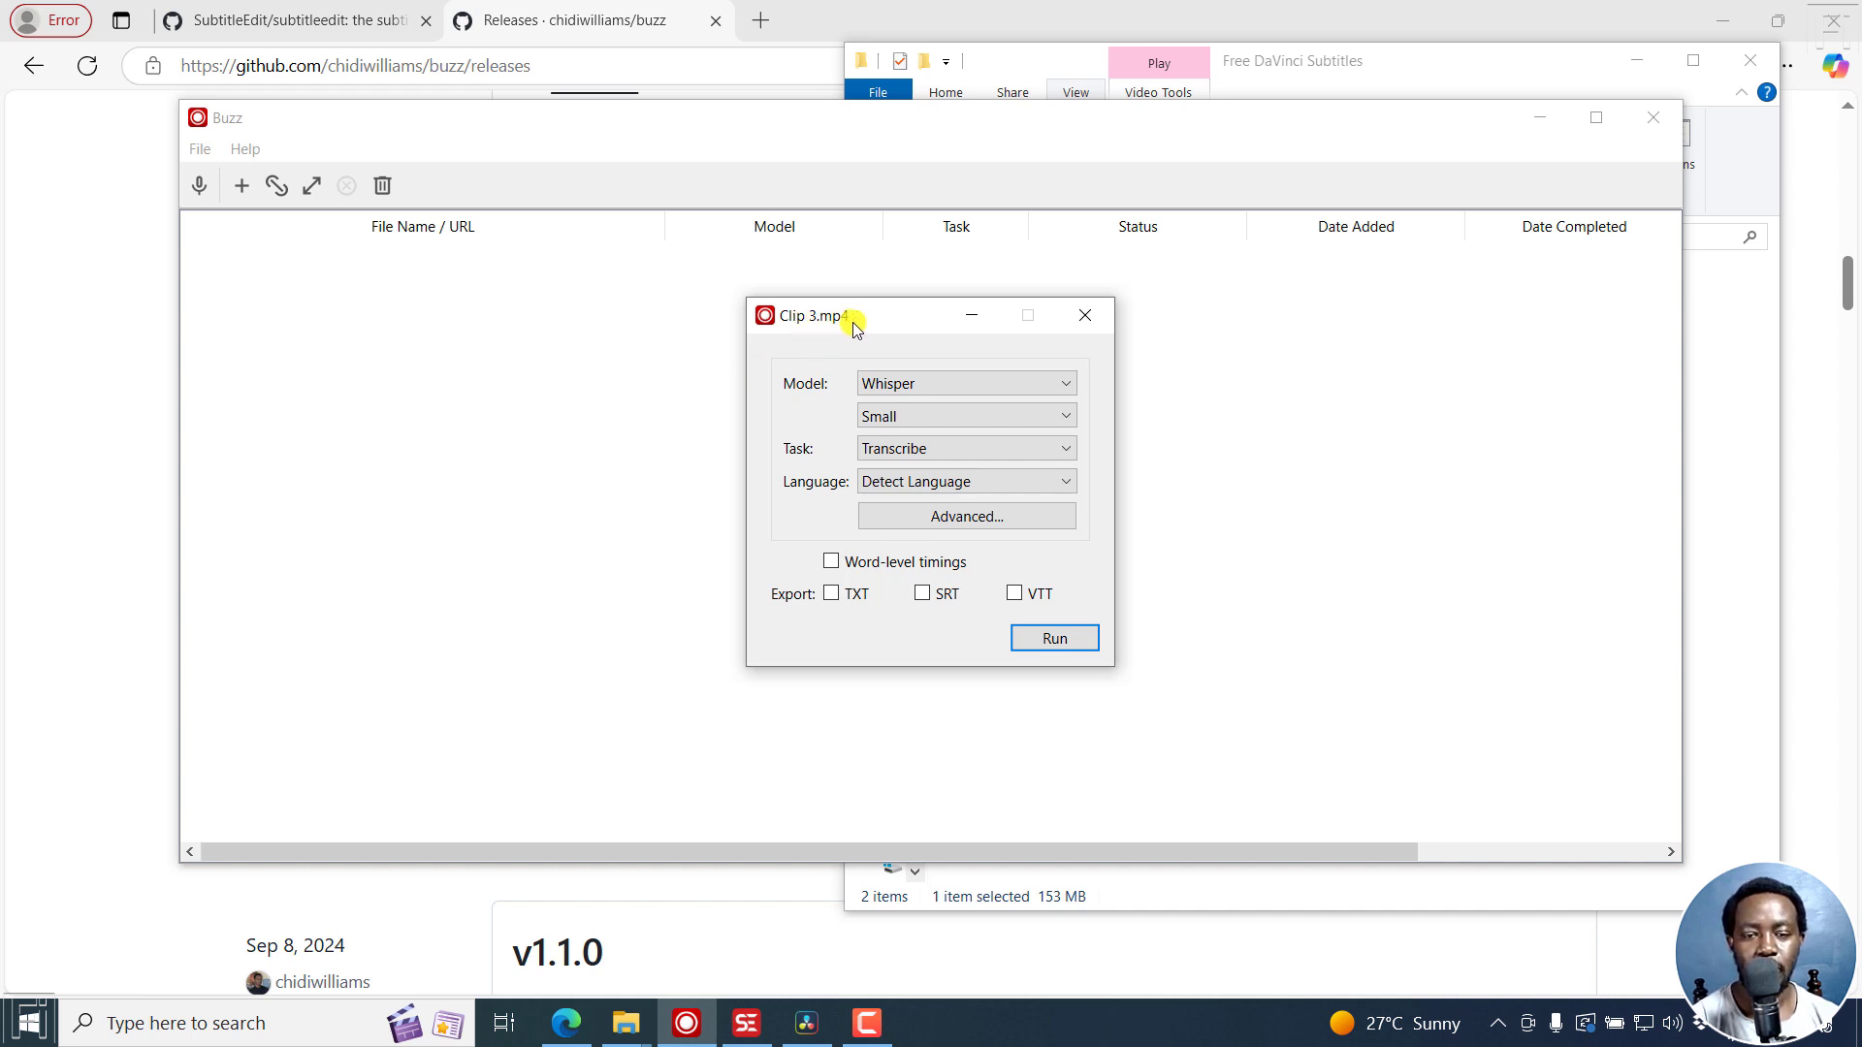
Review the model options, keeping Whisper, size Small, Transcribe and Detect Language
click(921, 384)
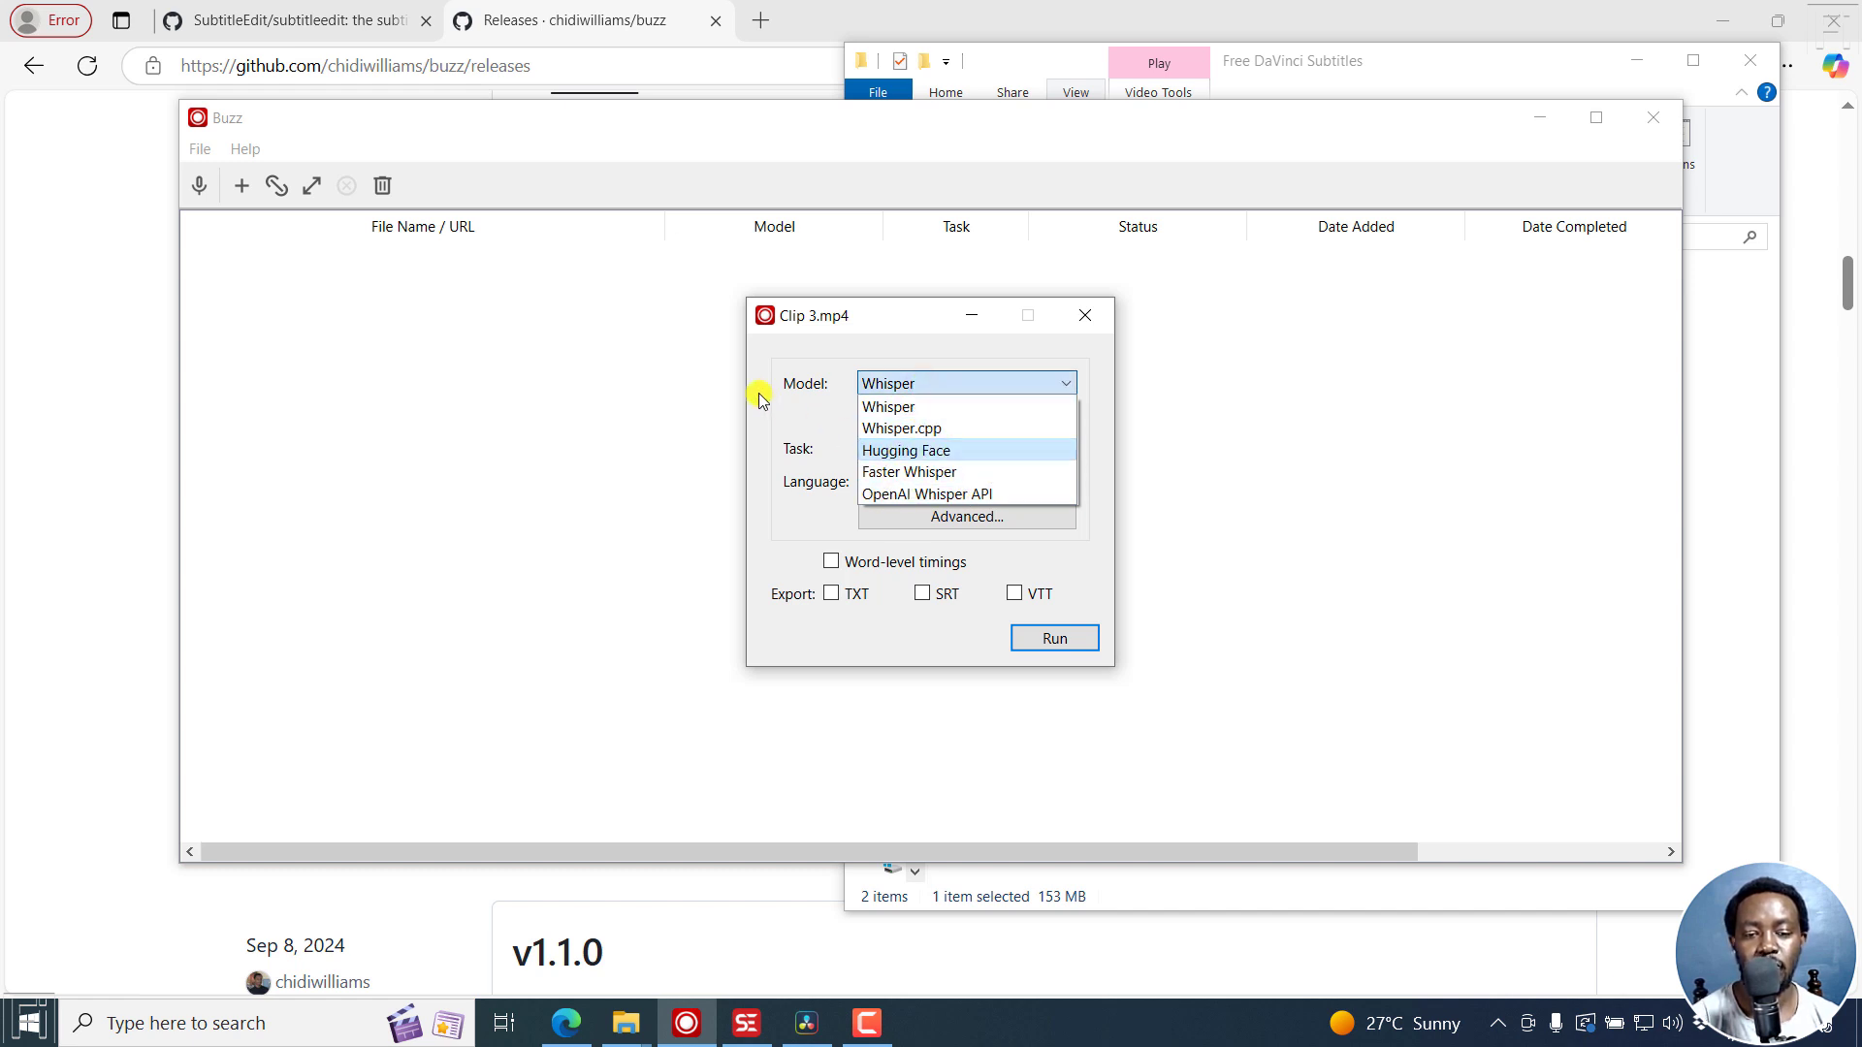
click(791, 408)
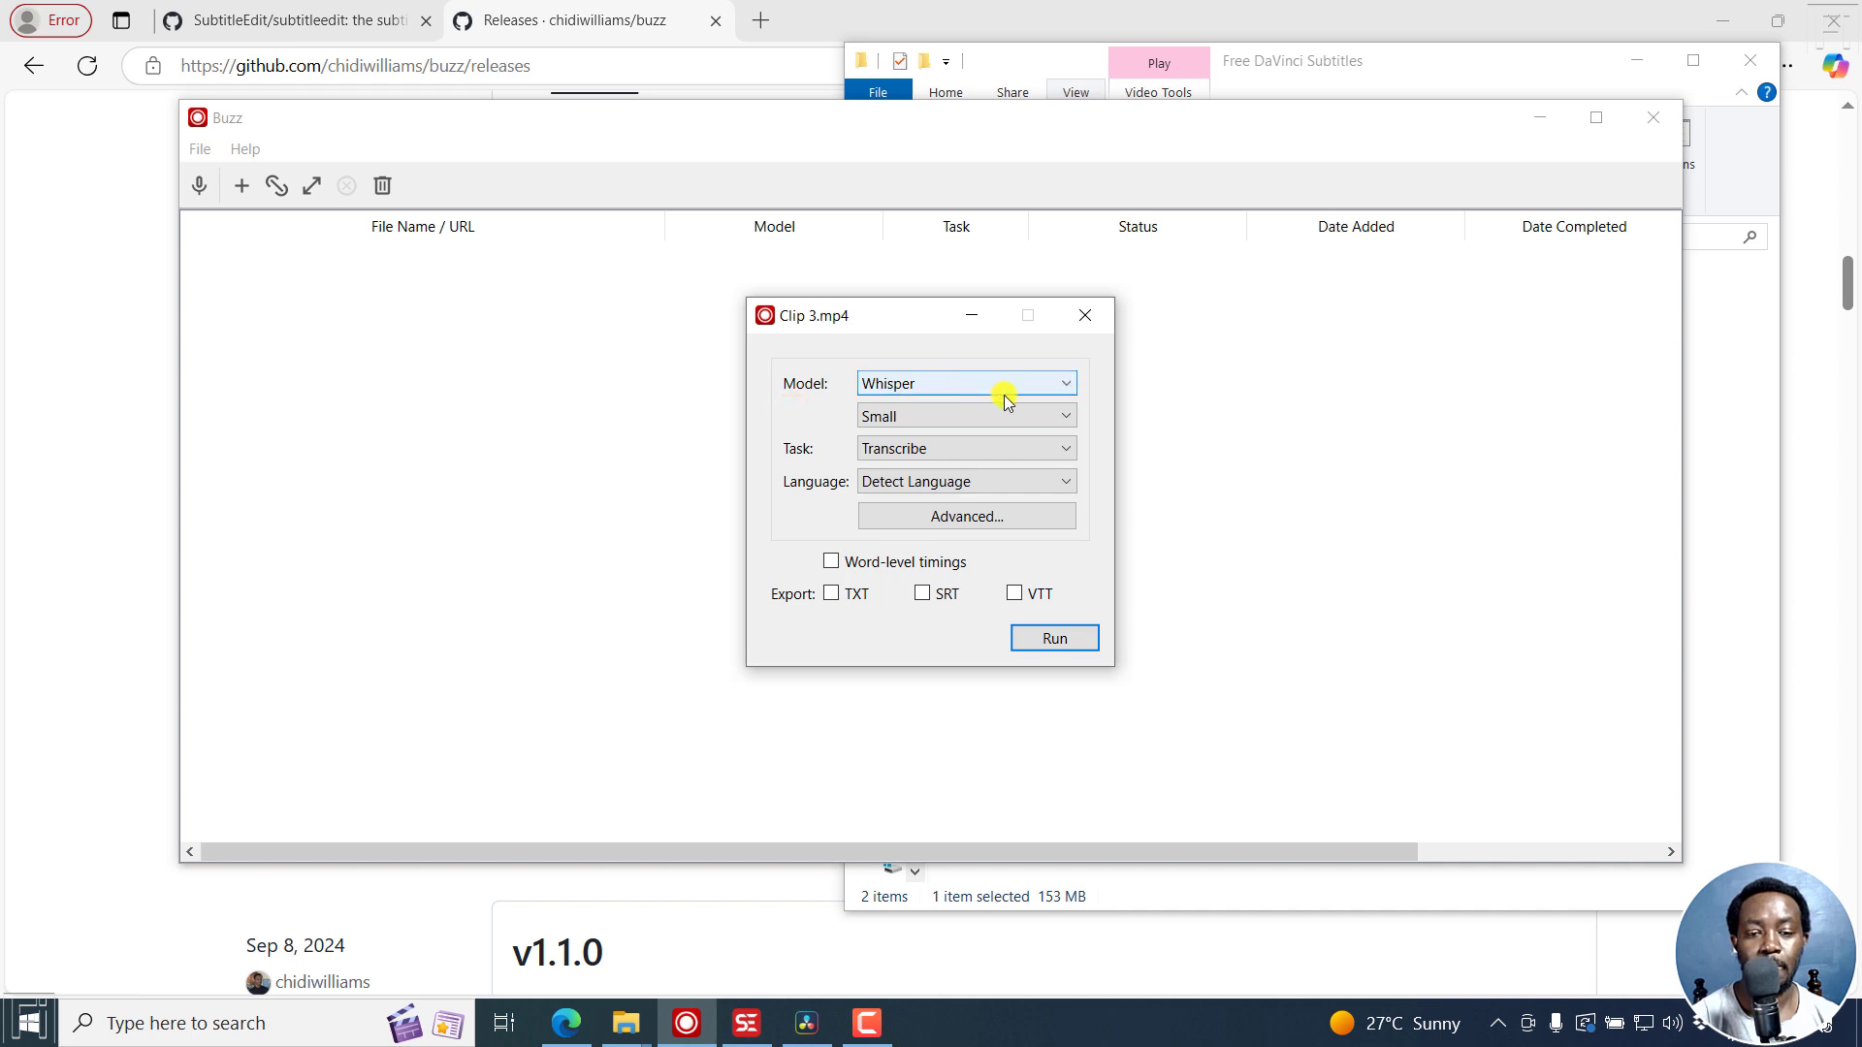
click(1071, 412)
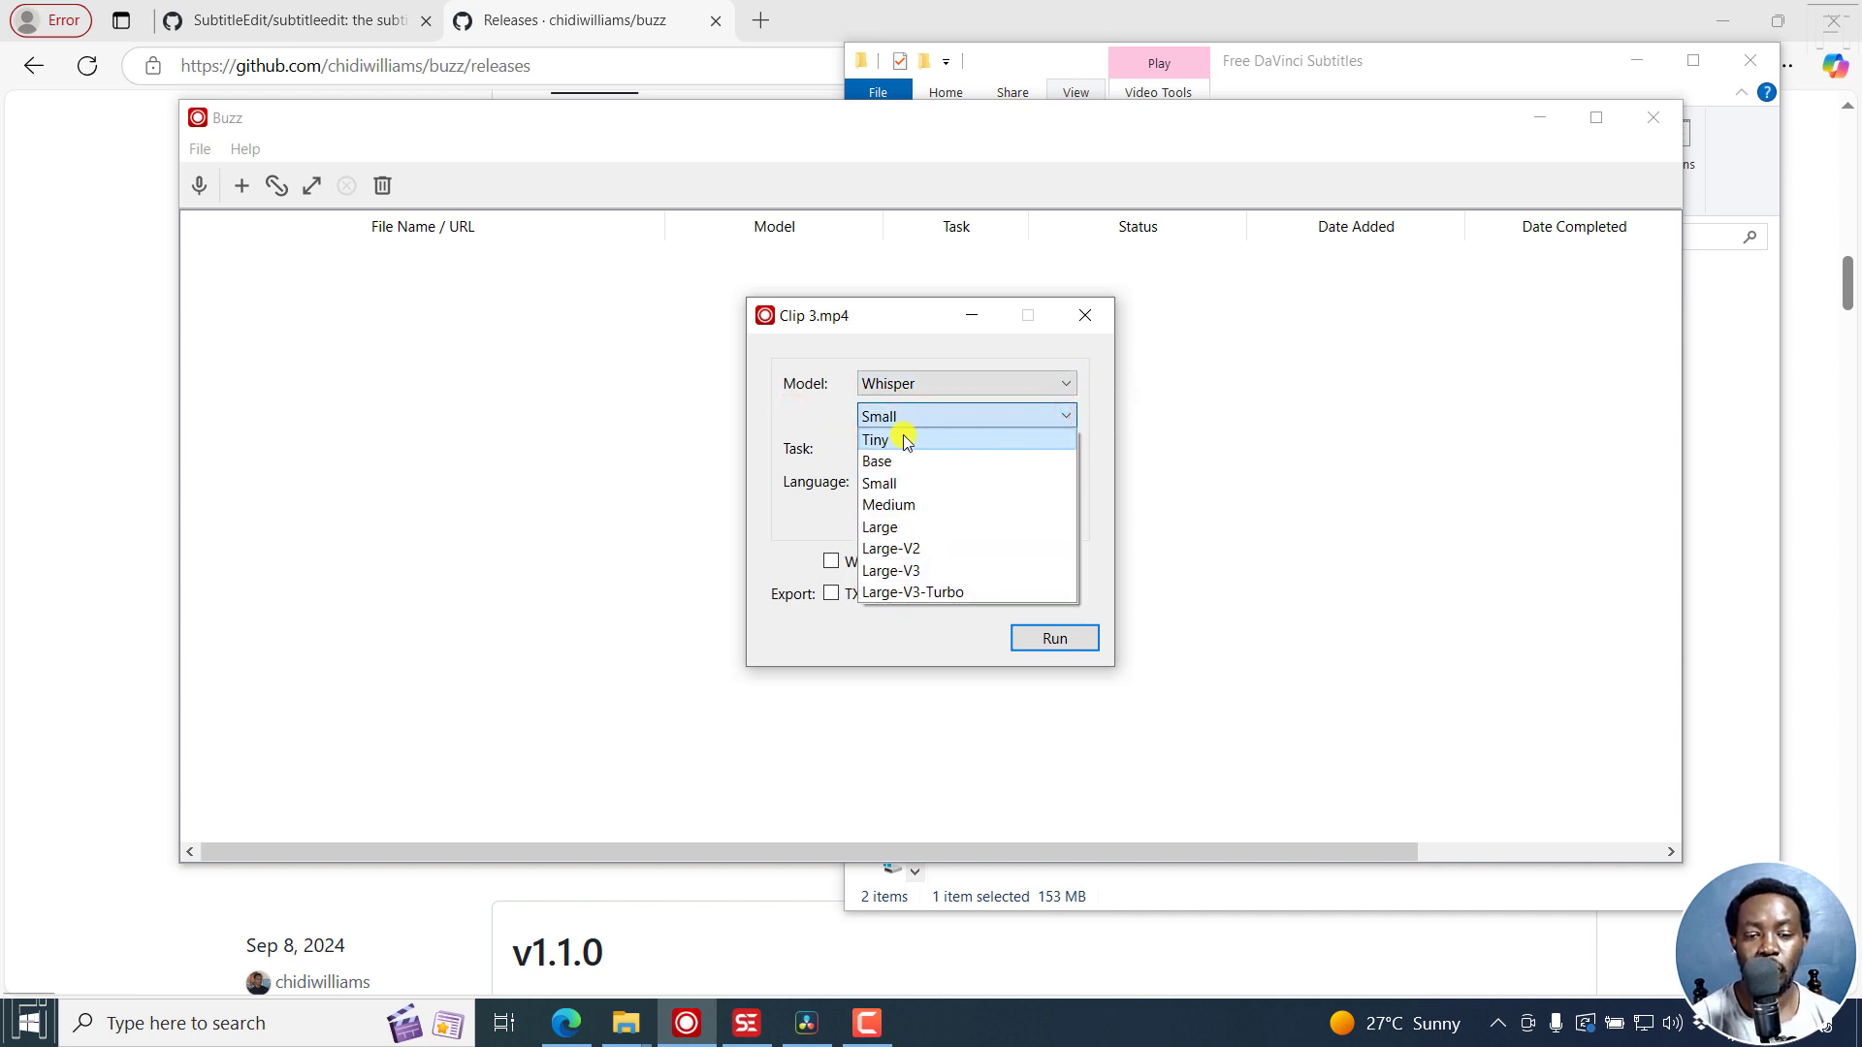
click(1117, 424)
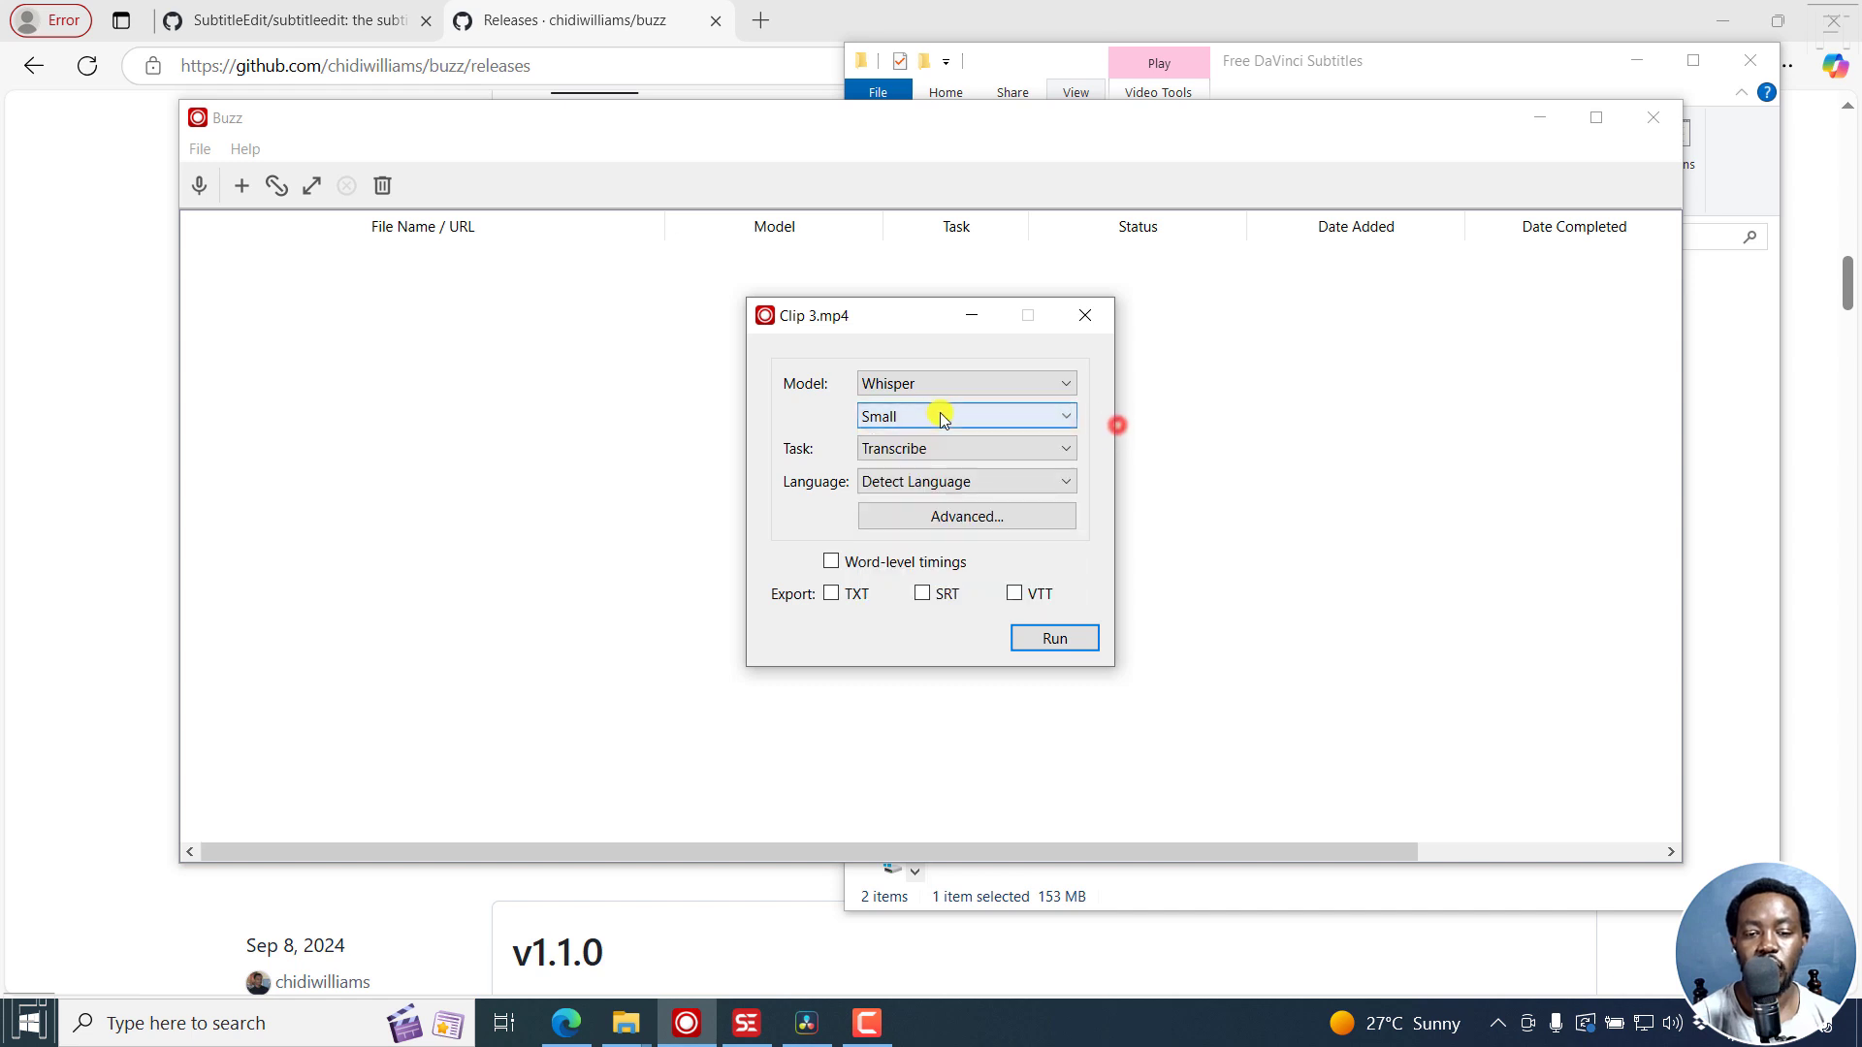
click(988, 422)
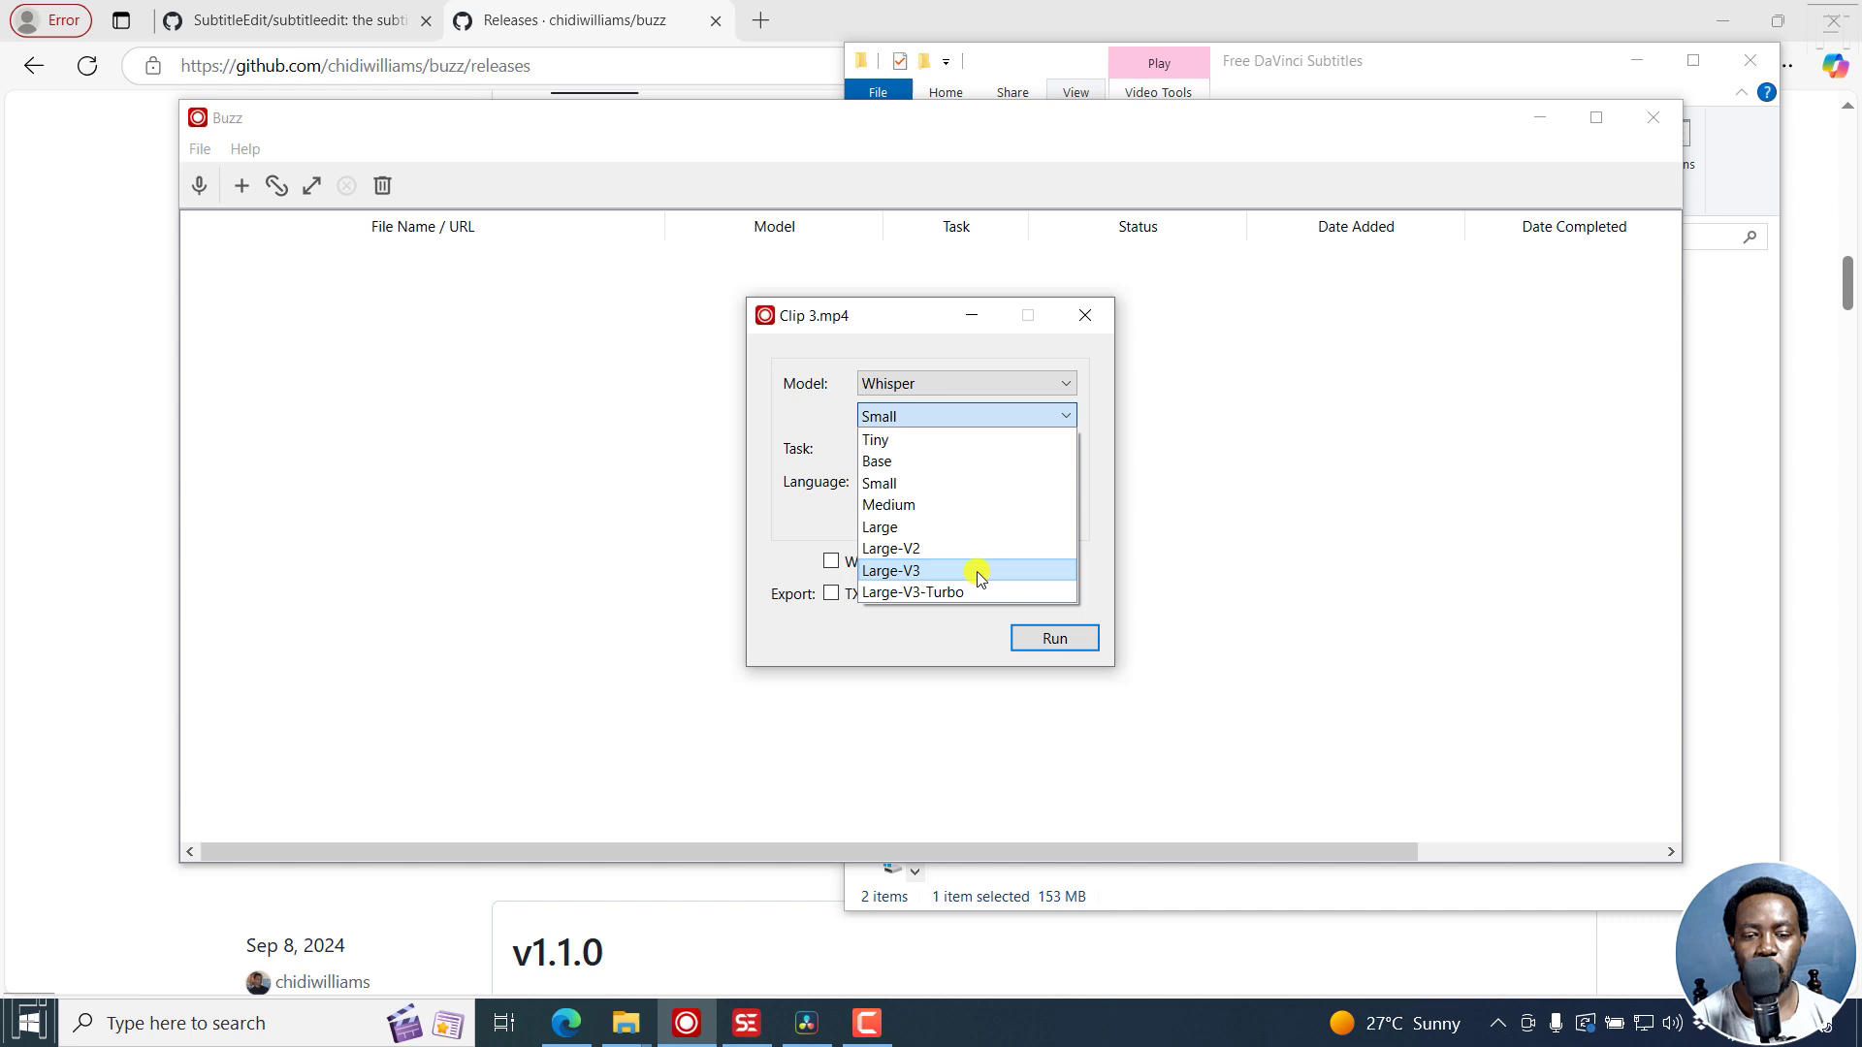
click(1114, 466)
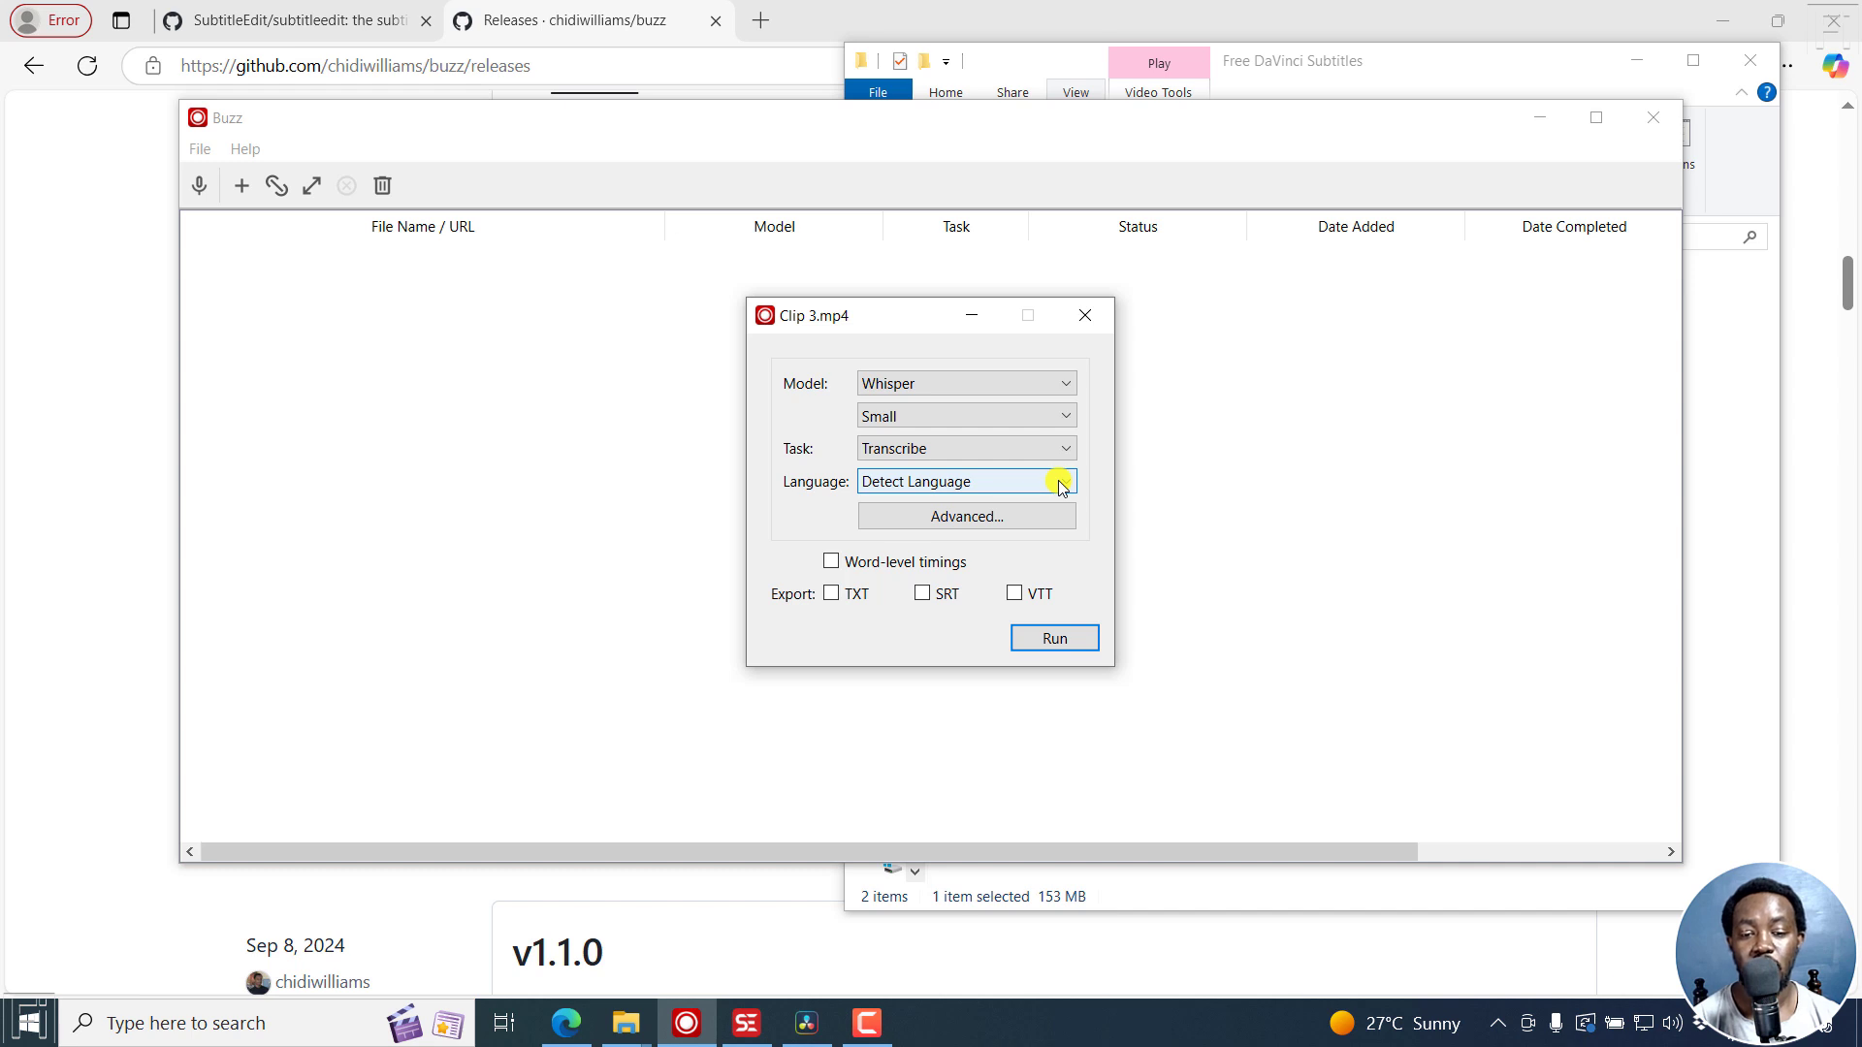
Run the Clip 3.mp4 transcription and open the completed two-segment transcript
click(1055, 640)
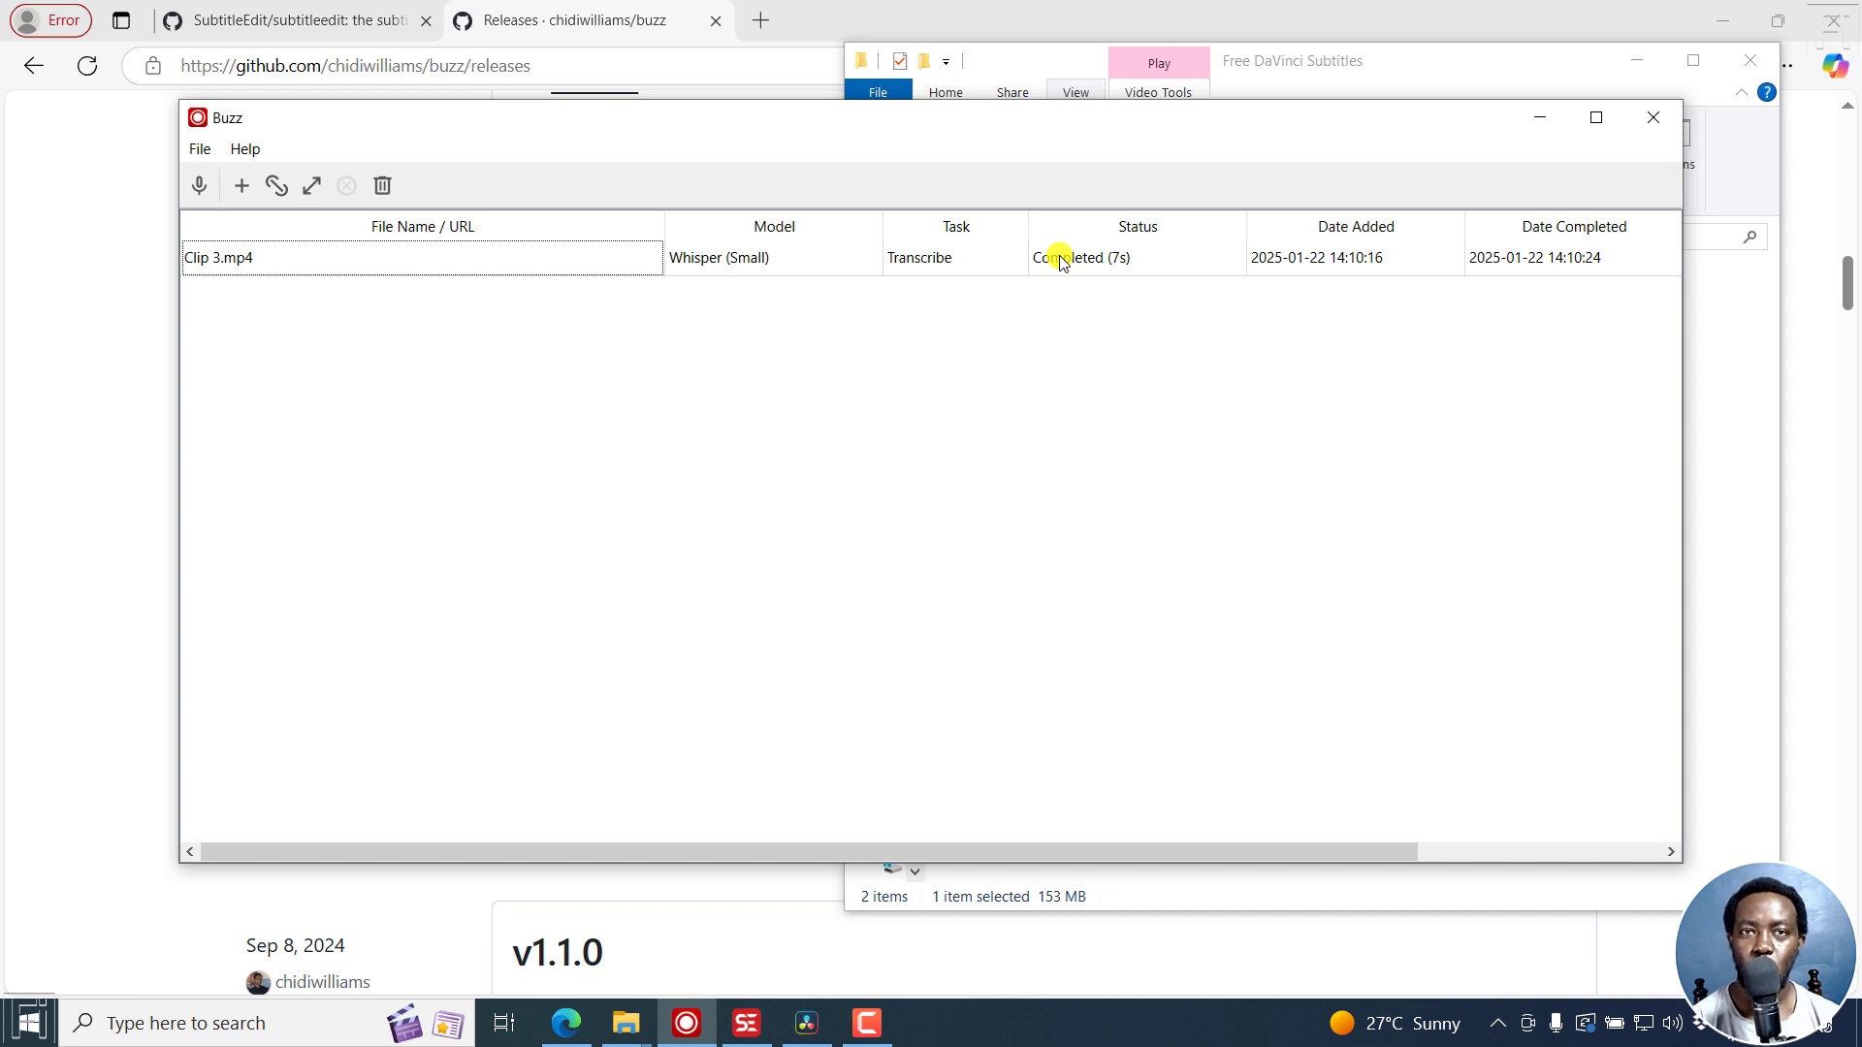
double_click(826, 261)
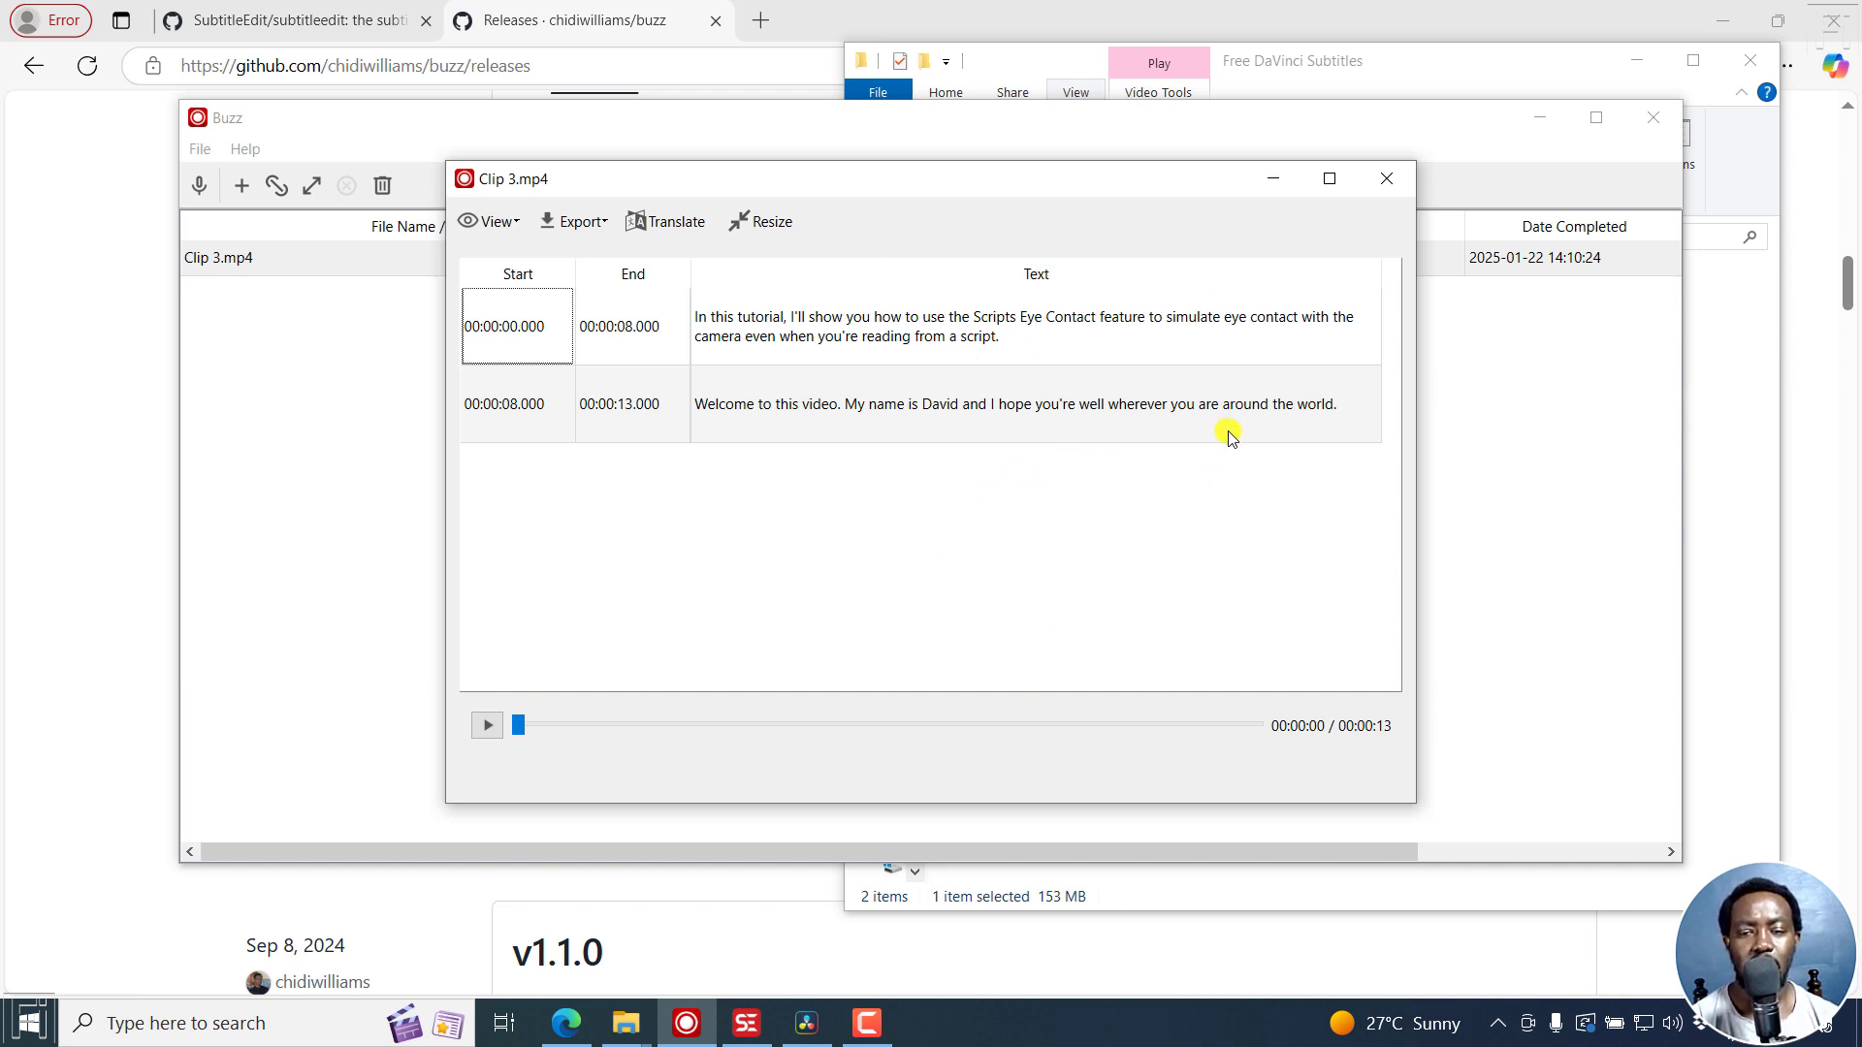
Maximize the transcript and resize it to 37 characters per subtitle, producing nine segments
click(1328, 180)
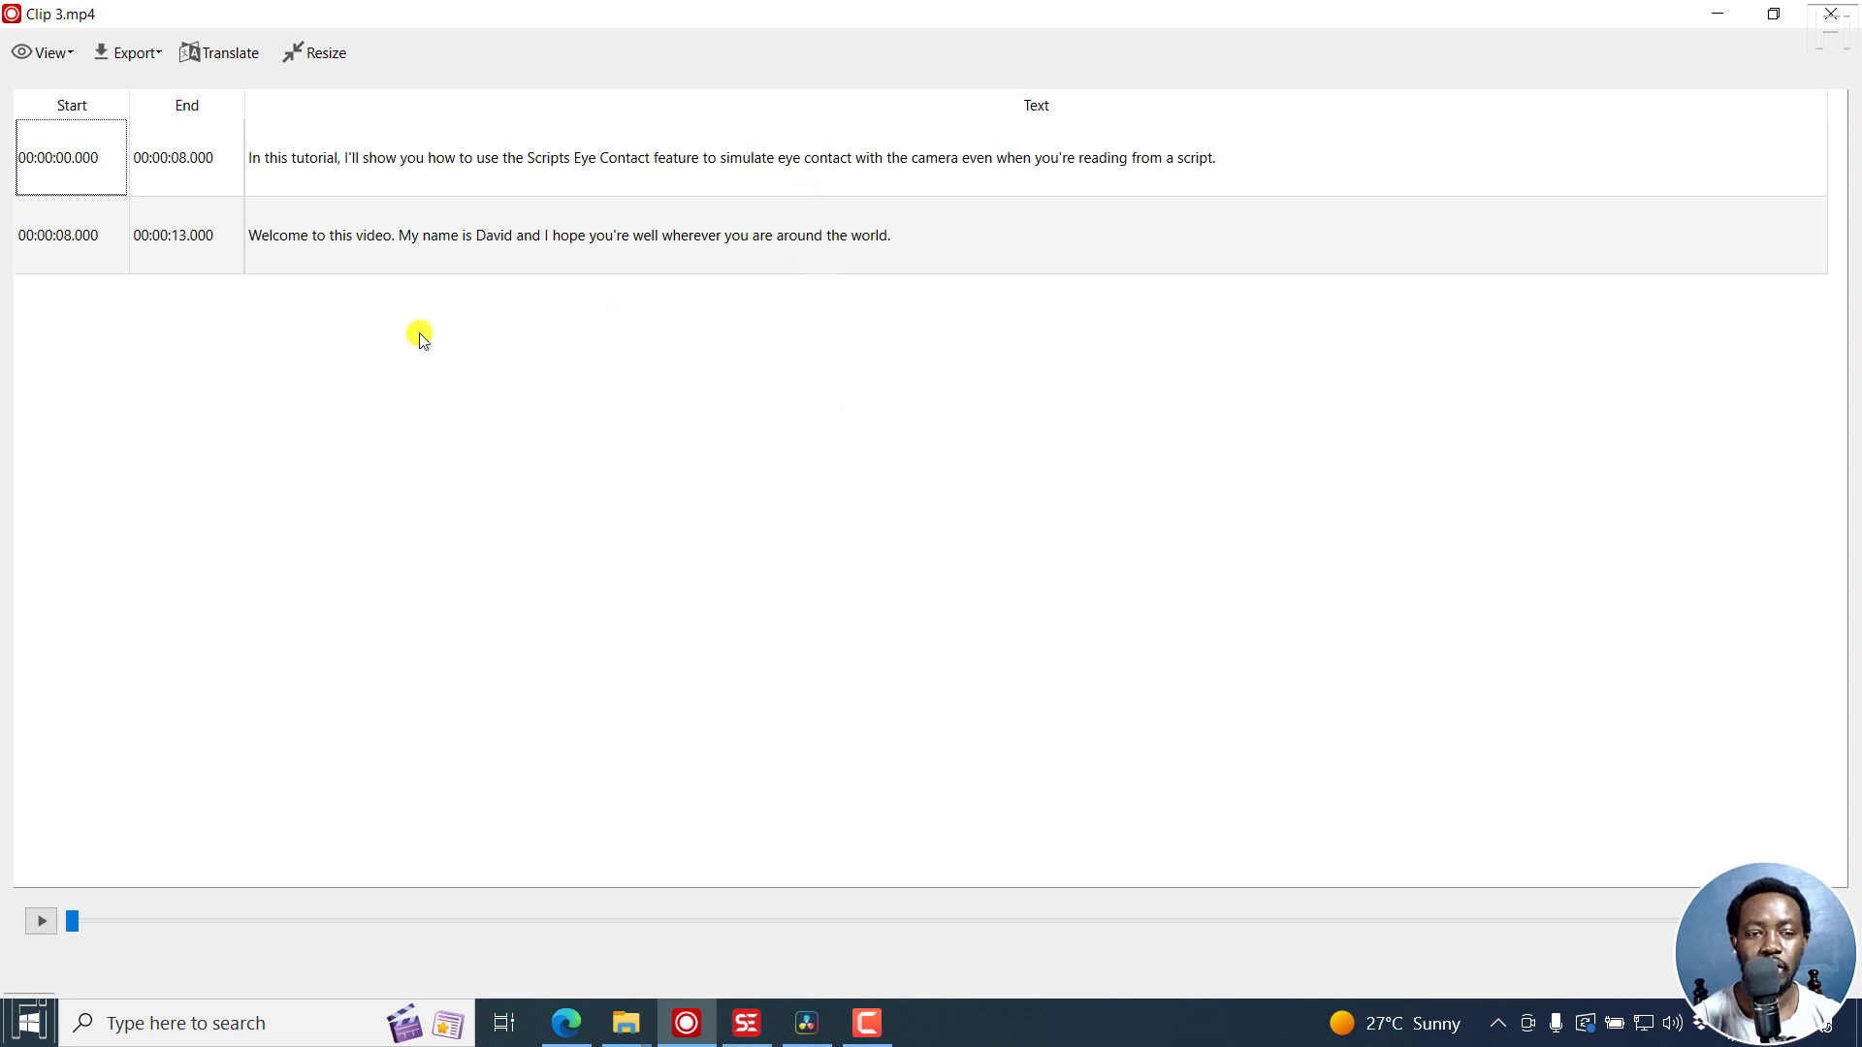
click(323, 56)
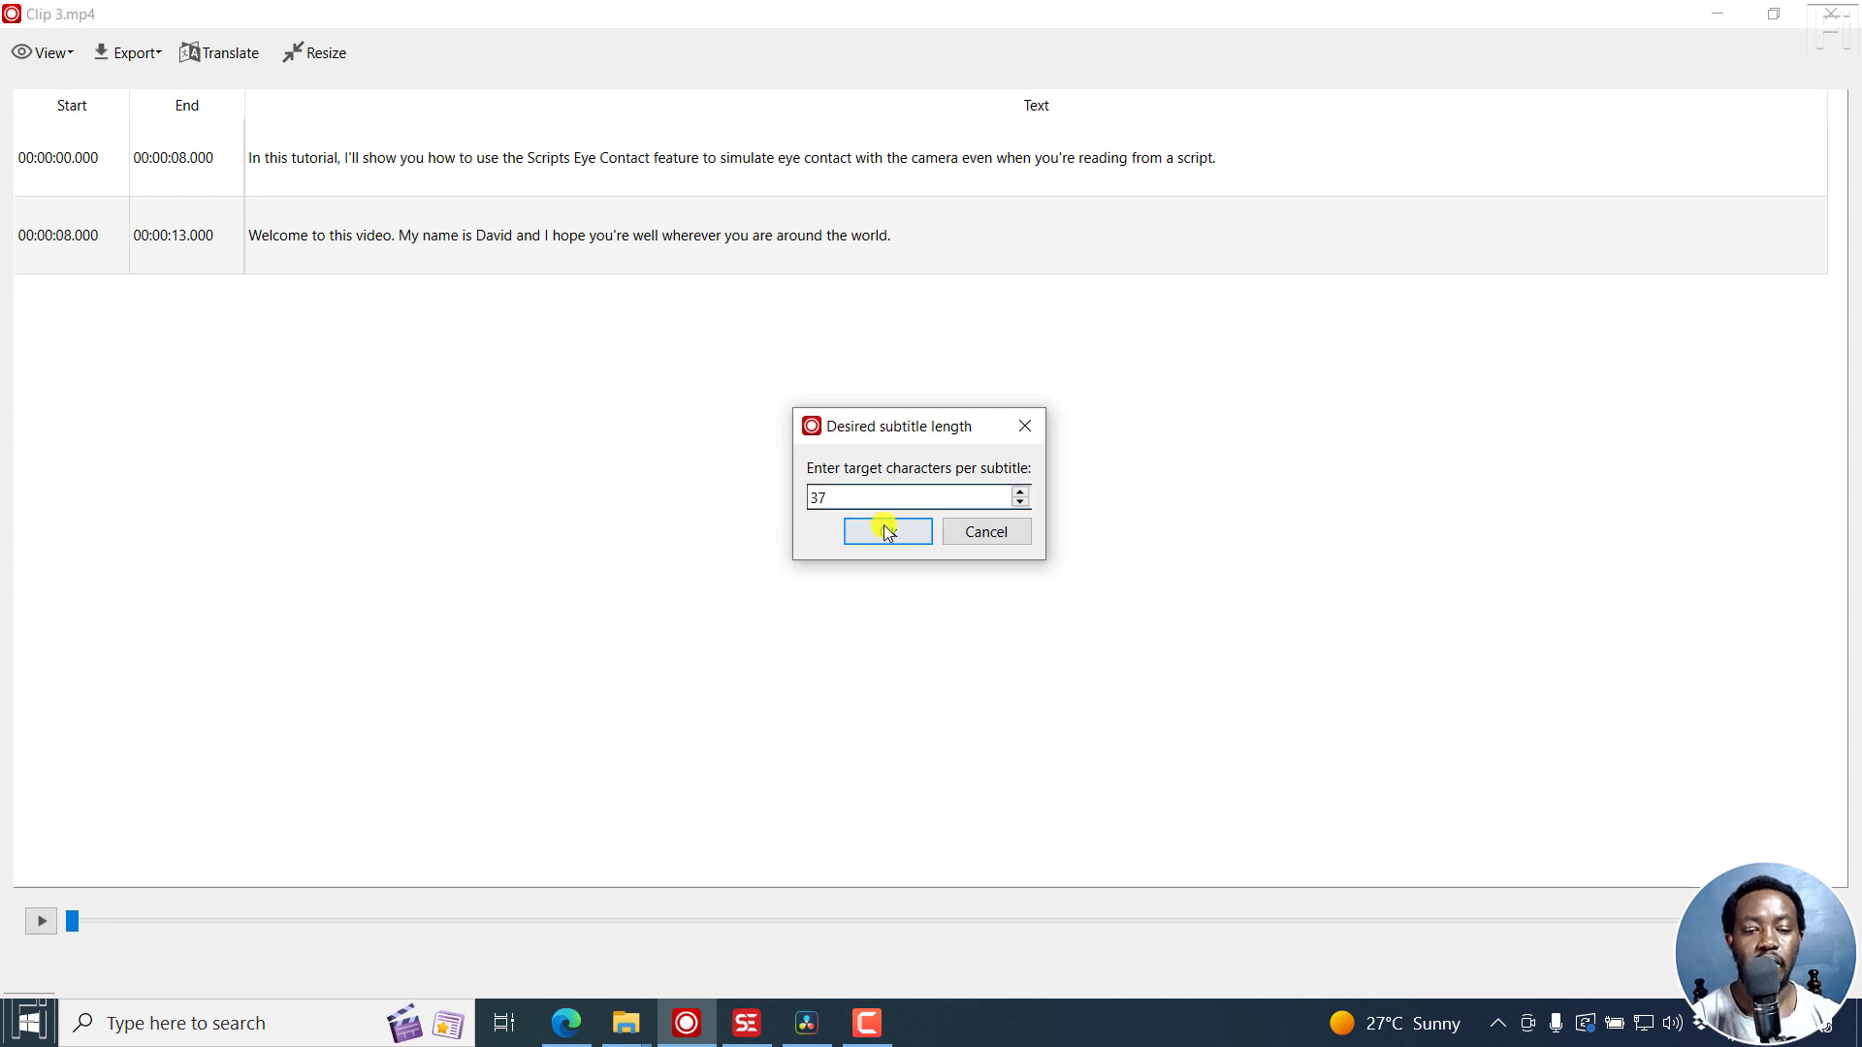
click(887, 533)
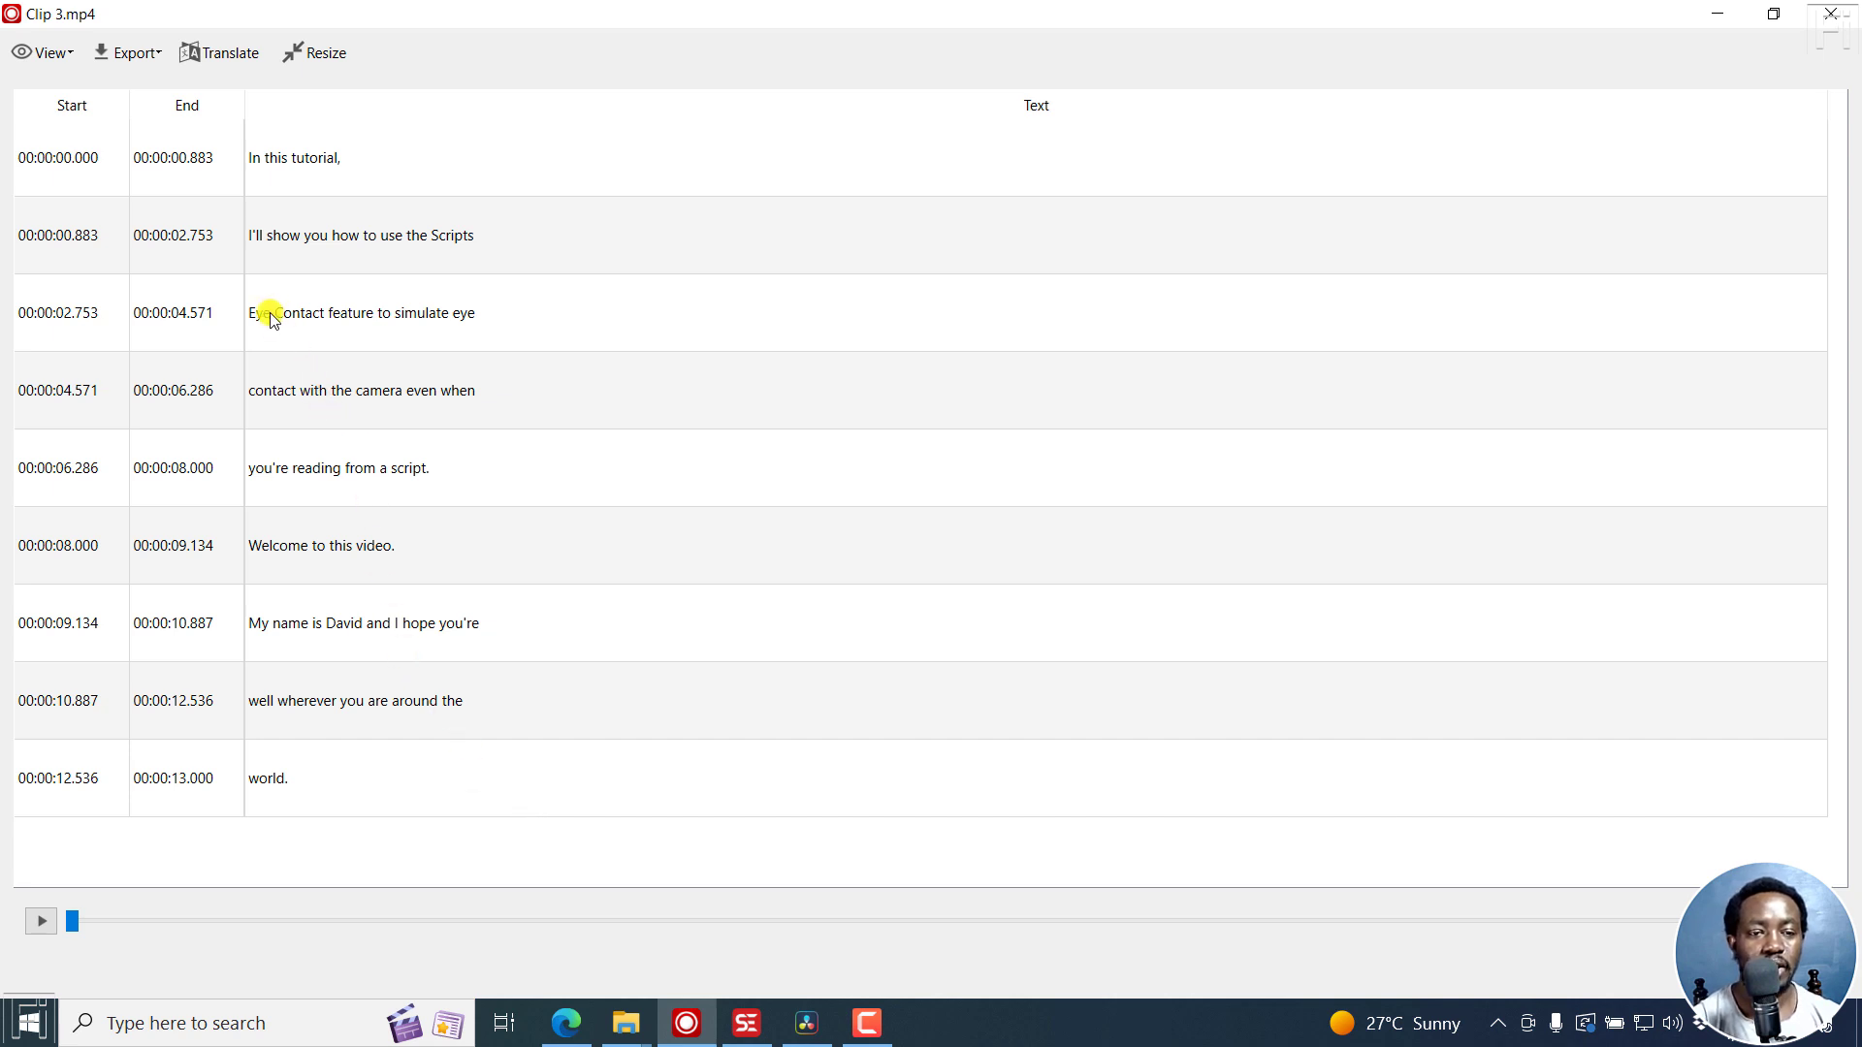
Export the transcript as SRT, saved as 'Clip 3 - Buzz.srt' in Free DaVinci Subtitles
click(153, 54)
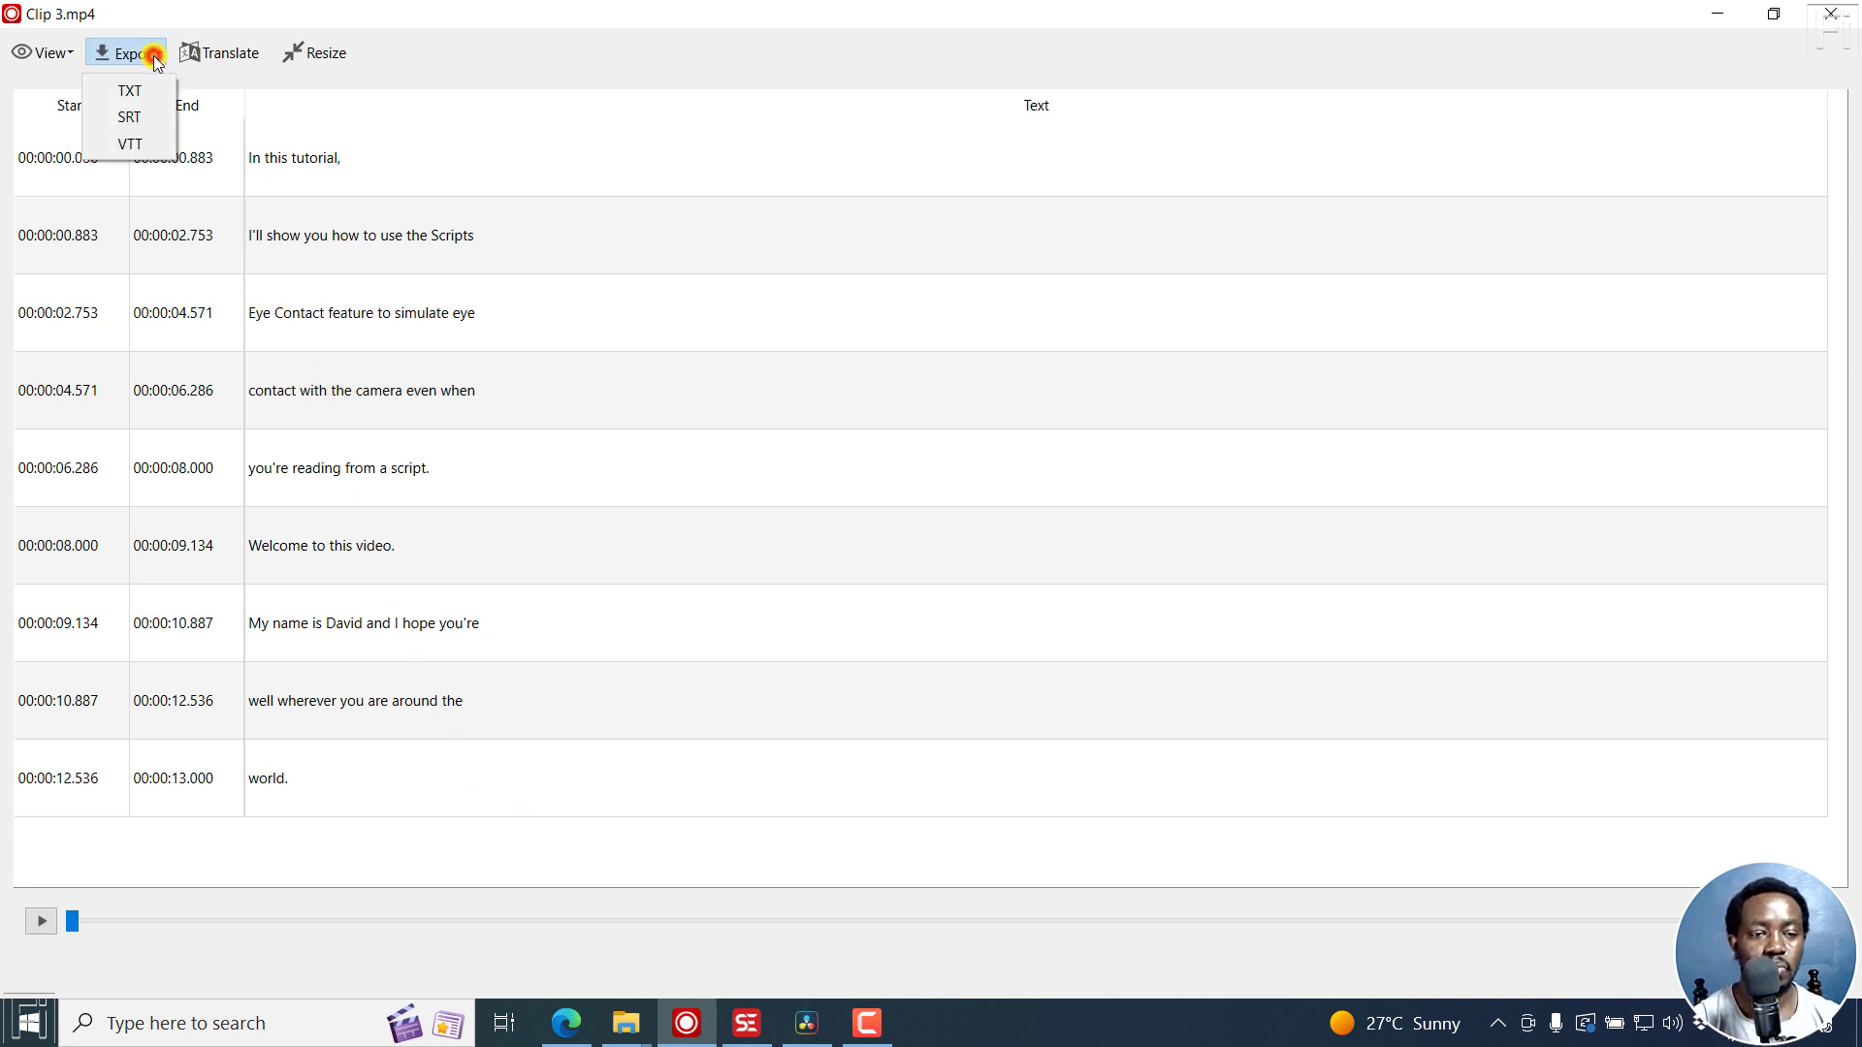
click(129, 117)
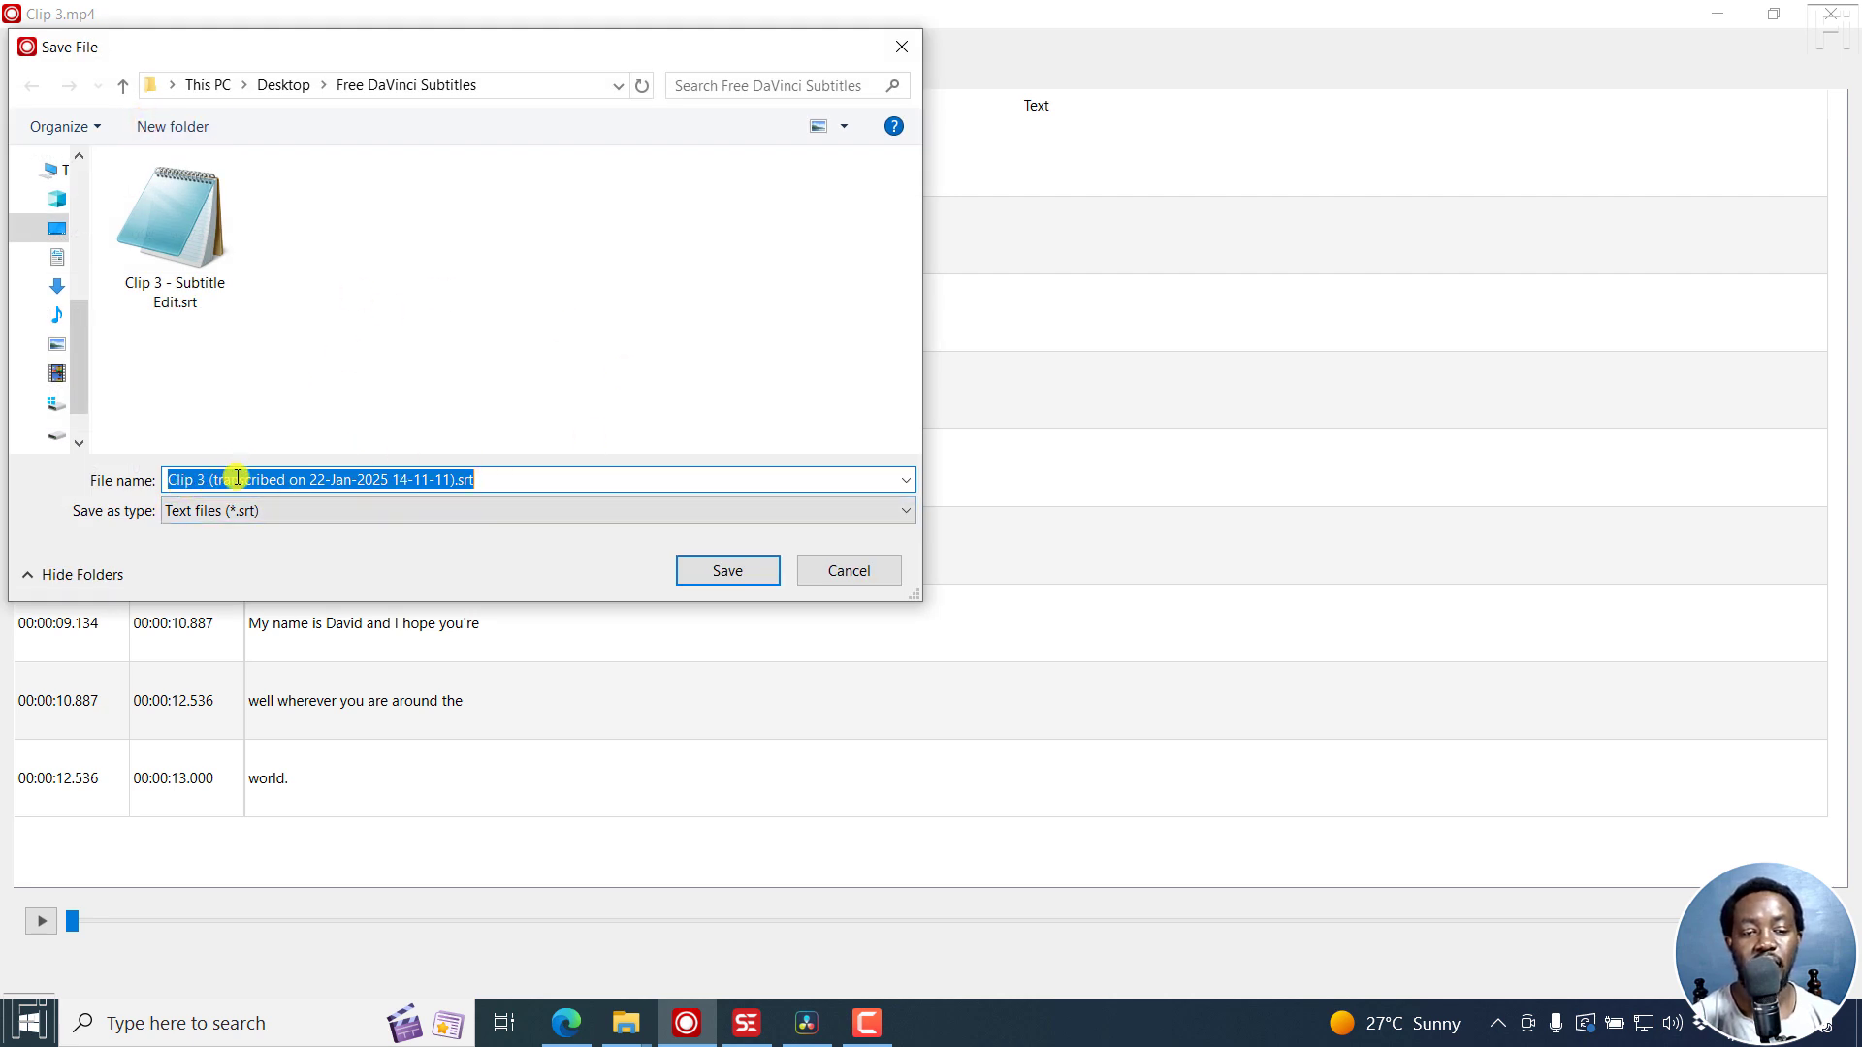
click(207, 479)
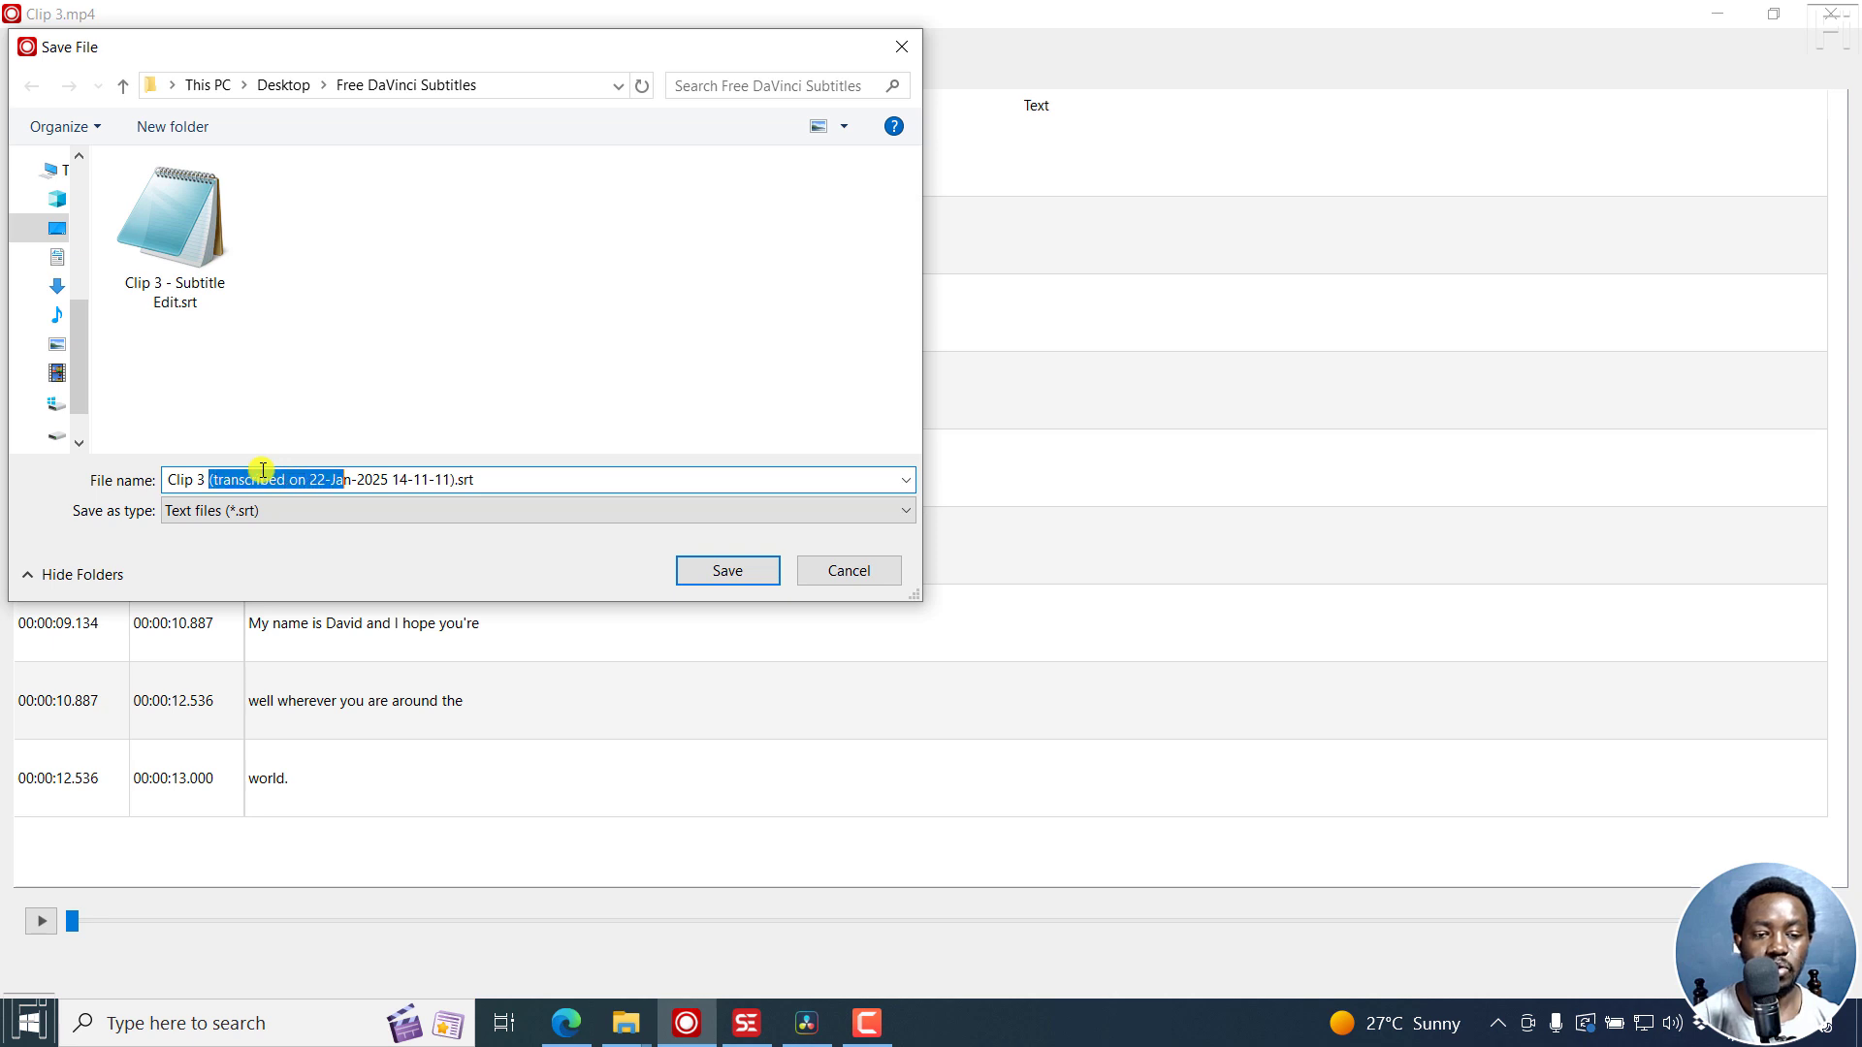
key(shift+Right)
key(shift+Right)
key(shift+Right)
key(shift+Right)
key(shift+Right)
key(shift+Right)
key(shift+Right)
key(shift+Right)
key(shift+Right)
key(shift+Right)
key(shift+Right)
key(shift+Right)
key(shift+Right)
key(shift+Right)
key(shift+Right)
key(shift+Right)
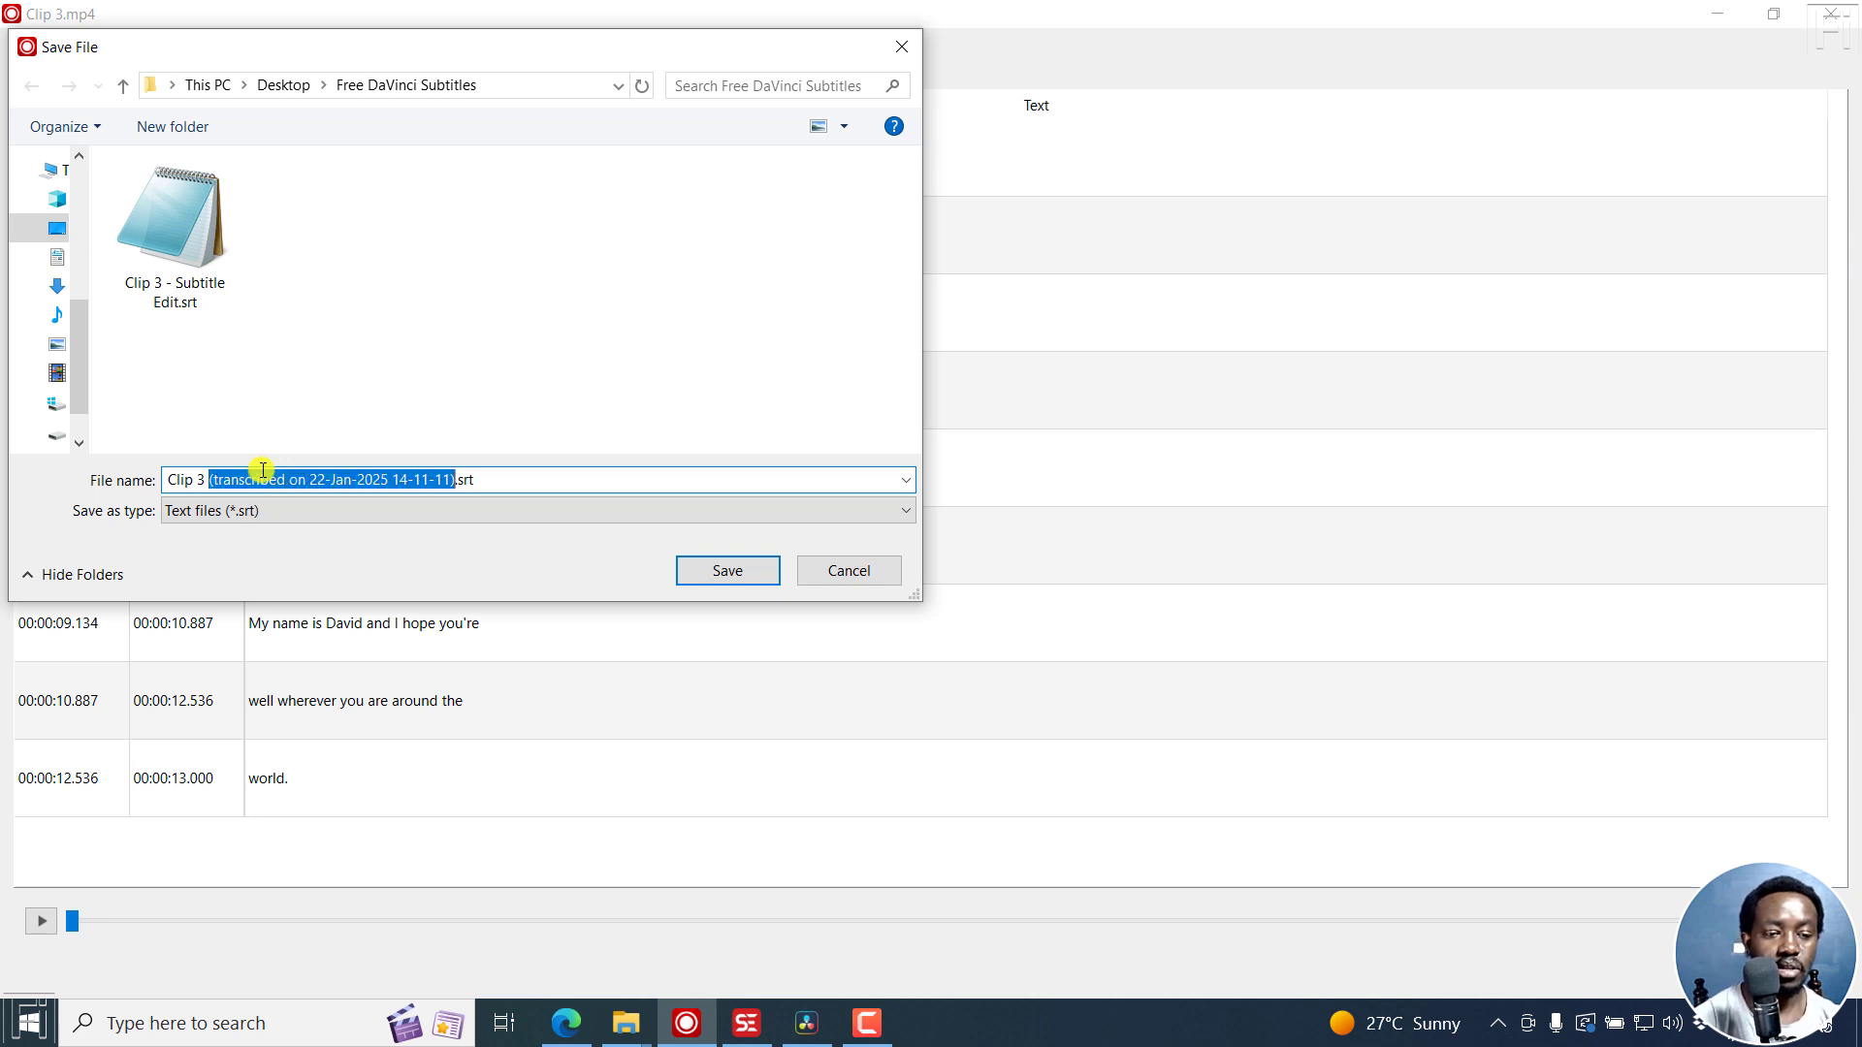
text(- Buzz)
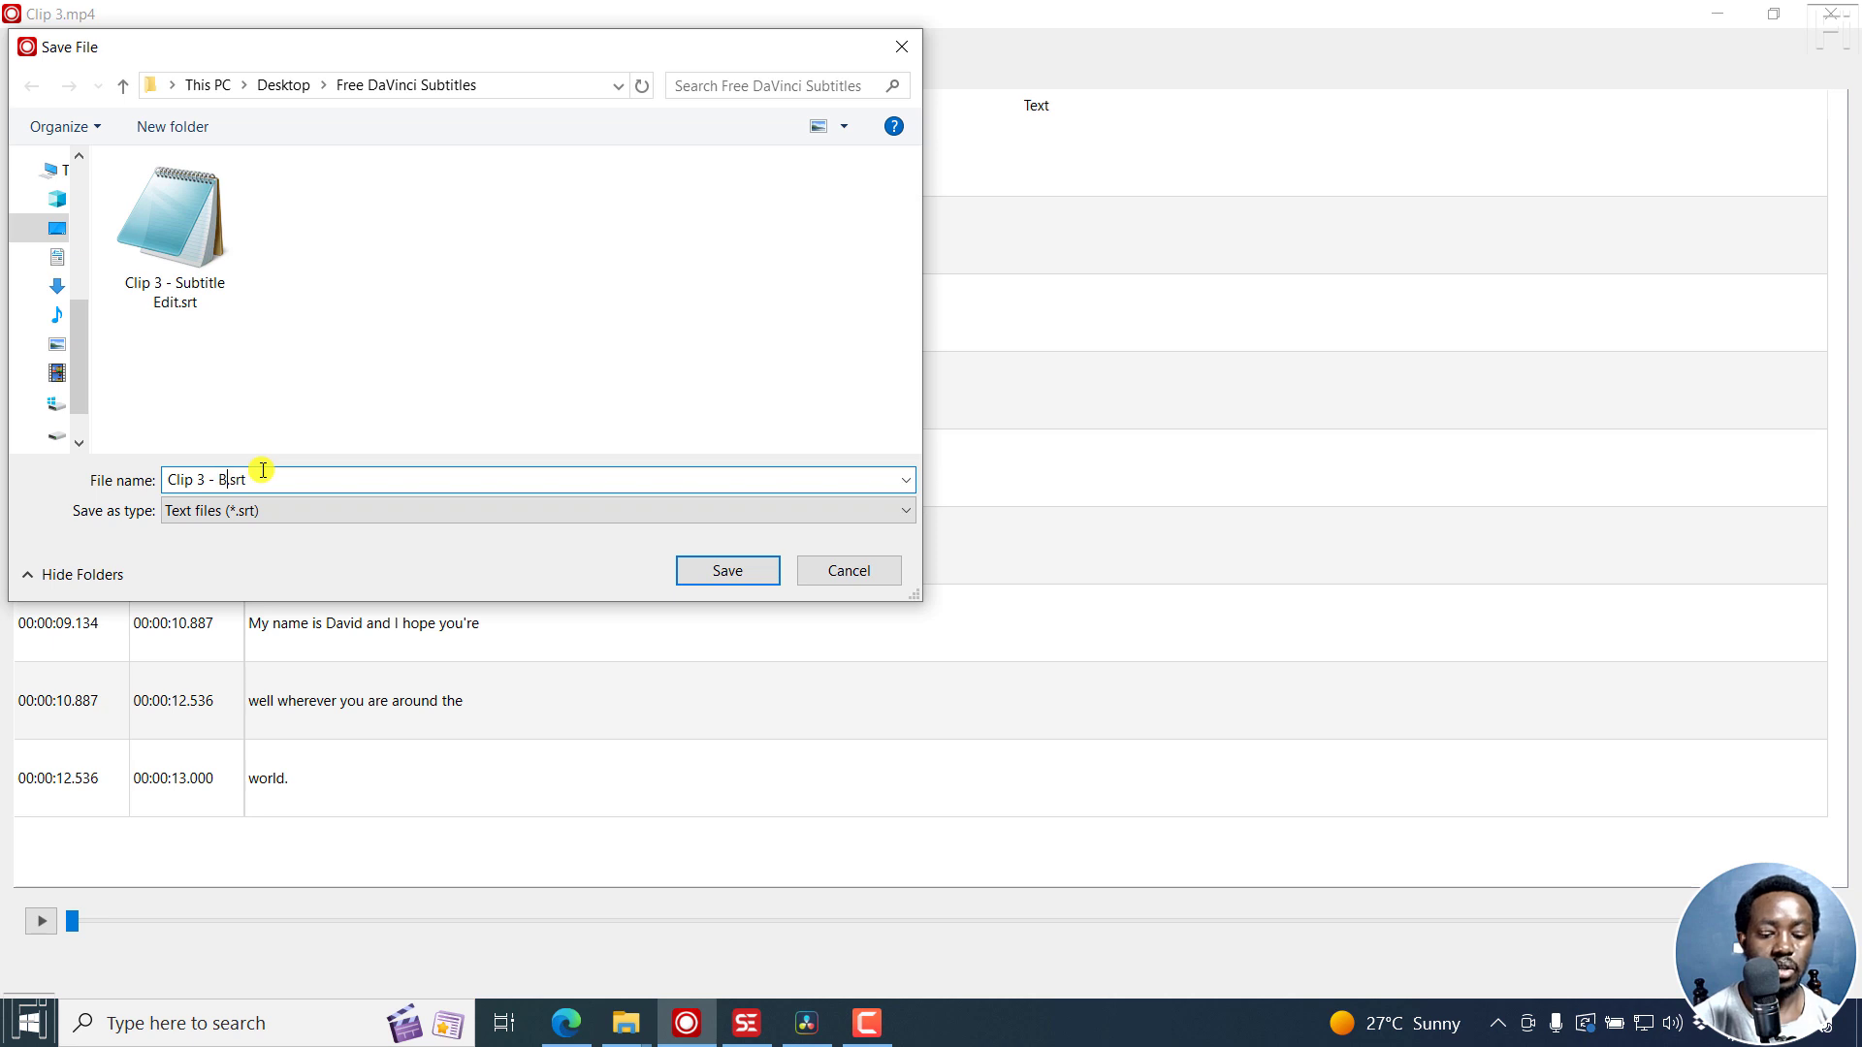
click(728, 571)
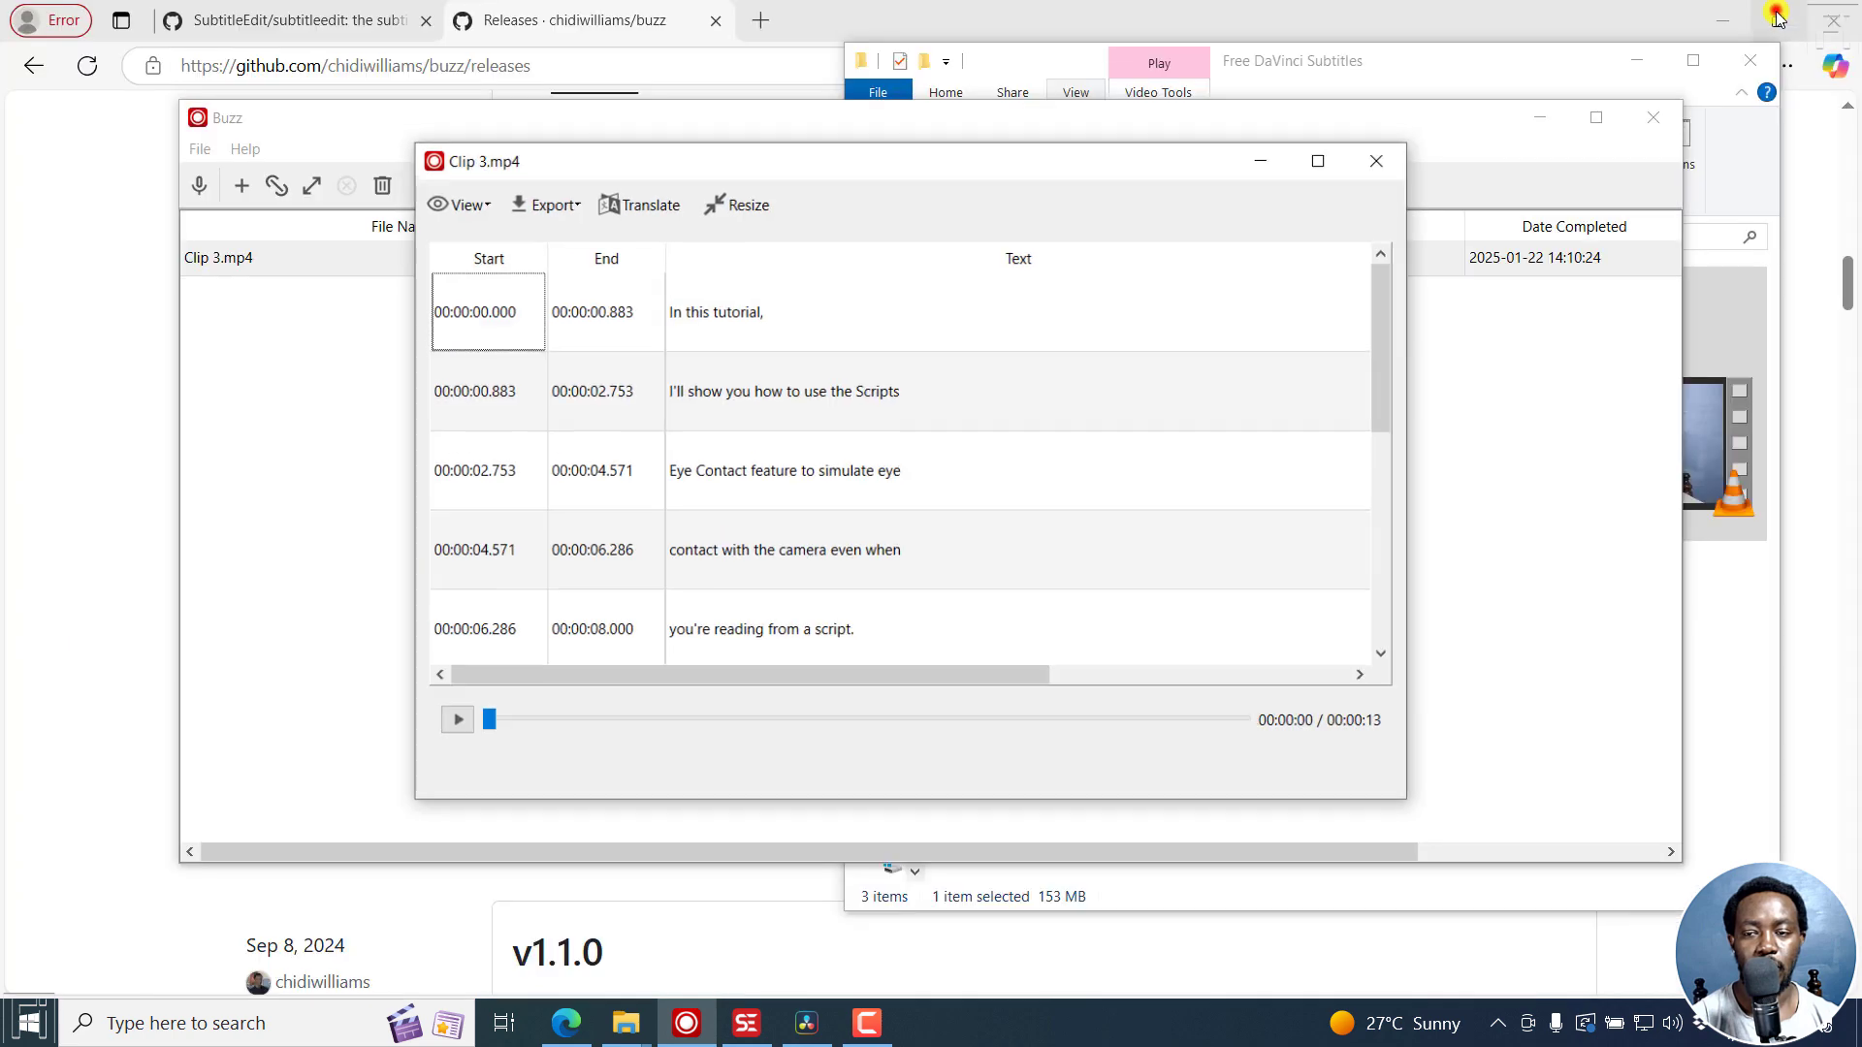
Restore the Buzz window and drag Clip 3 - Buzz.srt from Explorer into Resolve's media pool
click(1772, 14)
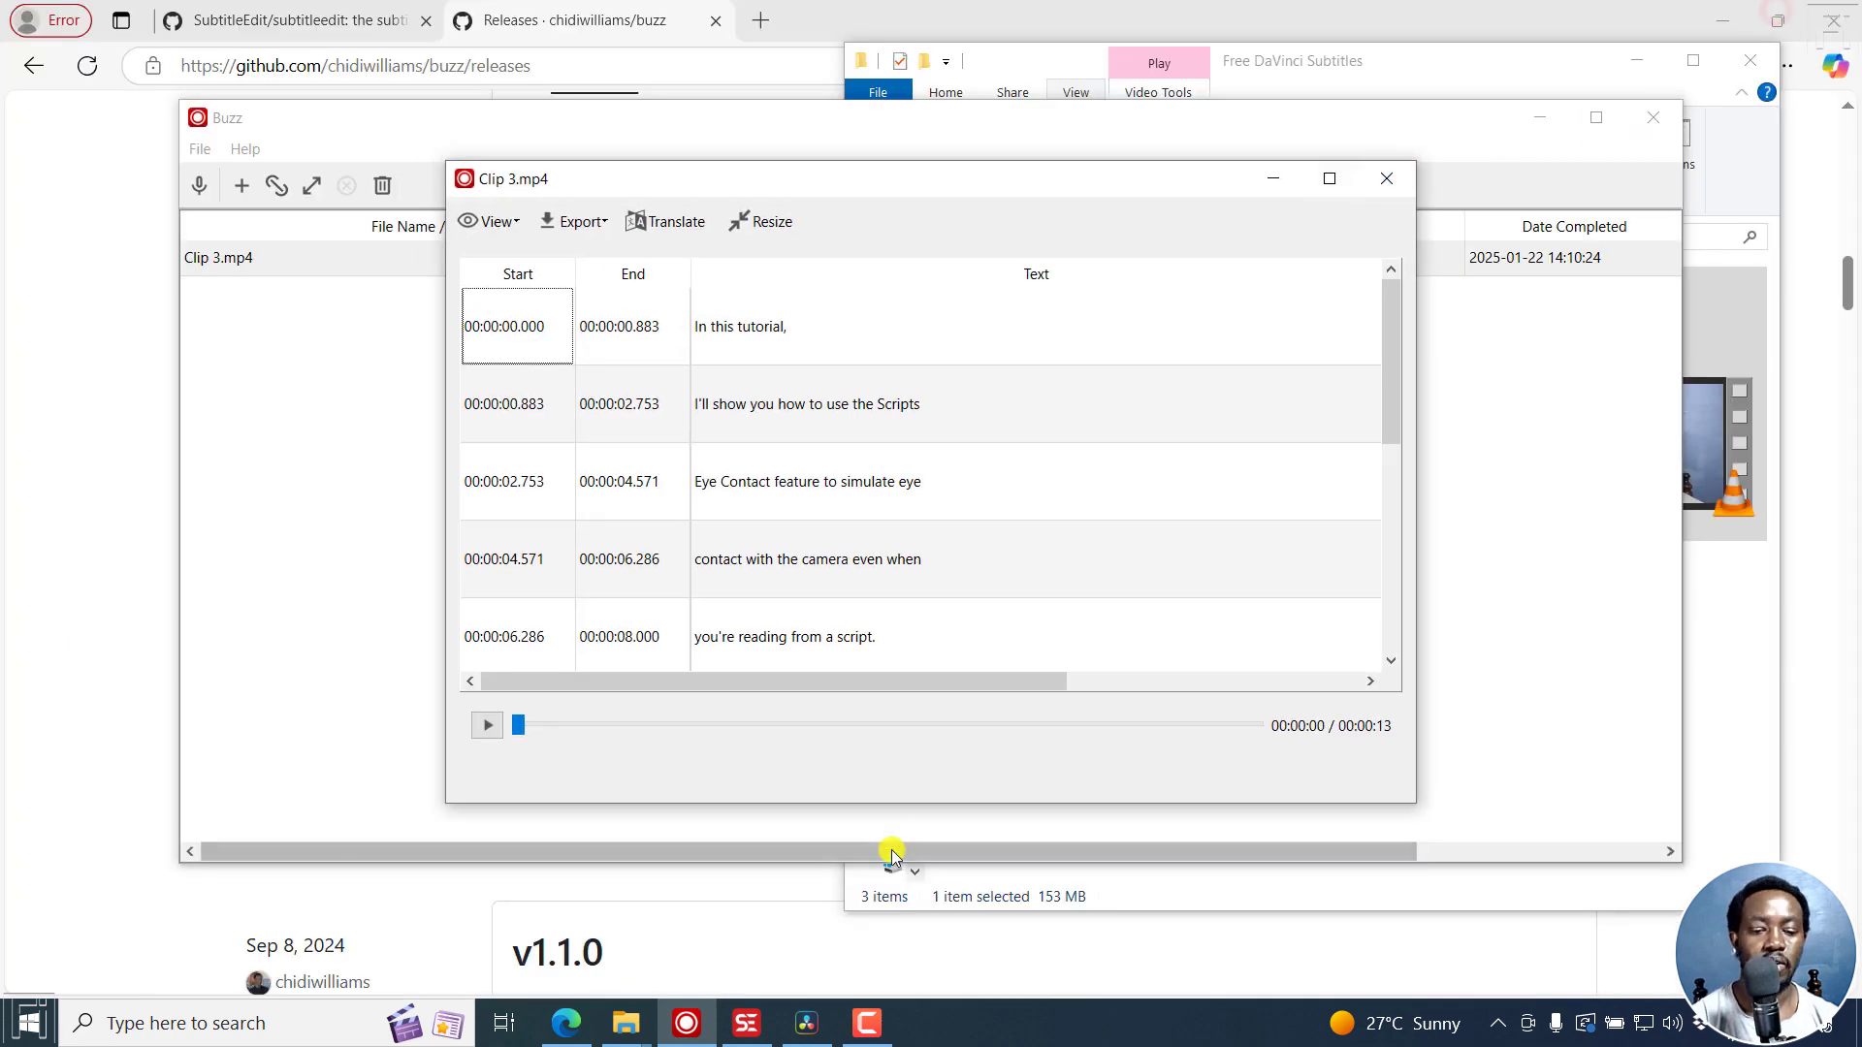
click(806, 1023)
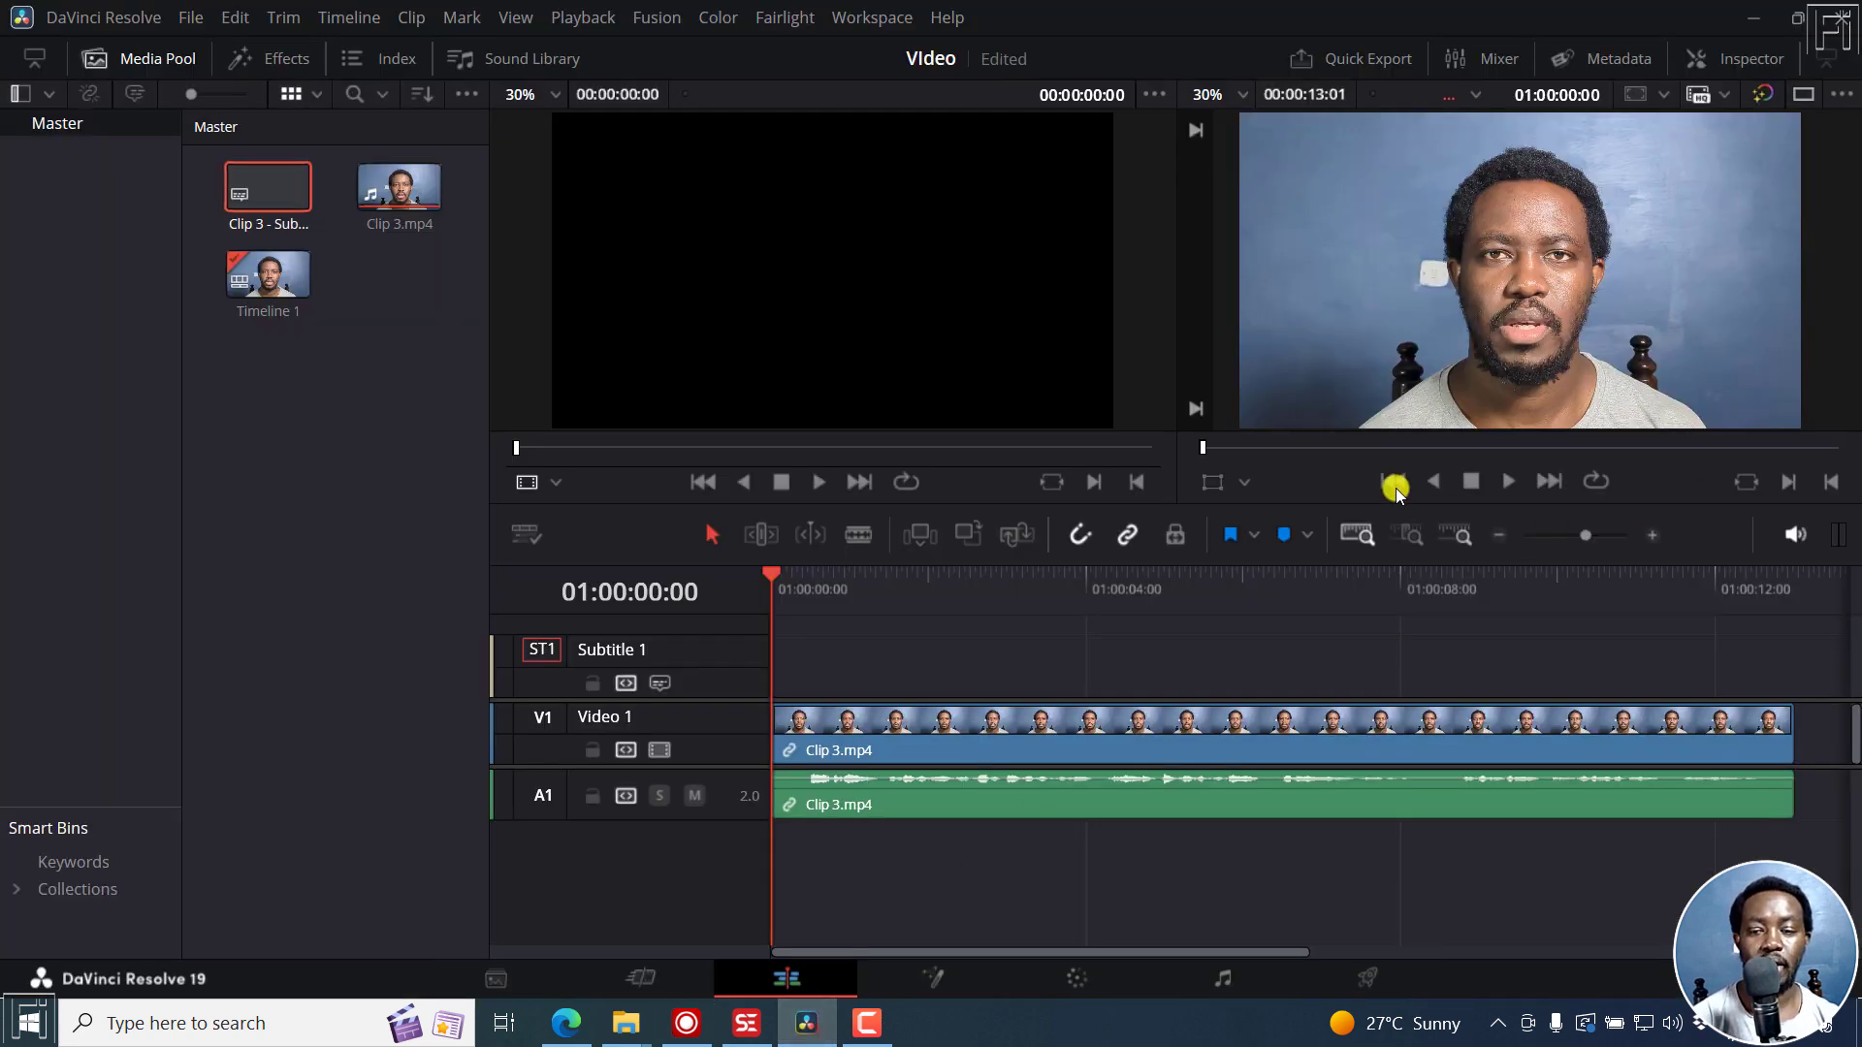
mouse_move(625, 1023)
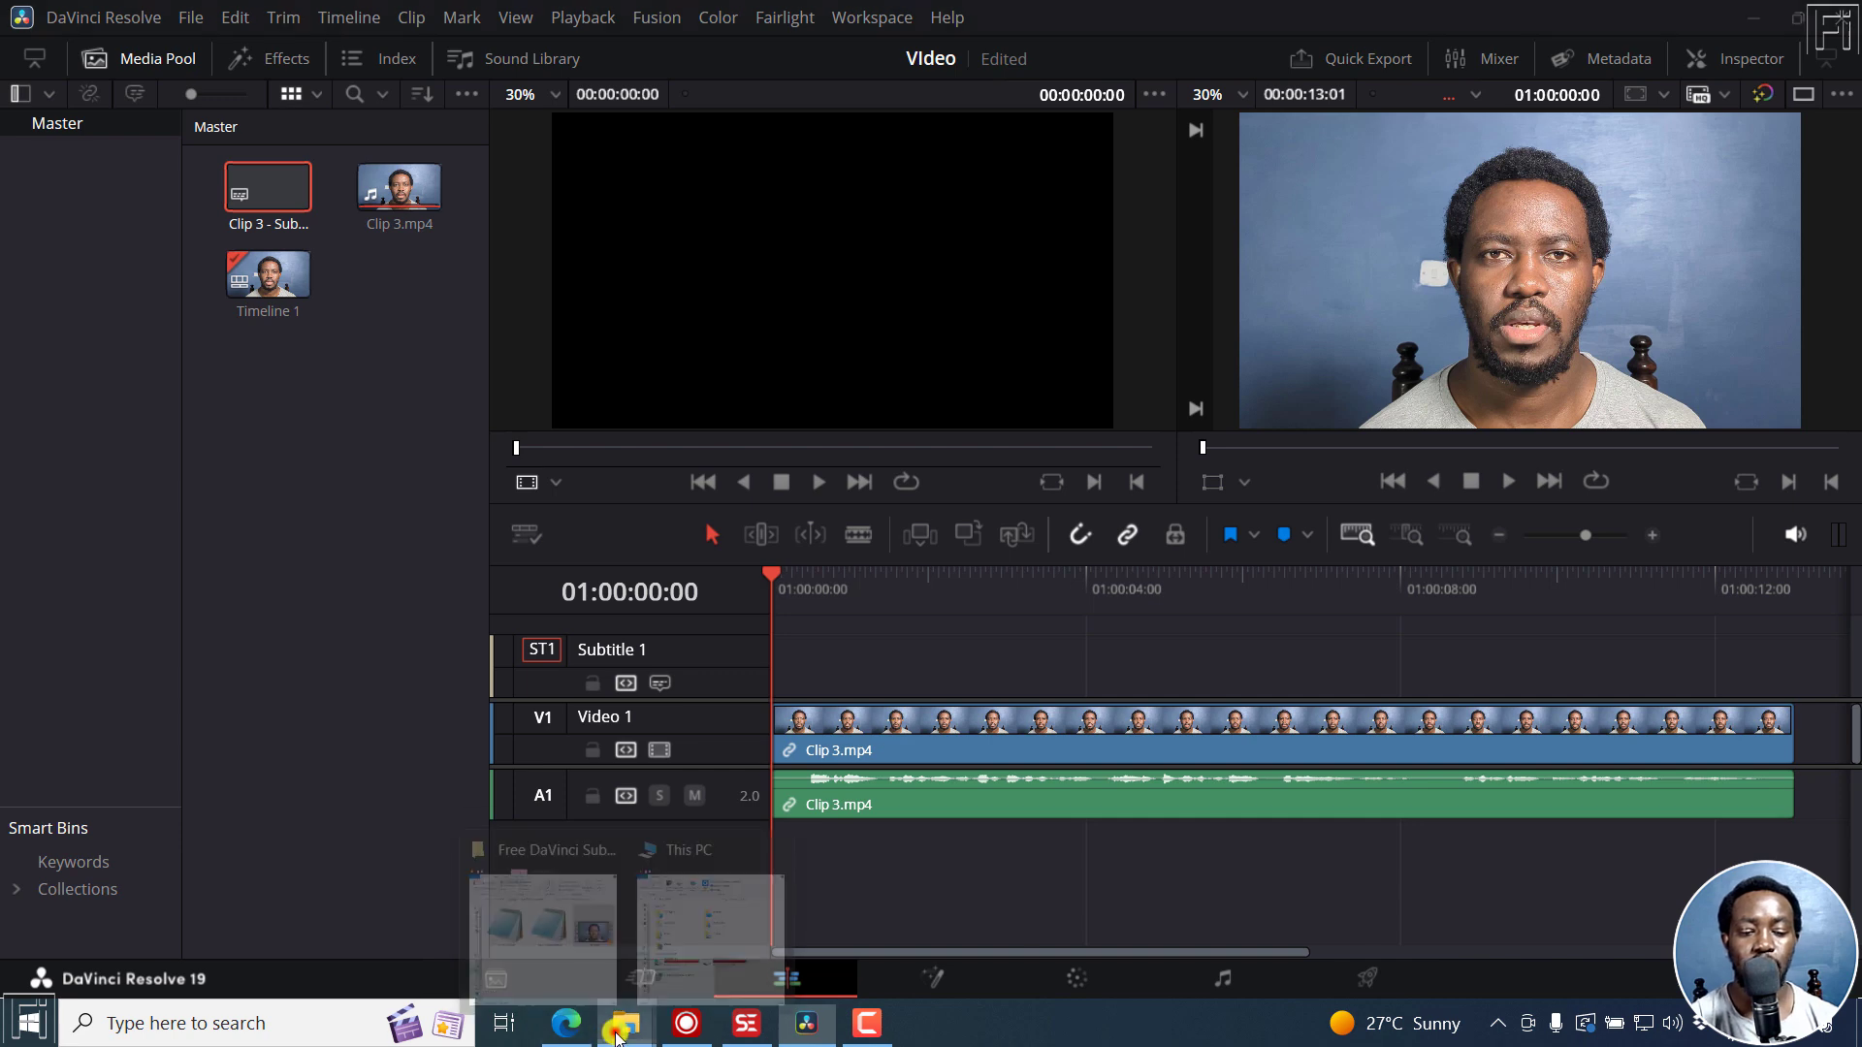
click(580, 936)
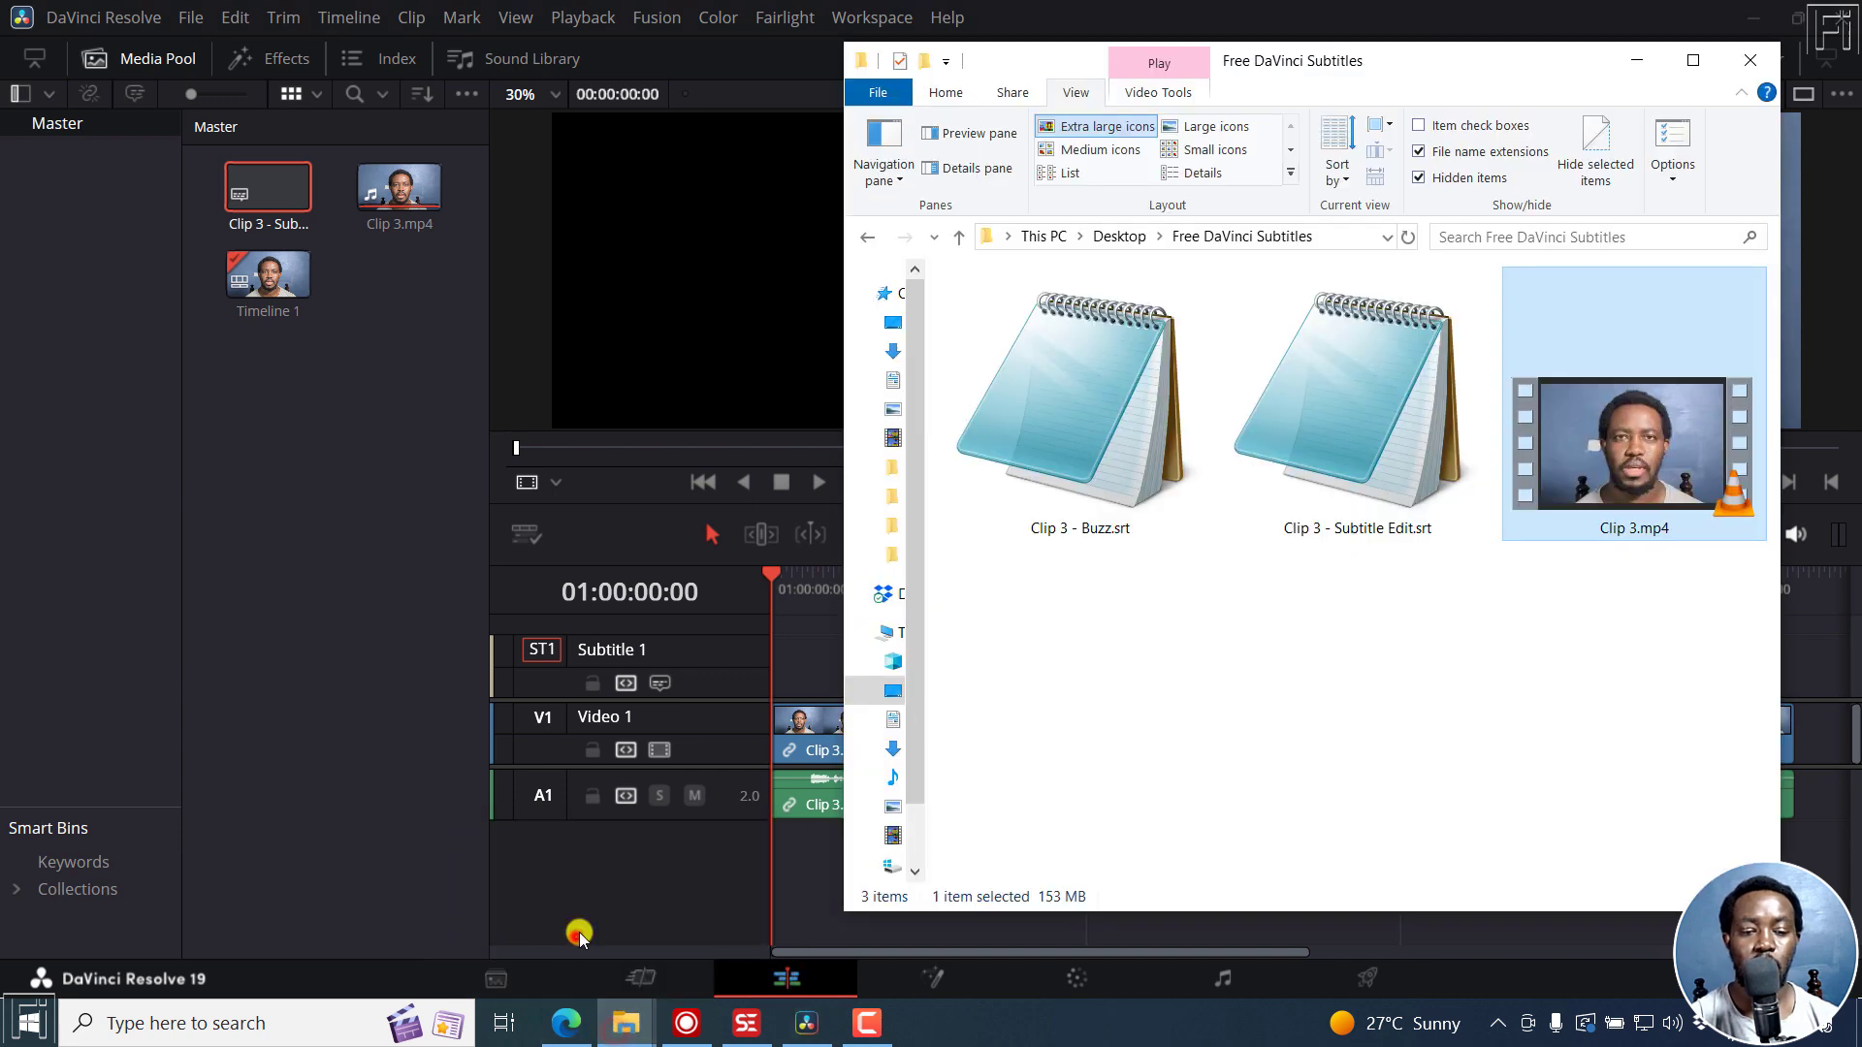
click(1101, 504)
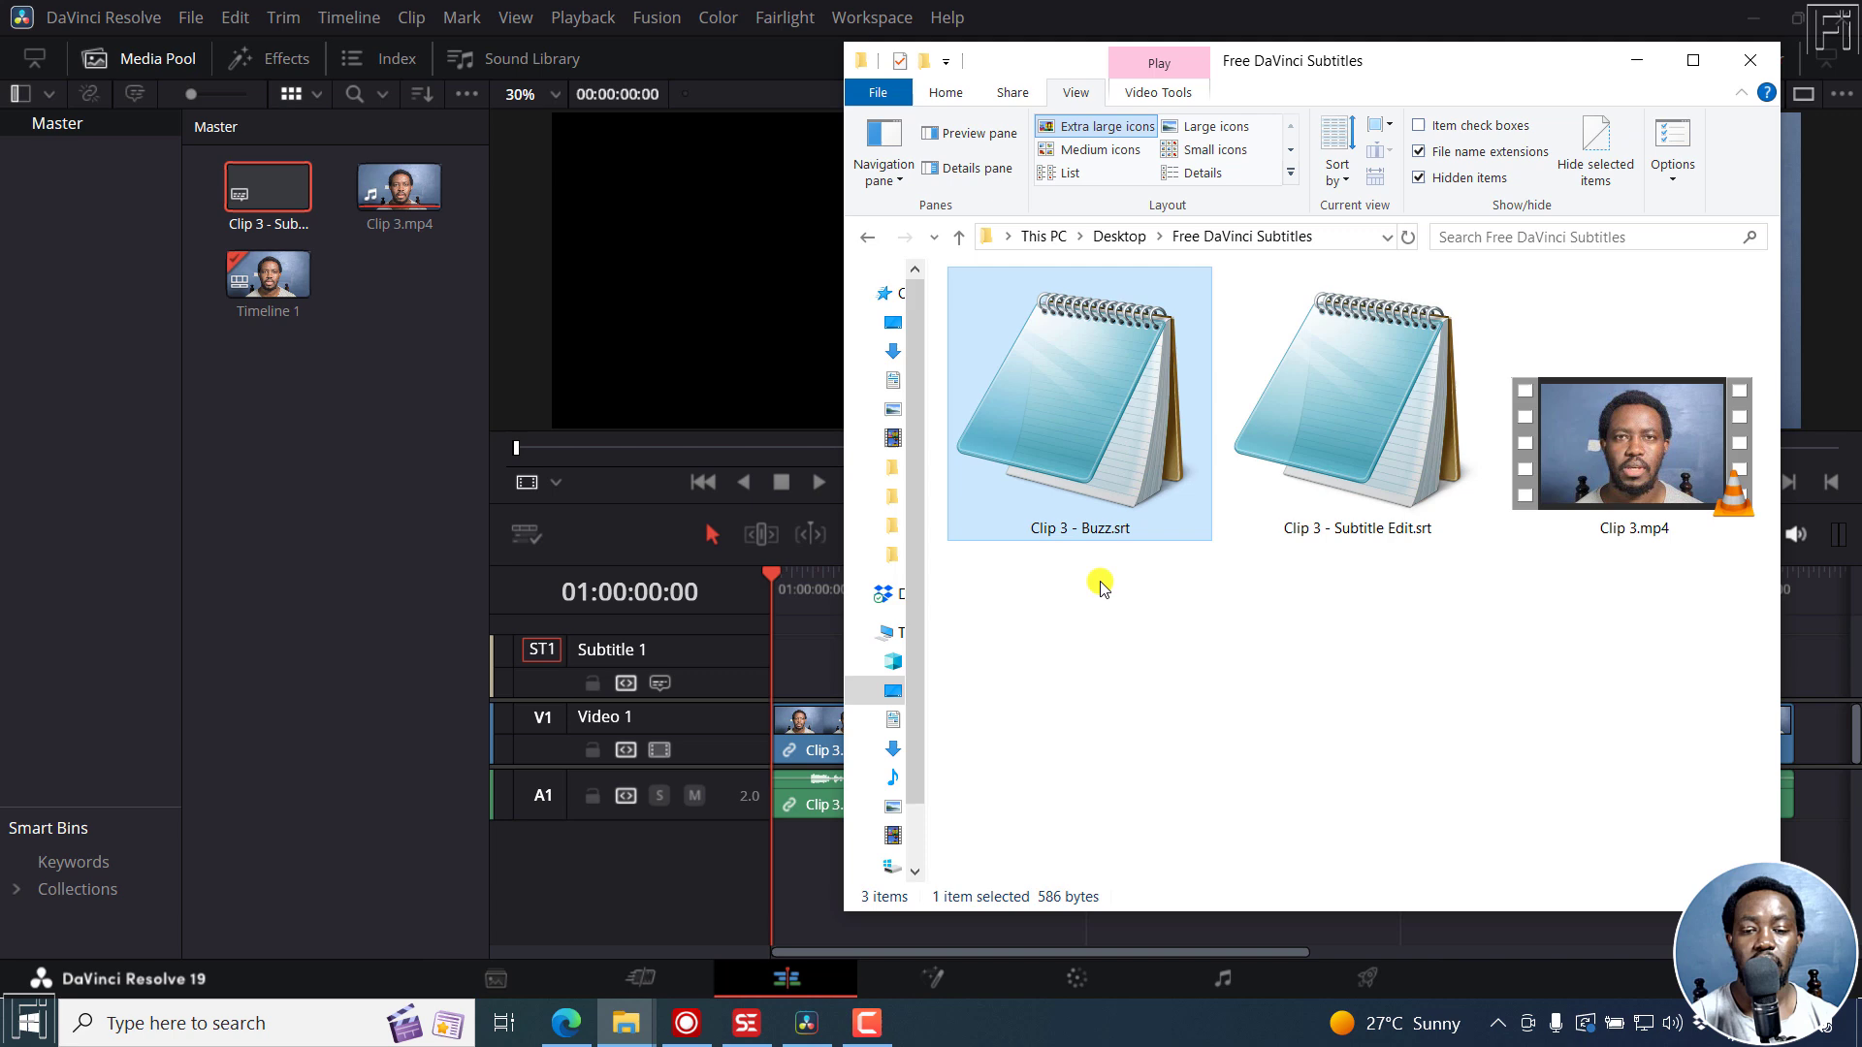
click(1060, 420)
drag(1060, 420, 353, 404)
click(503, 9)
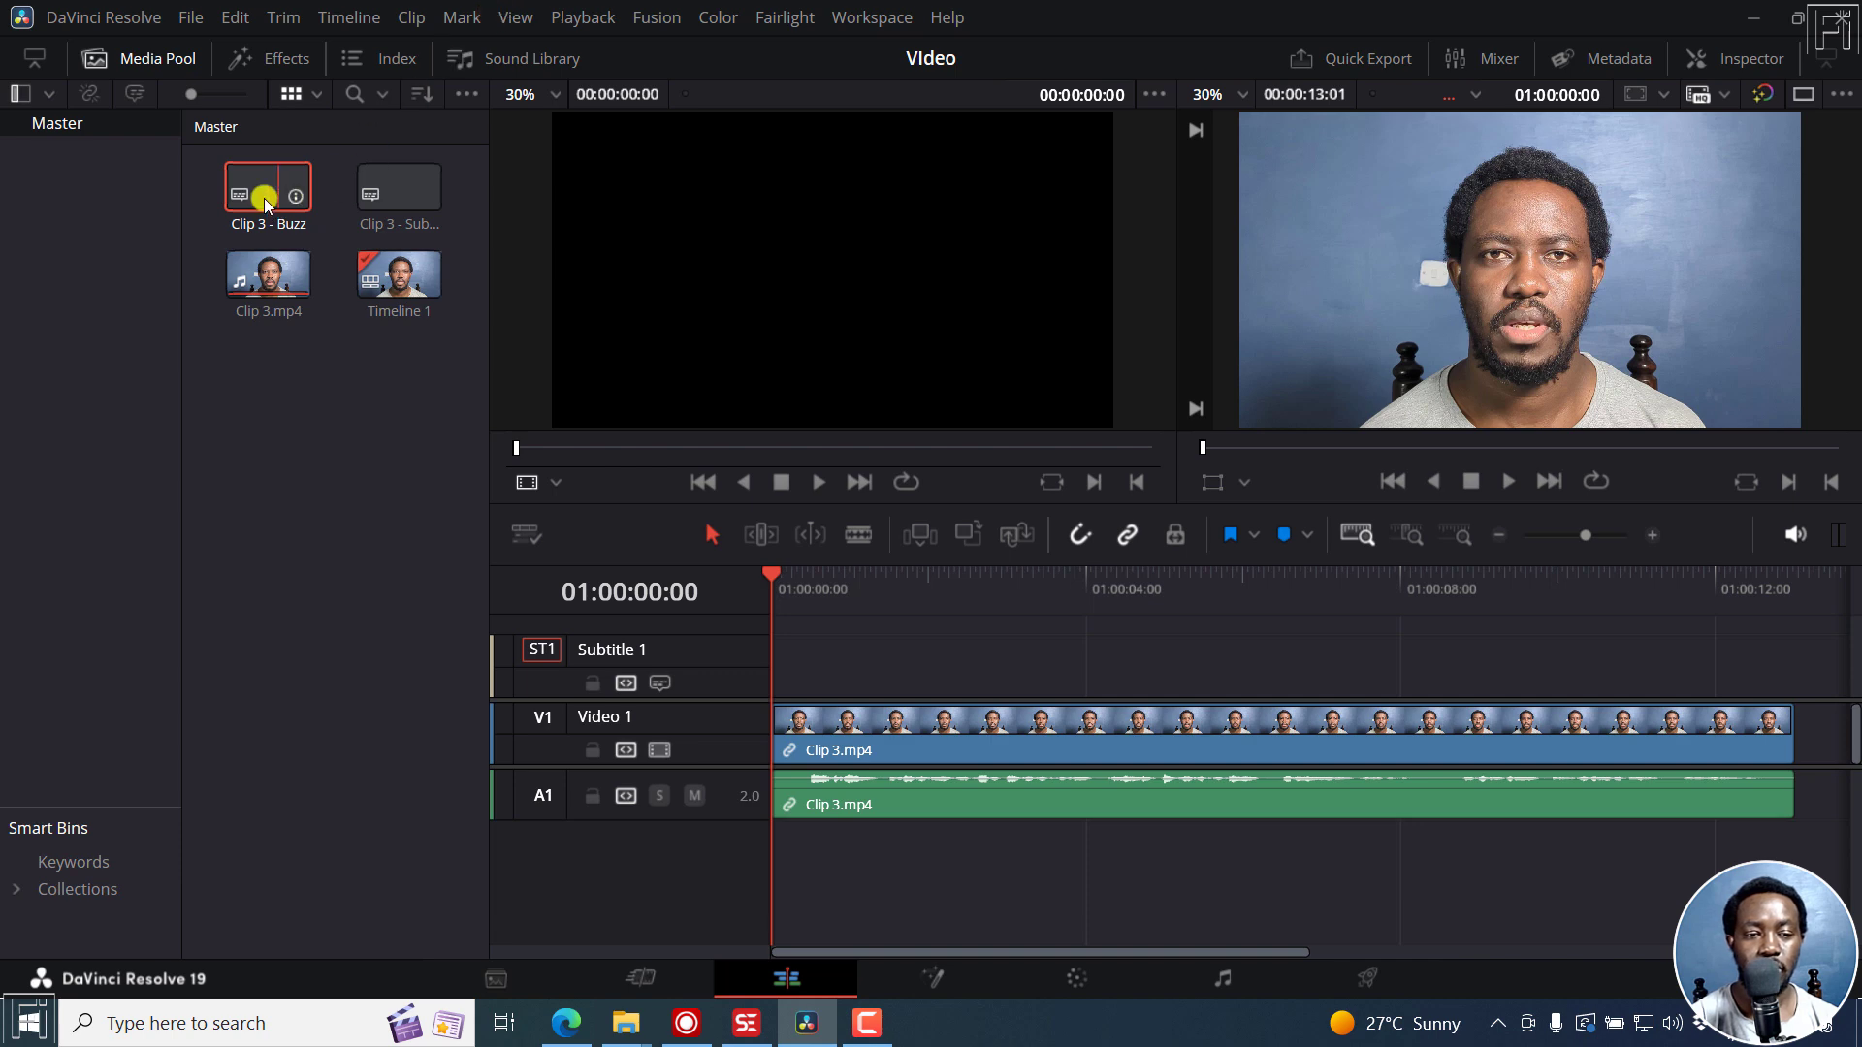
Place Clip 3 - Buzz on a new Subtitle 2 track, enable it over Subtitle 1, and resize tracks and viewers
drag(258, 195, 791, 644)
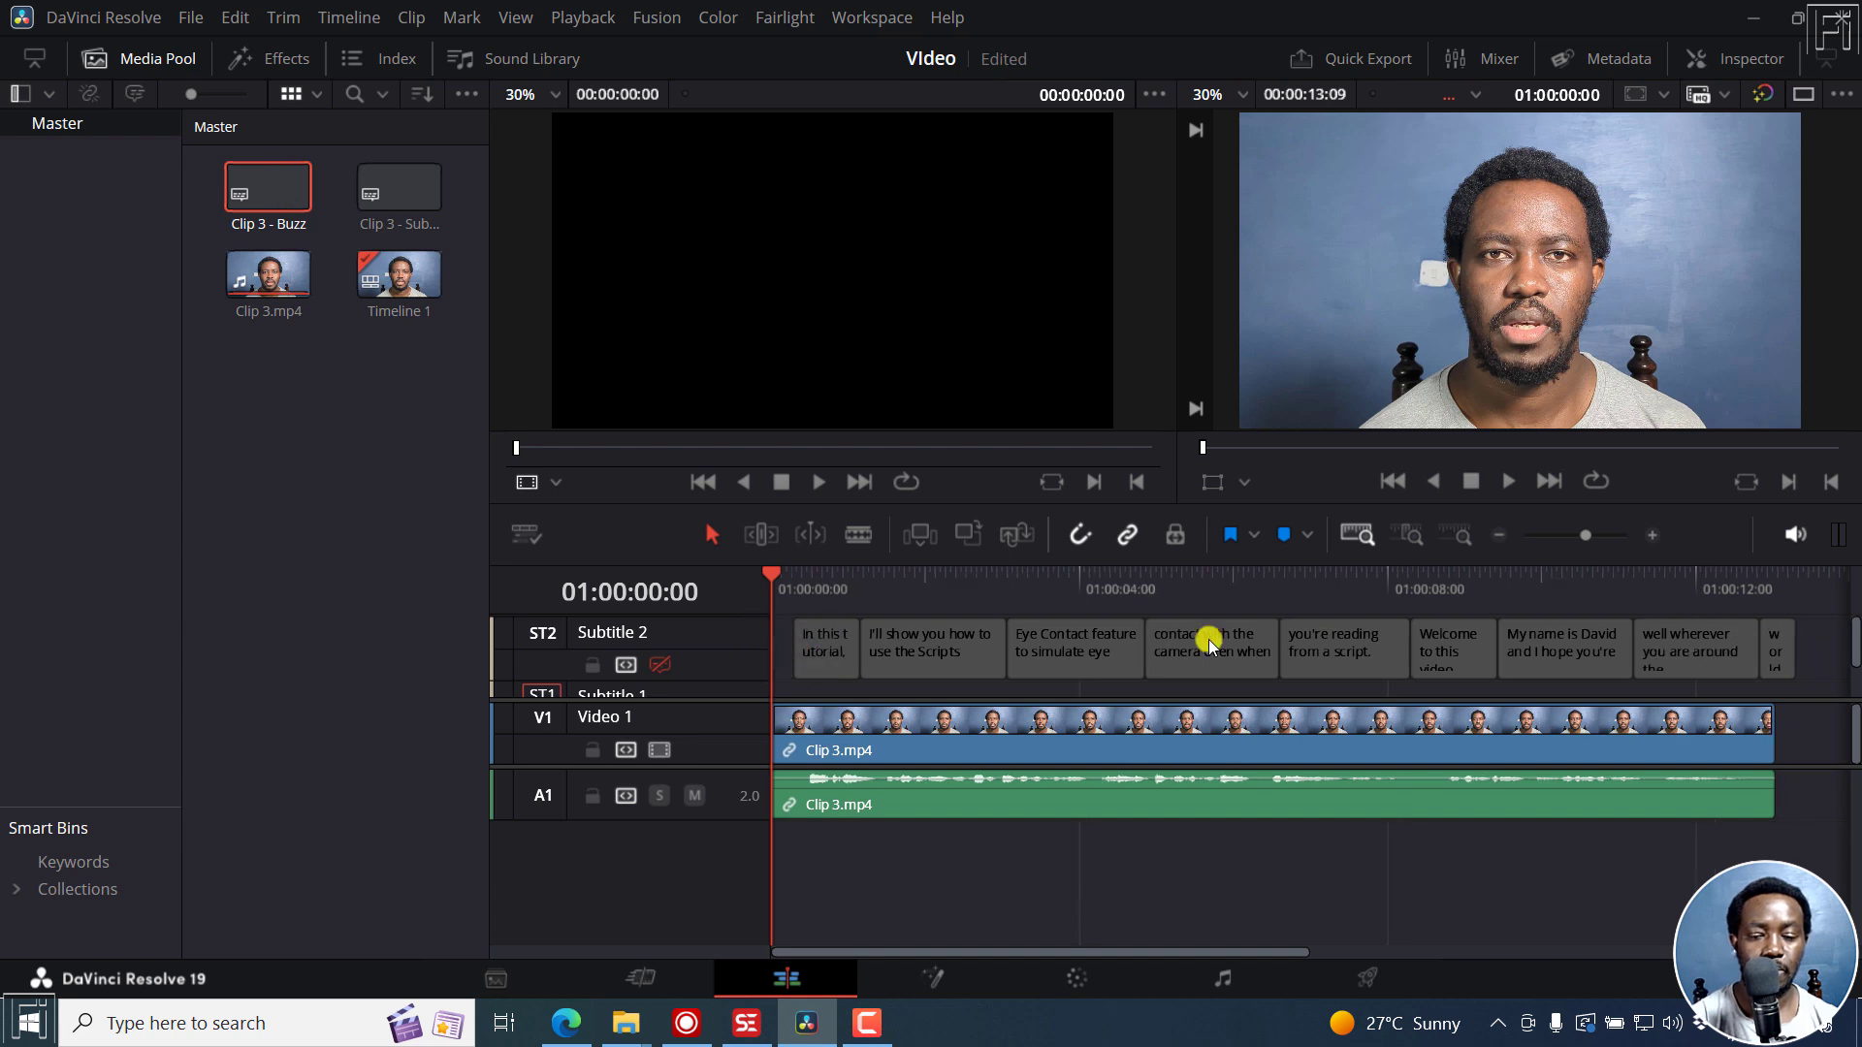
drag(677, 702, 677, 794)
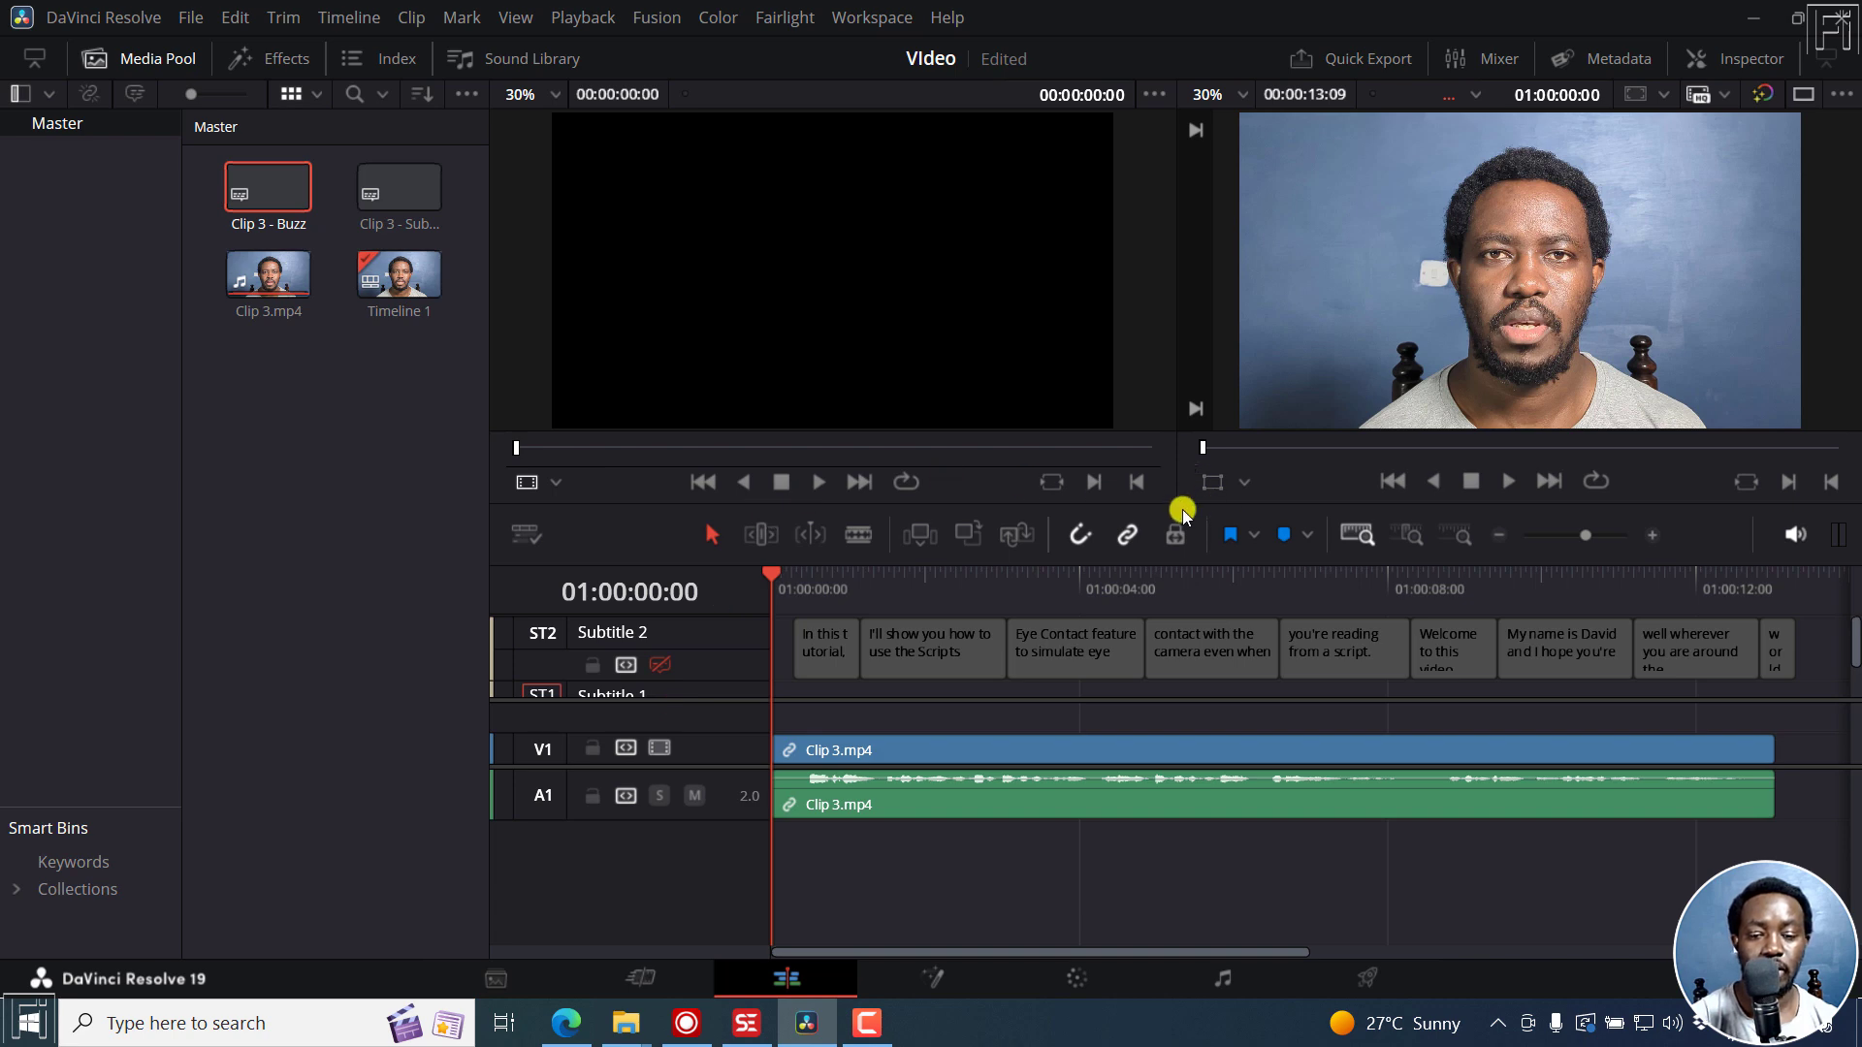
drag(1180, 504, 1163, 263)
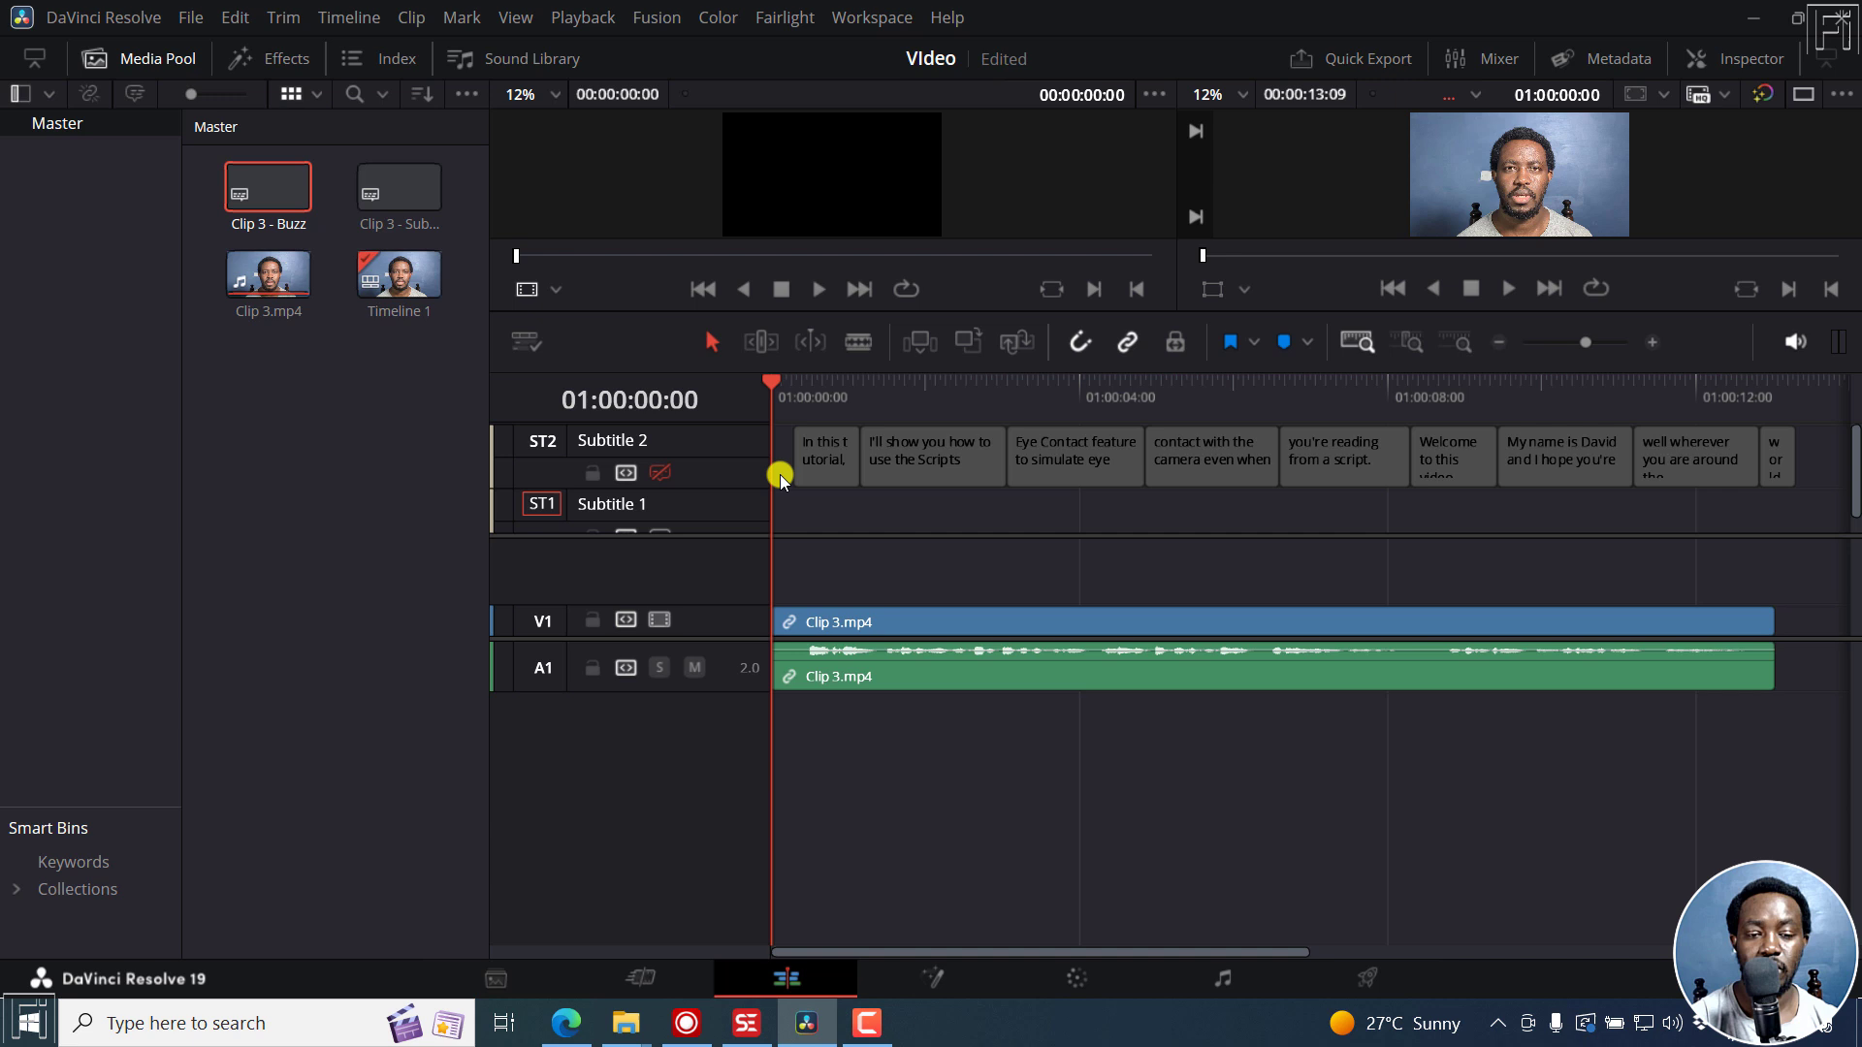
click(660, 473)
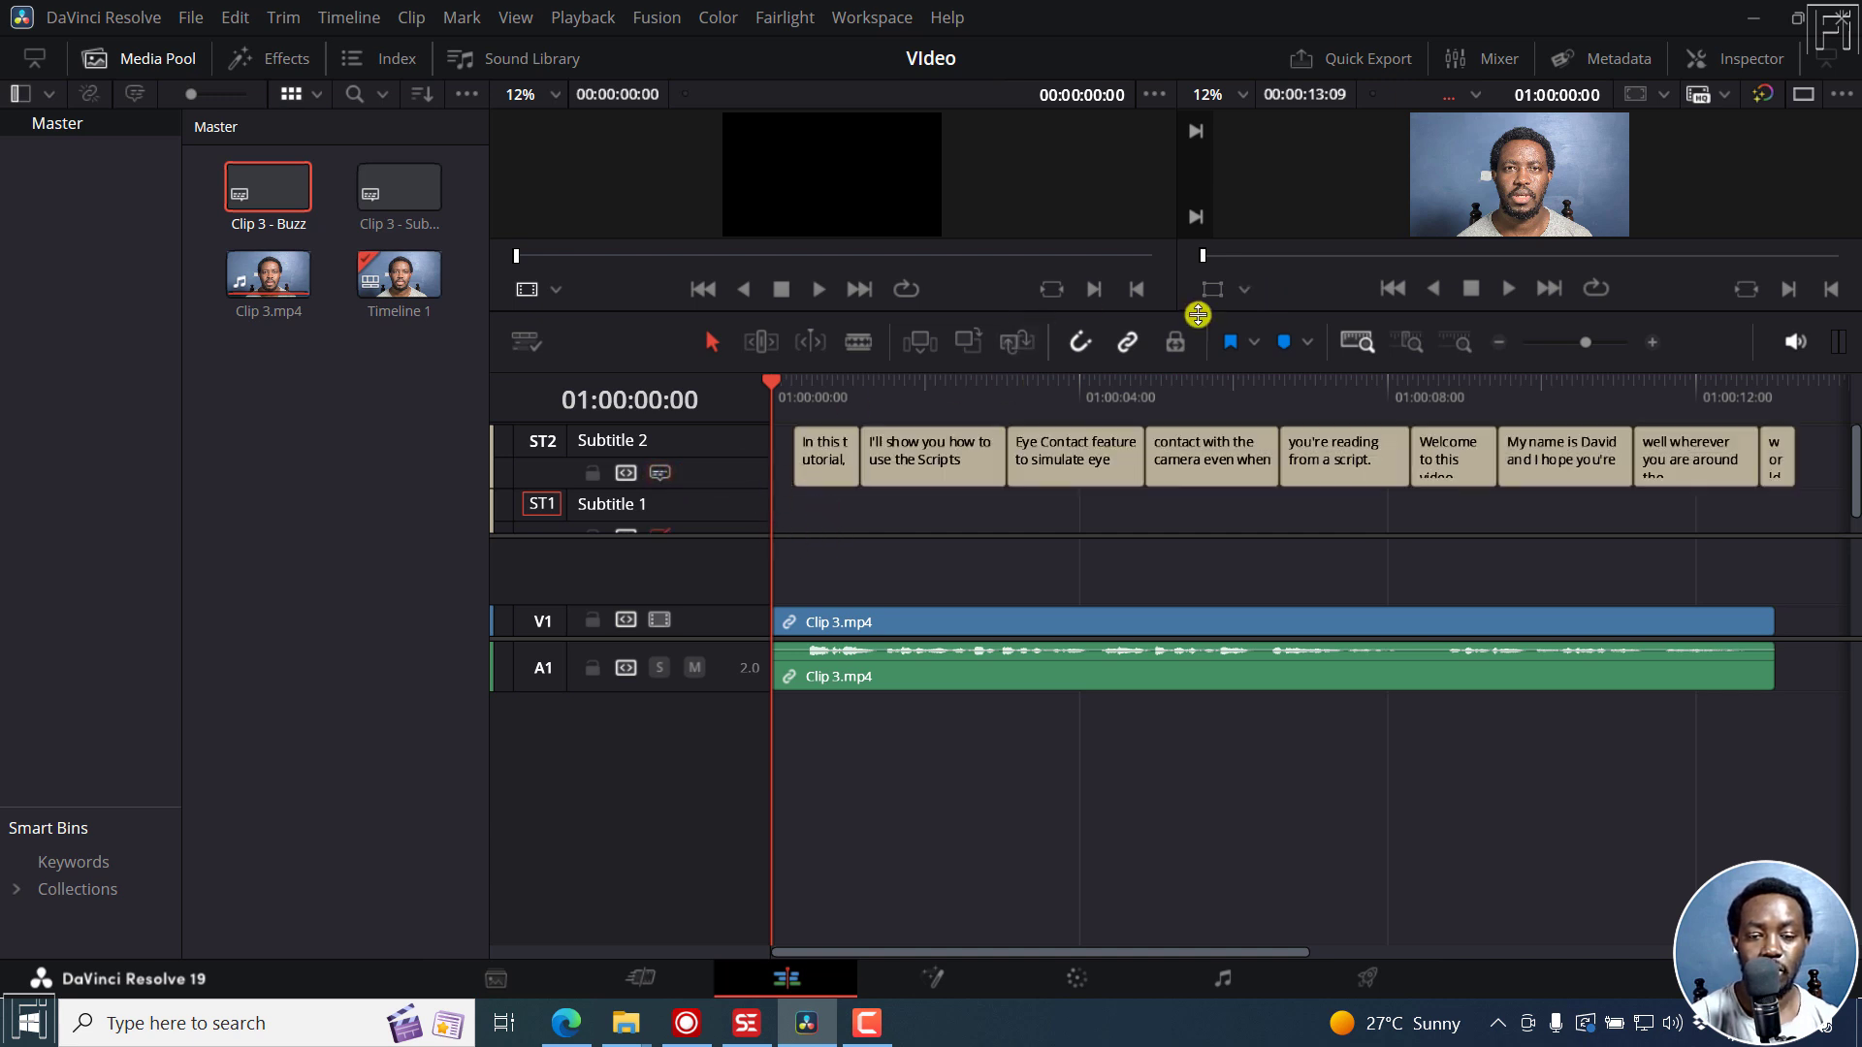
drag(1198, 315, 1198, 357)
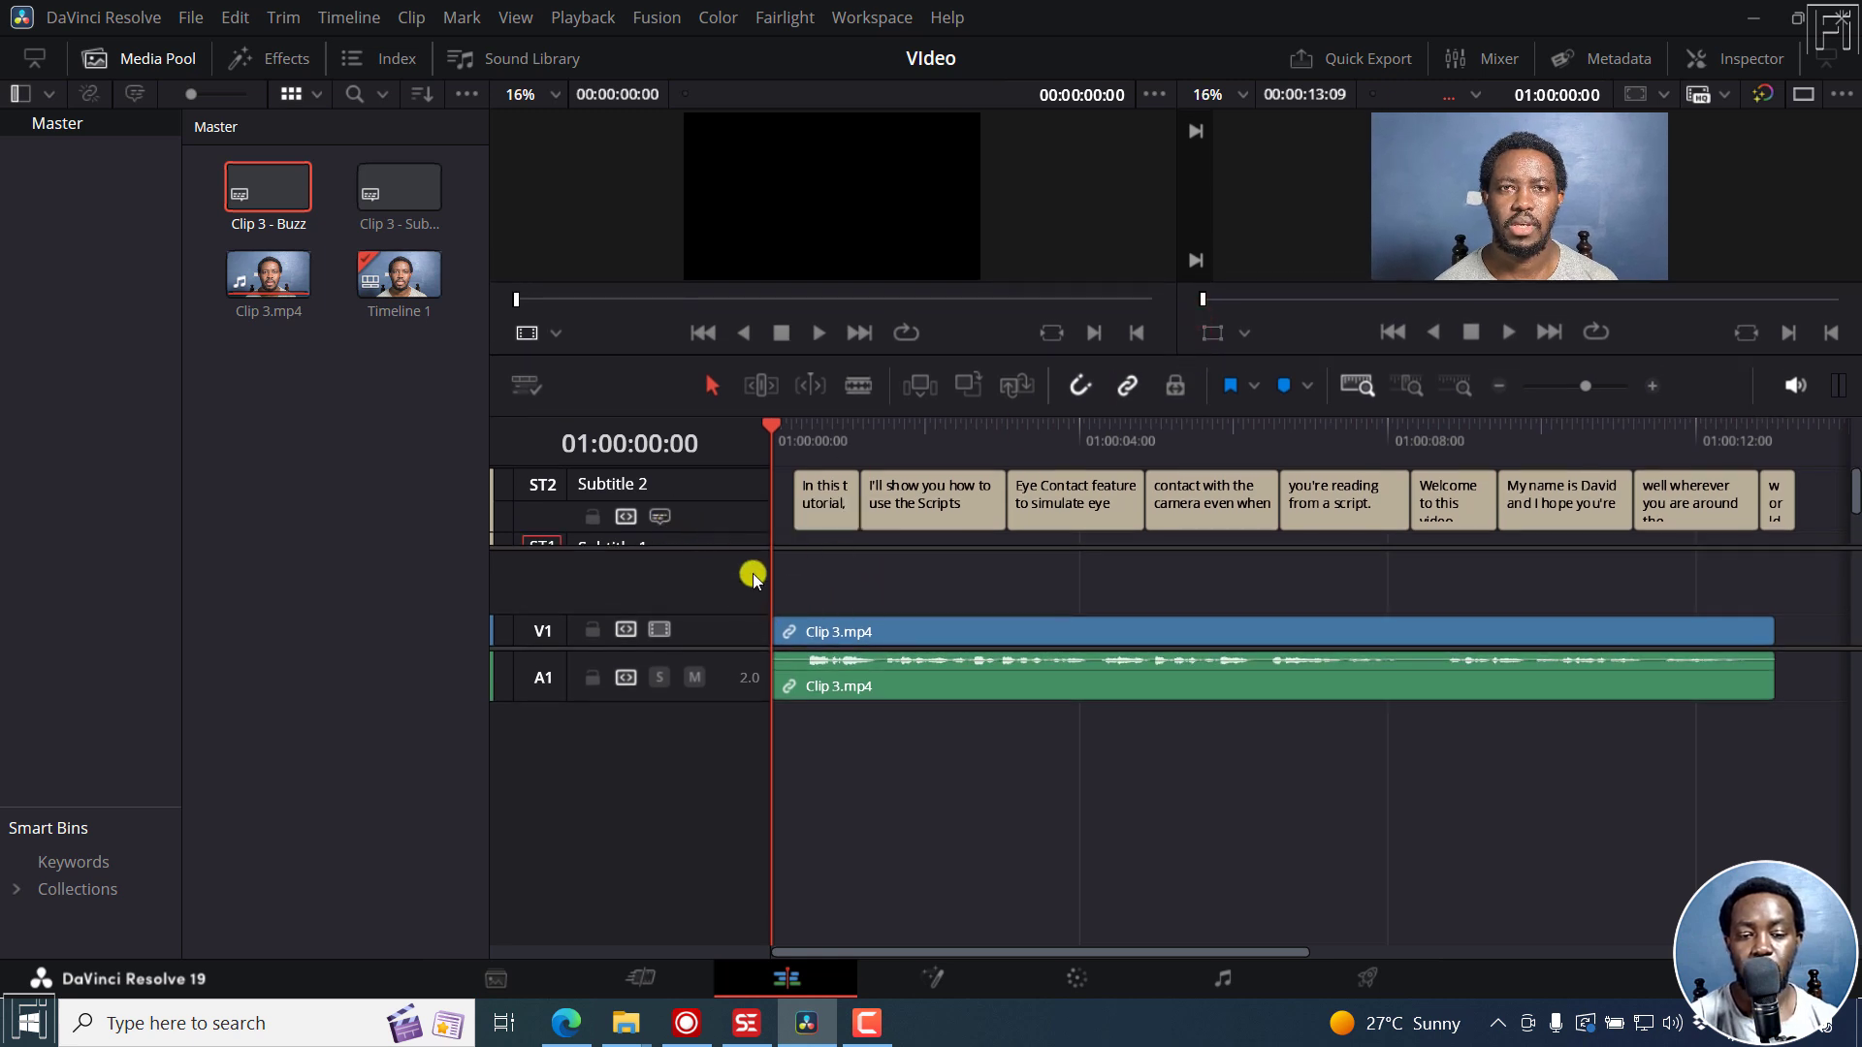
Play the timeline from the start to check the Buzz captions show in sync over the video
key(space)
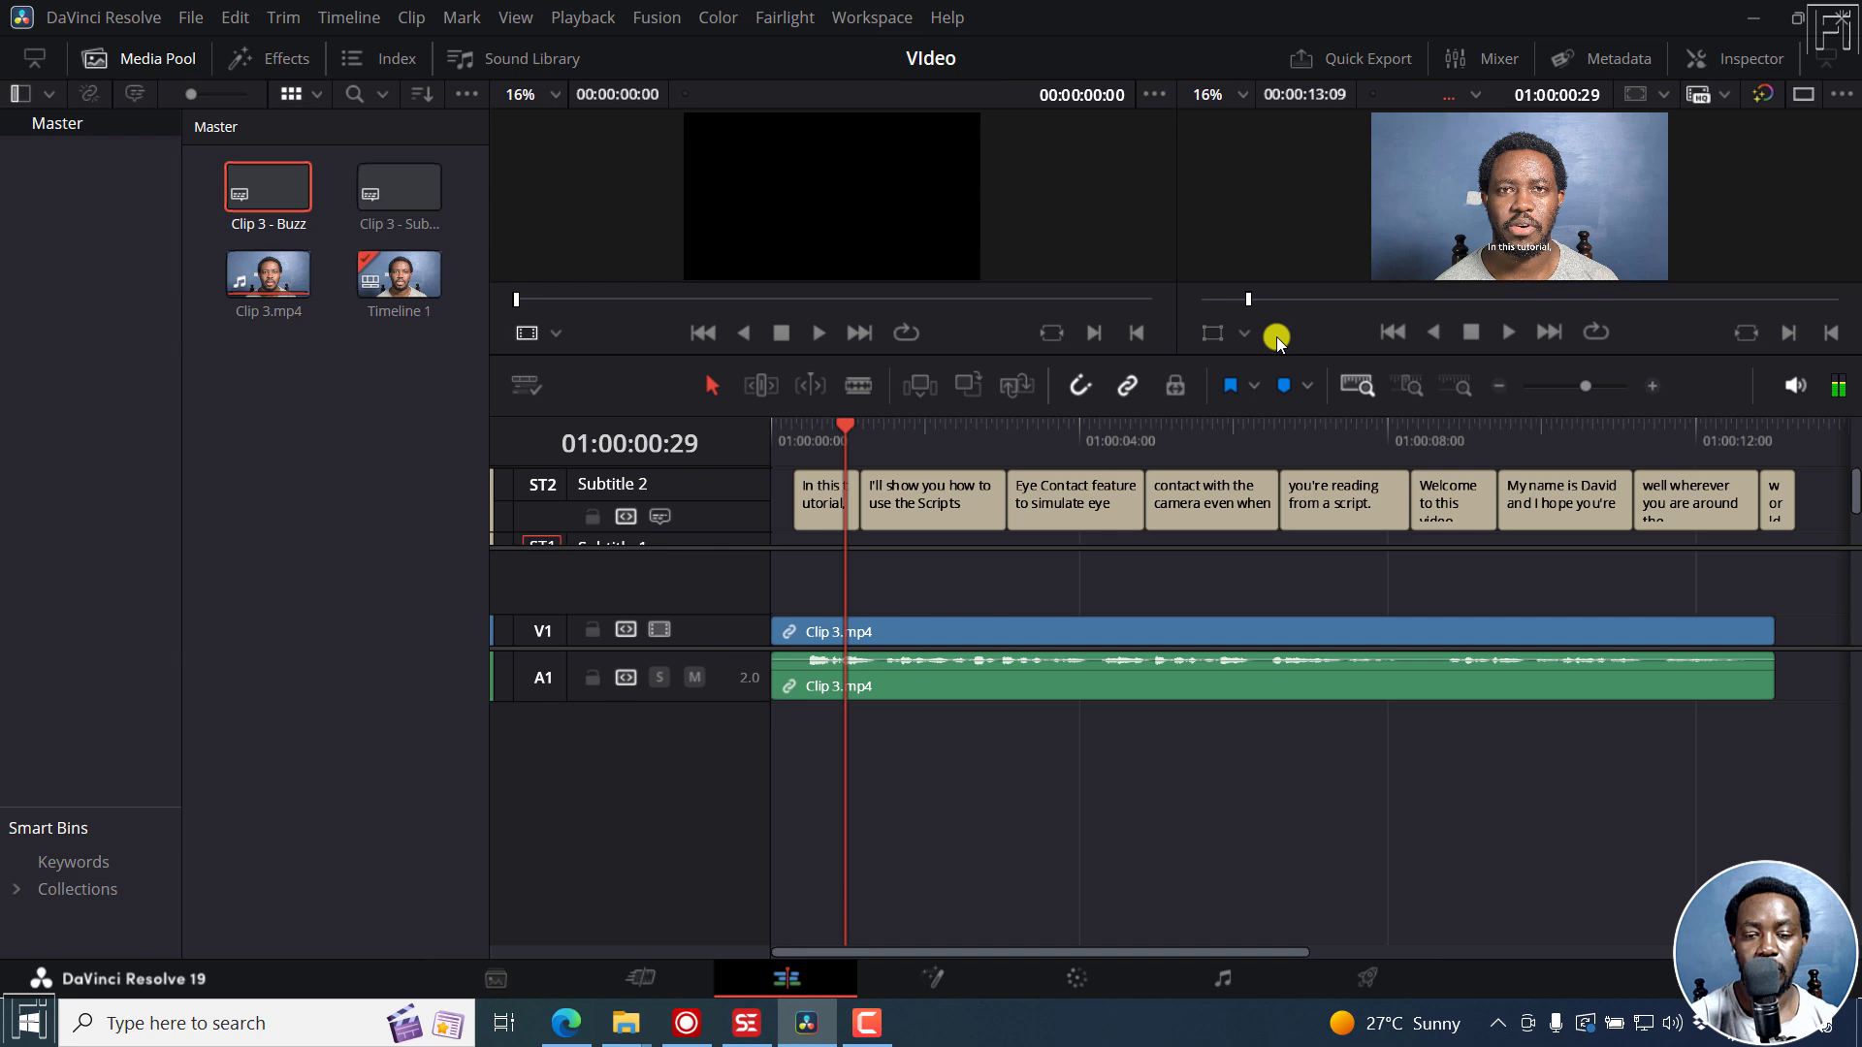
drag(1259, 355, 1218, 598)
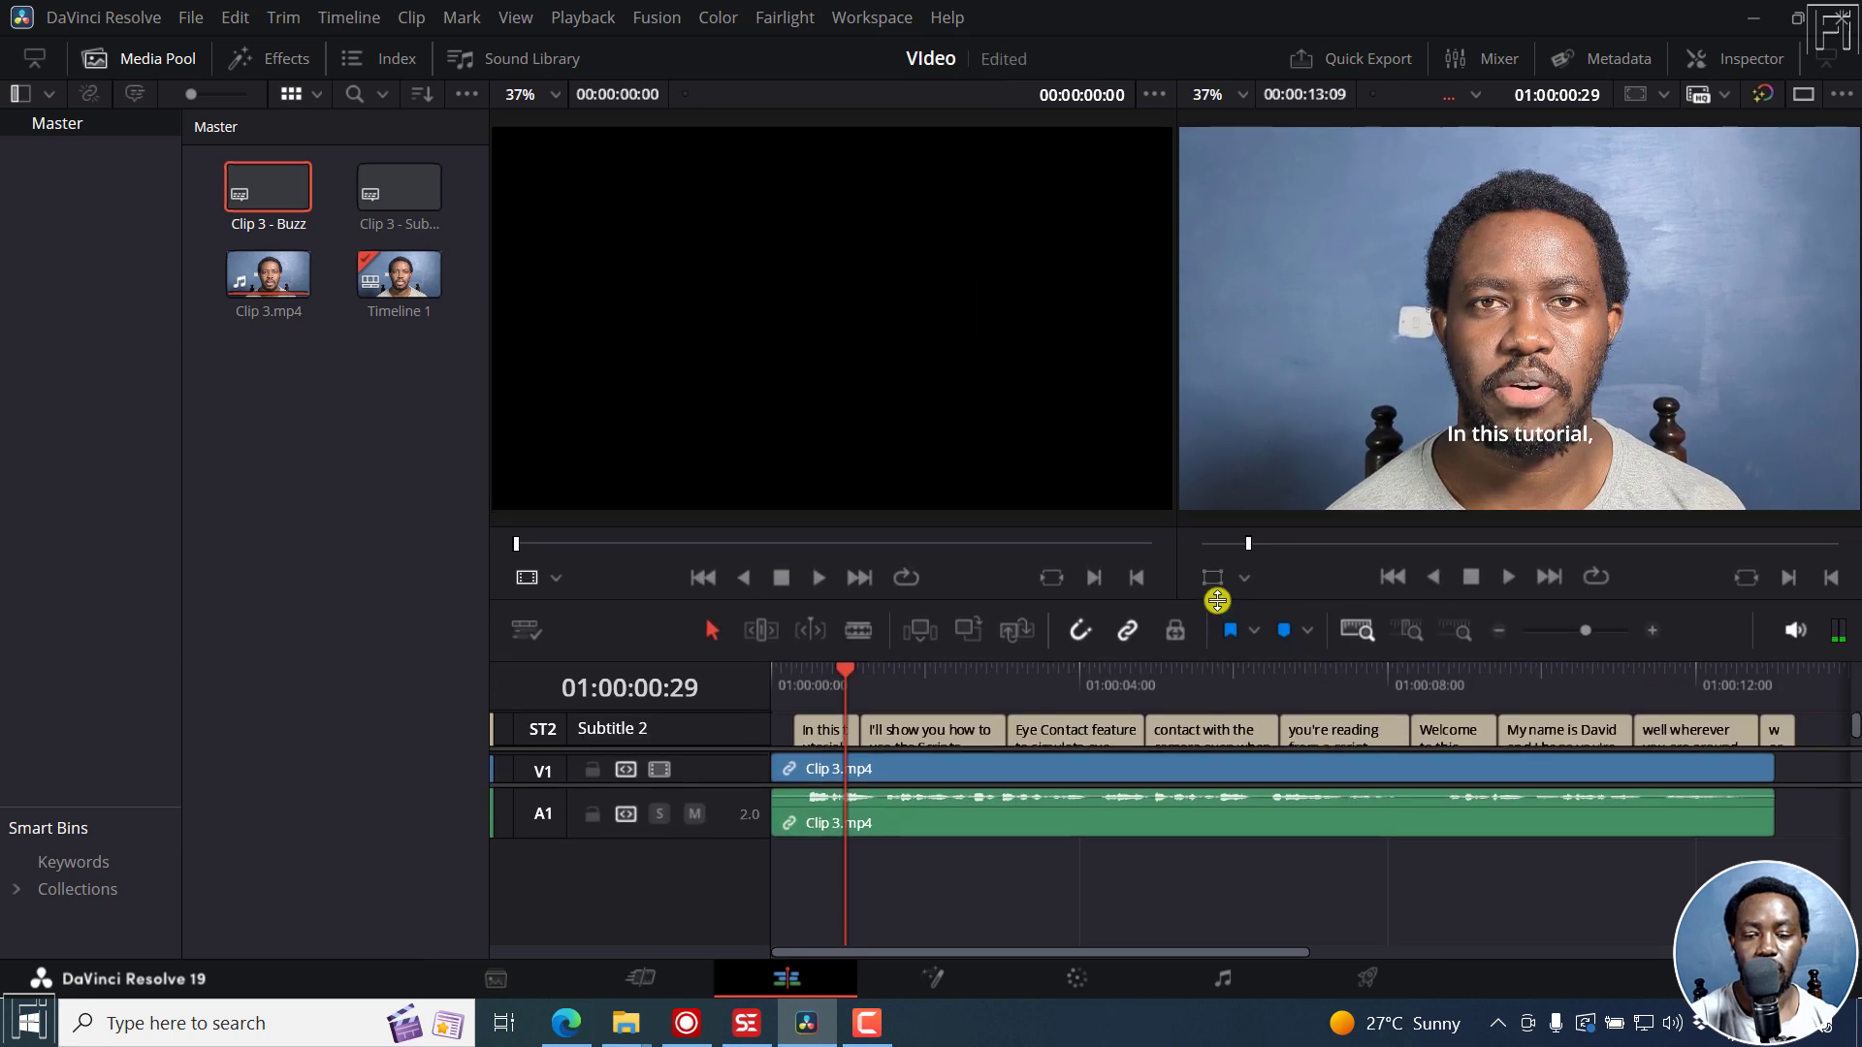
click(782, 675)
key(space)
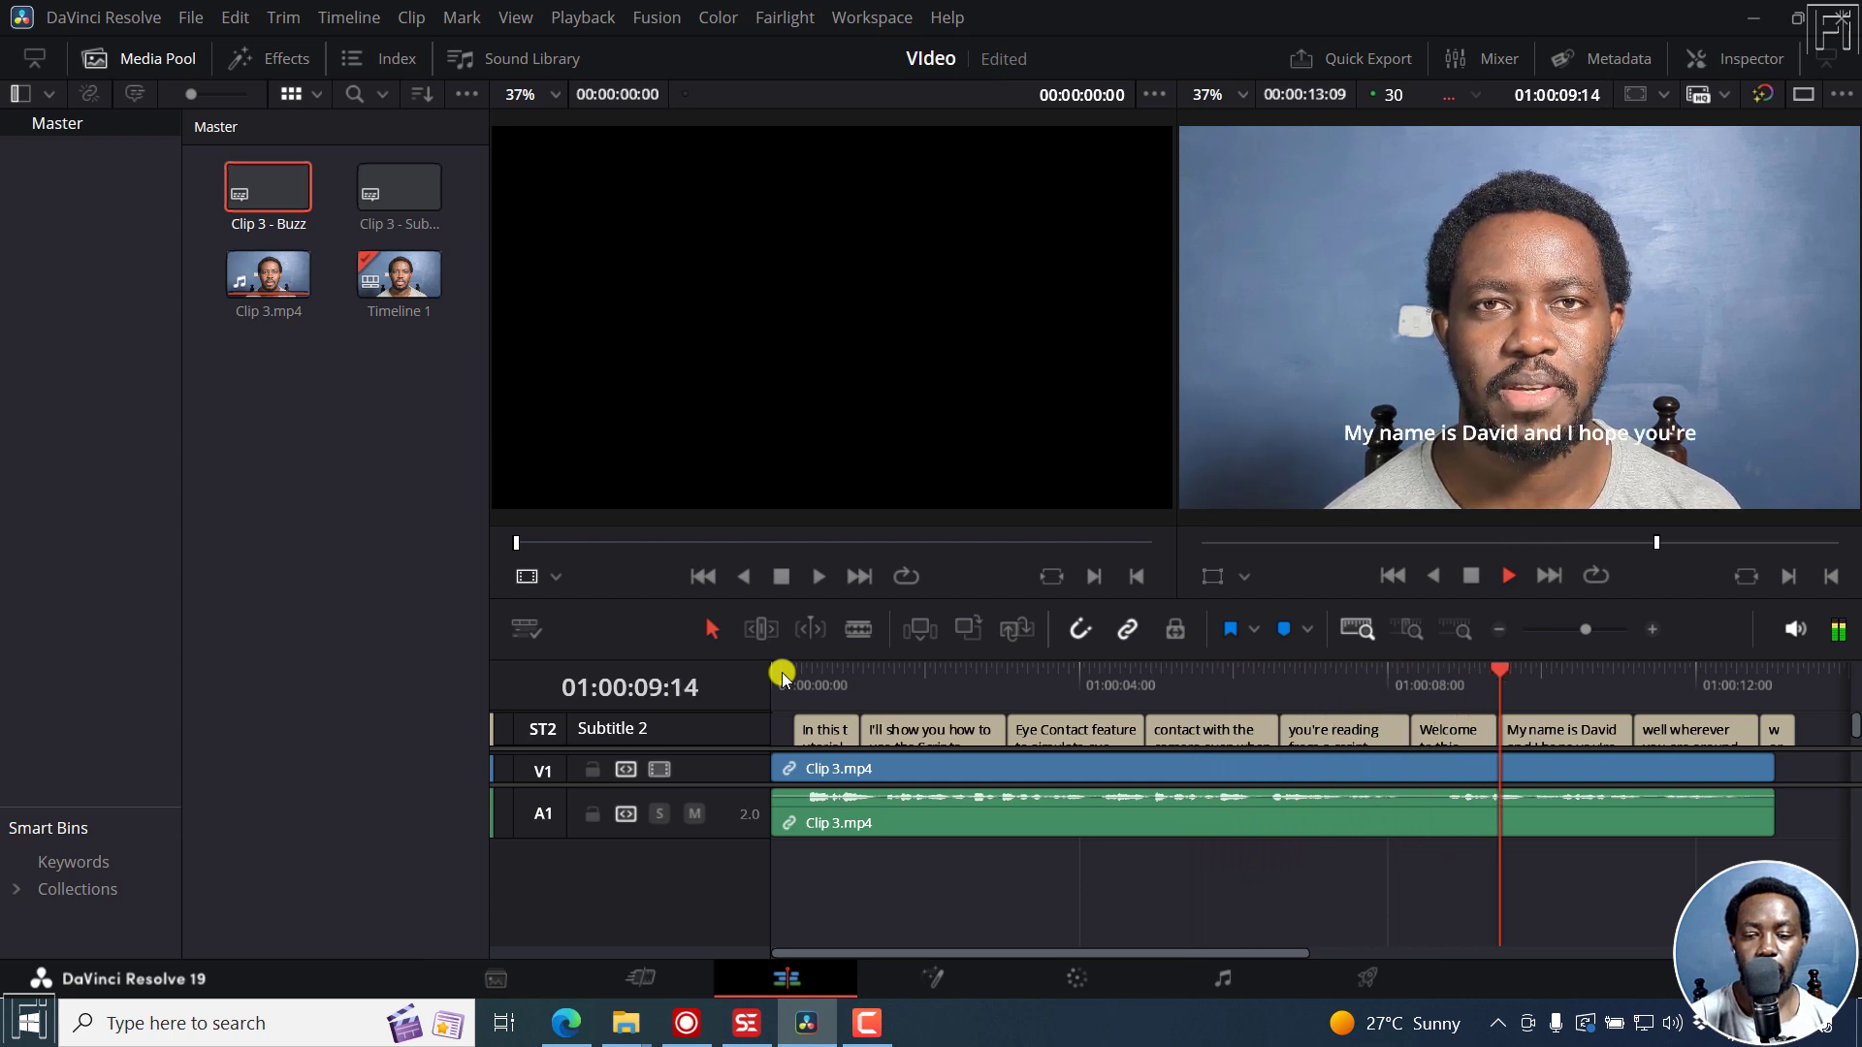
key(space)
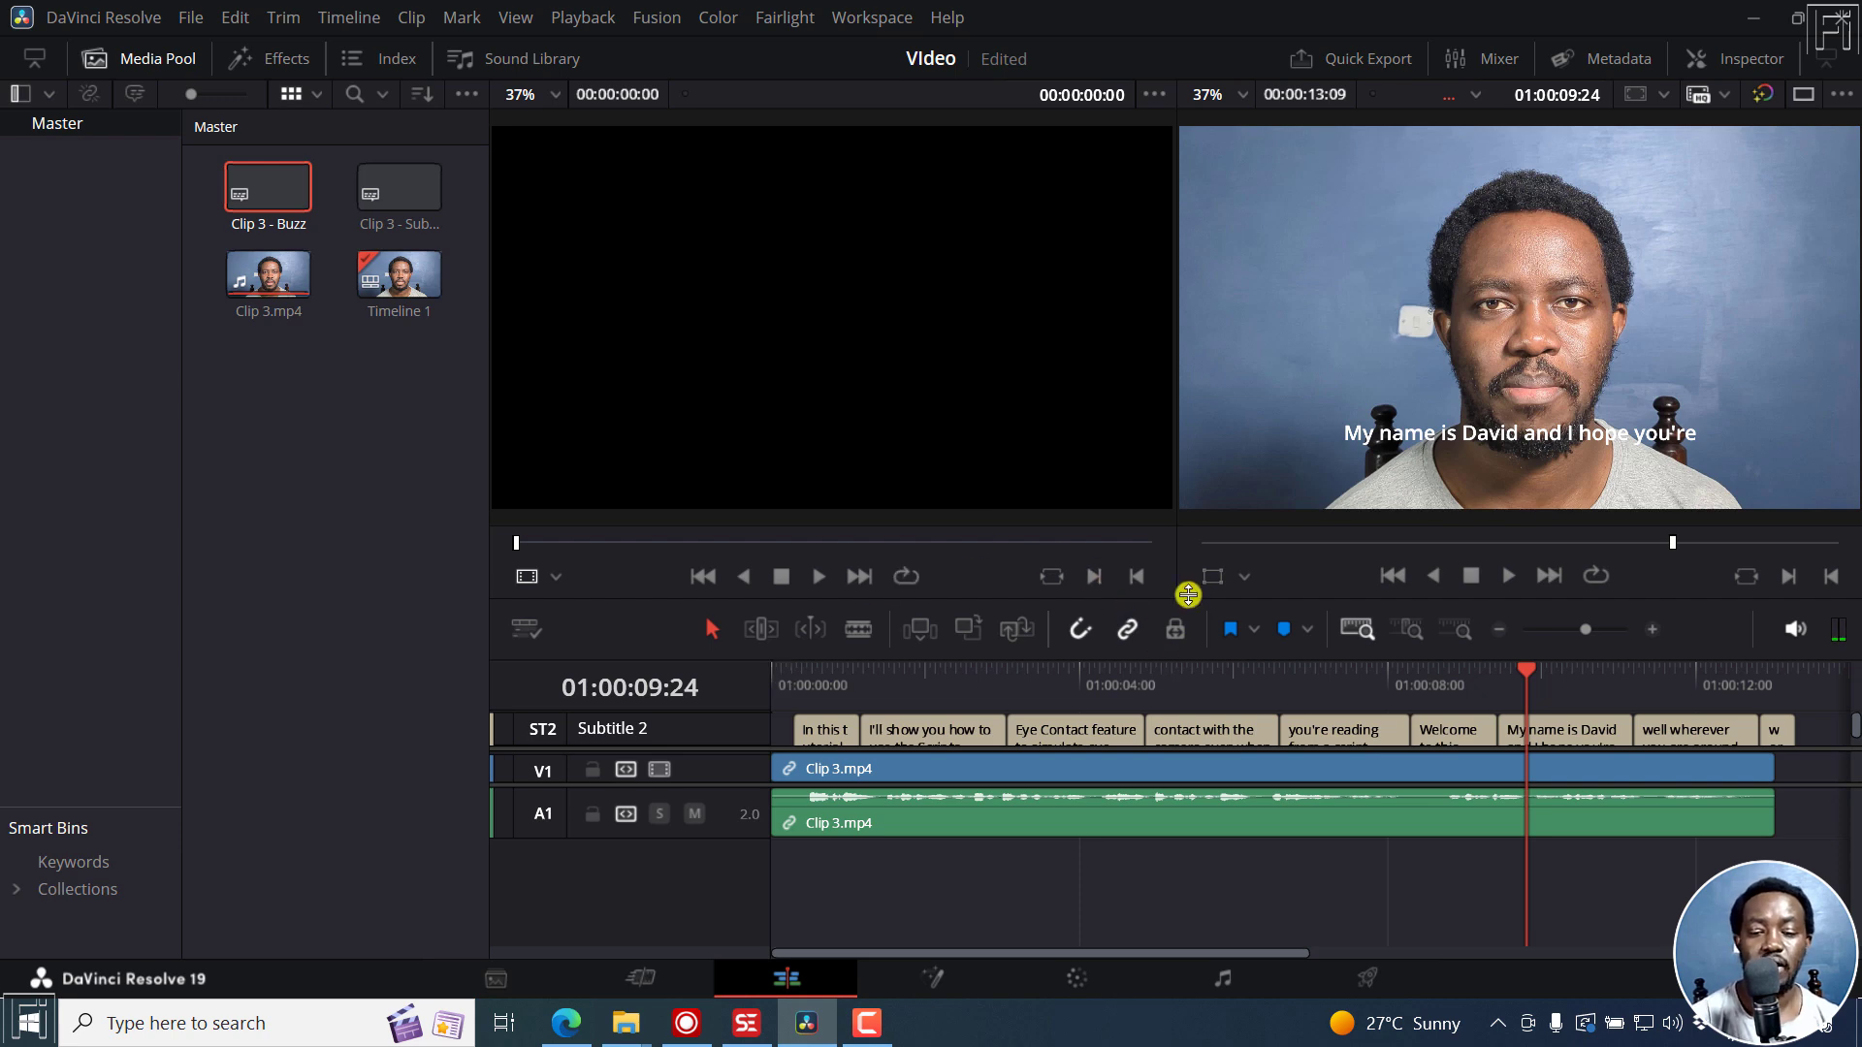
Resize the viewers, select a Buzz caption, and make the Subtitle 2 track taller
drag(1187, 593, 1177, 300)
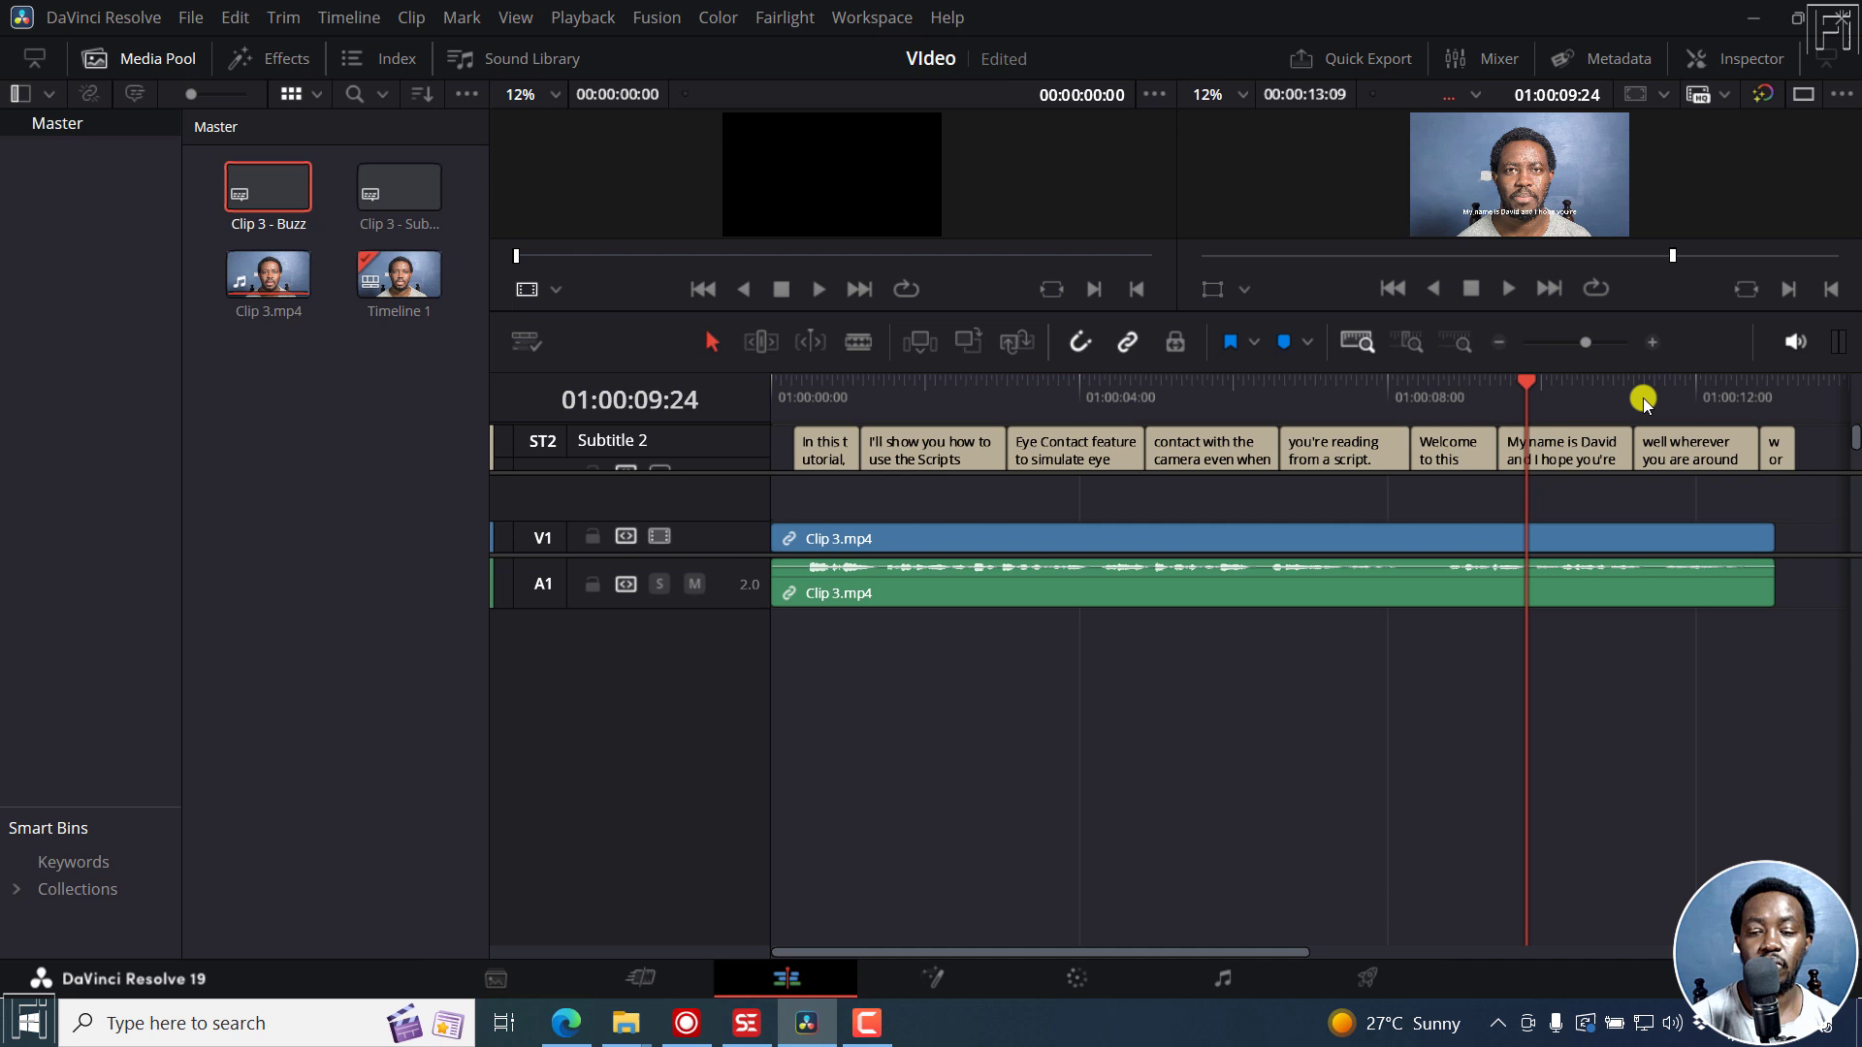
click(1679, 436)
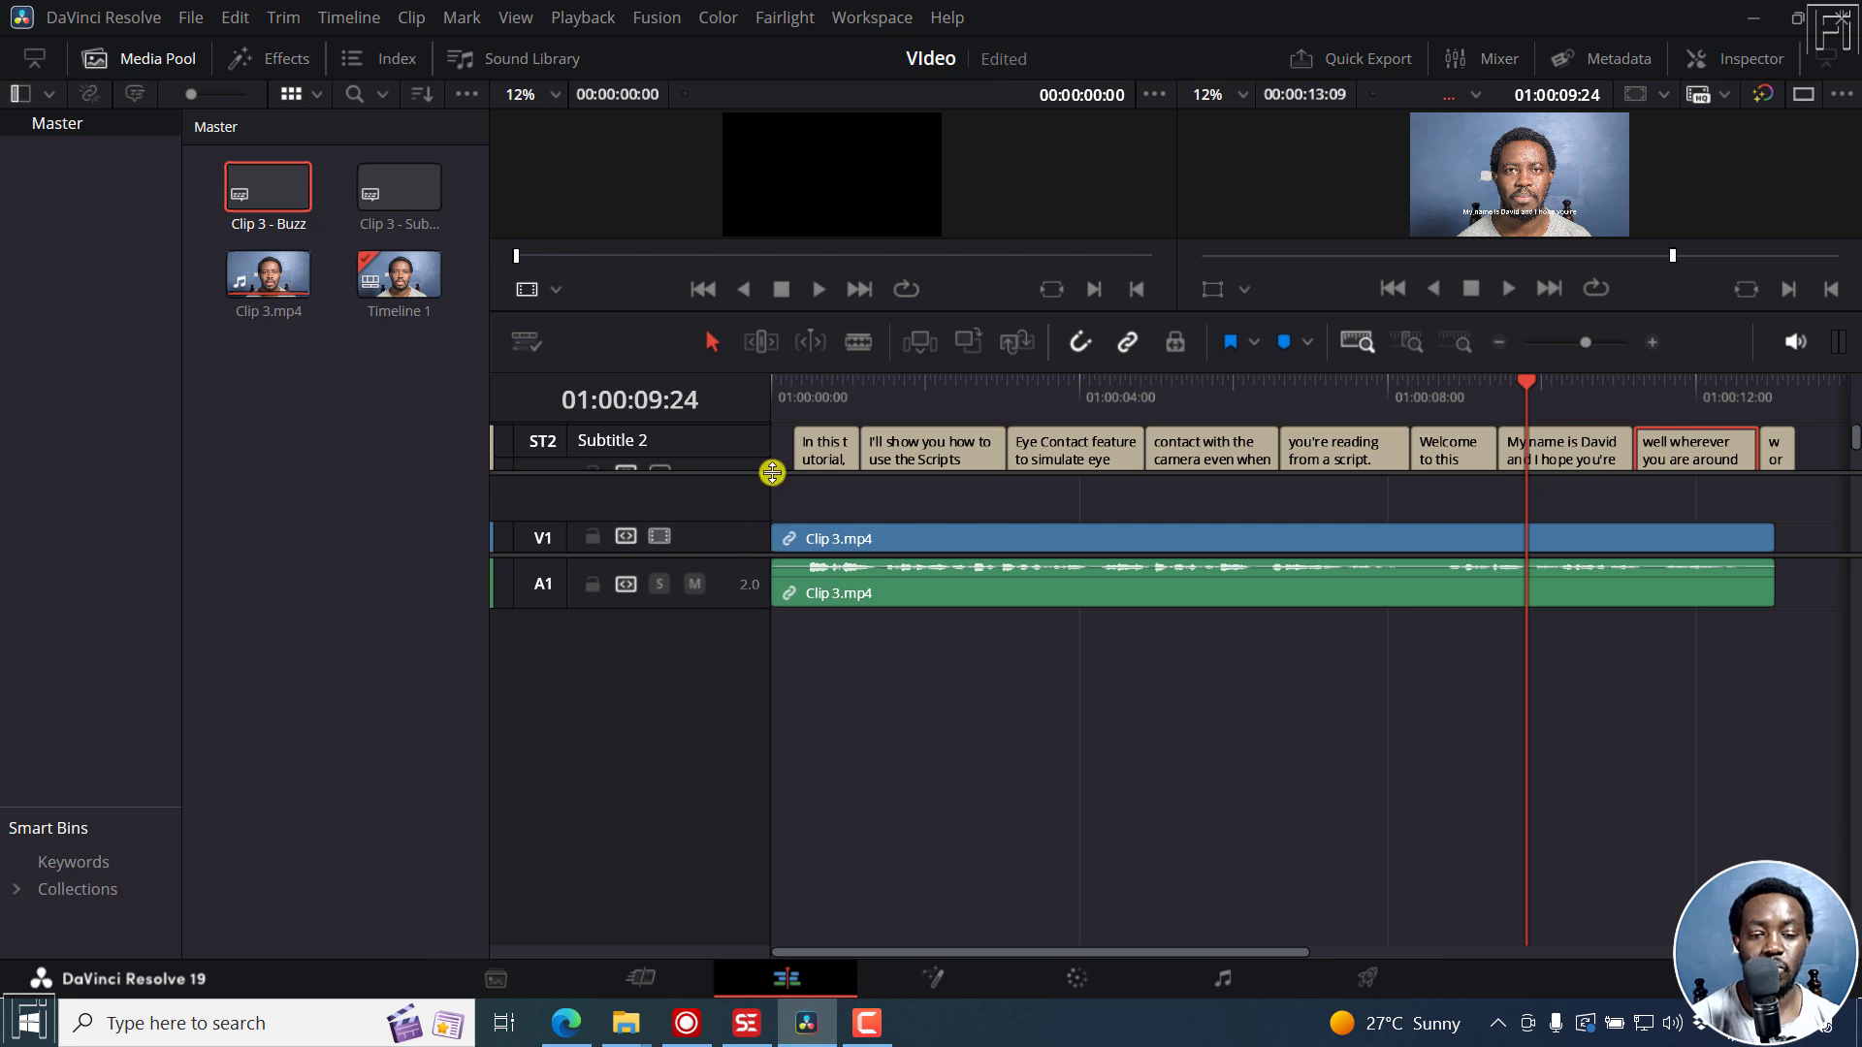
drag(772, 472, 795, 519)
Open the captions in the Inspector and place the cursor in 'I'll show you how to use the Scripts'
double_click(824, 478)
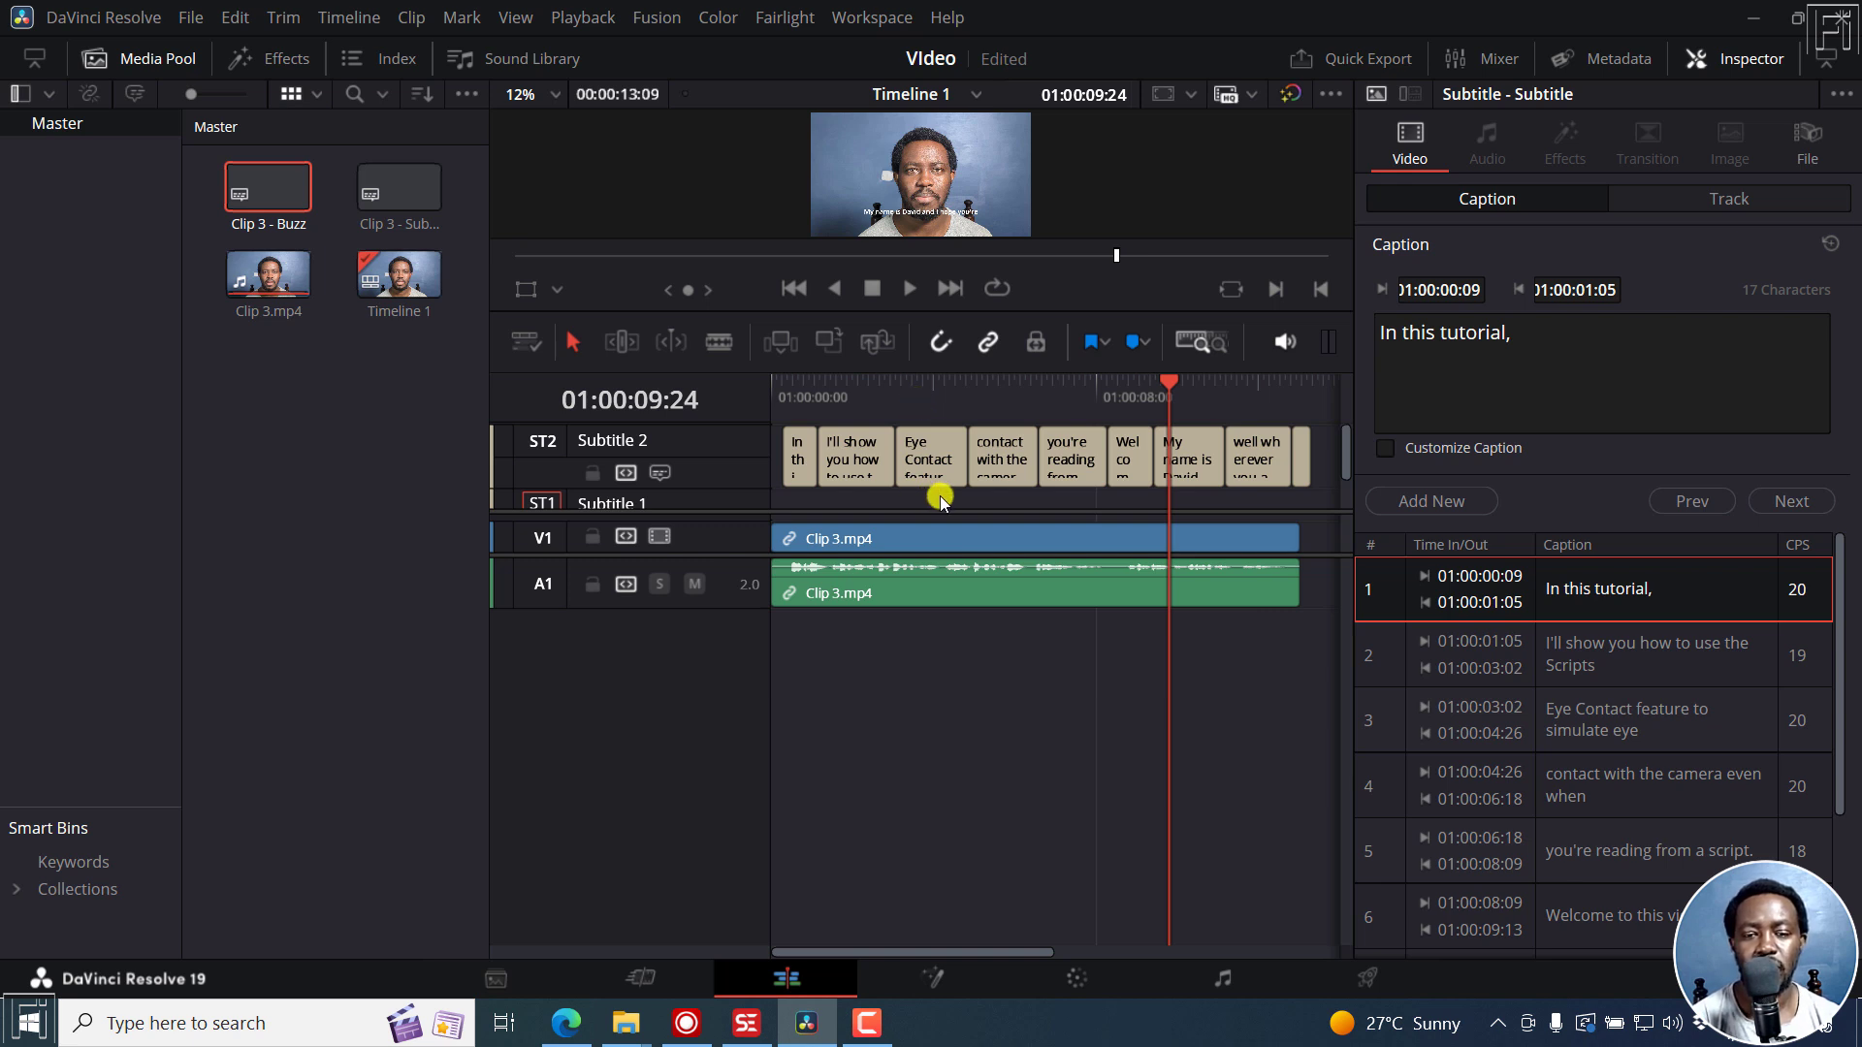
click(804, 408)
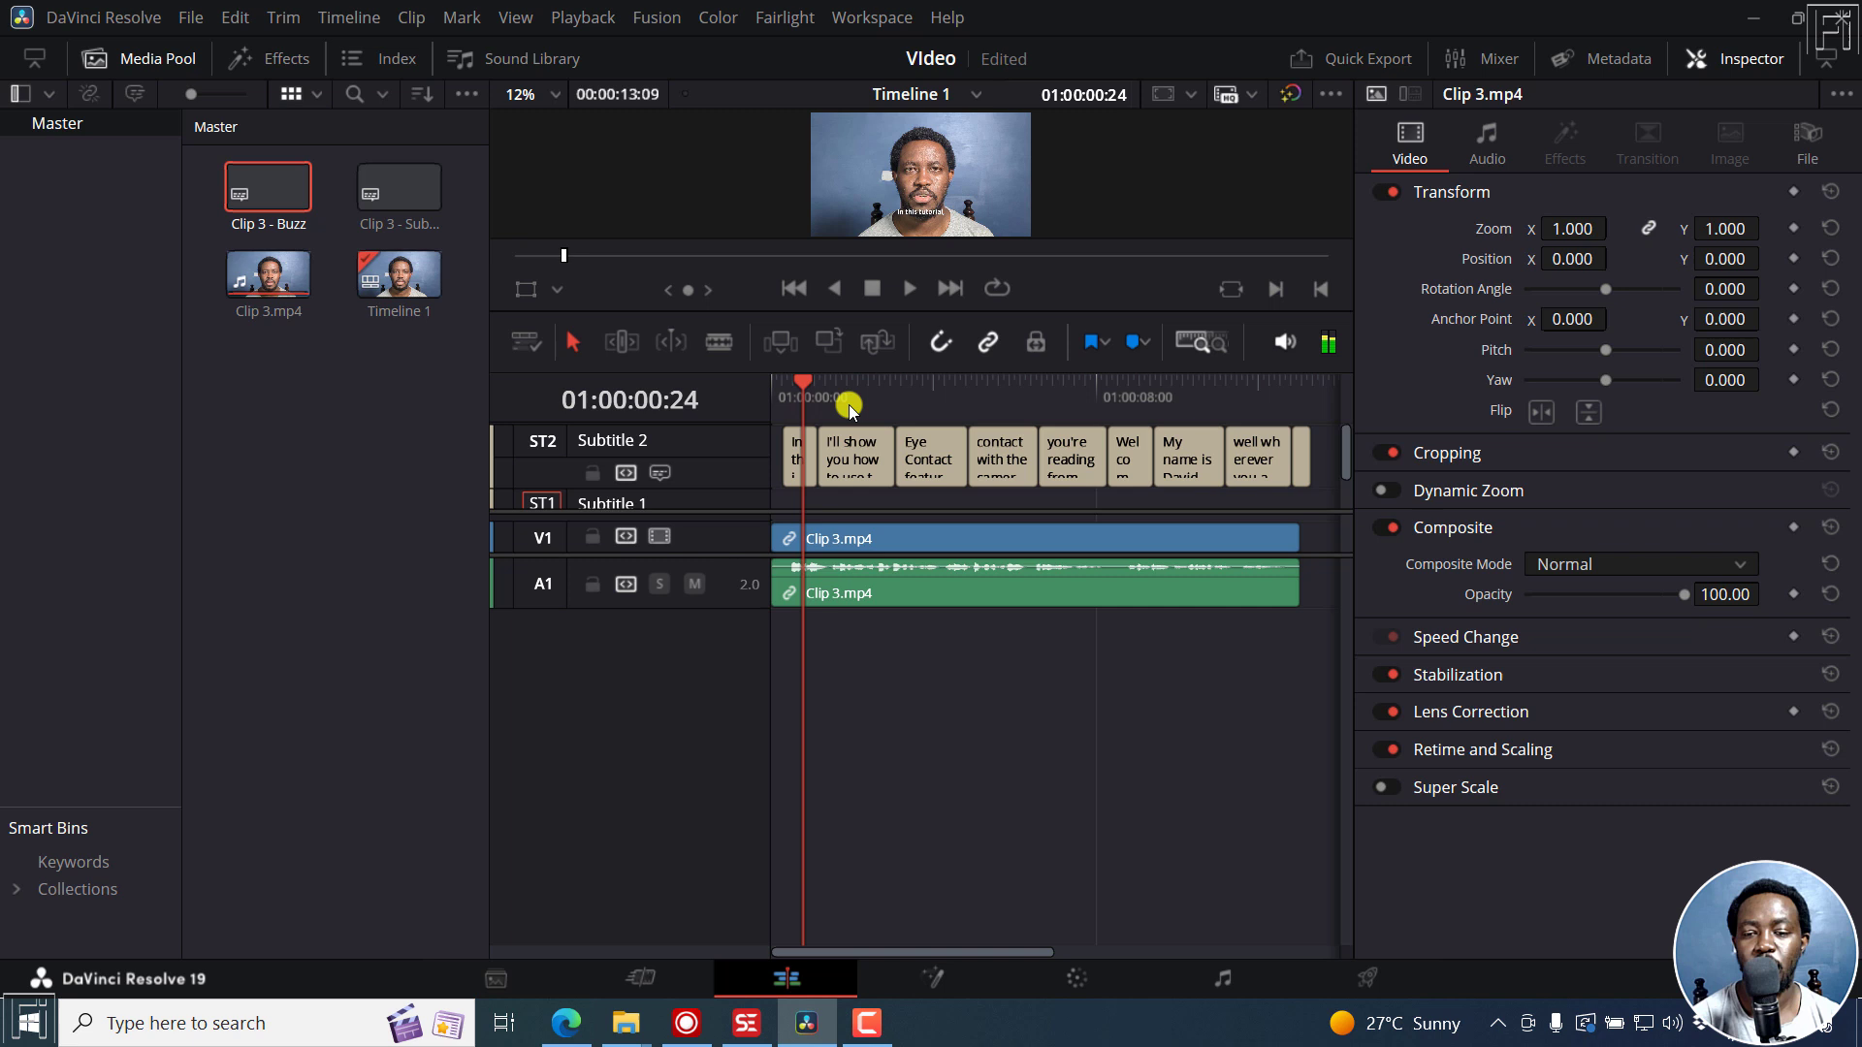
key(space)
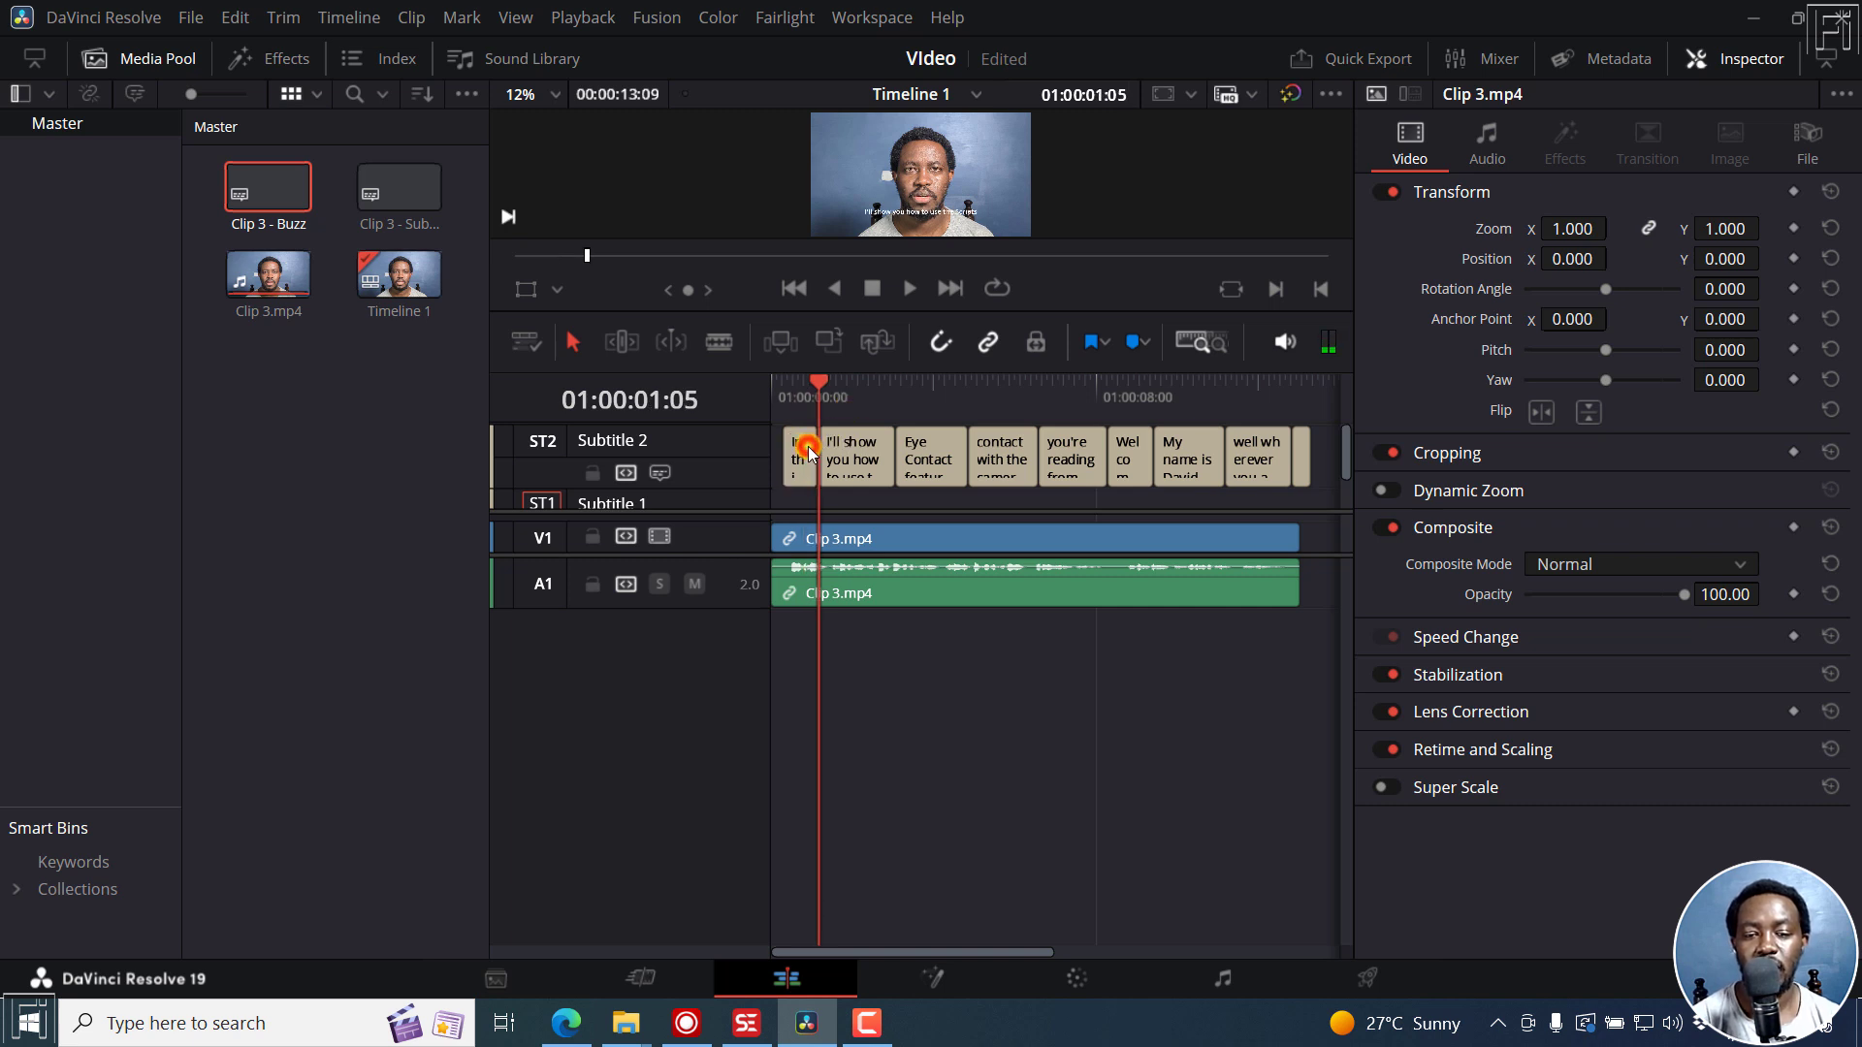
click(801, 453)
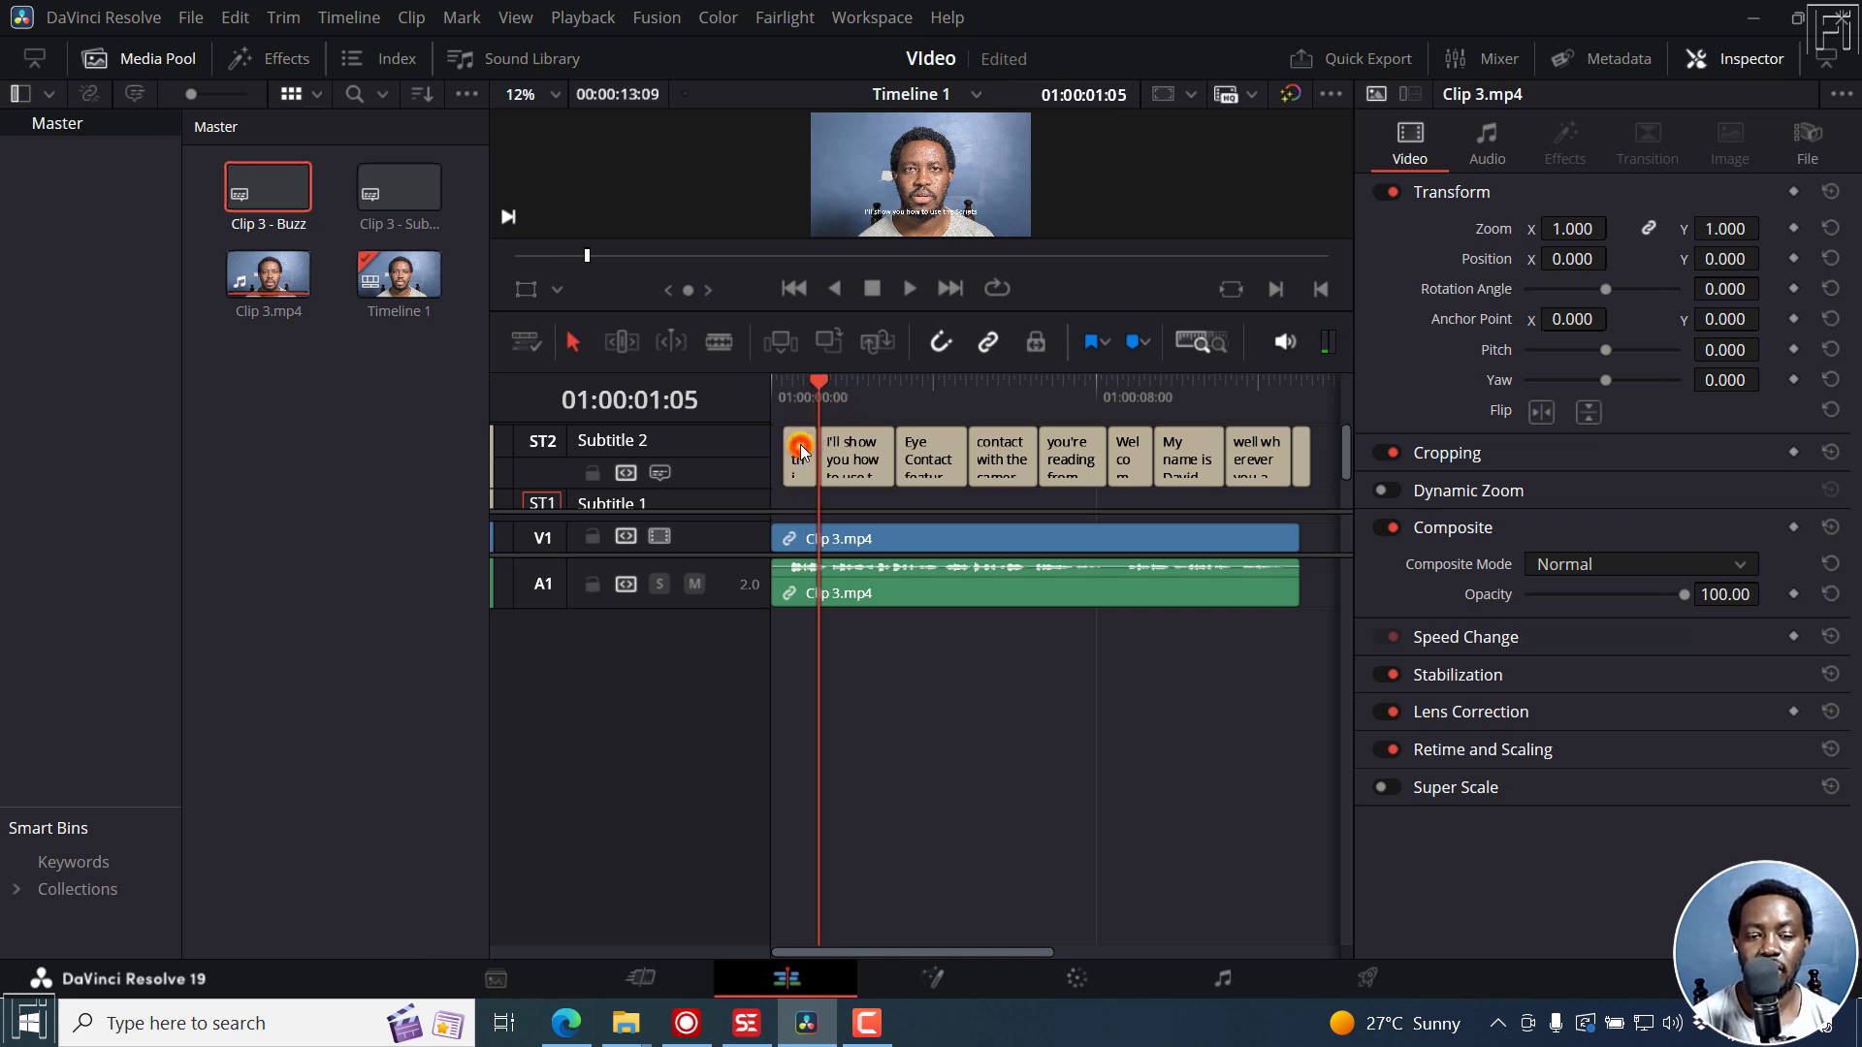
click(801, 453)
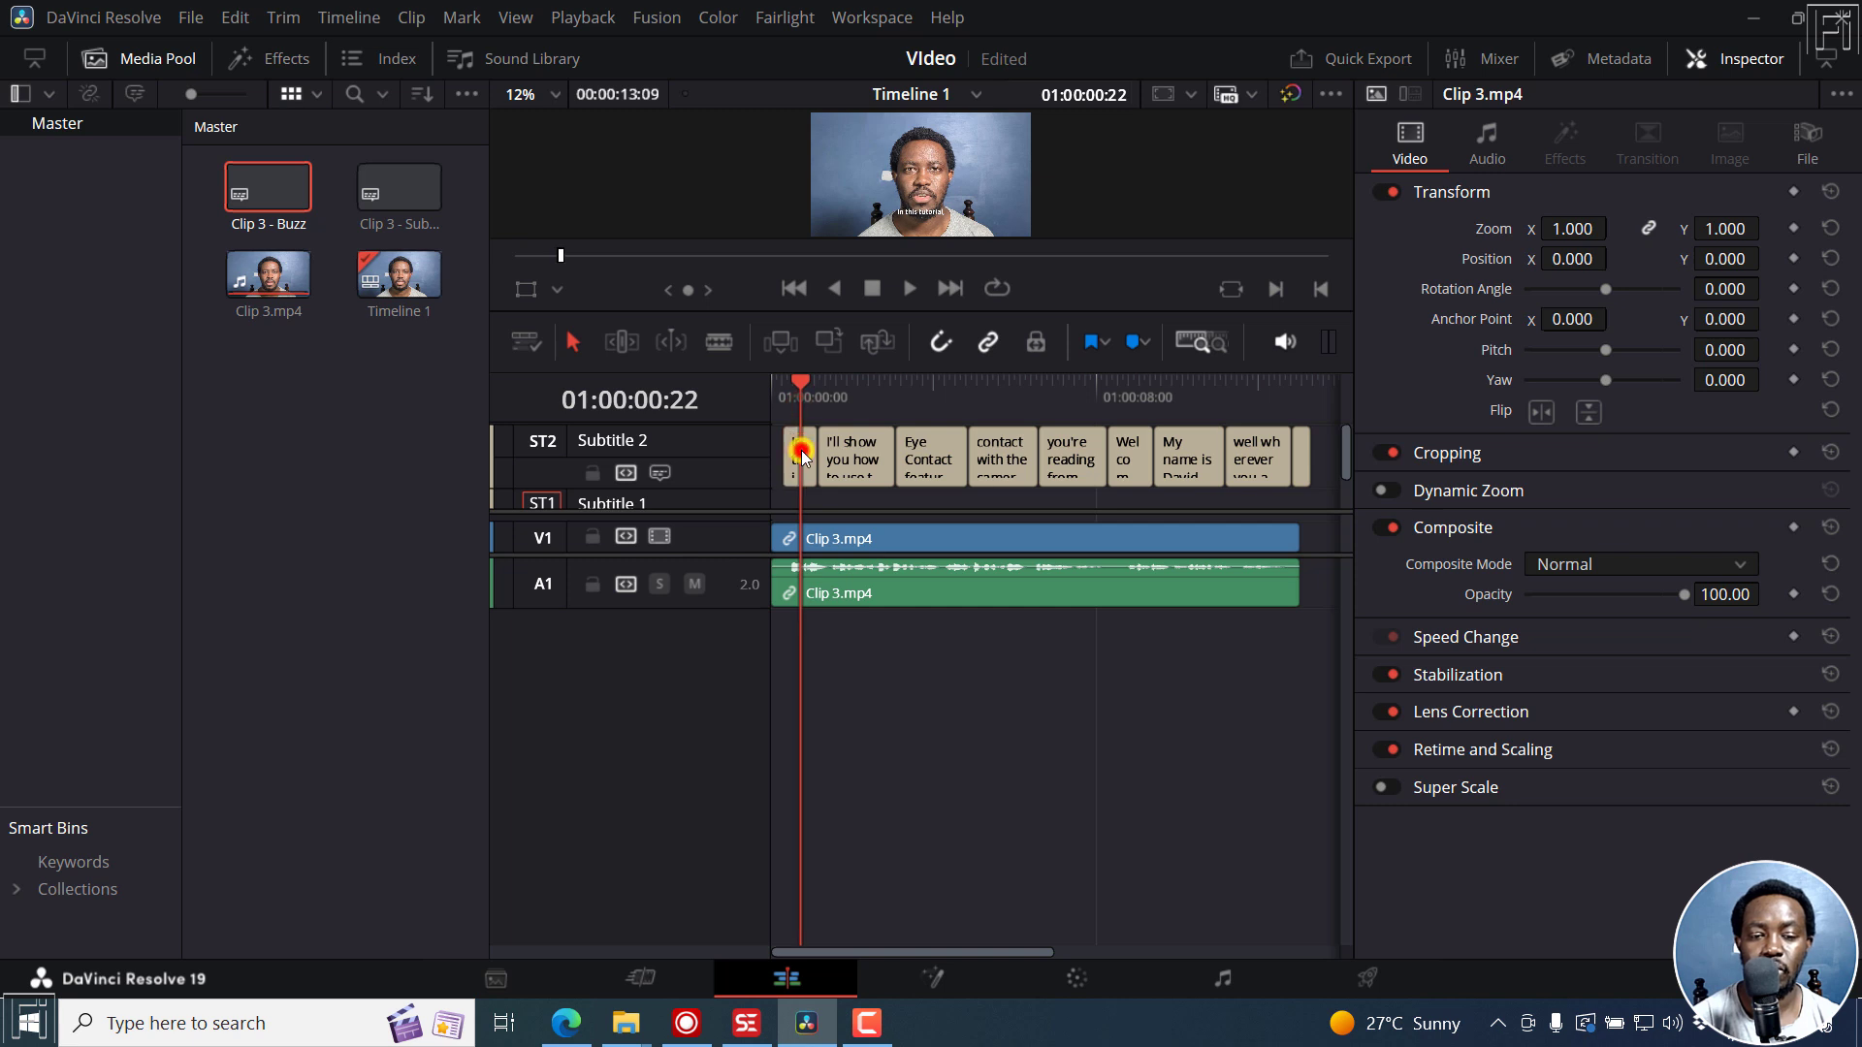
click(838, 447)
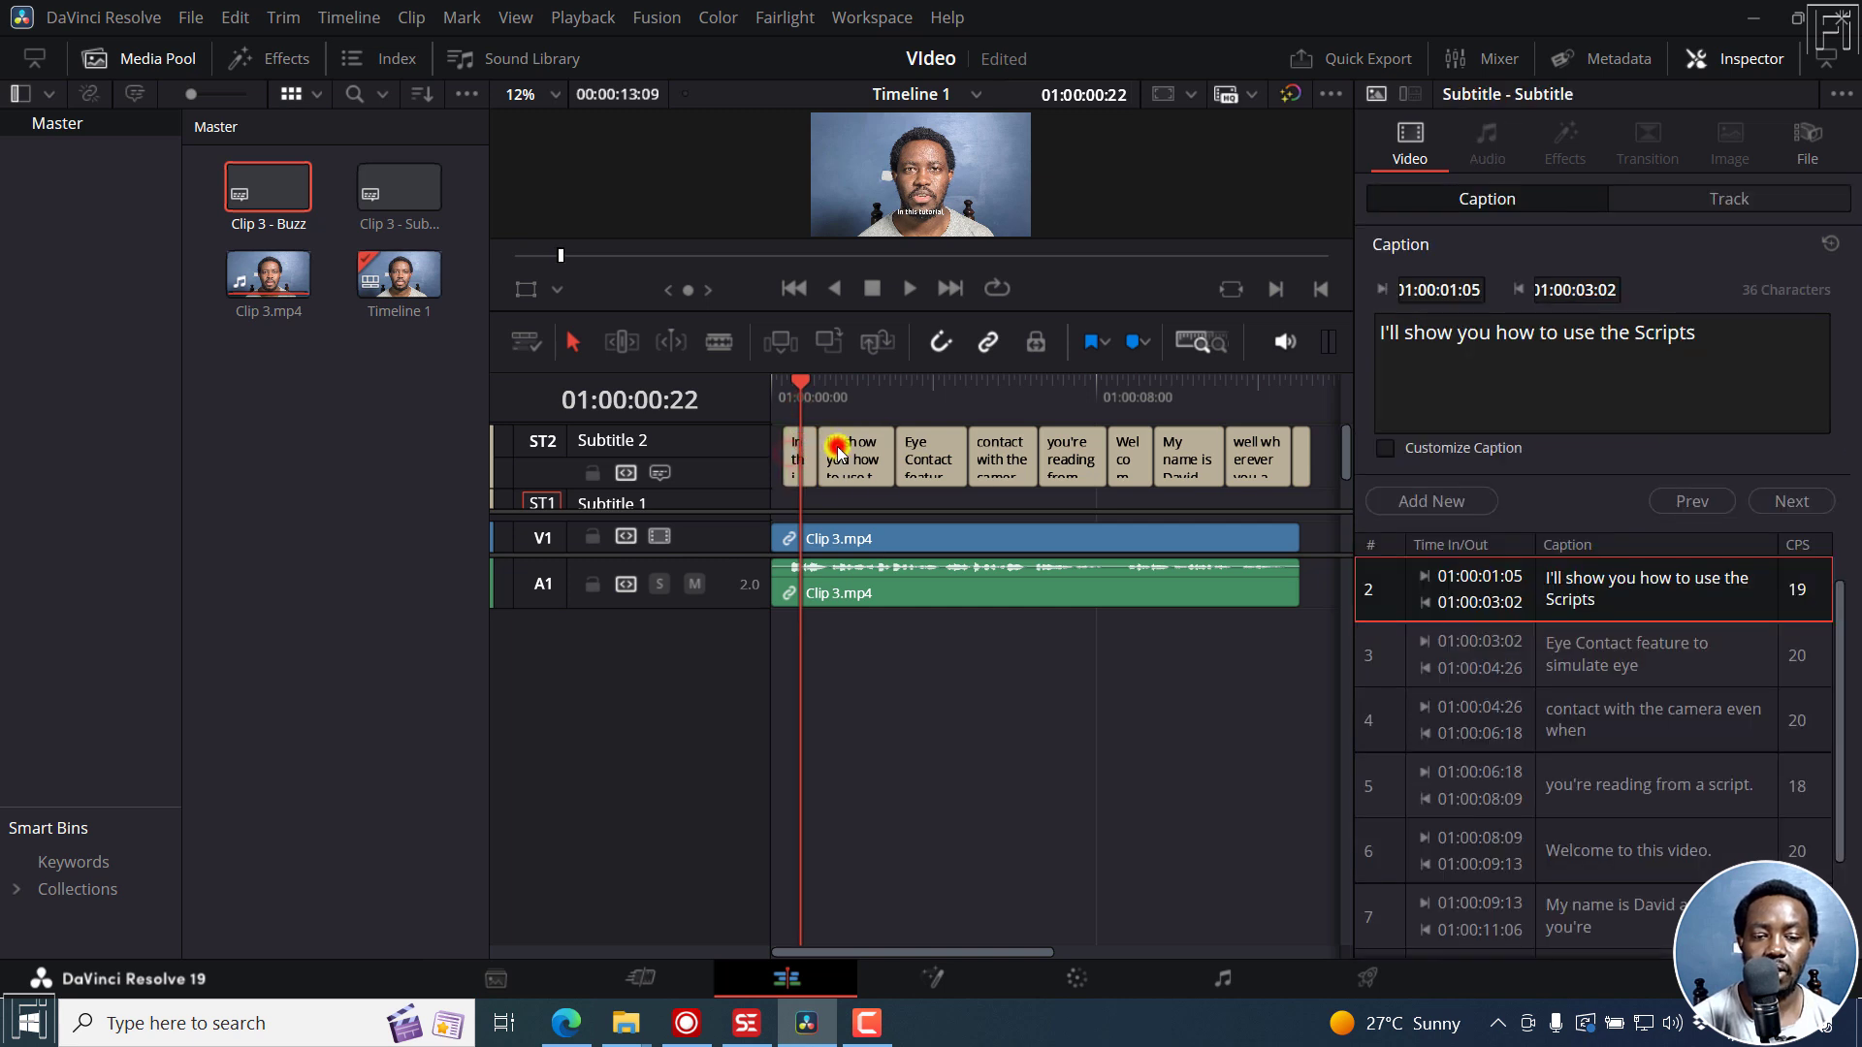
click(1607, 349)
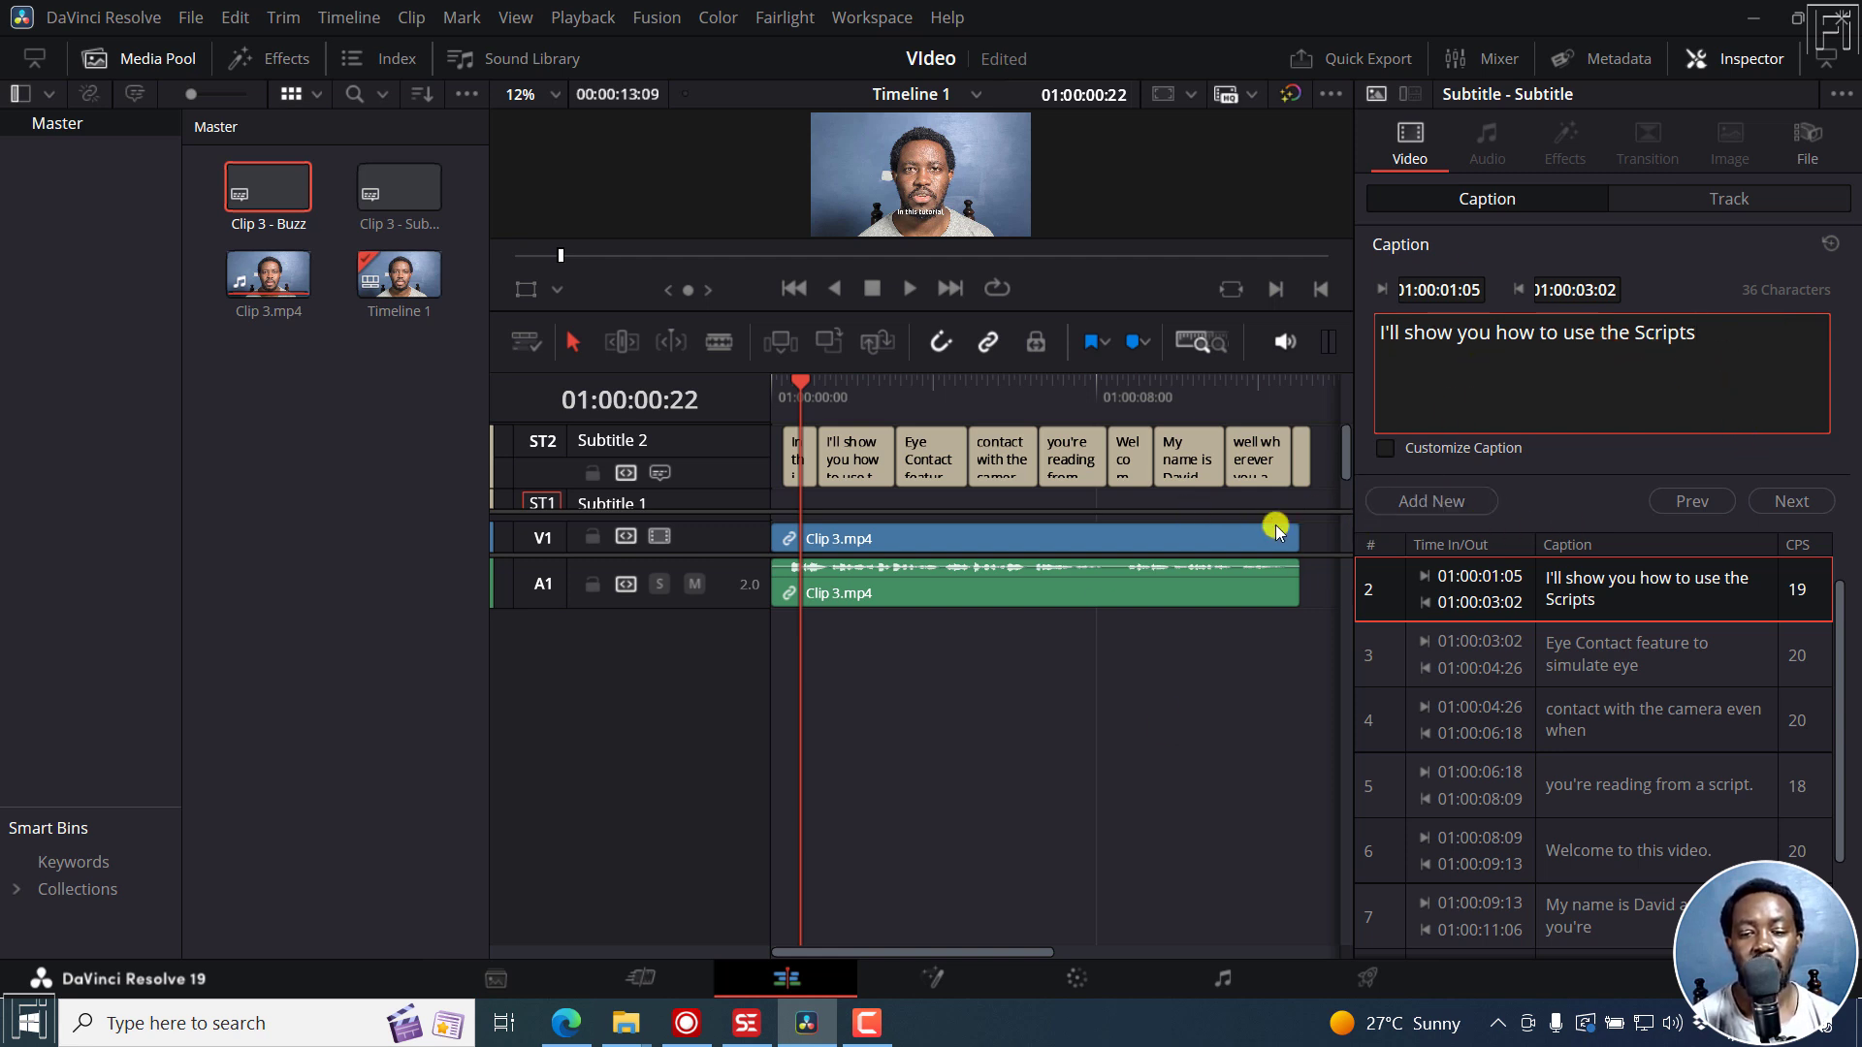
On the Deliver page, enable Export Subtitle in Subtitle Settings with format Burn into video
click(1360, 976)
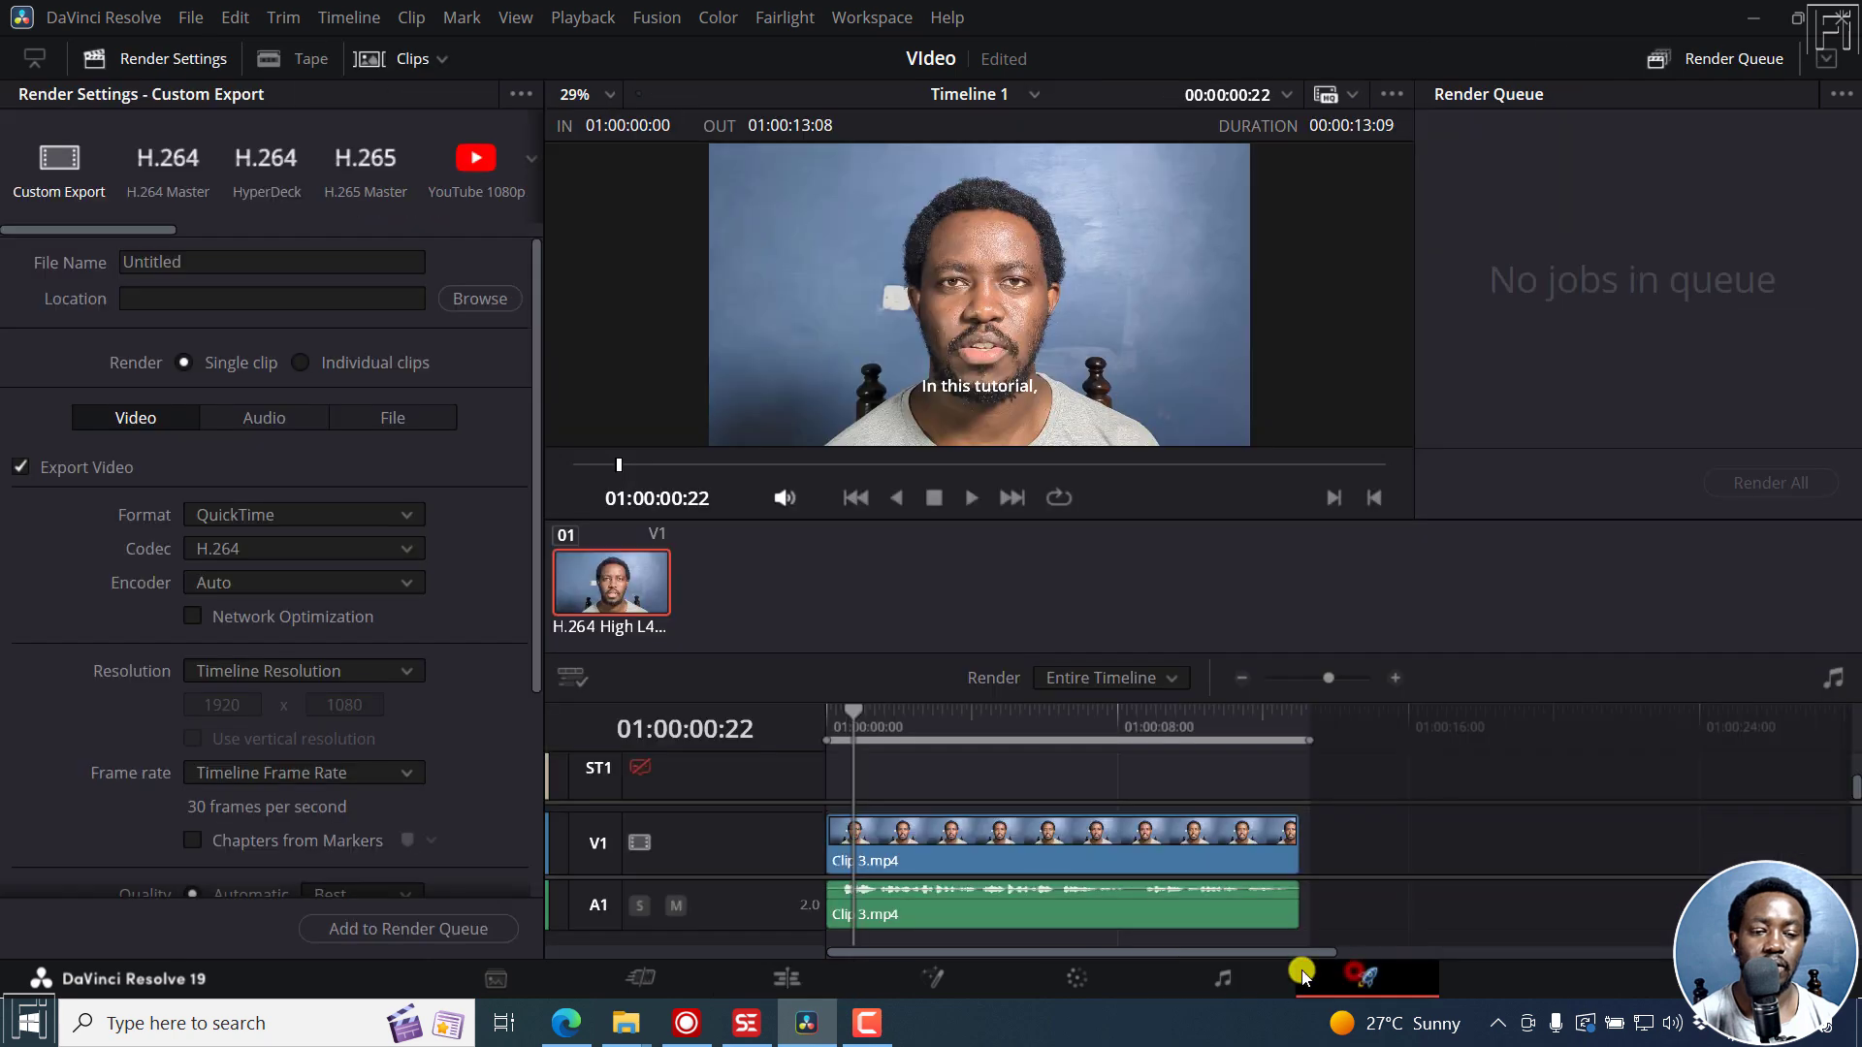
drag(538, 378, 529, 669)
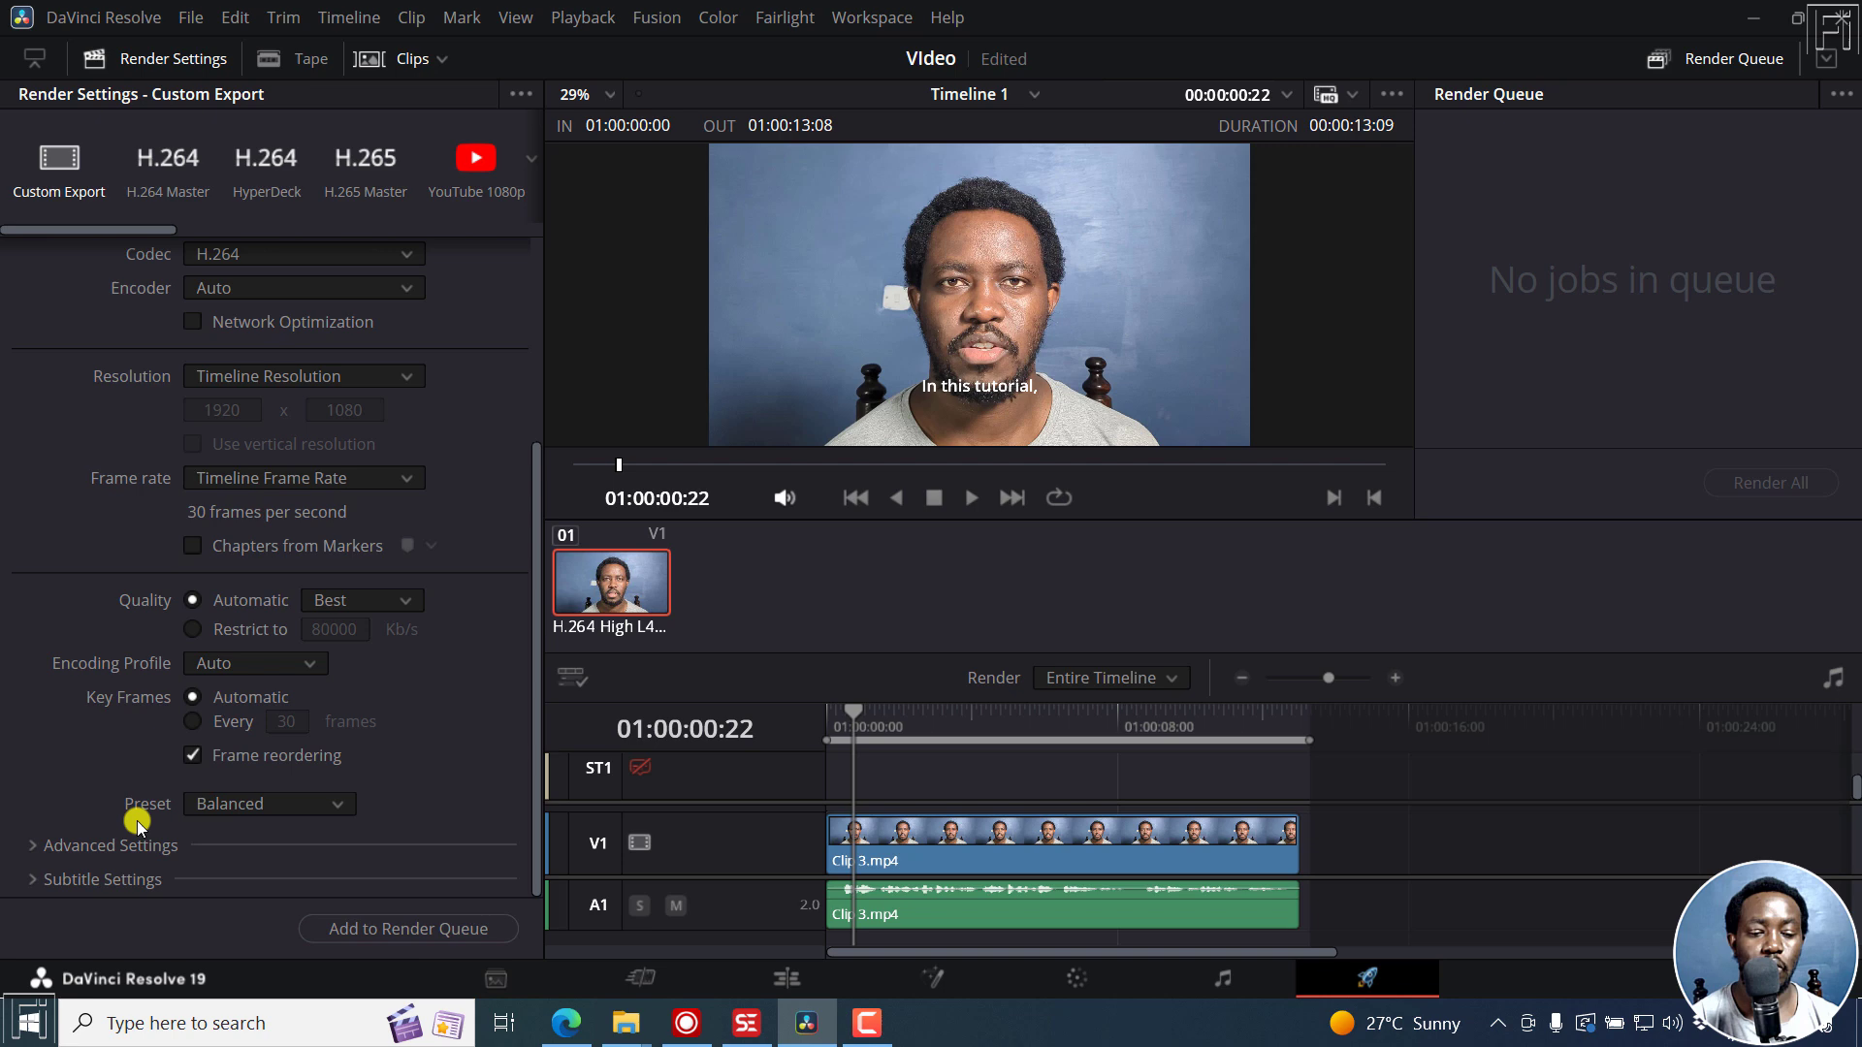
click(36, 879)
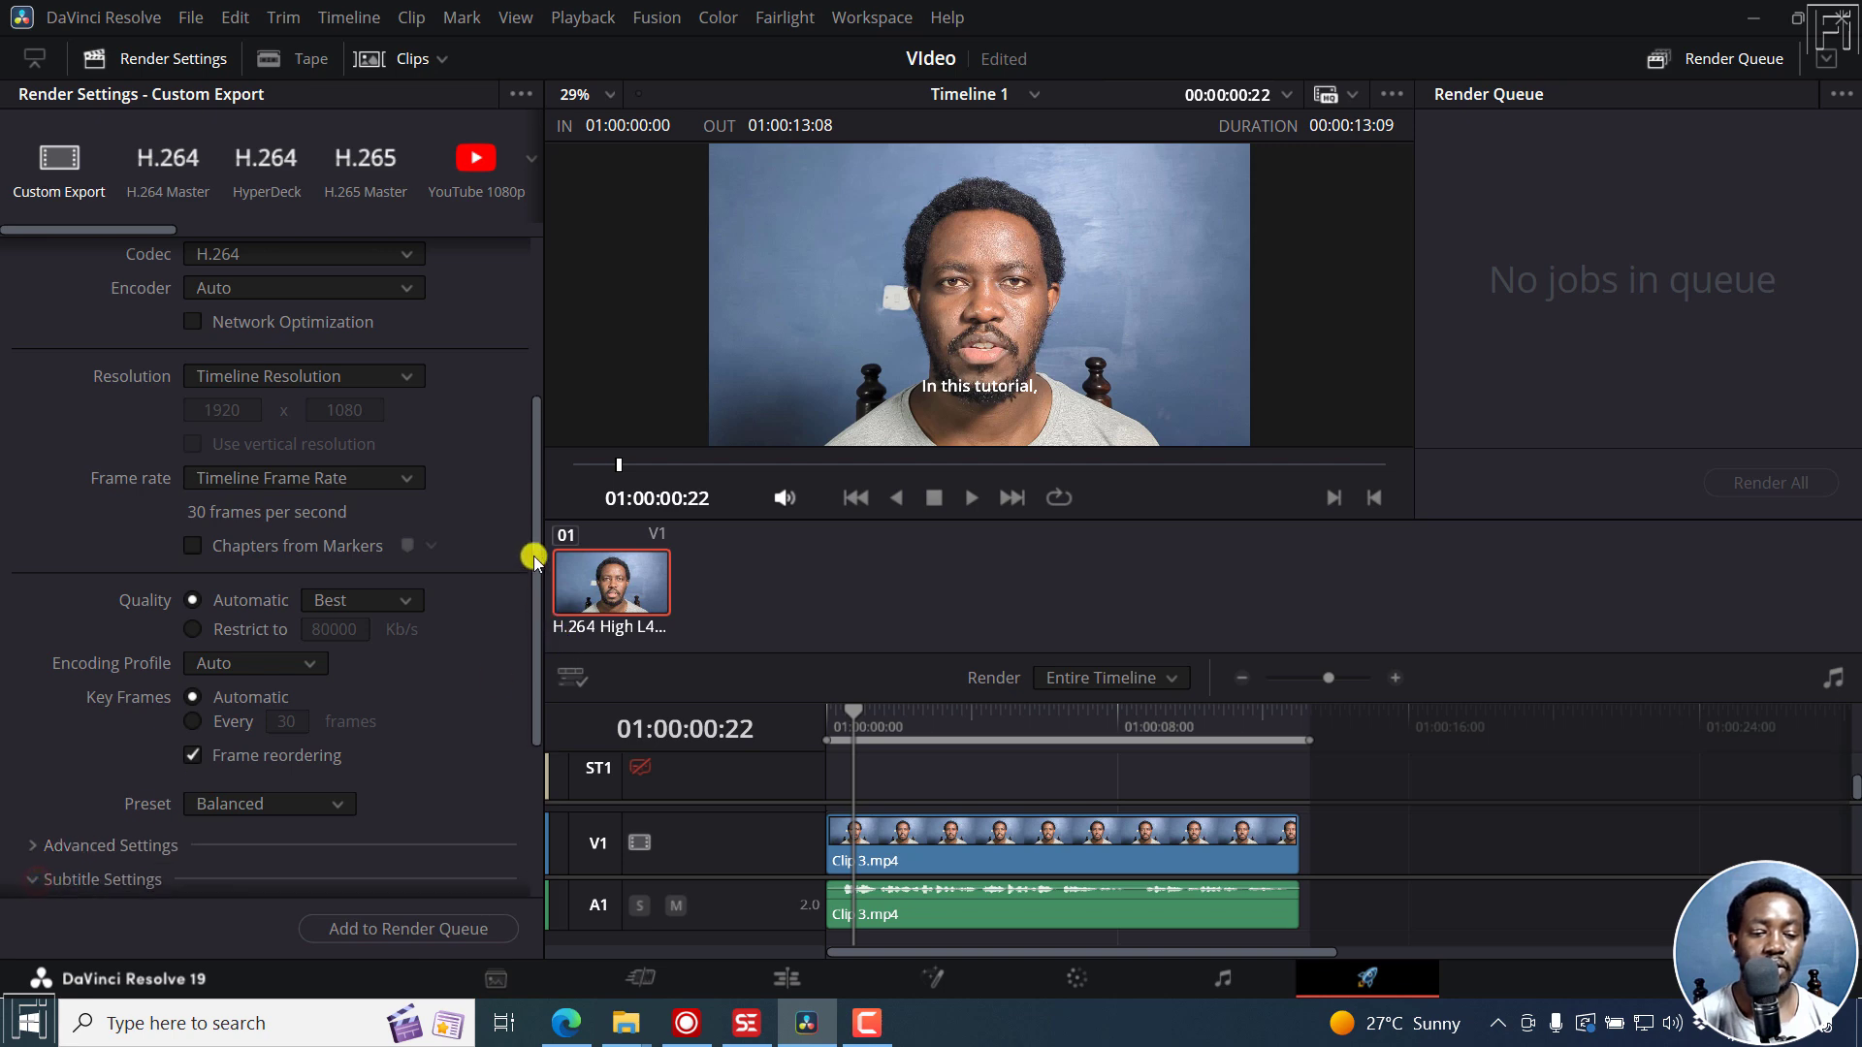
drag(532, 553, 532, 707)
click(20, 635)
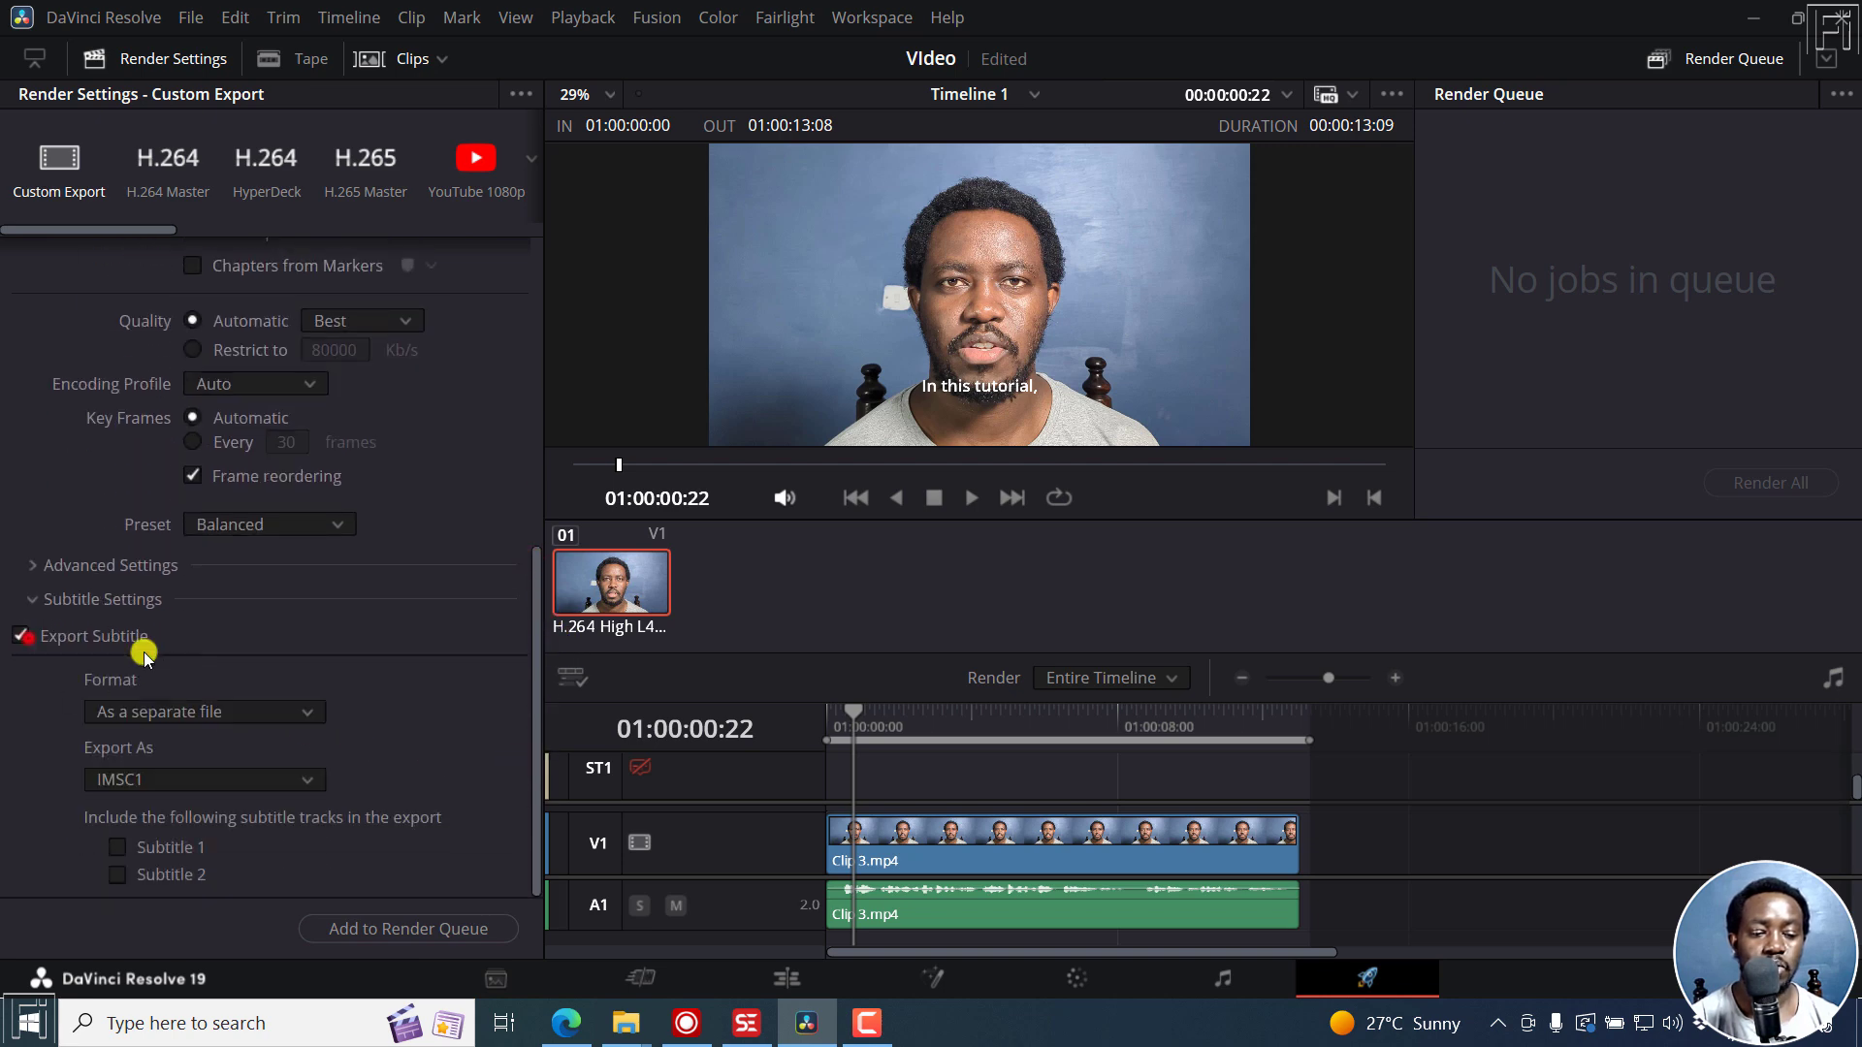
click(310, 713)
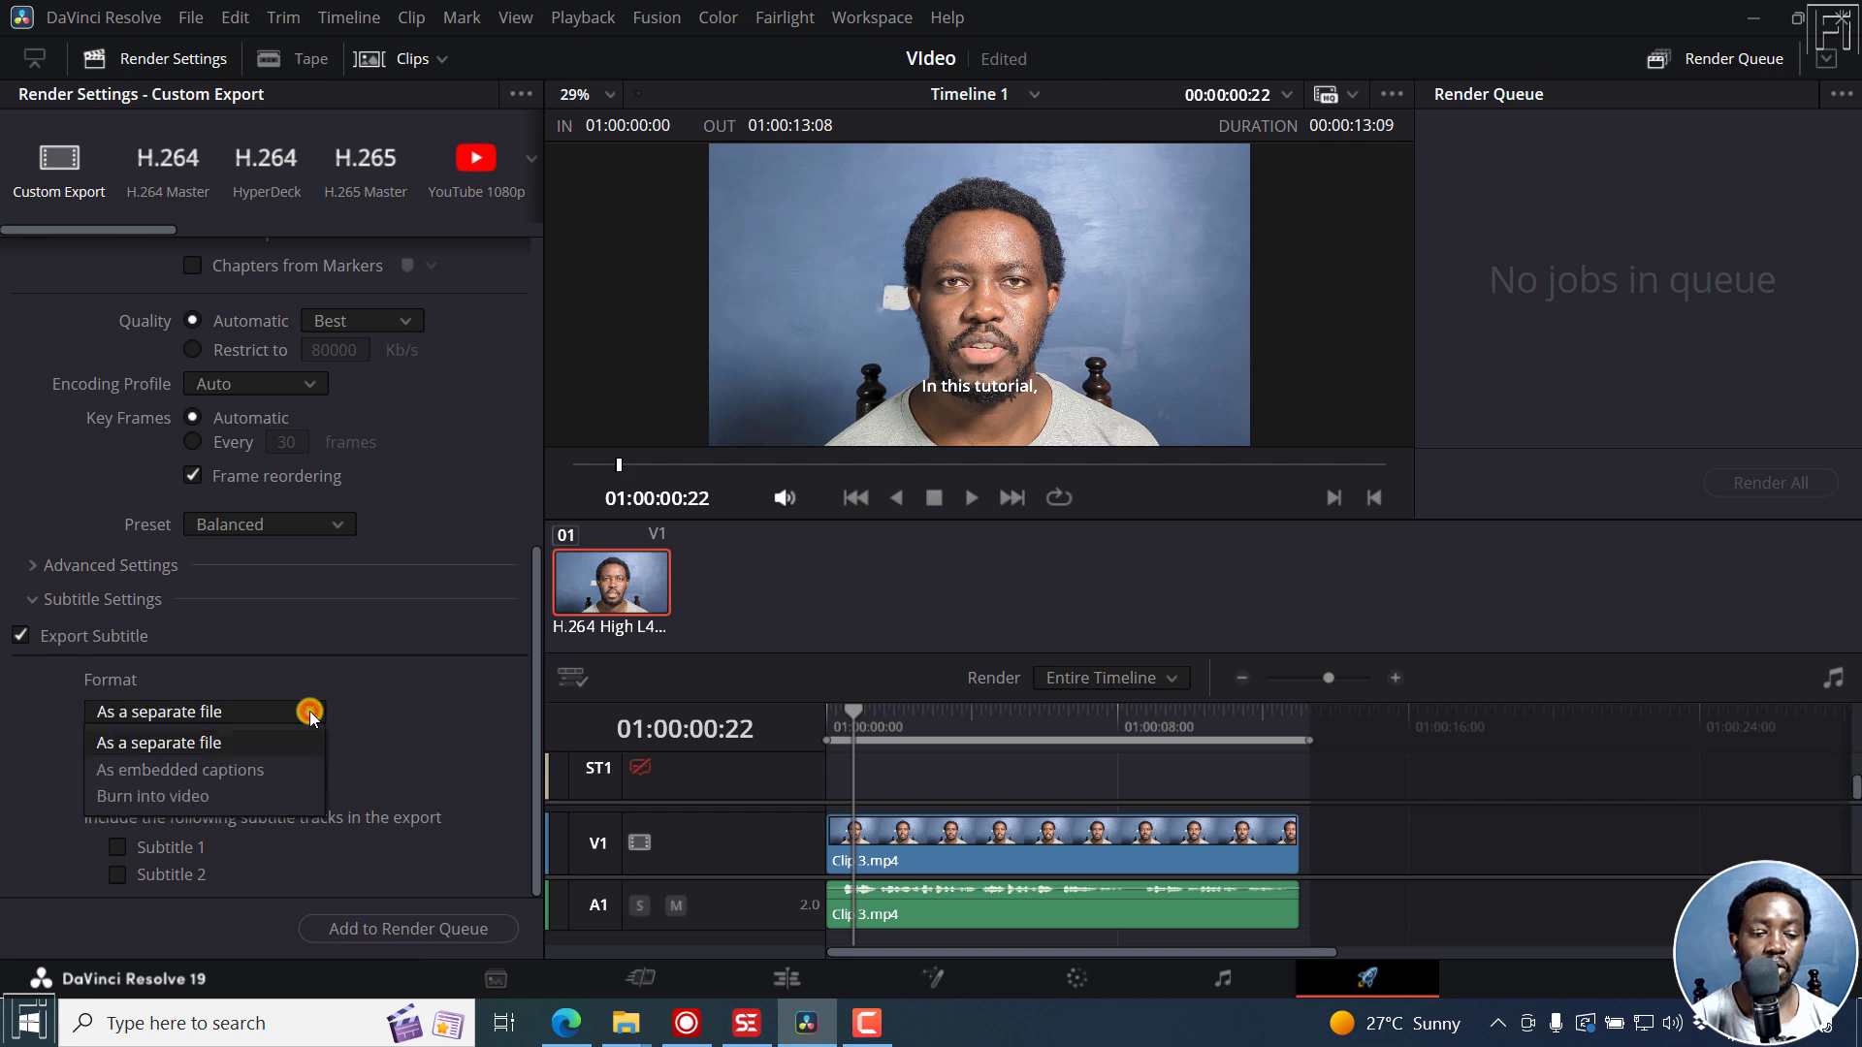
click(217, 797)
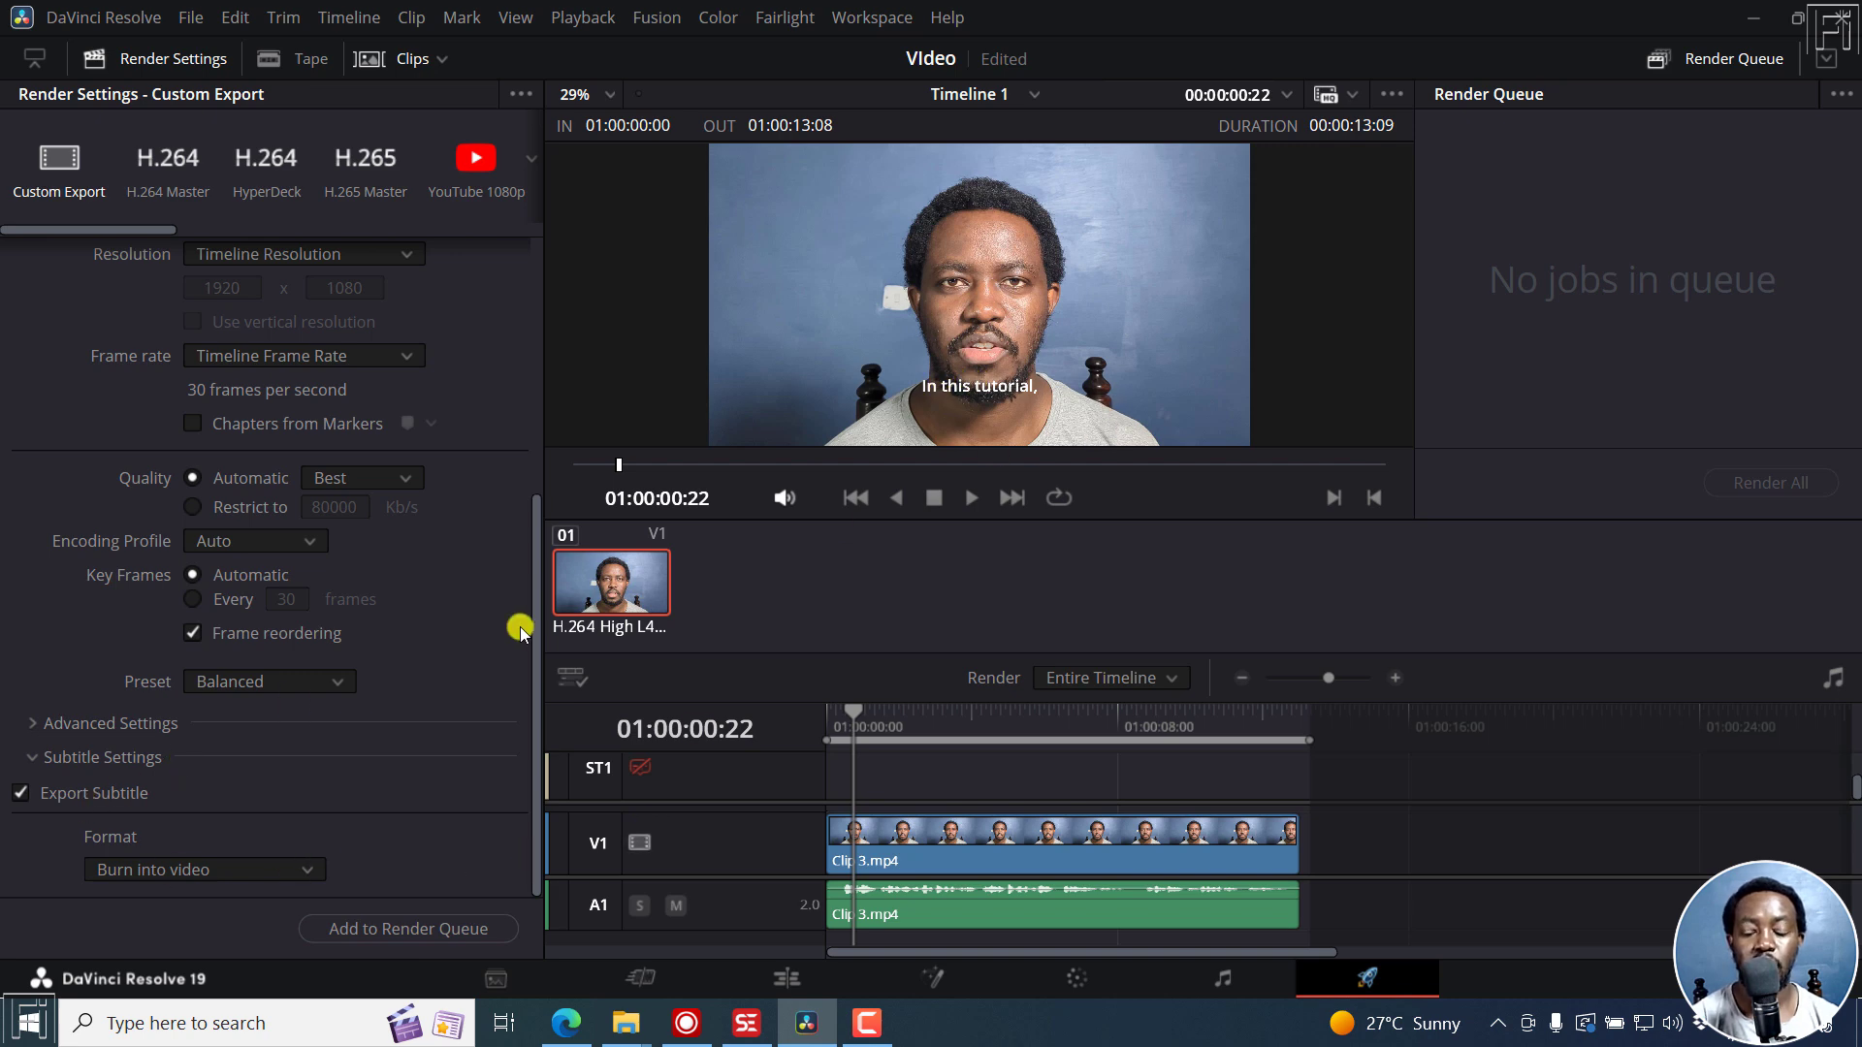
In Edge, glance at the SubtitleEdit repository tab, then return to the Buzz 1.2.0 releases page
click(566, 1024)
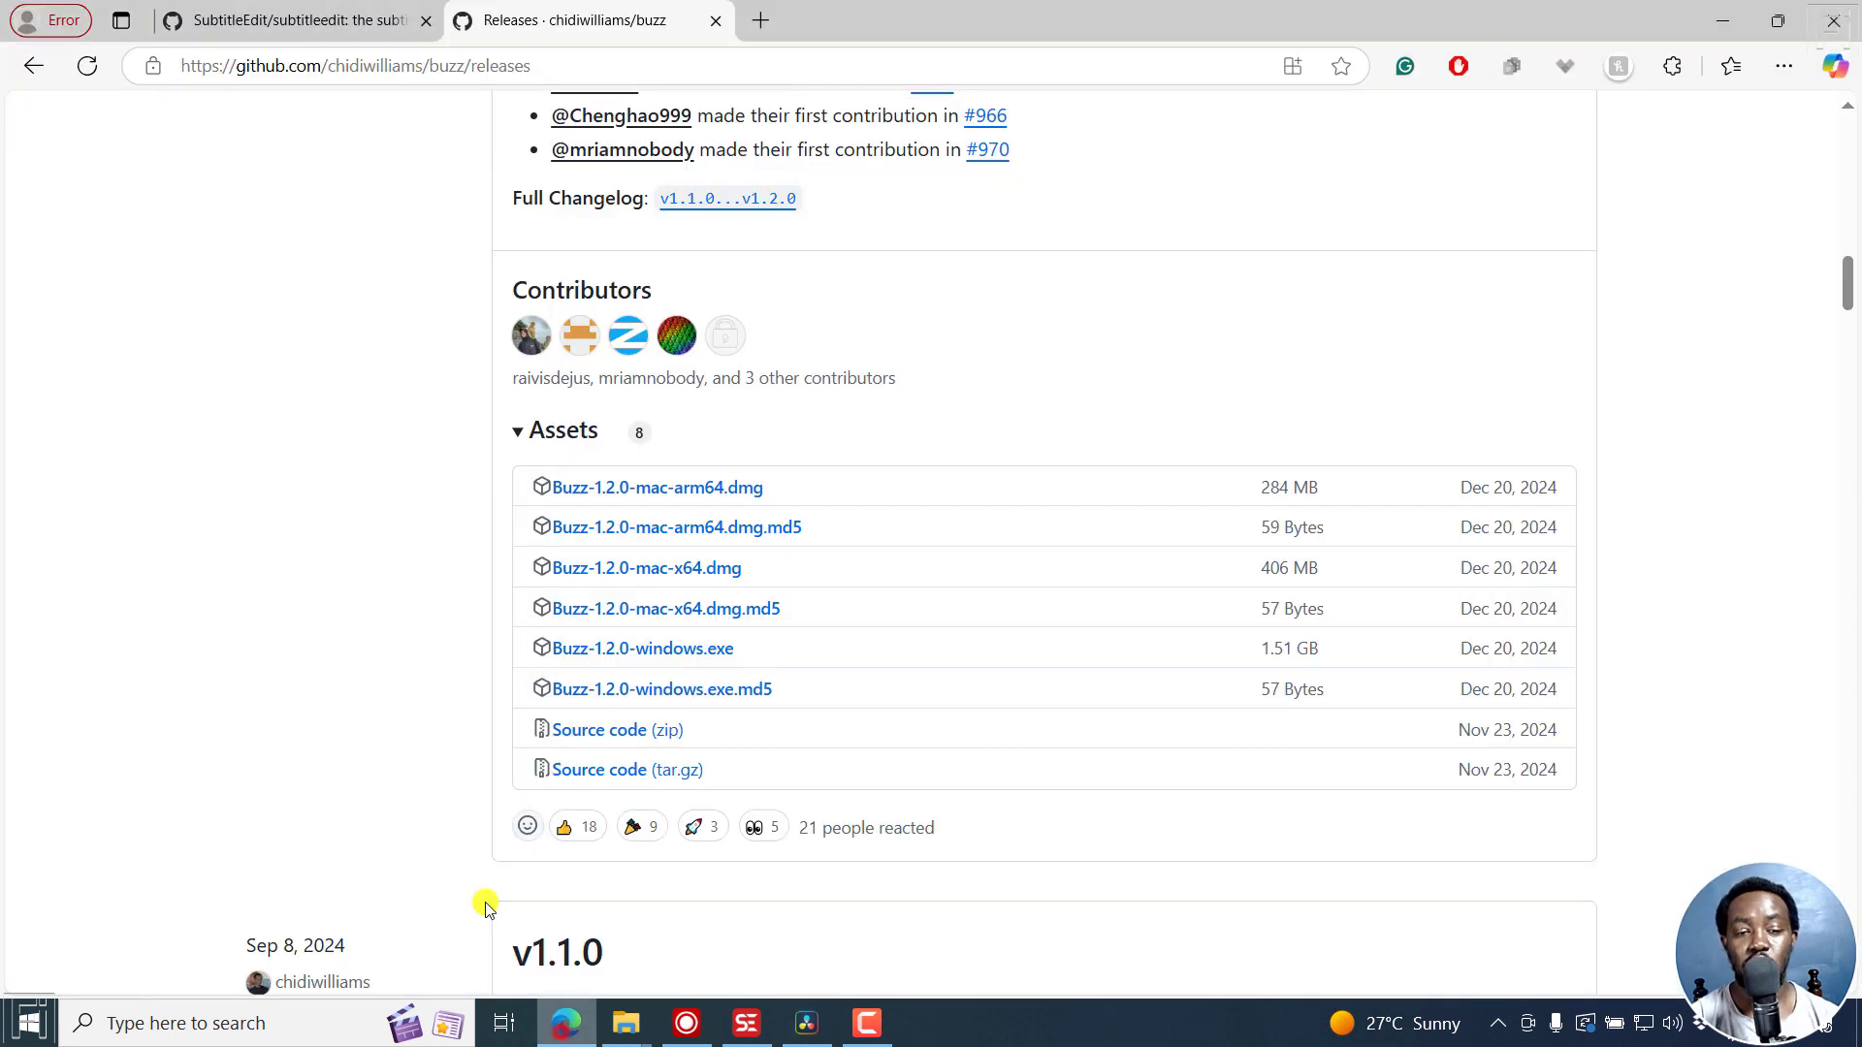
click(310, 19)
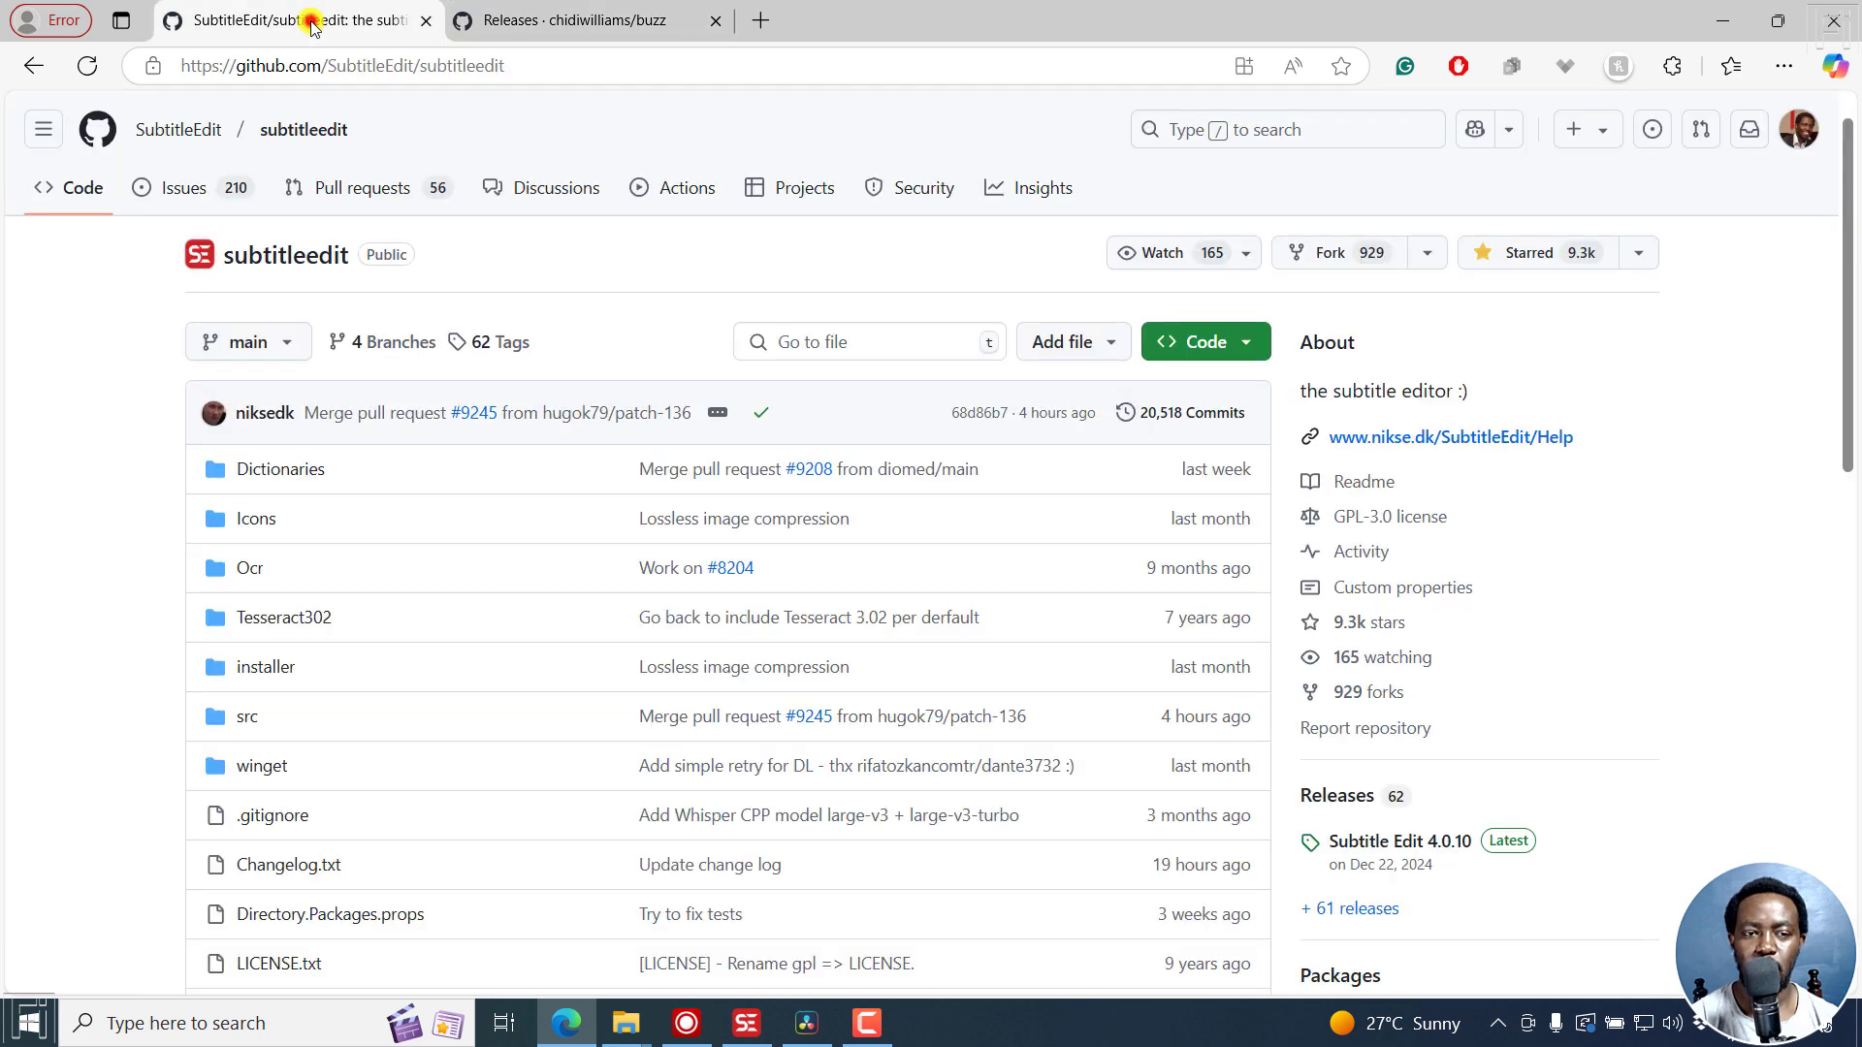
click(585, 11)
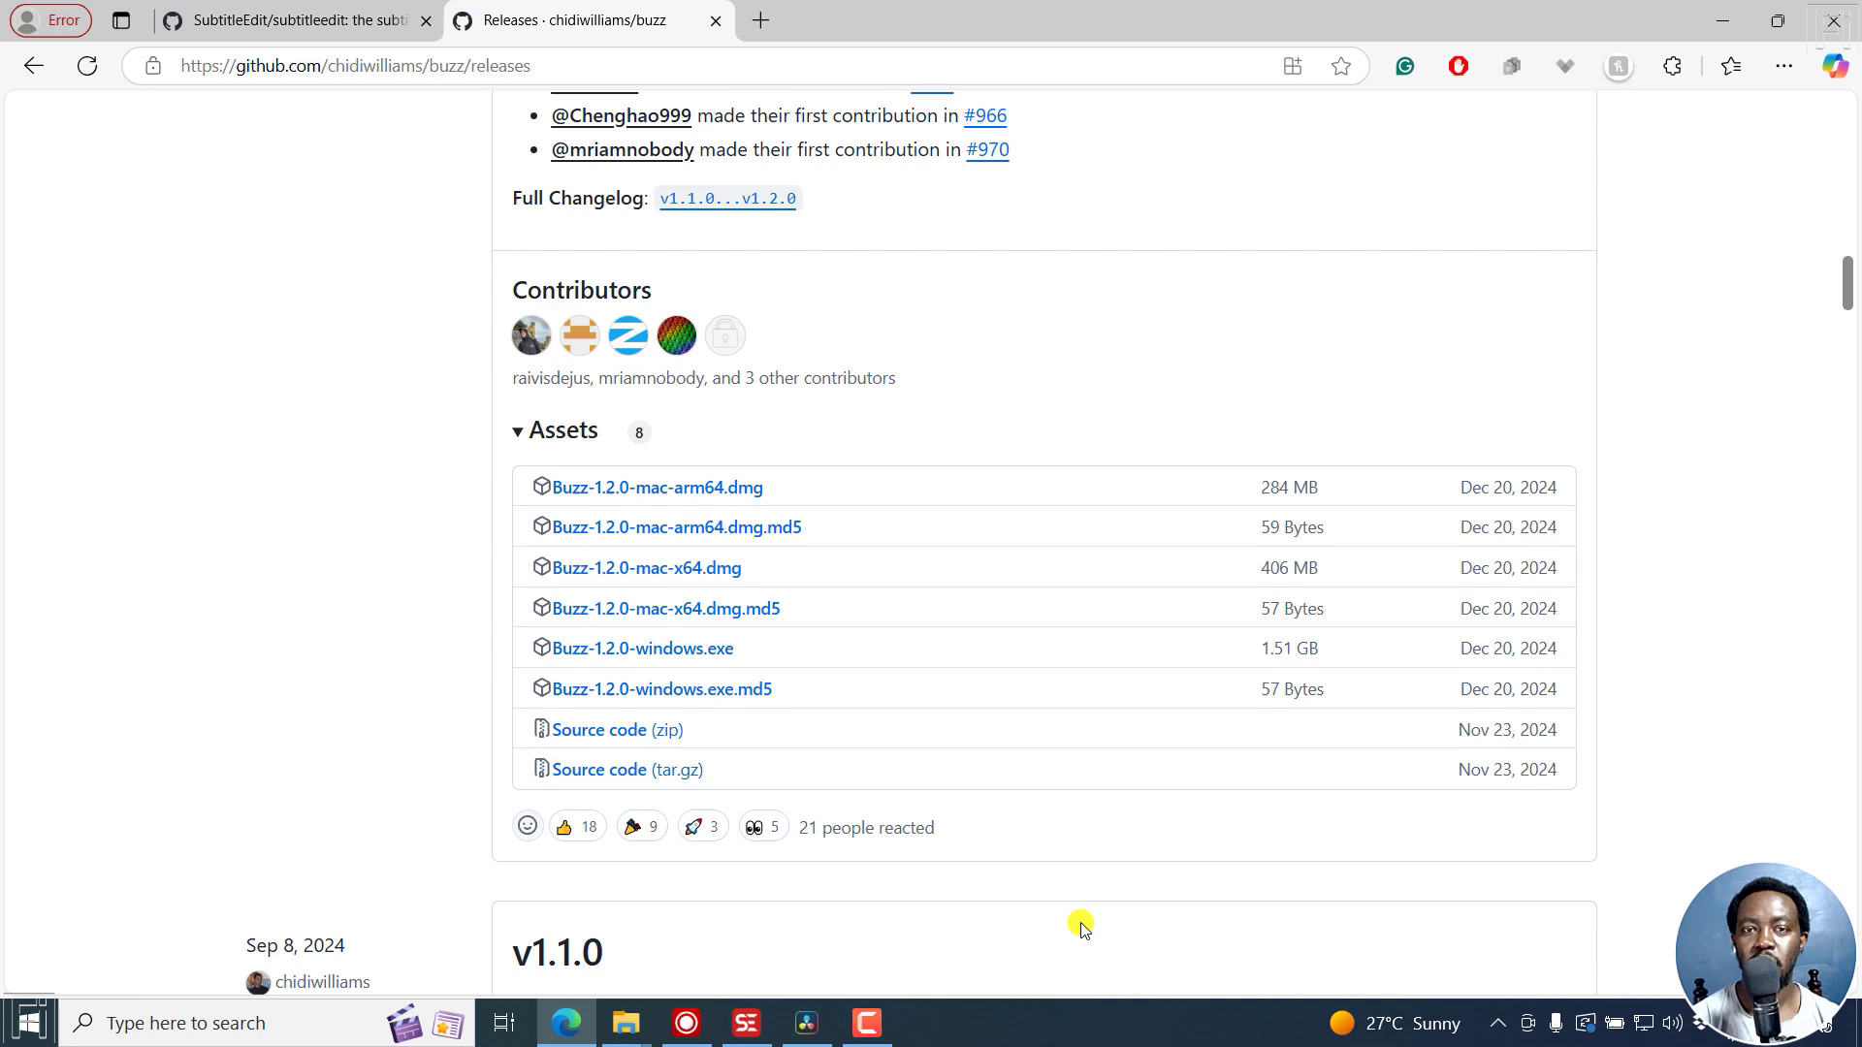
Switch back to DaVinci Resolve's Deliver page showing the burn-in subtitle render settings
click(807, 1023)
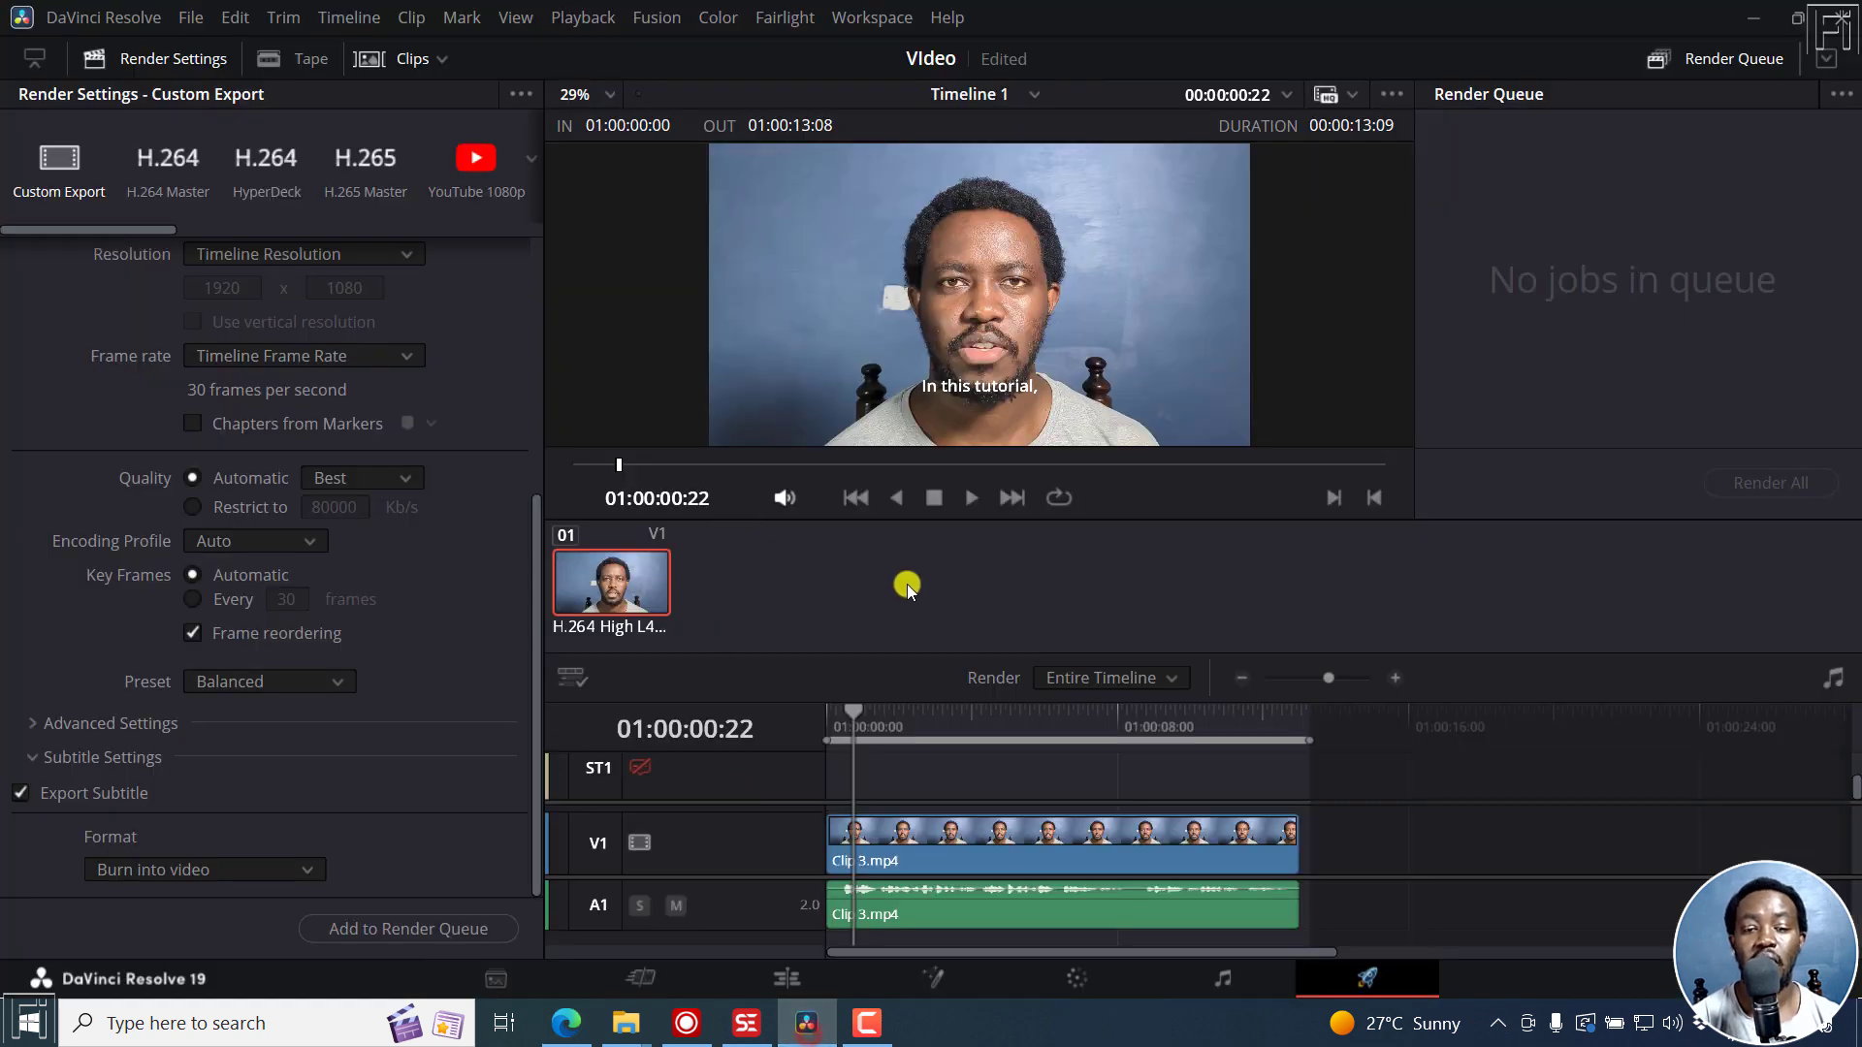